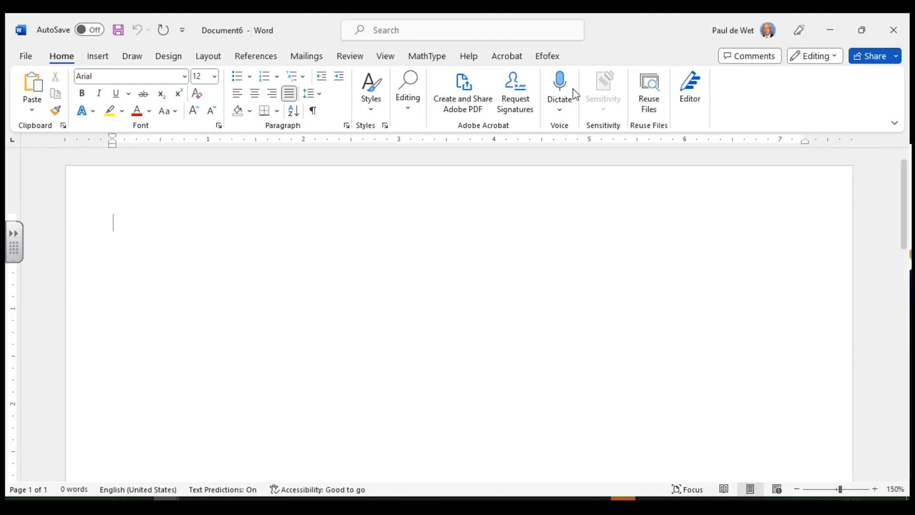
Insert an FX Equation object reading 2x2+7=11 into the blank Word document.
left_click(549, 57)
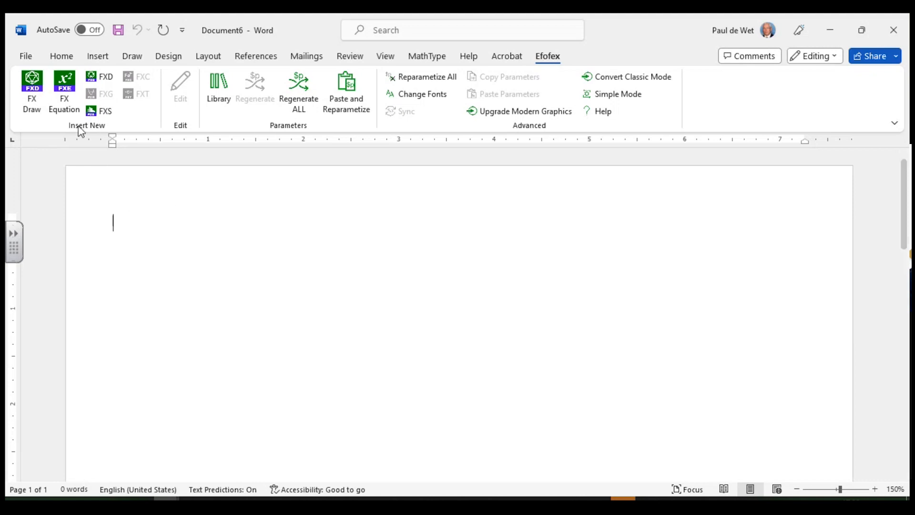
left_click(64, 91)
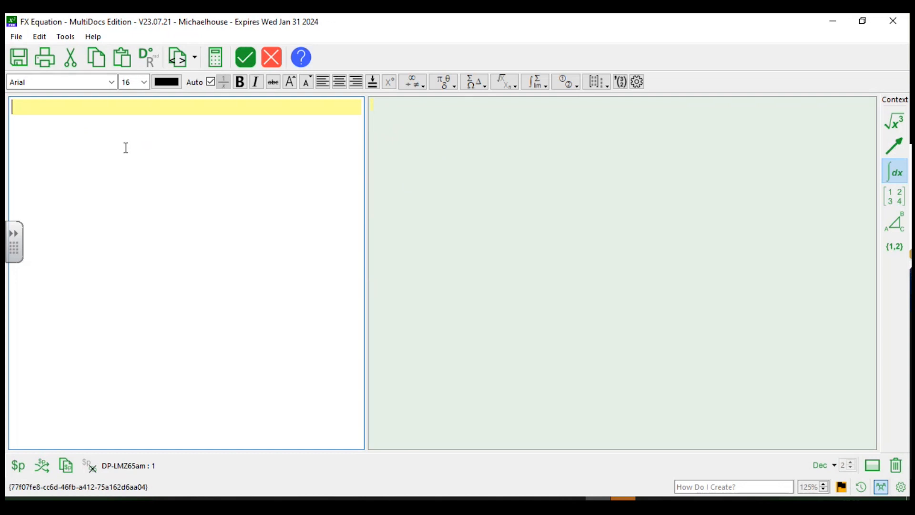
type("2x2")
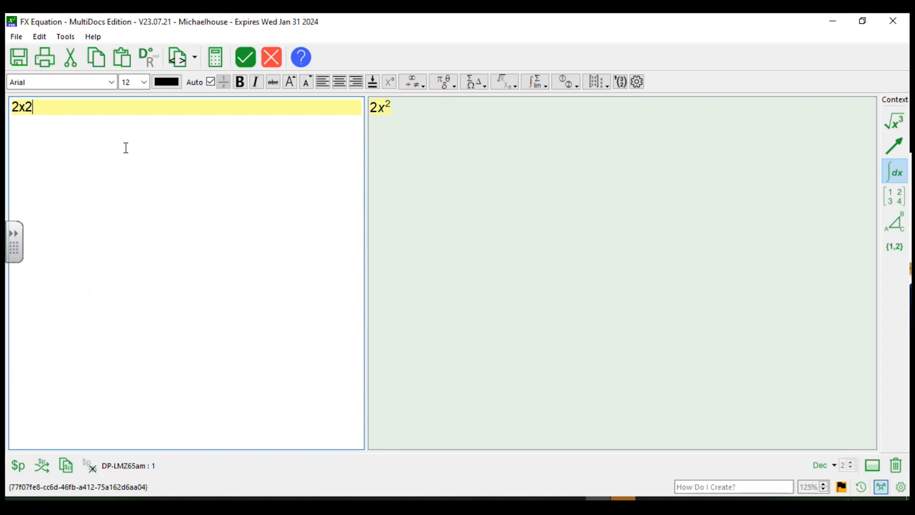
type("+7=11")
left_click(245, 57)
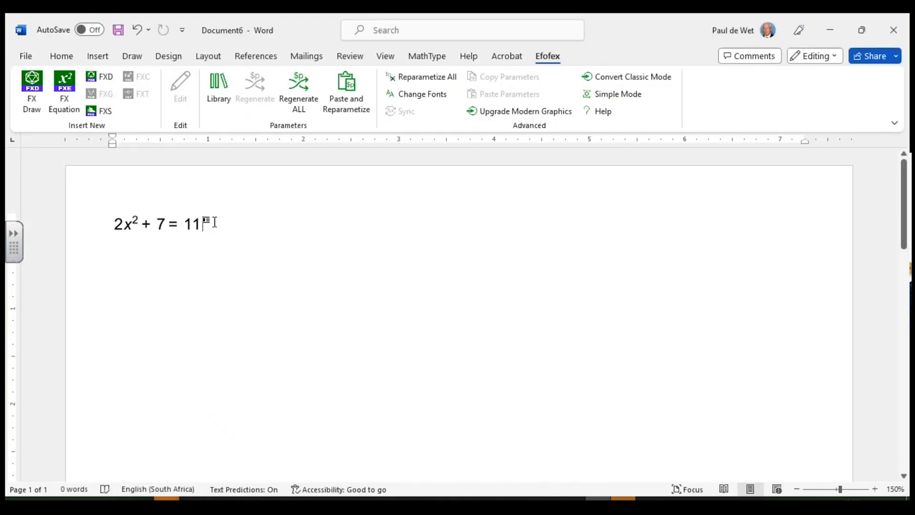
Reopen the inserted 2x²+7=11 equation for editing in FX Equation.
left_click(166, 227)
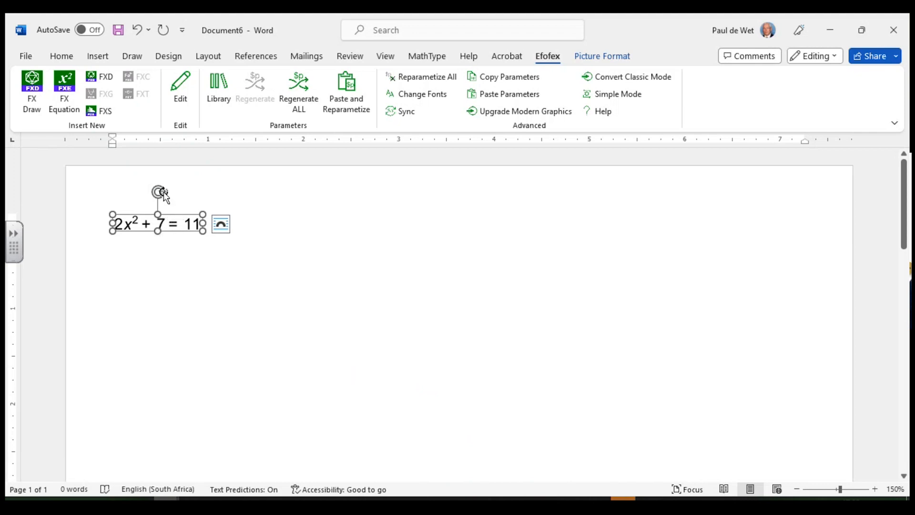
left_click(180, 88)
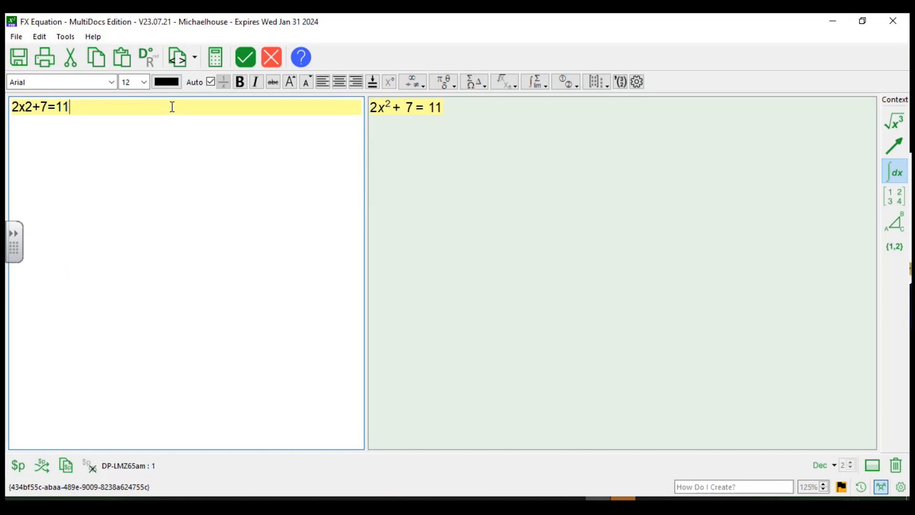
Add the line y=3/(x+2)-4 below the first equation, bracketing x+2 as the denominator, and repeat it on a third line.
key("Return")
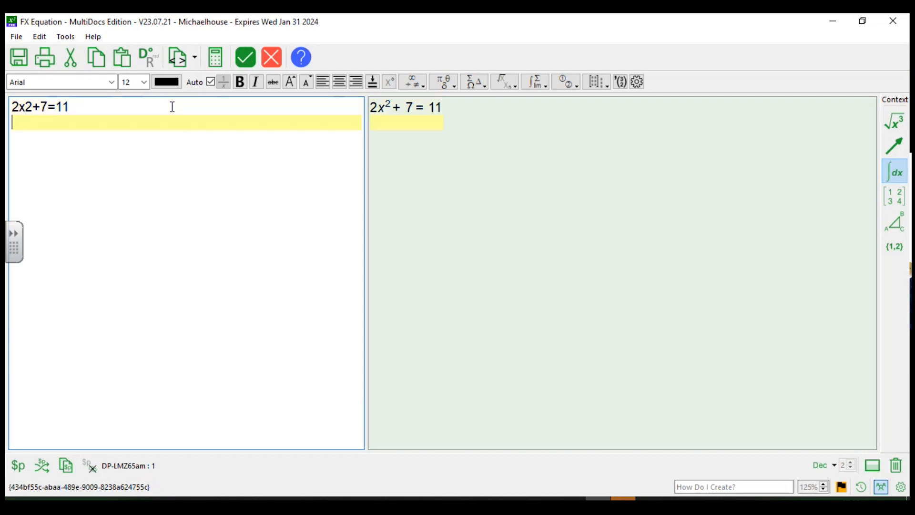
type("y=3/x+2")
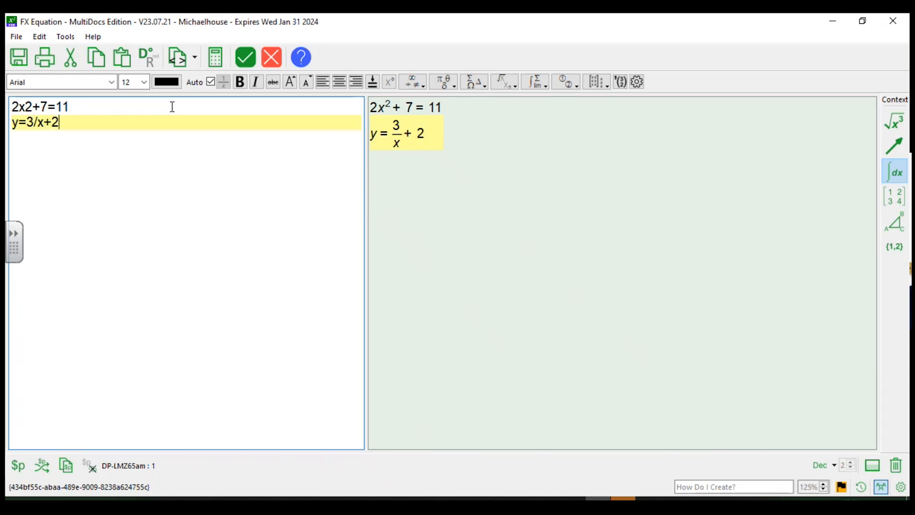
key("Left")
key("Left")
key("Left")
type("(")
key("Right")
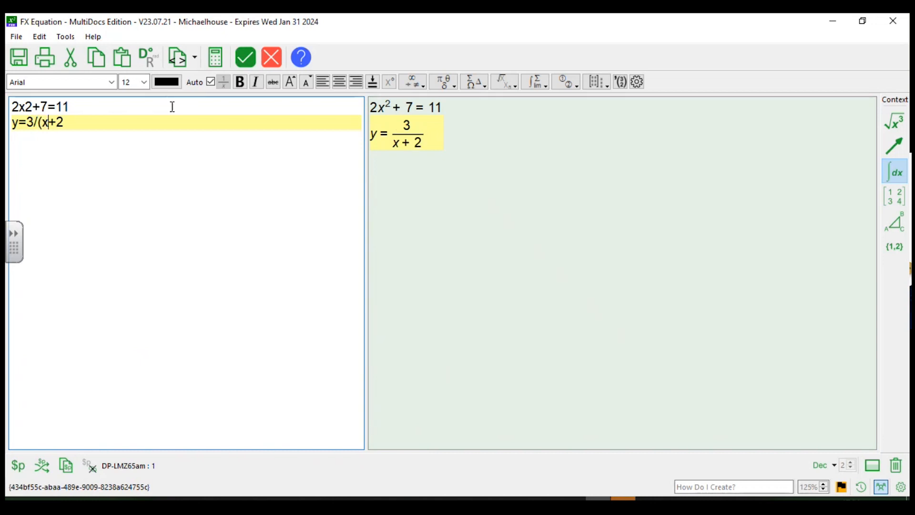
key("End")
type(")-")
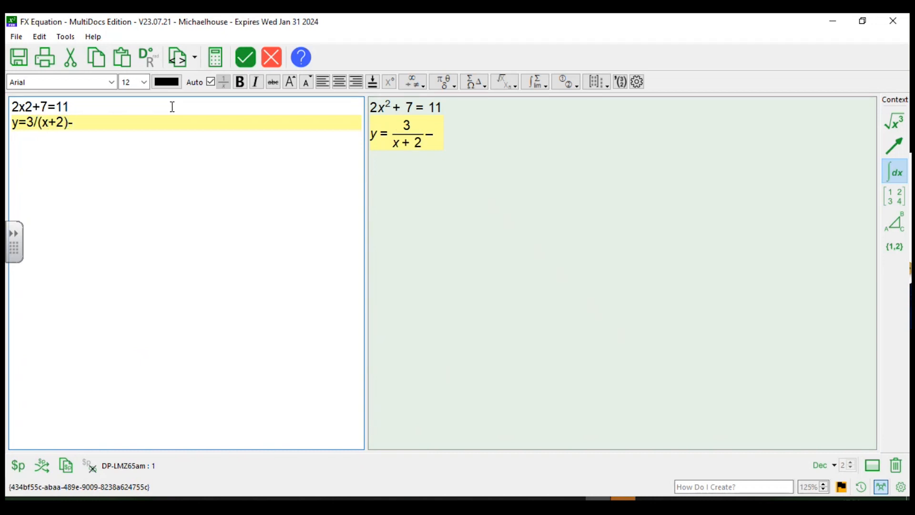
type("4")
key("Return")
type("y=3/(x+2)-4")
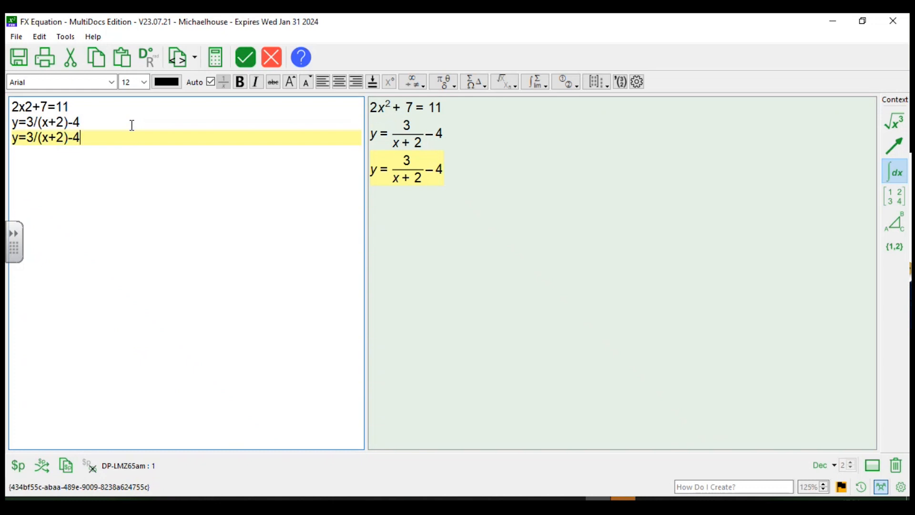
Delete both y=3/(x+2)-4 lines, keeping only the first equation.
key("BackSpace")
key("BackSpace")
key("BackSpace")
key("BackSpace")
key("BackSpace")
key("BackSpace")
key("BackSpace")
key("BackSpace")
key("BackSpace")
key("BackSpace")
key("BackSpace")
key("BackSpace")
key("BackSpace")
key("BackSpace")
key("BackSpace")
key("BackSpace")
key("BackSpace")
key("BackSpace")
key("BackSpace")
key("BackSpace")
key("BackSpace")
key("BackSpace")
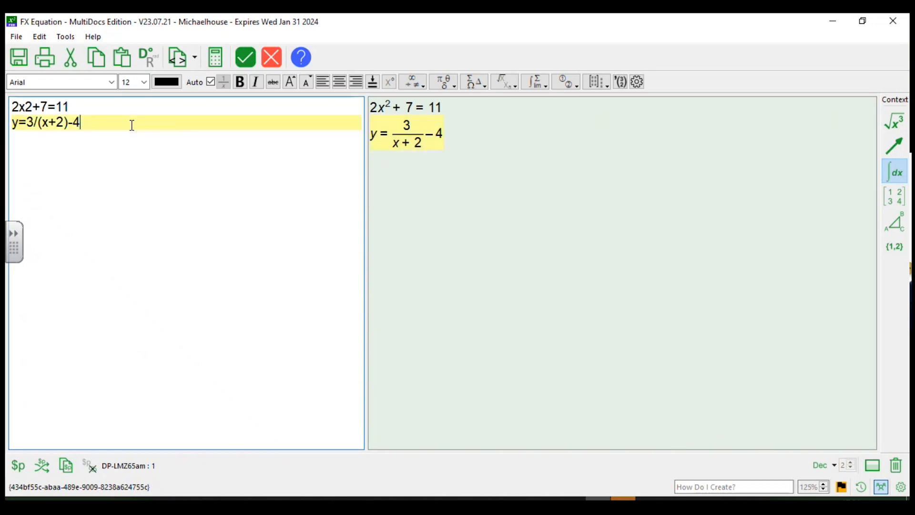
key("BackSpace")
key("BackSpace")
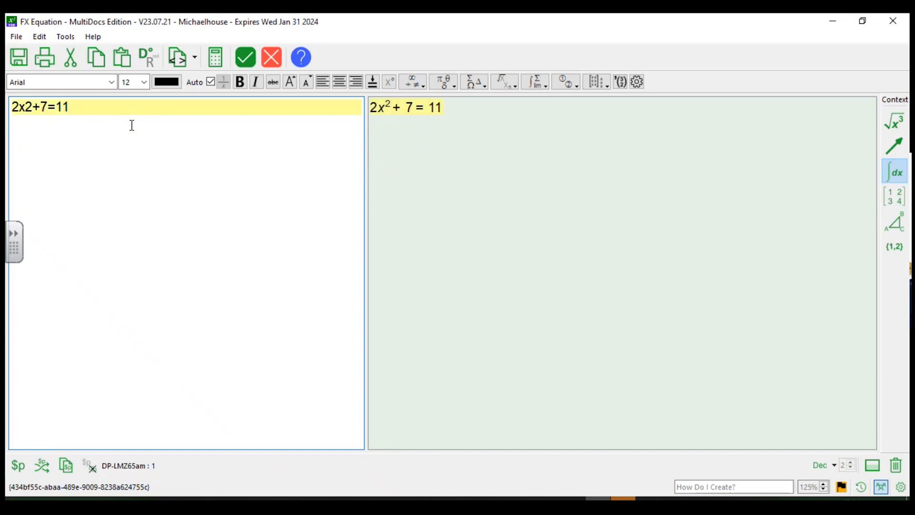
Duplicate the first equation line and edit the copy to read 2x2=4.
key("ctrl+Return")
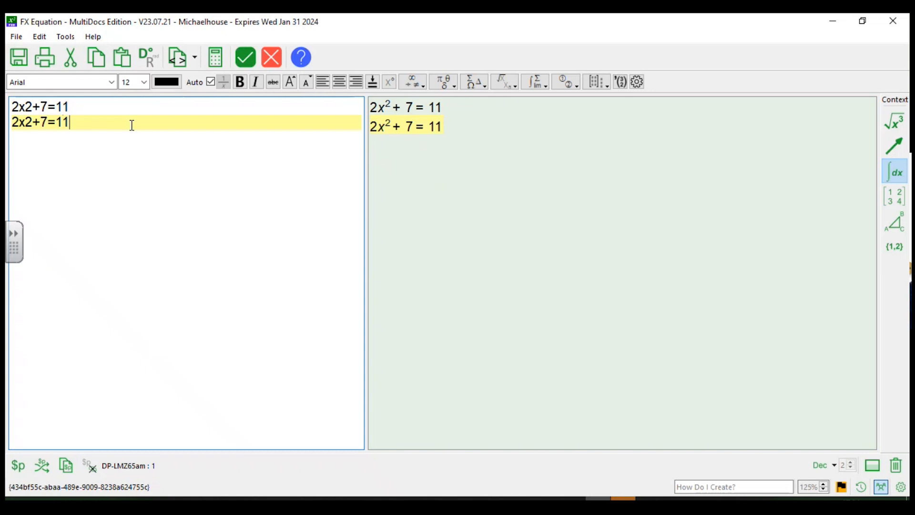
key("BackSpace")
key("BackSpace")
key("BackSpace")
key("BackSpace")
key("BackSpace")
type("=4")
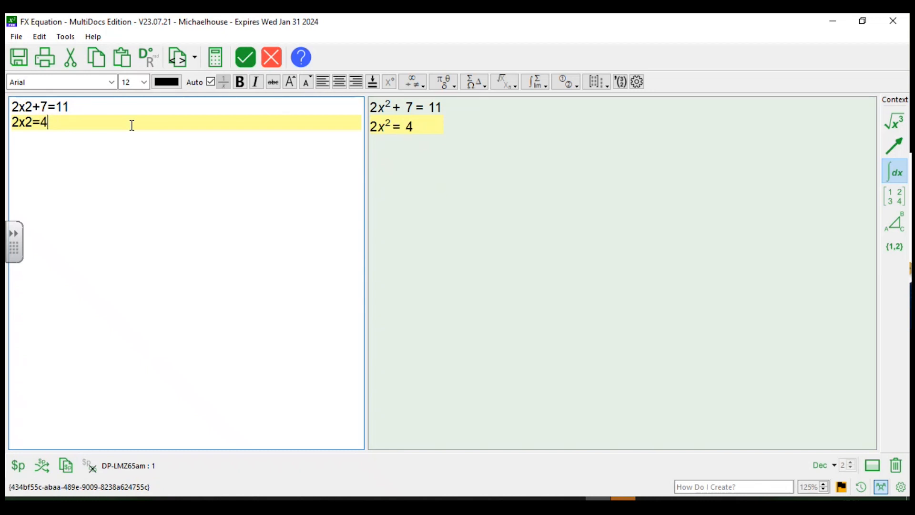
Change the right-hand side of the first equation to 19 and of the second to 12.
key("Up")
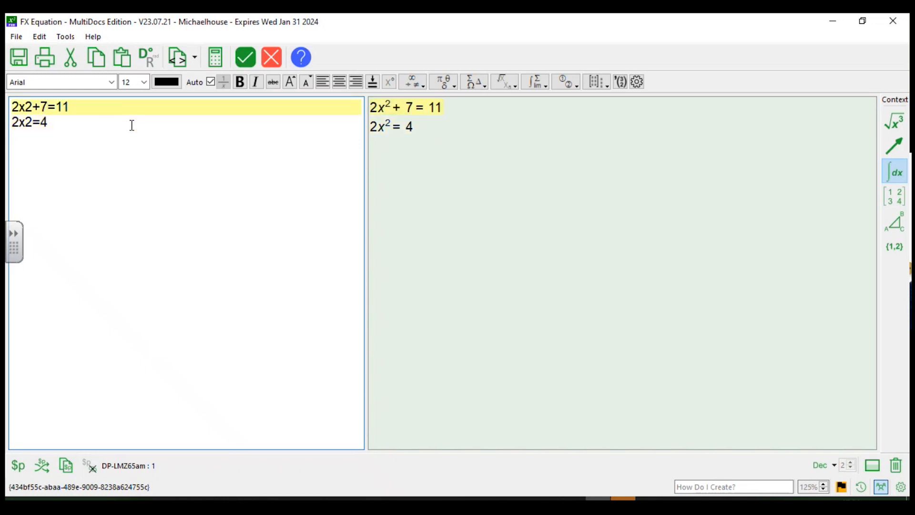
key("BackSpace")
type("9")
key("Down")
key("BackSpace")
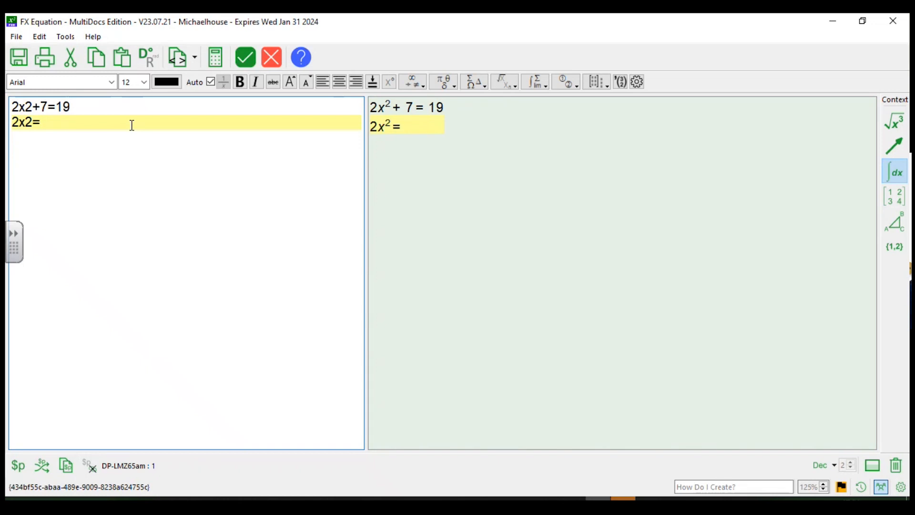
type("12")
key("Return")
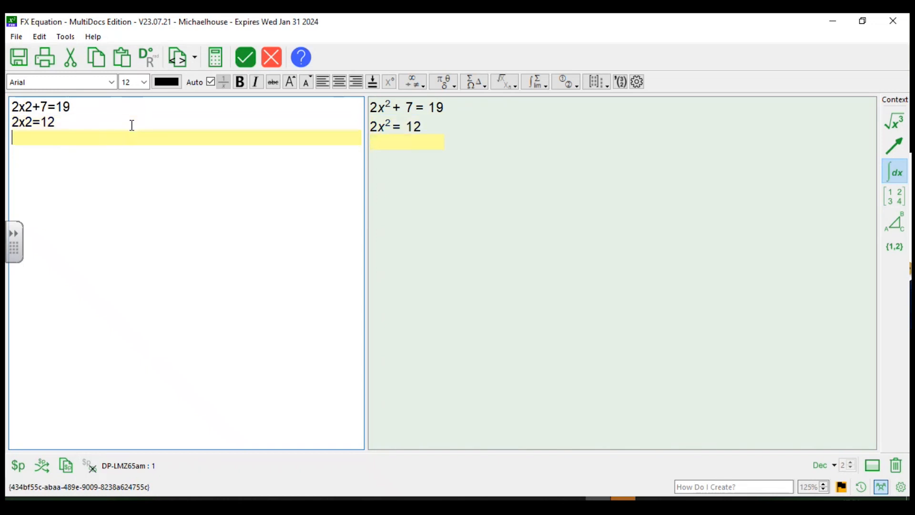
key("BackSpace")
Duplicate the 2x2=12 line and edit the copy to read x2=6.
key("ctrl+Return")
key("Left")
key("Left")
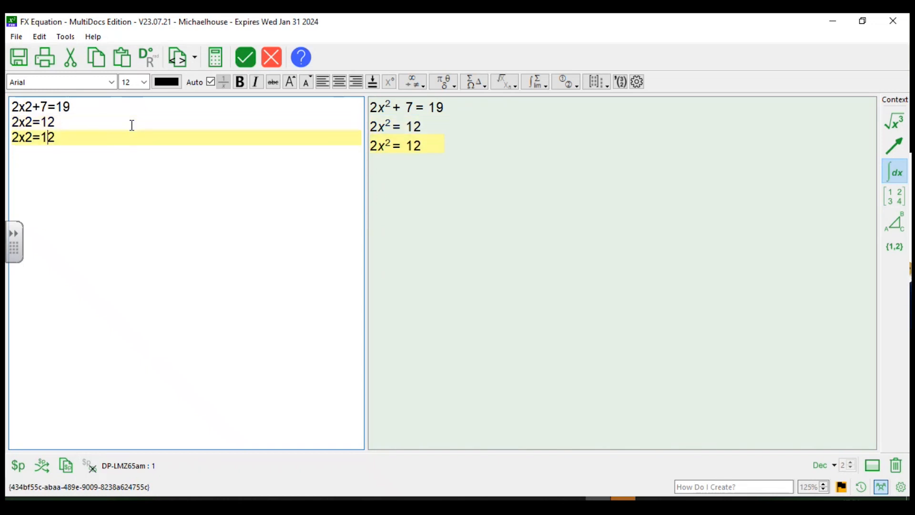
key("BackSpace")
key("Right")
key("Right")
key("Right")
key("Right")
key("Right")
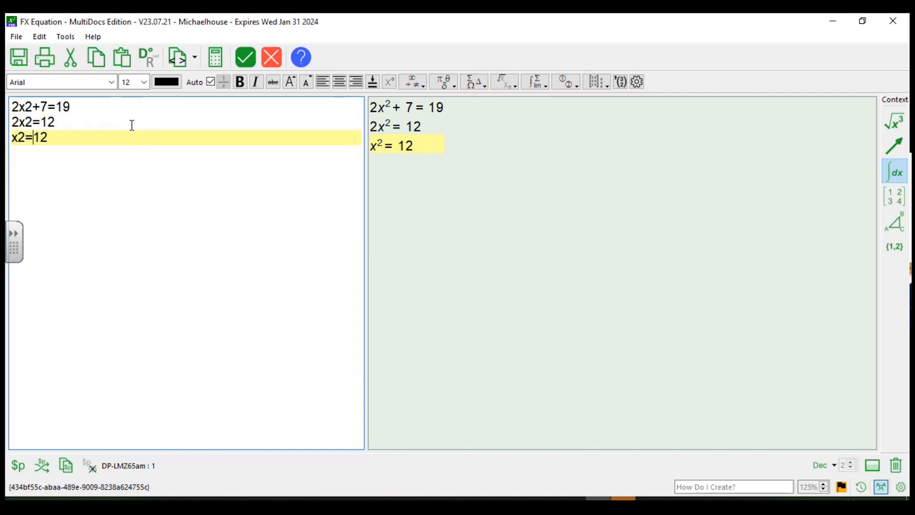
key("BackSpace")
key("BackSpace")
type("6")
Add a fourth line, x=sr6, giving x as the square root of 6.
key("Return")
type("x=sr")
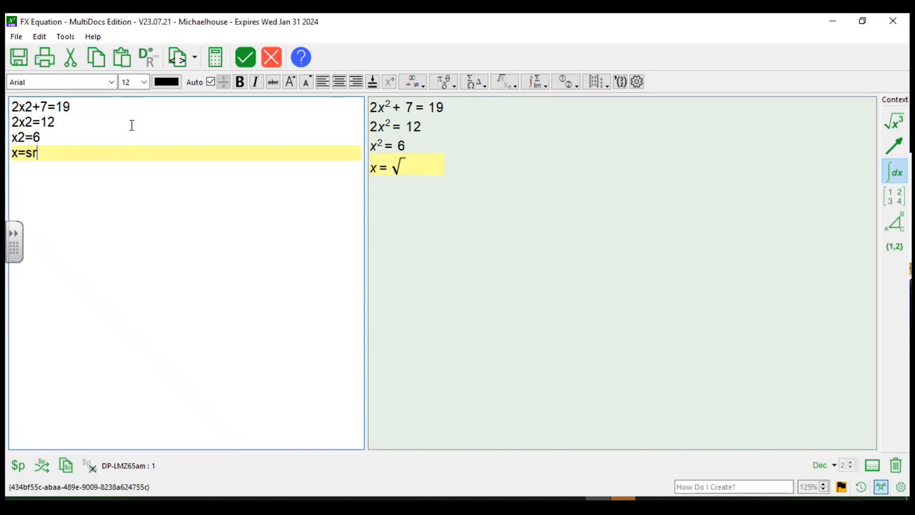
type("6")
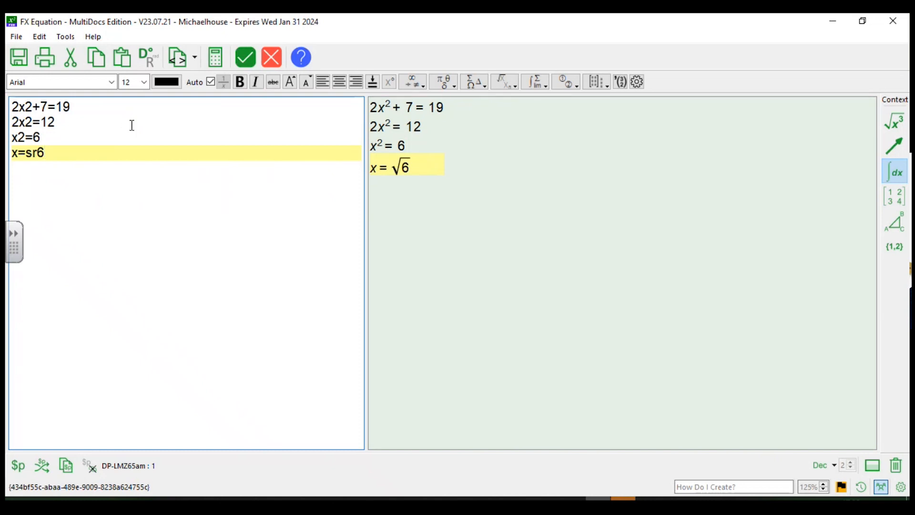
Duplicate the x=sr6 line and enclose the root in the copy in braces, x={sr6}, to evaluate it.
key("Return")
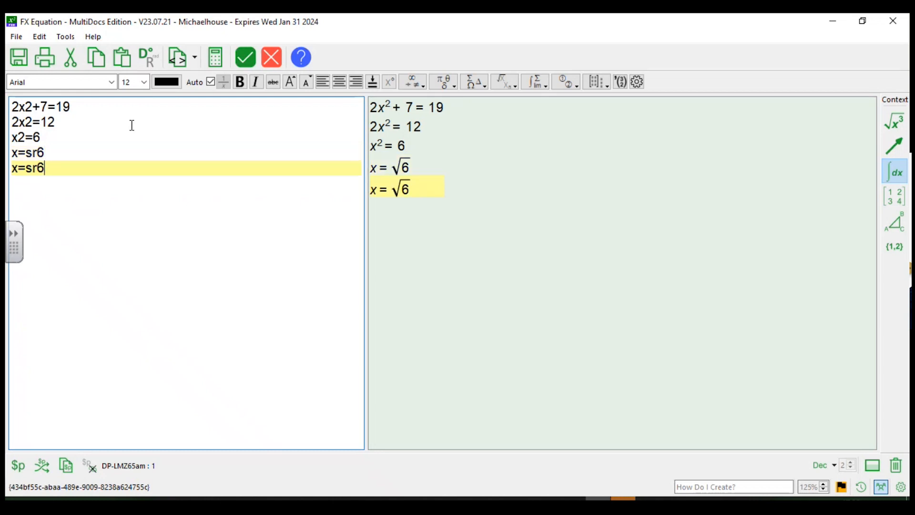
left_click(25, 172)
type("{")
key("Right")
key("Right")
key("Right")
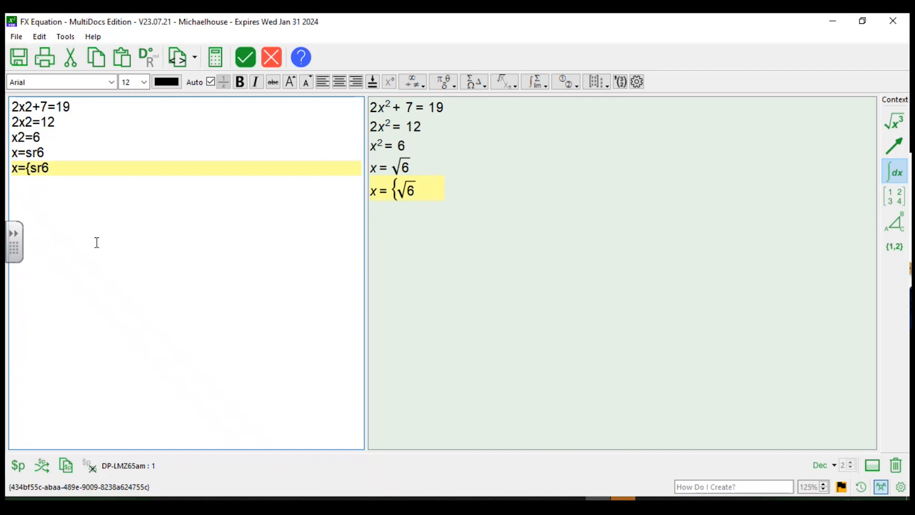
type("}")
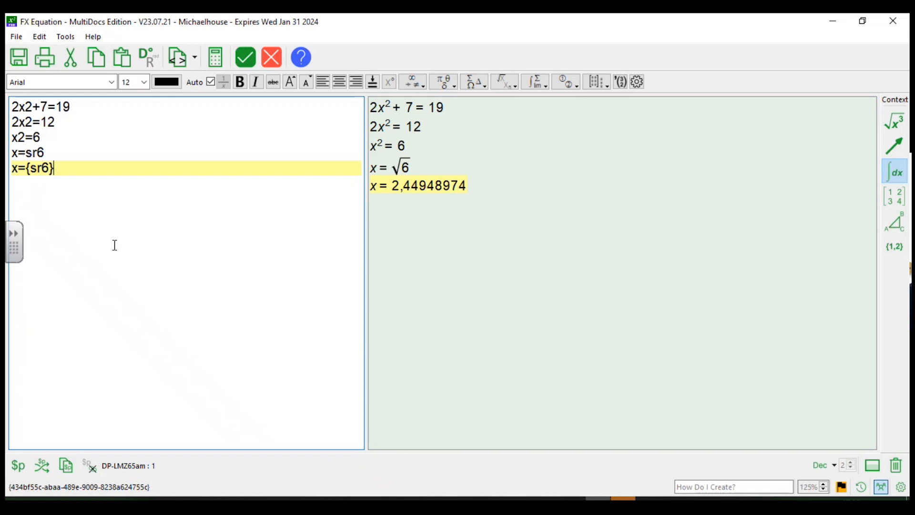
Switch the evaluated result's number format from decimal through exact to rounded, and set it to 1 decimal place.
left_click(819, 465)
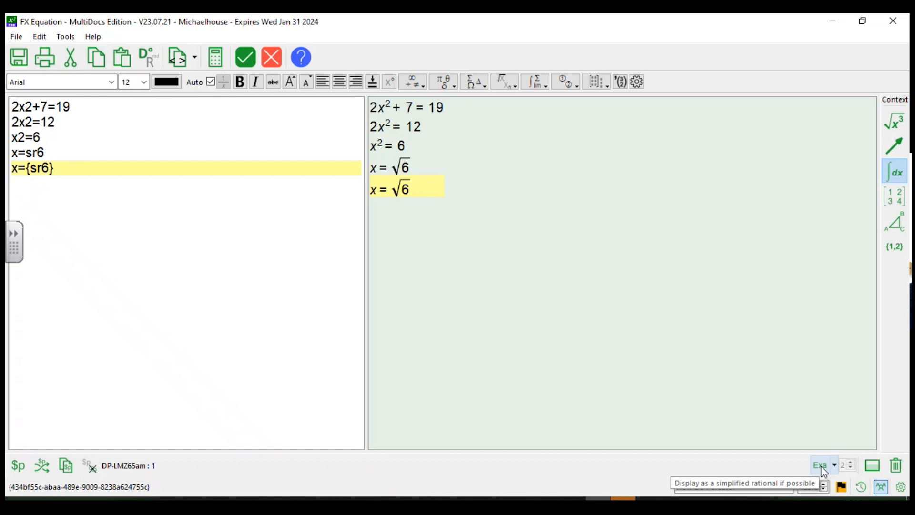
left_click(823, 465)
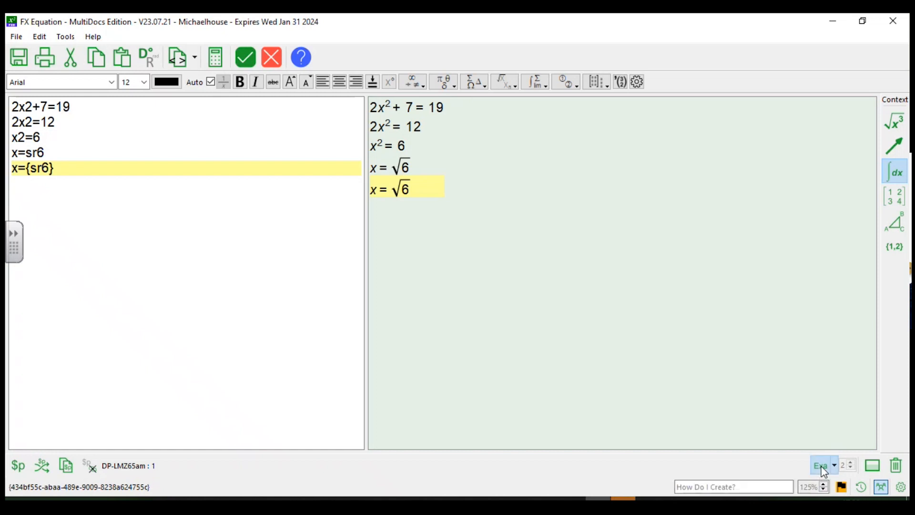
left_click(823, 465)
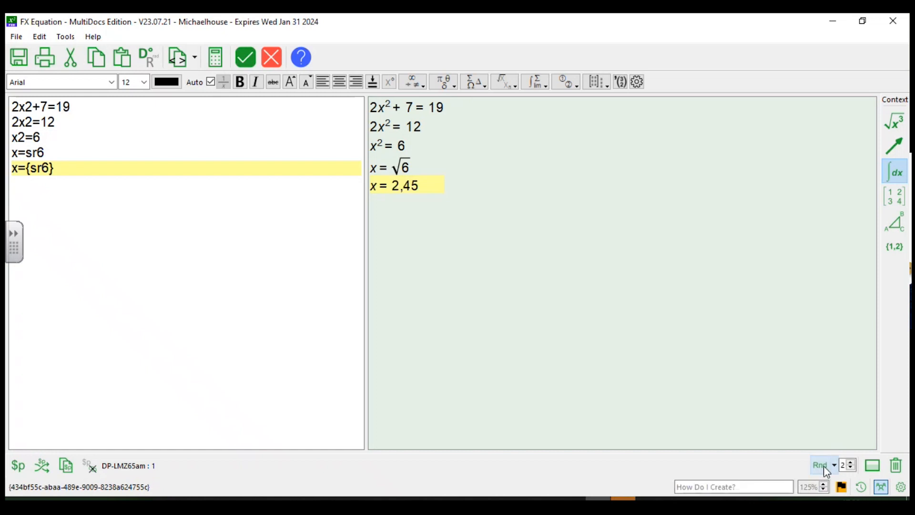
left_click(850, 462)
left_click(850, 462)
left_click(851, 468)
left_click(851, 468)
left_click(851, 468)
Add a line x={78/11} below the evaluated root to calculate the fraction.
left_click_drag(110, 156, 118, 171)
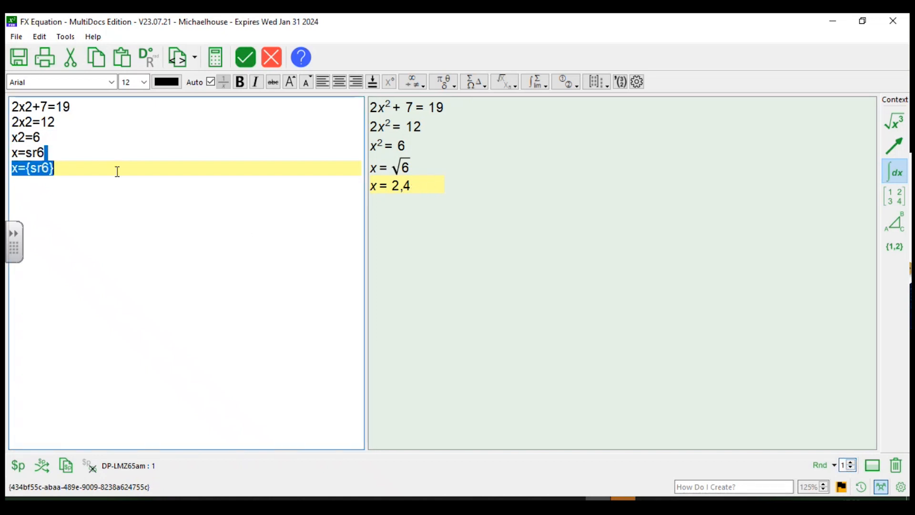
left_click(119, 171)
key("Return")
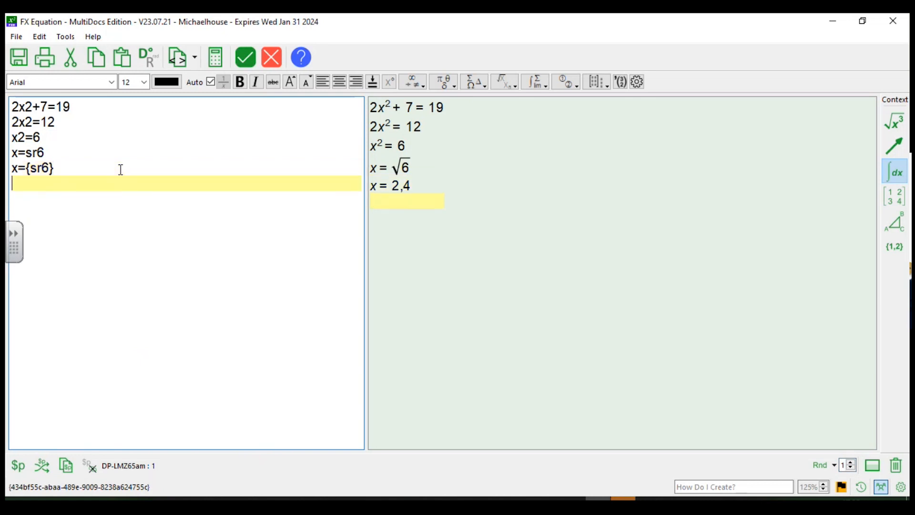
type("x={78/")
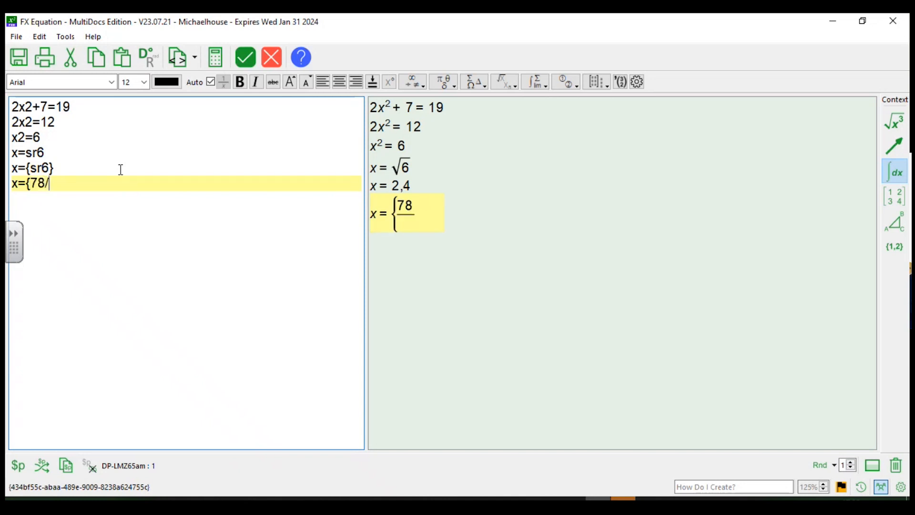
type("13")
key("BackSpace")
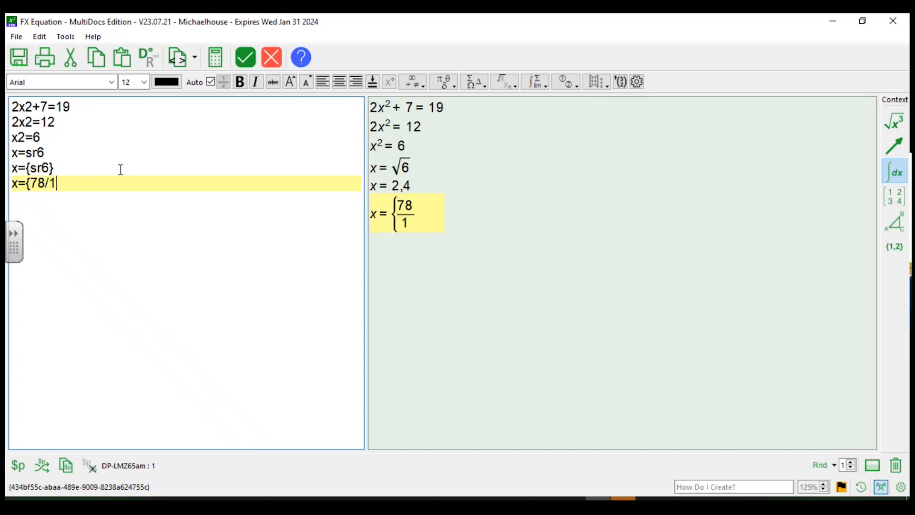
type("1}")
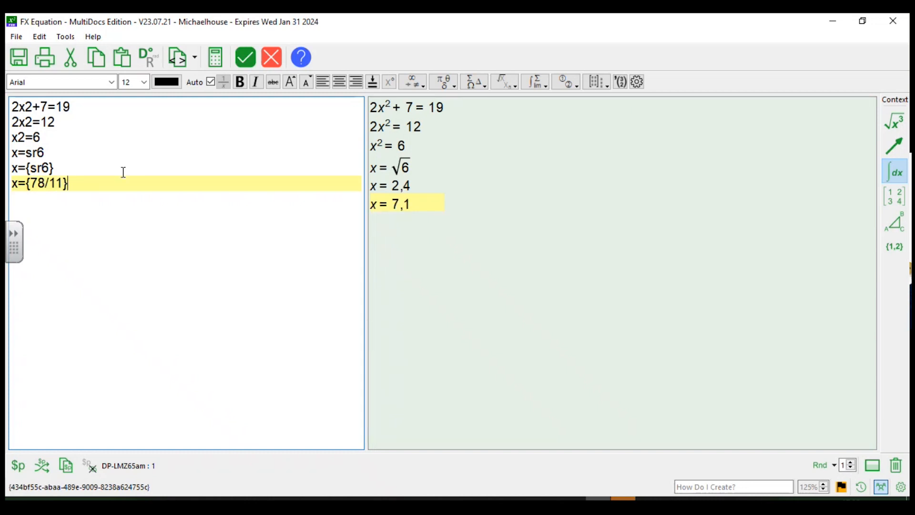
Switch the evaluated results to scientific notation and on to the unrounded decimal format.
left_click(824, 465)
left_click(823, 466)
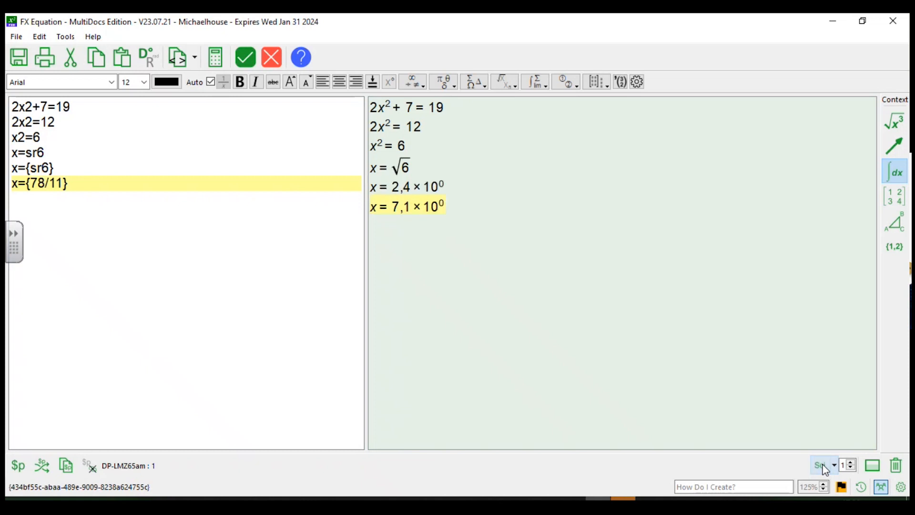
left_click(824, 466)
left_click(823, 466)
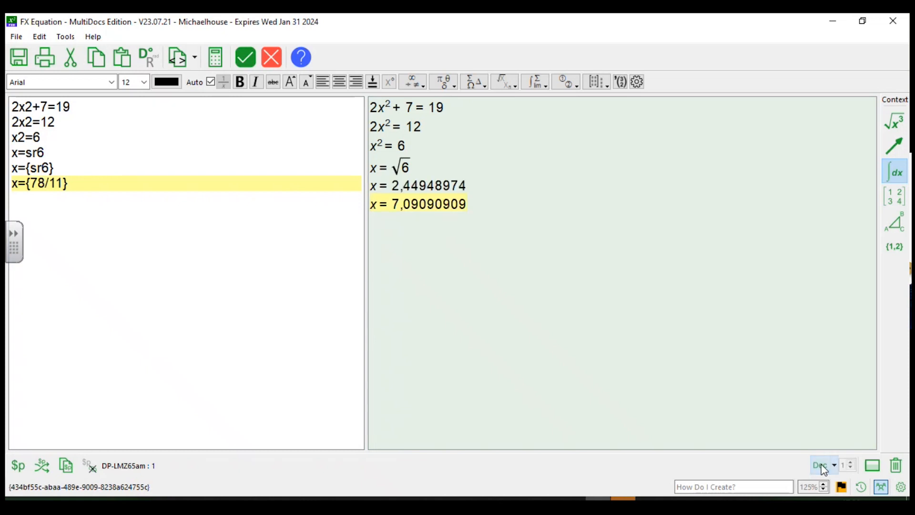
Switch the evaluated results to the exact number format.
left_click(823, 465)
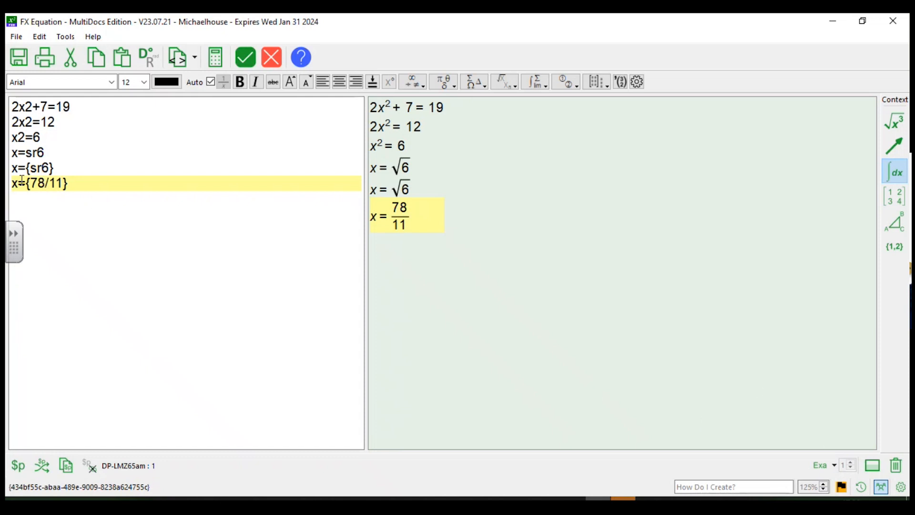
left_click(94, 186)
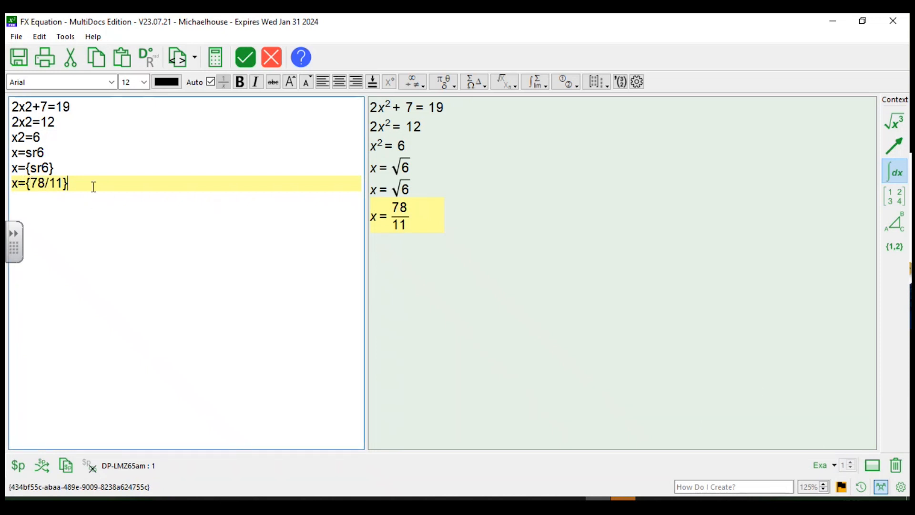
left_click(31, 185)
key("Right")
key("End")
type("ck")
key("BackSpace")
type("r")
key("BackSpace")
key("BackSpace")
key("BackSpace")
key("BackSpace")
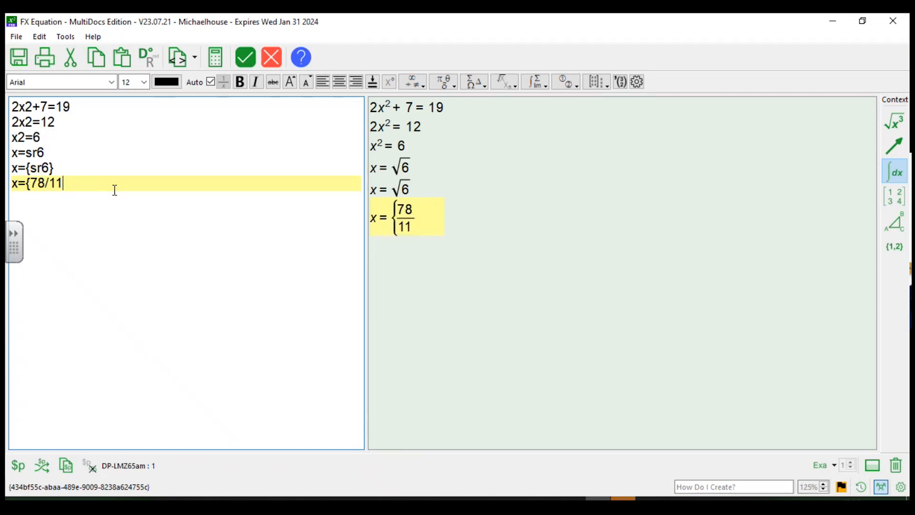
type("}")
key("Return")
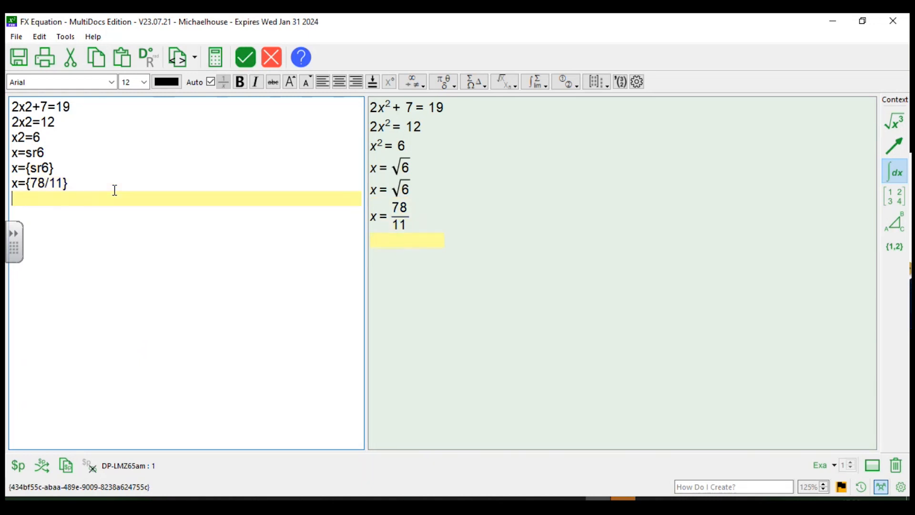
Delete all the equation lines to leave the editor empty.
key("shift+Up")
key("shift+Up")
key("shift+Up")
key("shift+Up")
key("shift+Up")
key("shift+Up")
key("BackSpace")
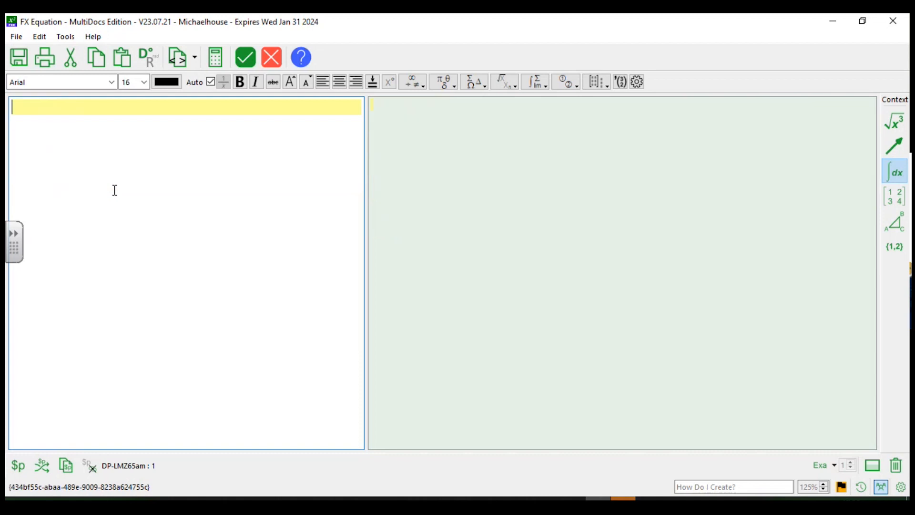
Enter the algebraic fraction (x2-4)/(3x-6) as the first line.
type("(")
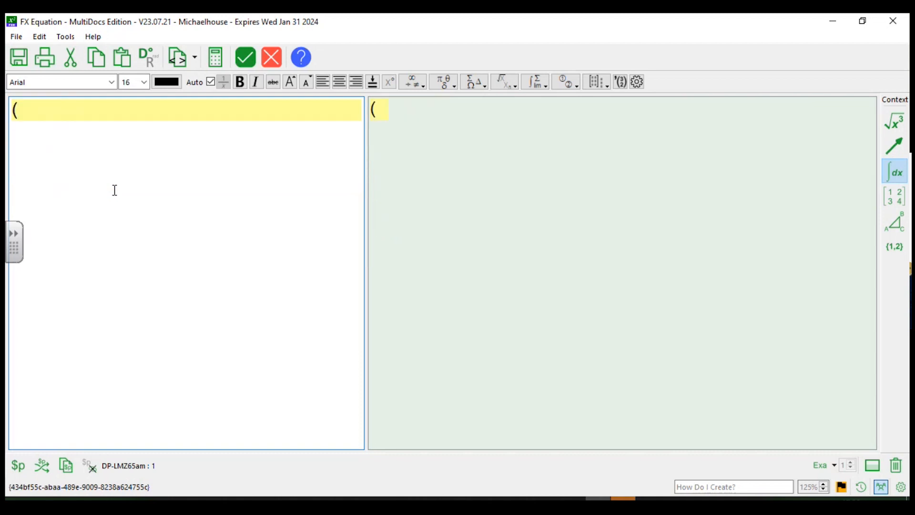
type("x-4)")
key("BackSpace")
key("BackSpace")
key("BackSpace")
type("2-4")
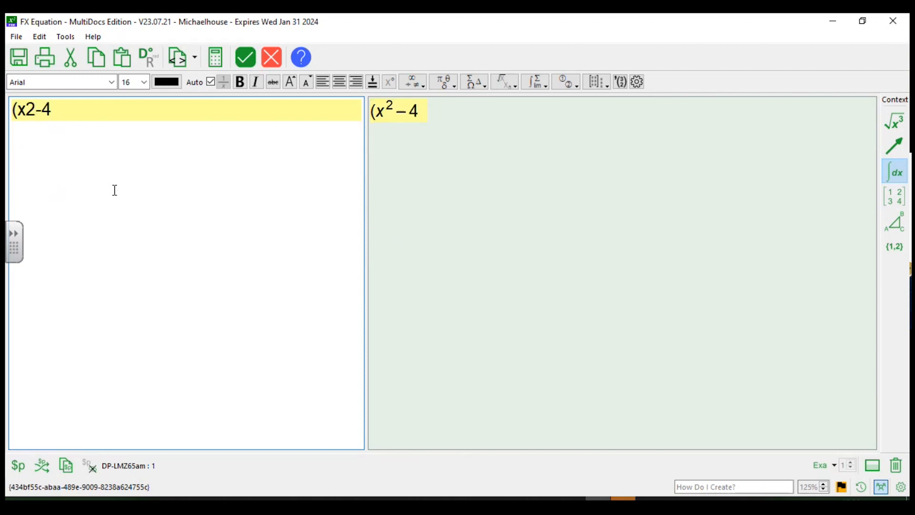
type(")/(3x-")
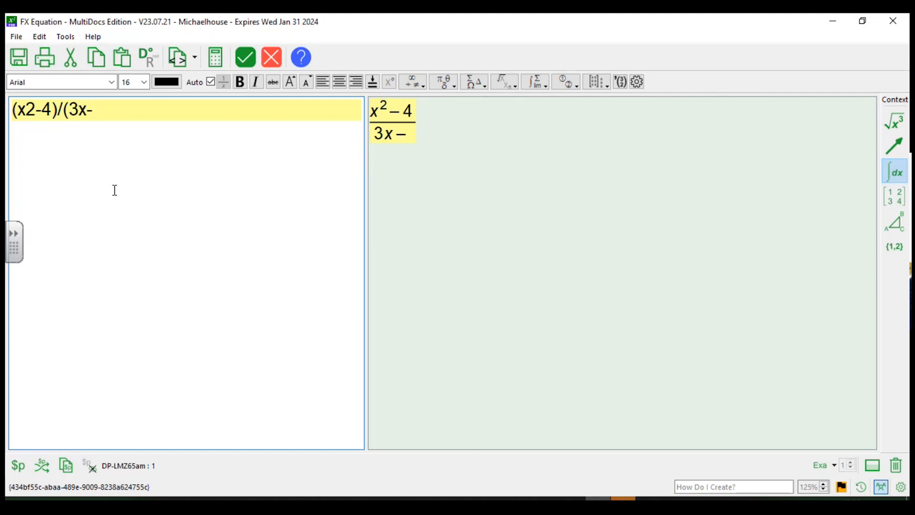
type("6")
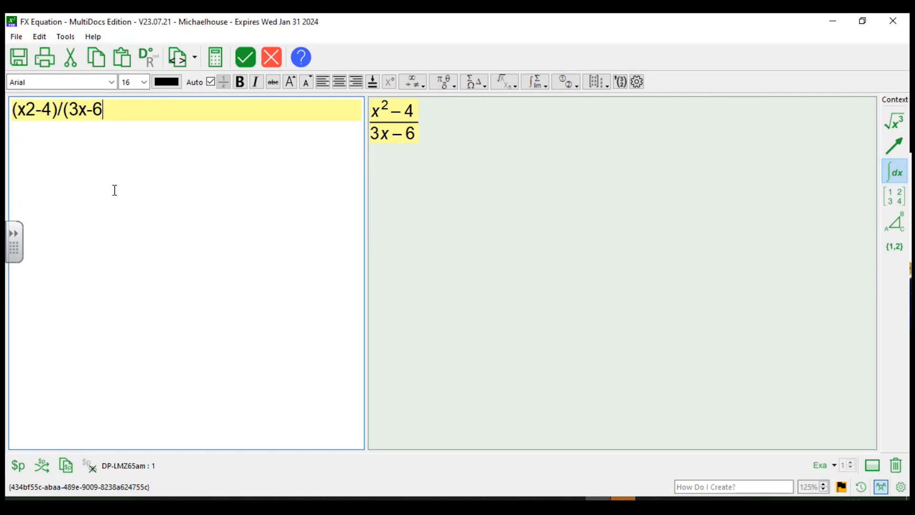
type(")")
Duplicate the fraction line and put an equals sign in front of the copy.
key("ctrl+d")
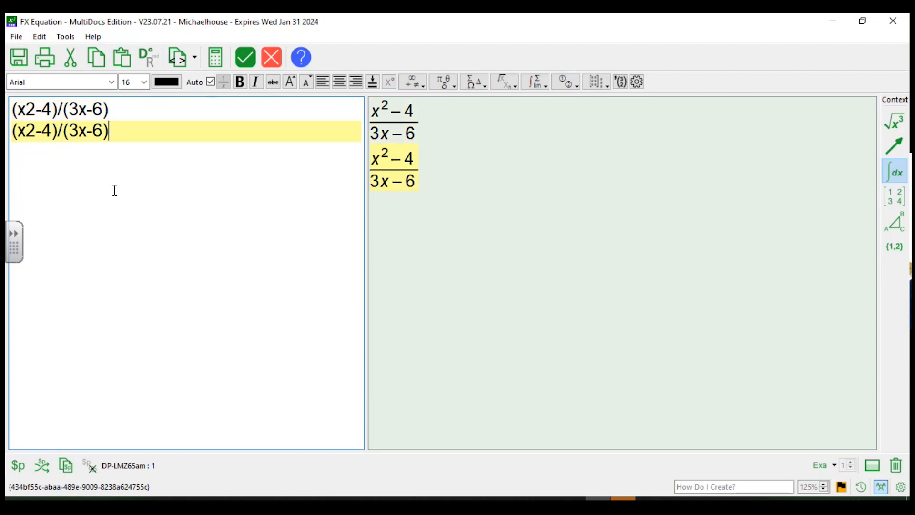
key("Left")
key("Left")
key("Left")
key("Left")
key("Left")
key("Left")
key("Left")
key("Left")
key("Left")
key("Left")
key("Left")
key("Left")
key("Left")
type("=")
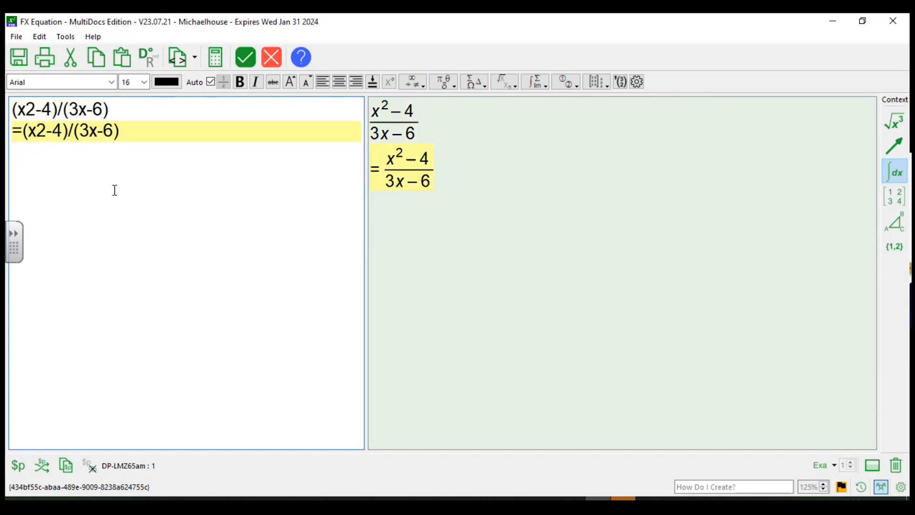
Factorise the numerator in the second line as ((x-2)(x+2)), with outer brackets around both factors.
type("(")
key("Right")
key("Right")
key("Right")
key("BackSpace")
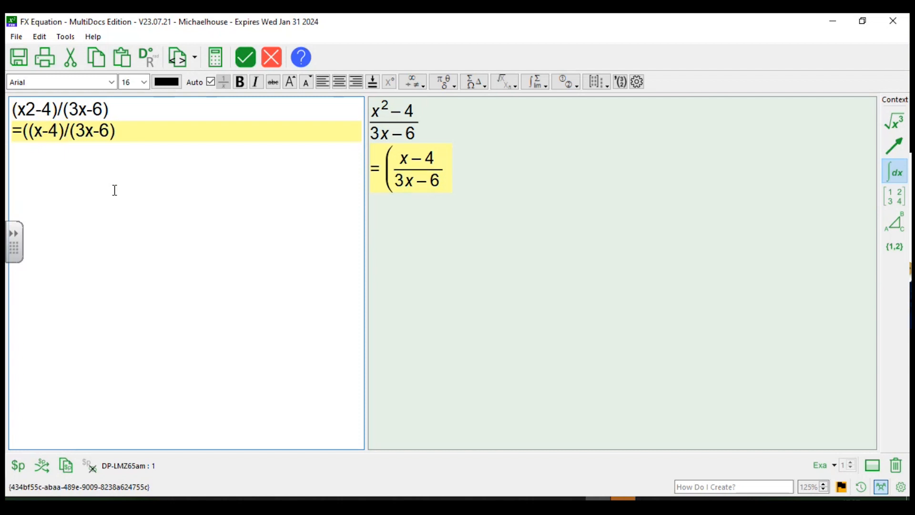
key("Right")
key("Right")
key("BackSpace")
type("2)(x+")
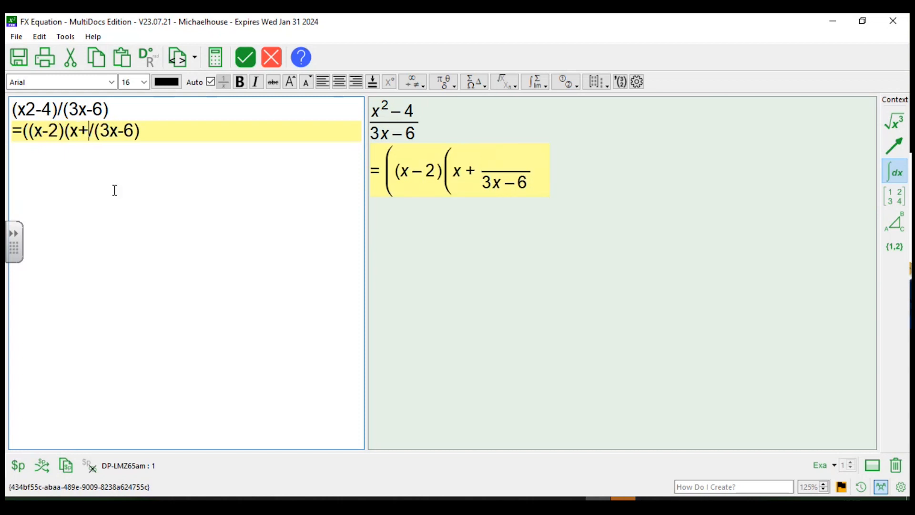
type("2)")
key("Left")
key("Left")
key("Left")
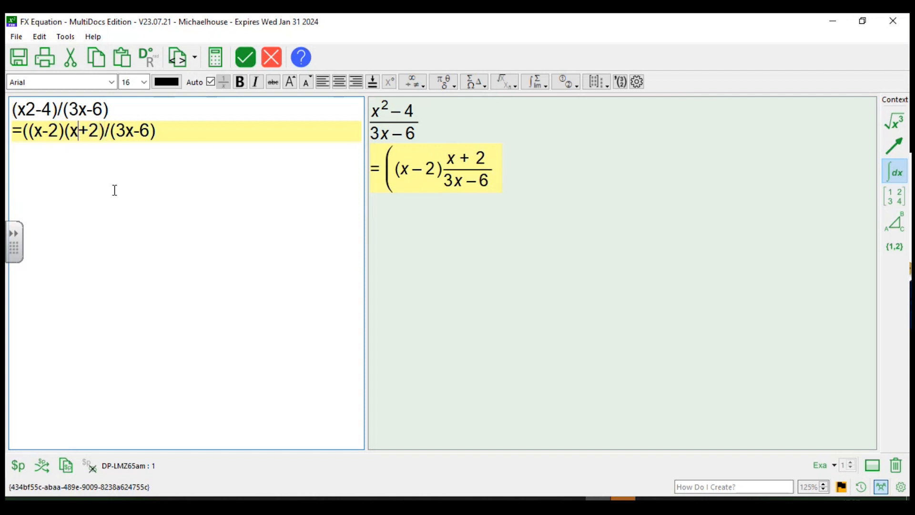
key("Right")
key("Right")
key("Right")
type(")/(3")
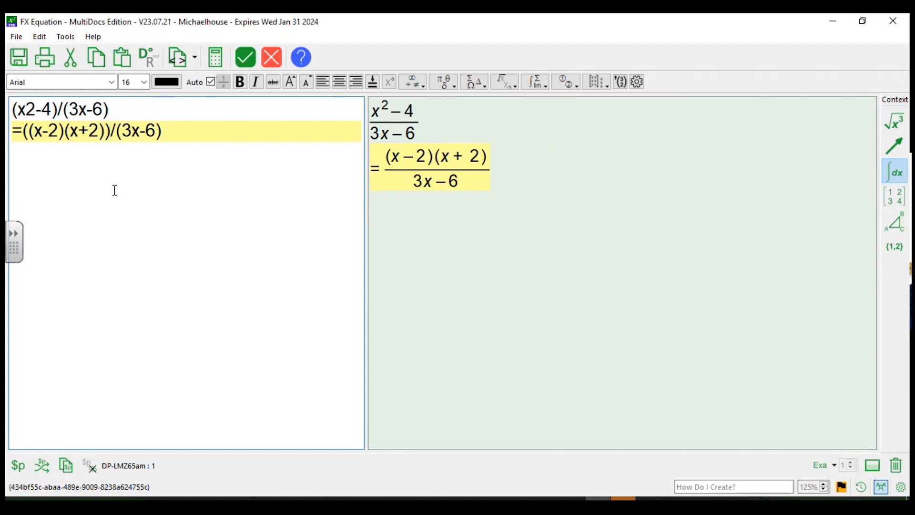
Factorise the denominator in the second line as (3(x-2)).
type("@")
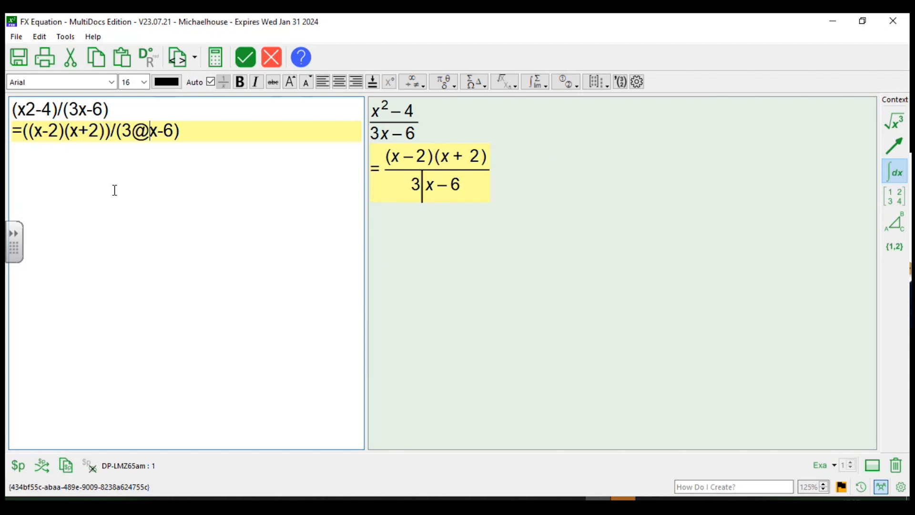
key("BackSpace")
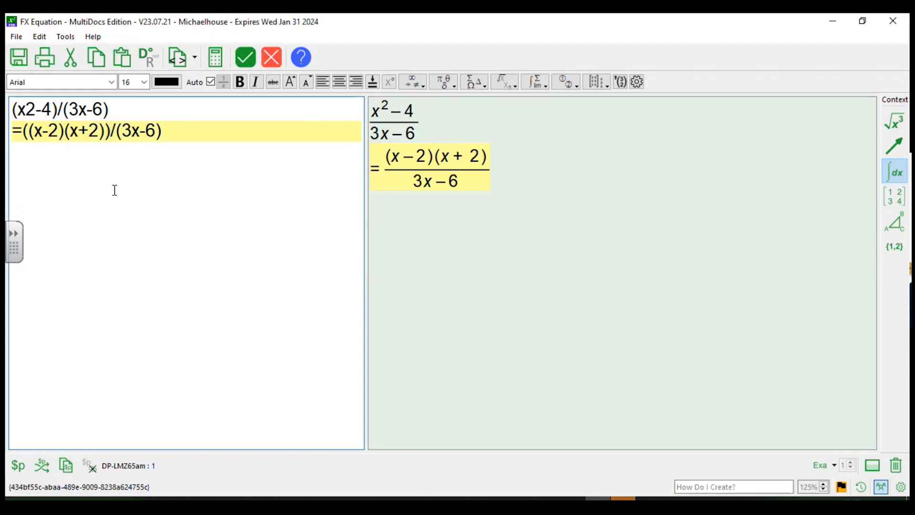
type("(")
key("Right")
key("Right")
key("Delete")
type("2)")
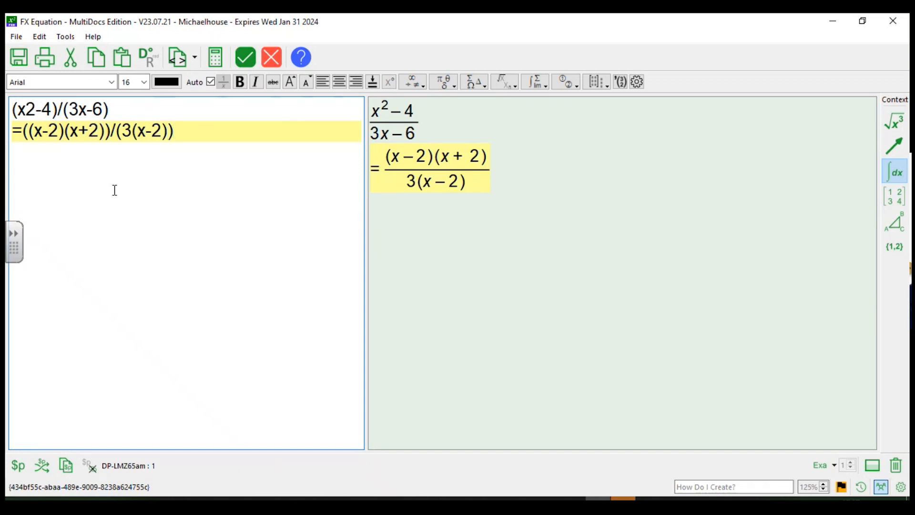
Duplicate the factorised line and apply the cancel command to the factor (x-2) in the copy's numerator.
key("Return")
key("Left")
key("Left")
key("Left")
key("Left")
key("Left")
key("Left")
key("Left")
key("Left")
key("Left")
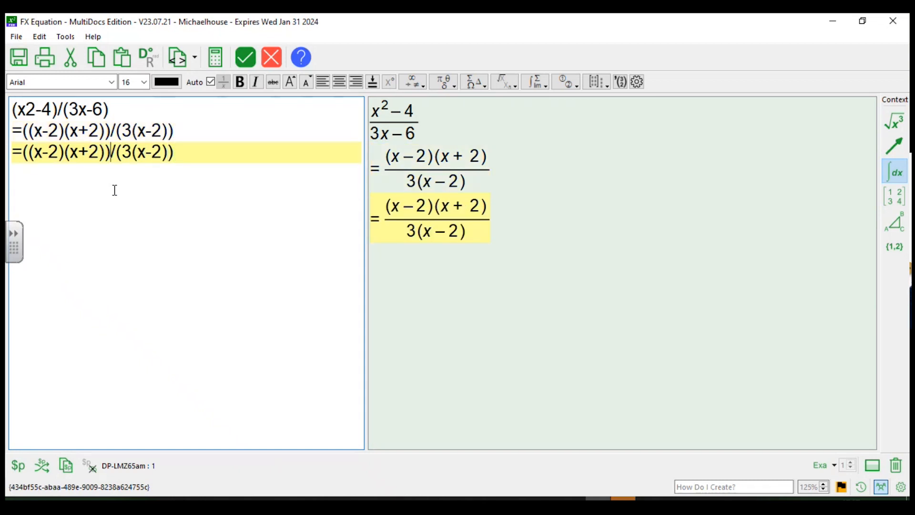
key("Left")
key("Left")
key("Left")
key("Left")
key("Left")
key("Left")
key("Left")
key("Left")
key("Left")
key("Left")
key("Left")
type("can")
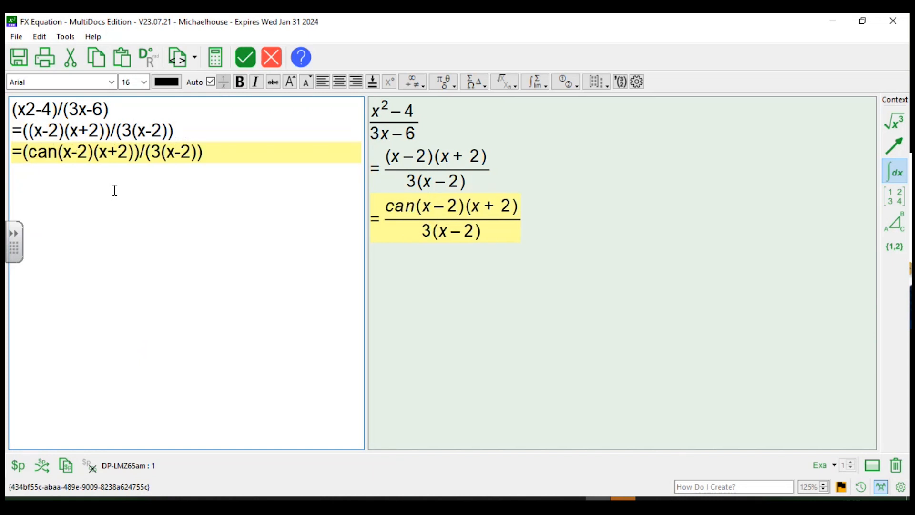
type("cel")
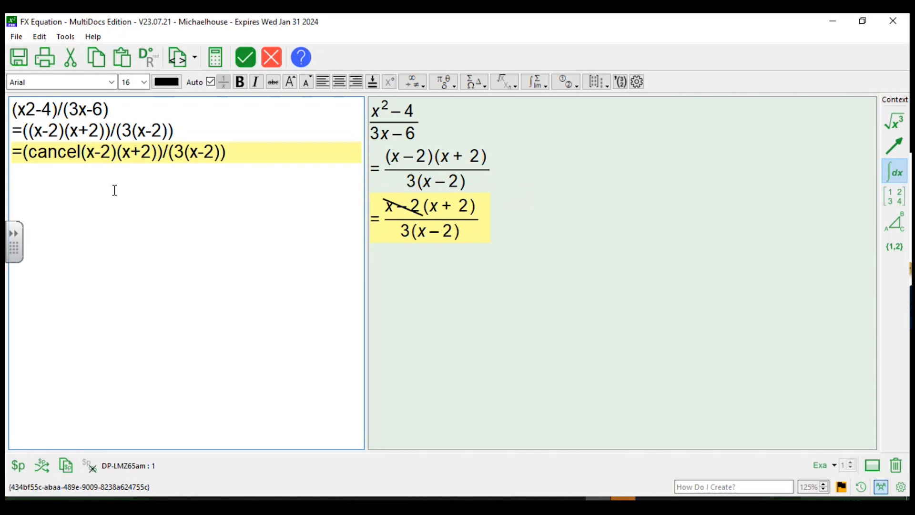
Enclose the numerator's cancelled factor in extra brackets, cancel((x-2)), so the strike covers its brackets too.
type("(")
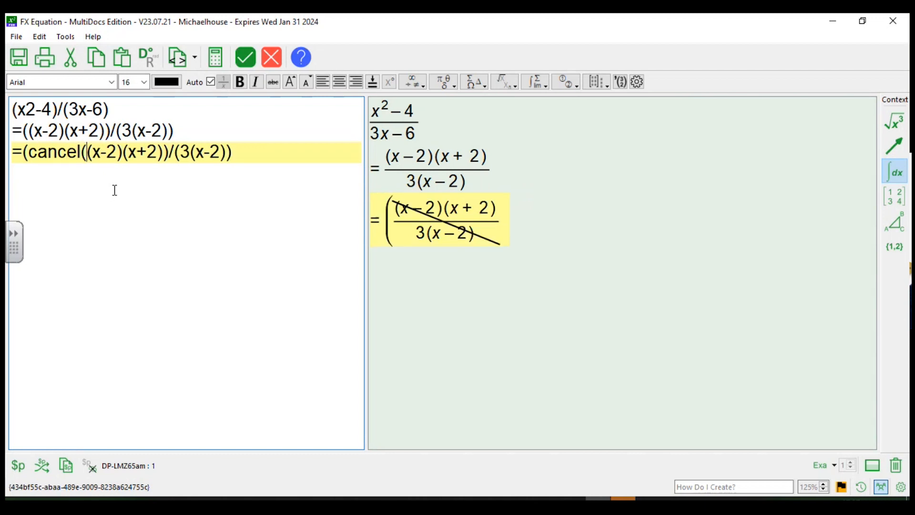
key("Right")
key("Right")
key("Right")
key("Right")
type(")")
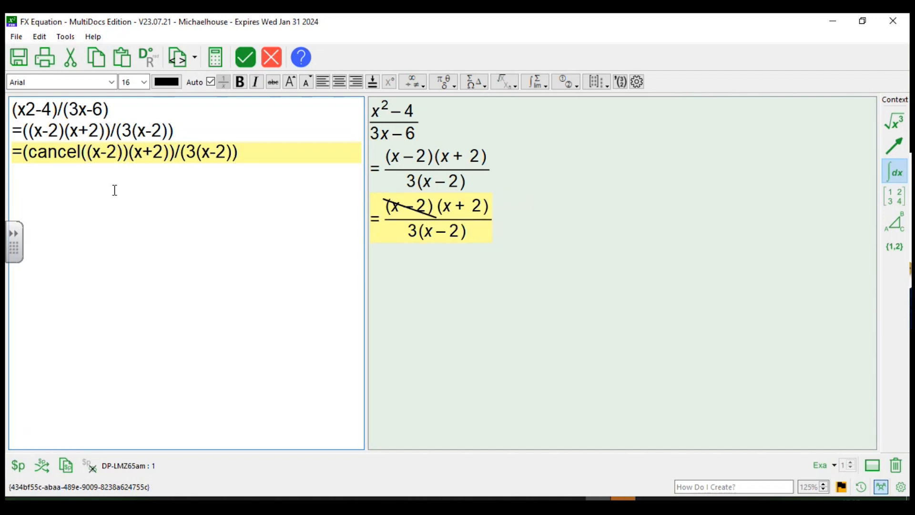
Cancel the denominator's (x-2) factor in the third line with its brackets included, written as cancel((x-2)).
key("Right")
key("Right")
key("Right")
key("Right")
key("Right")
key("Right")
key("Right")
key("Right")
key("Right")
key("Right")
key("Right")
key("Left")
key("Left")
type("cancel")
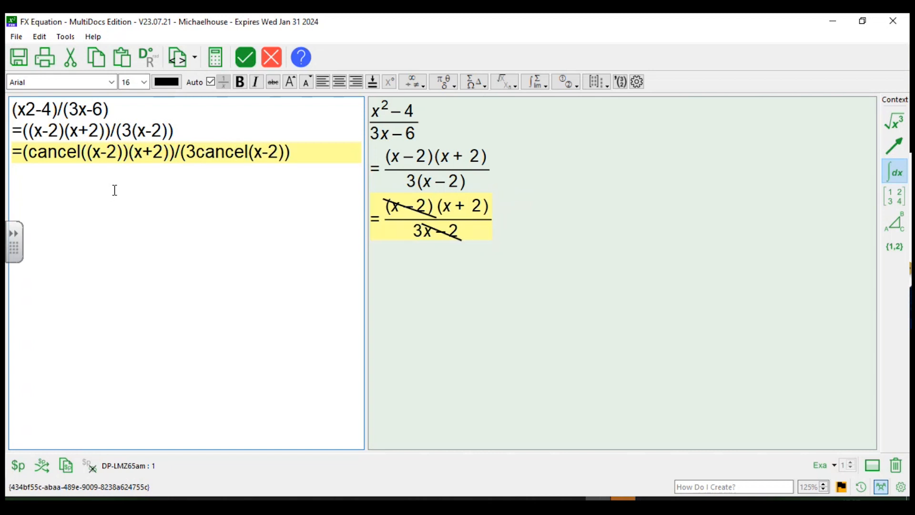
type("(")
key("Right")
key("Right")
key("Right")
key("Right")
key("Right")
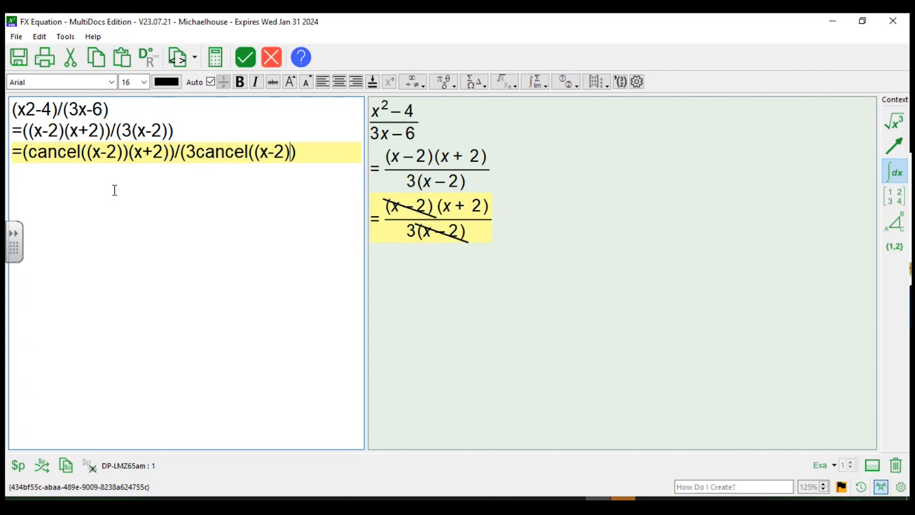
type(")")
Add a small raised 1 to the numerator's cancelled factor in the third line, giving cancel((x-2)1).
key("Left")
key("Left")
key("Left")
key("Left")
key("Left")
key("Left")
key("Left")
key("Left")
key("Left")
key("Left")
key("Left")
key("Left")
key("Left")
key("Left")
key("Left")
key("Left")
key("Left")
key("Left")
key("Left")
key("Left")
type("1")
Add a matching raised 1 to the cancelled factor in the third line's denominator, written as cancel((x-2)1).
key("Right")
key("Right")
key("Right")
key("Right")
key("Right")
key("Right")
key("Right")
key("Right")
key("Right")
key("Right")
key("Right")
key("Right")
key("Right")
key("Right")
key("Right")
key("Right")
key("Right")
key("Right")
key("Right")
key("Right")
key("Right")
key("Right")
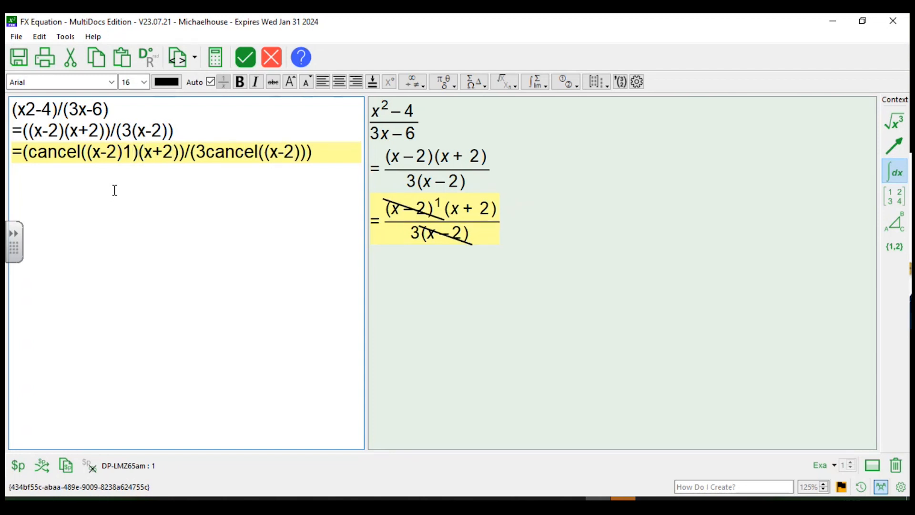
type("1")
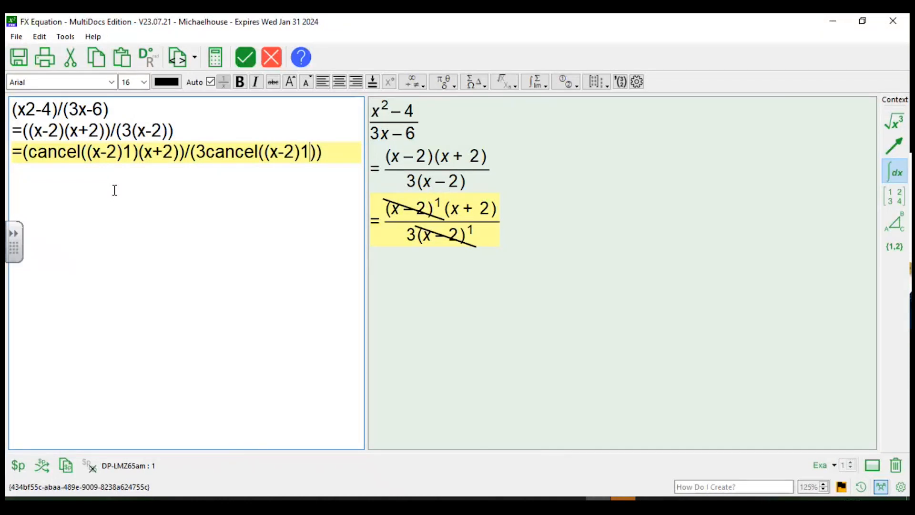
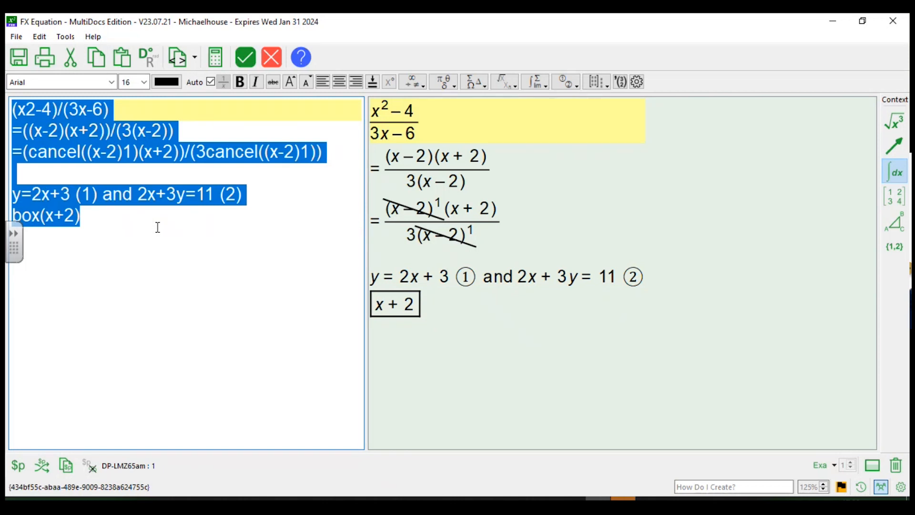
Clear all existing equations and start a new fraction with 5 over sin, opening a bracket before sin: 5/(sin.
key("Delete")
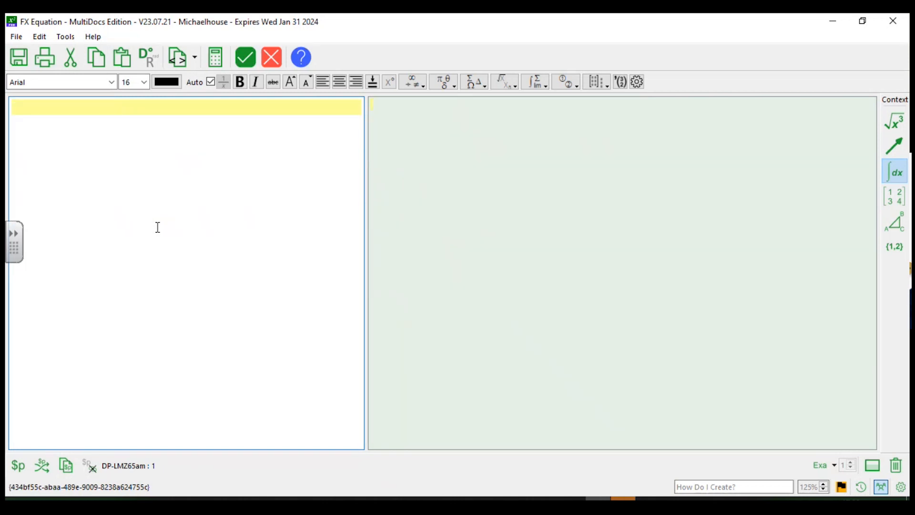
type("5/")
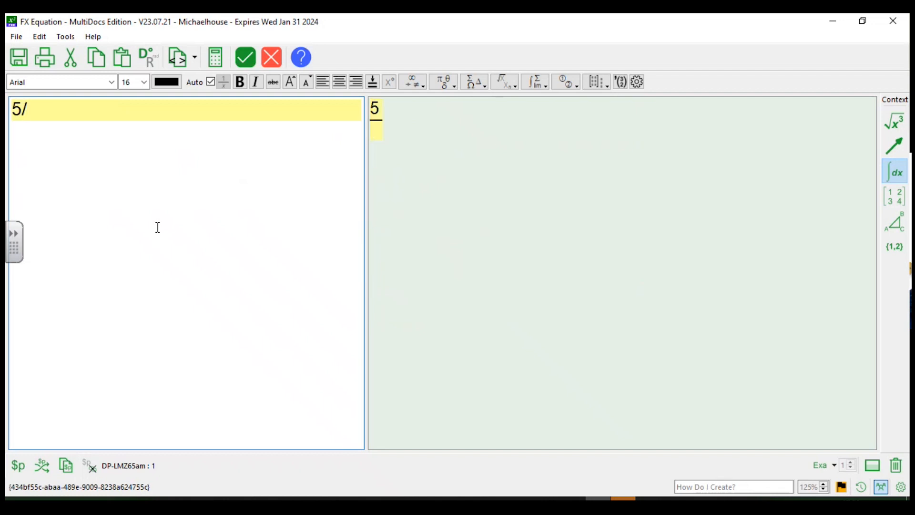
type("sin")
key("Left")
key("Left")
key("Left")
key("Left")
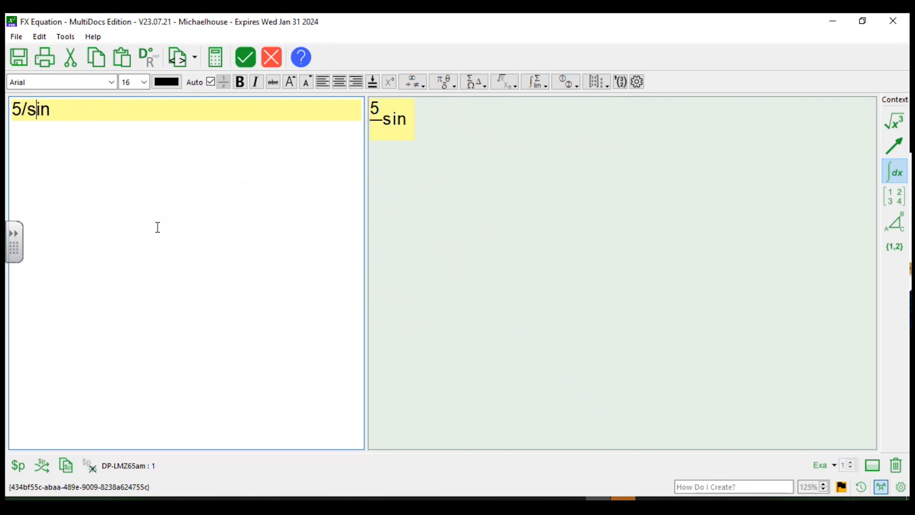
key("Right")
type("(")
key("End")
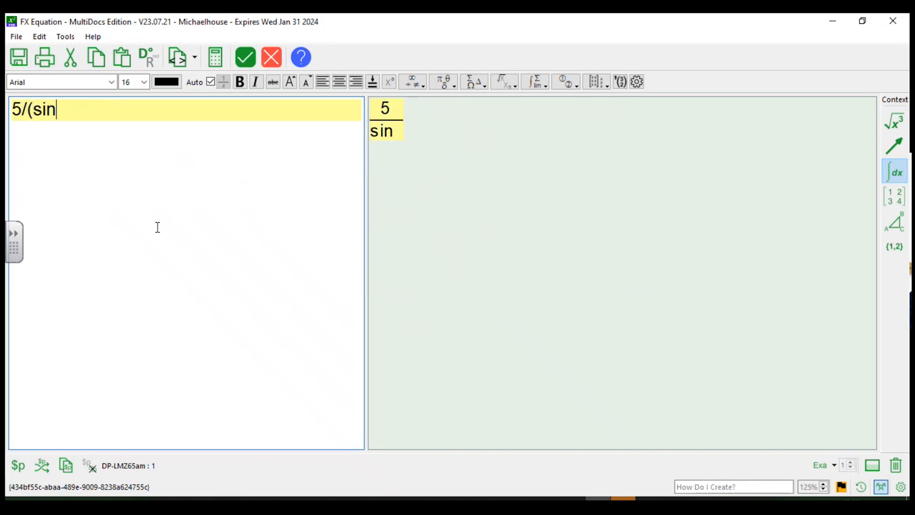
Add 20 degrees in brackets as the argument of sin, making the fraction 5/(sin(20`).
type("2")
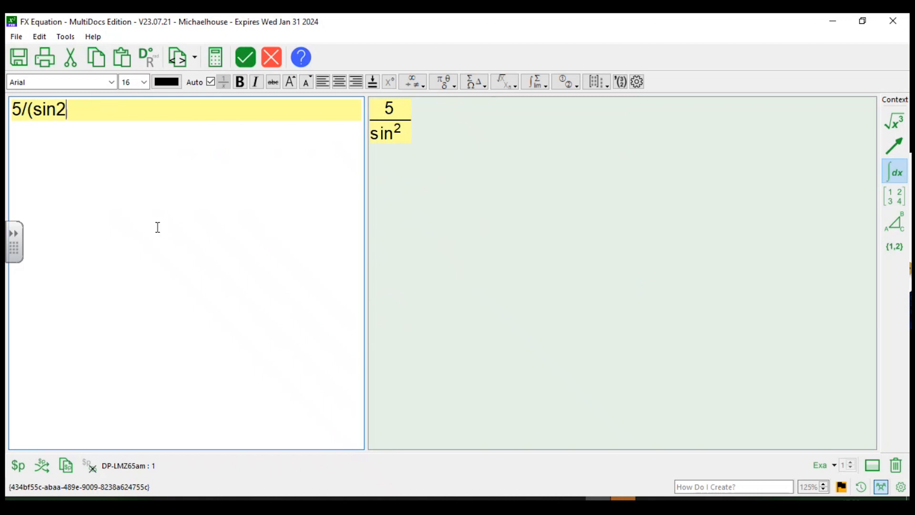
type("0")
key("Left")
key("Left")
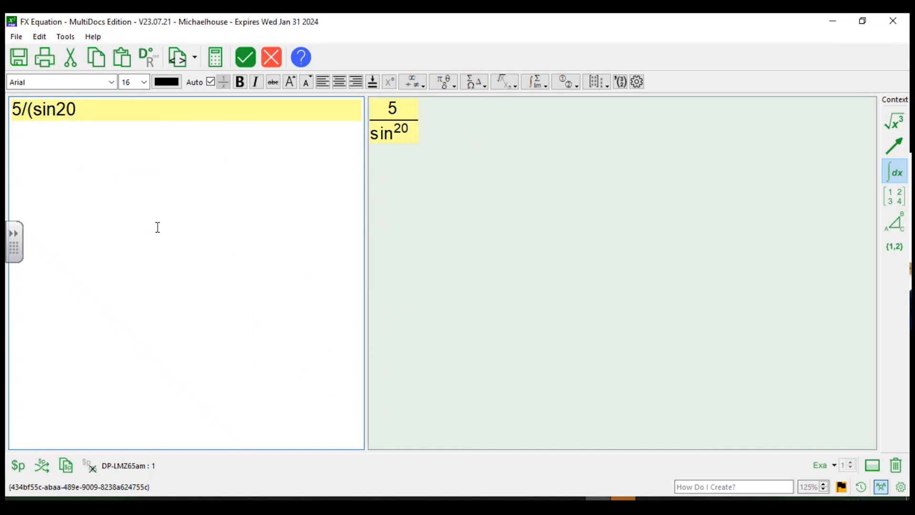
key("Left")
type("(")
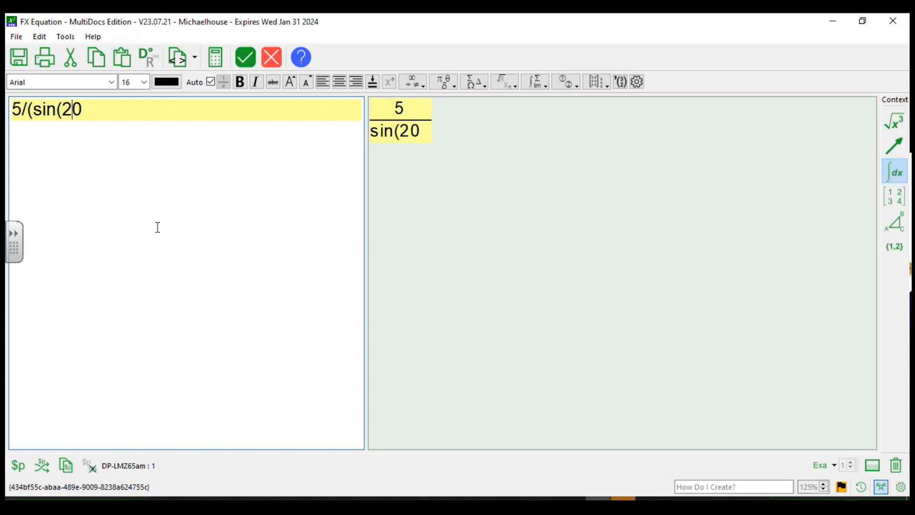
key("Right")
type("`)")
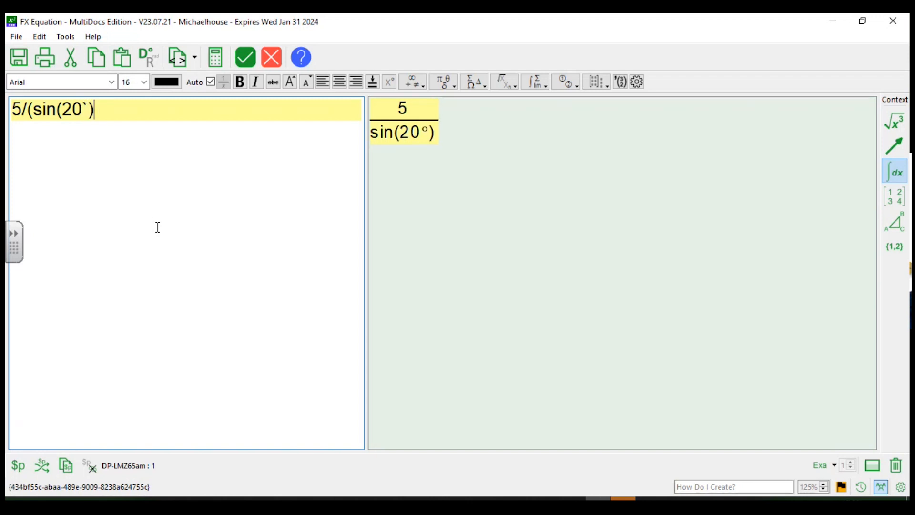
Close the first denominator and complete the equation with =x/(sin!!45`), using !! to keep 45 degrees out of superscript.
type("=")
key("BackSpace")
type(")=x/")
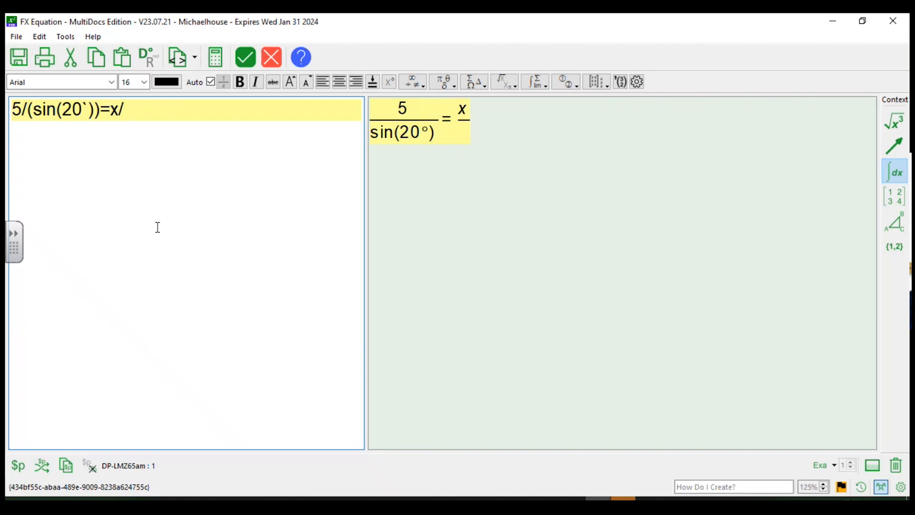
type("(sin")
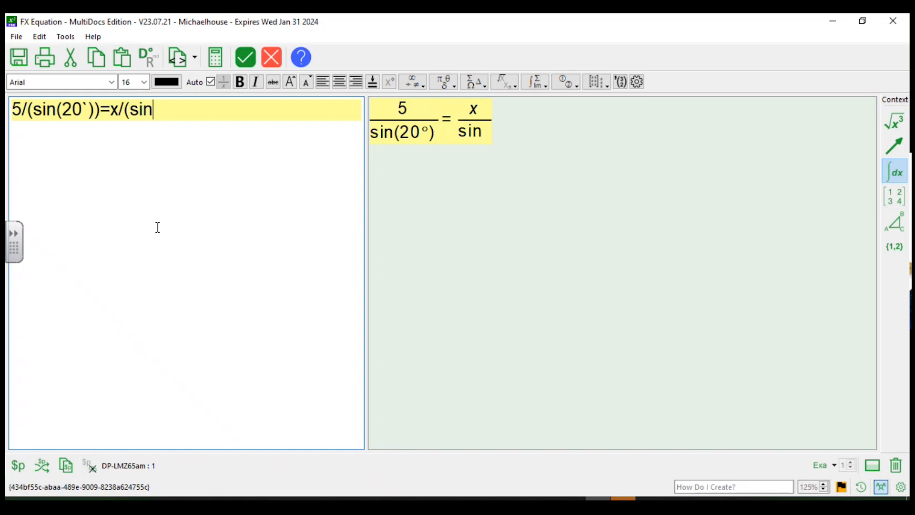
type("!!45`")
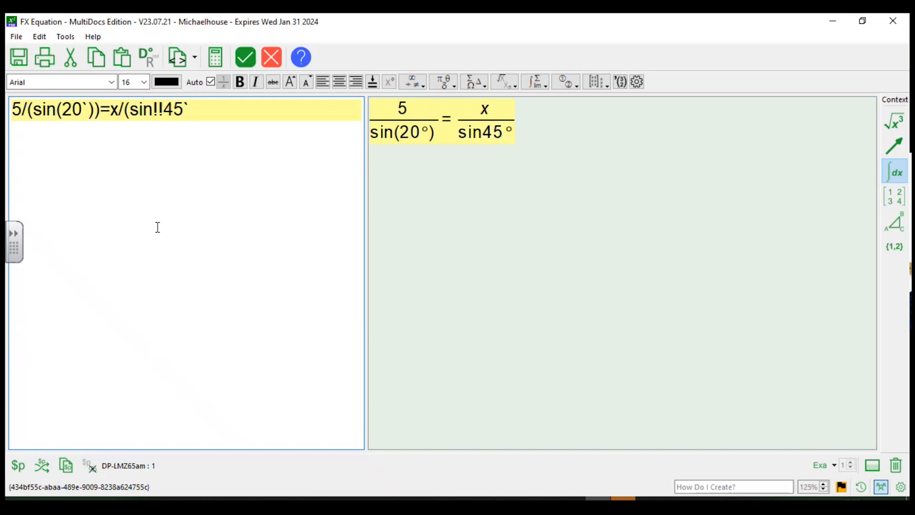
type(")")
key("Left")
key("Left")
key("Left")
key("Left")
key("Left")
key("Left")
key("End")
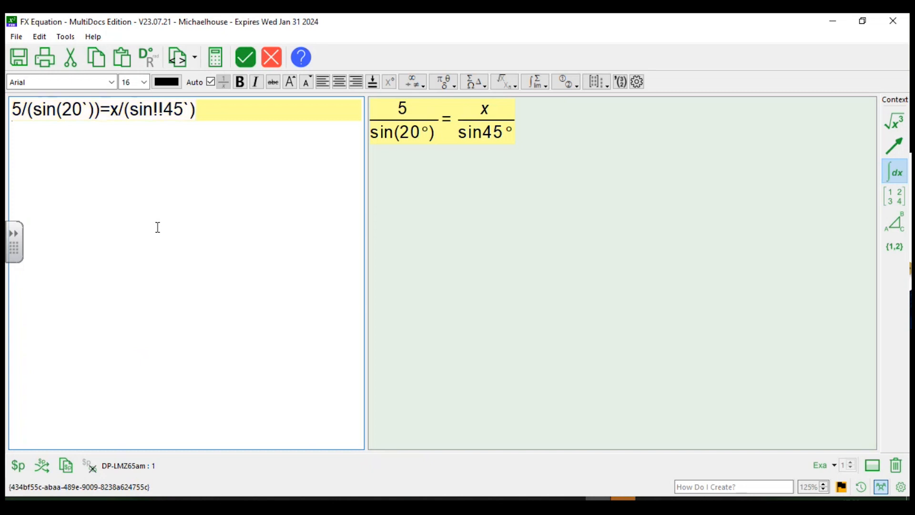
Write the inverse sine equation x=sin^(-1)(1/2) on a new line.
key("Return")
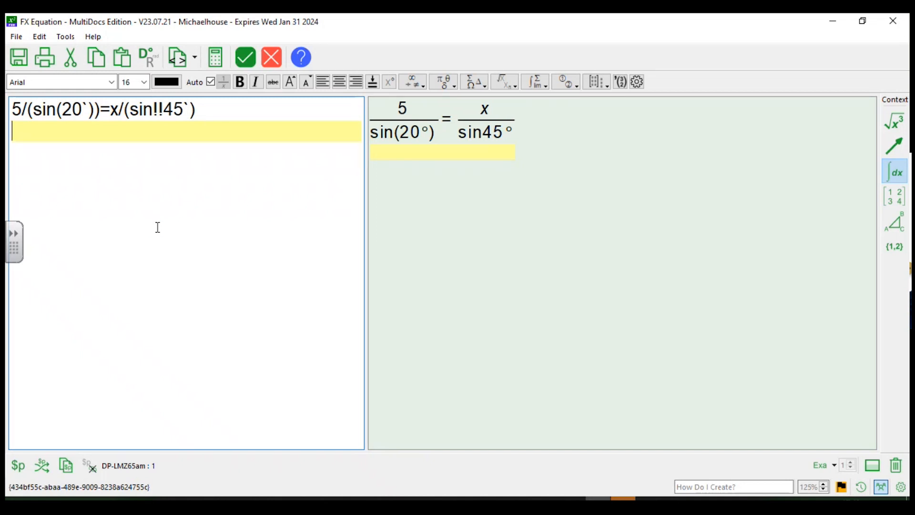
type("x=sin")
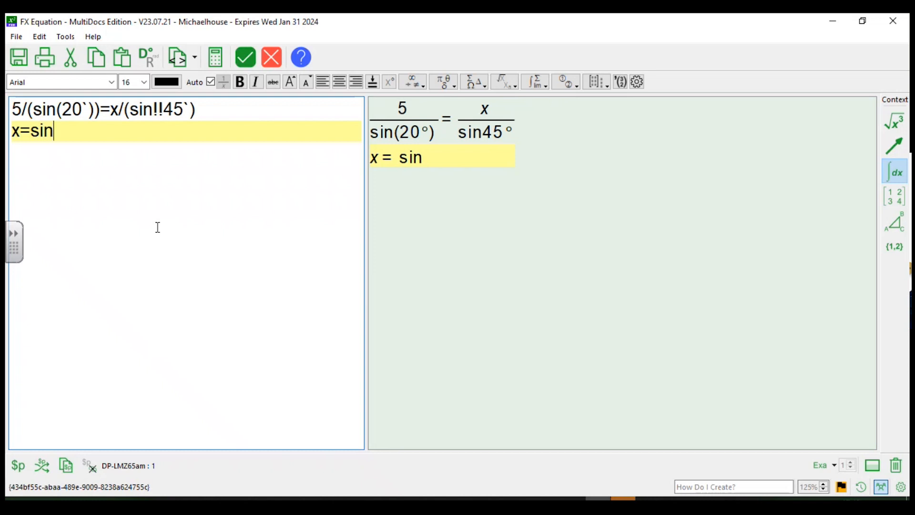
type("(")
key("BackSpace")
type("^(")
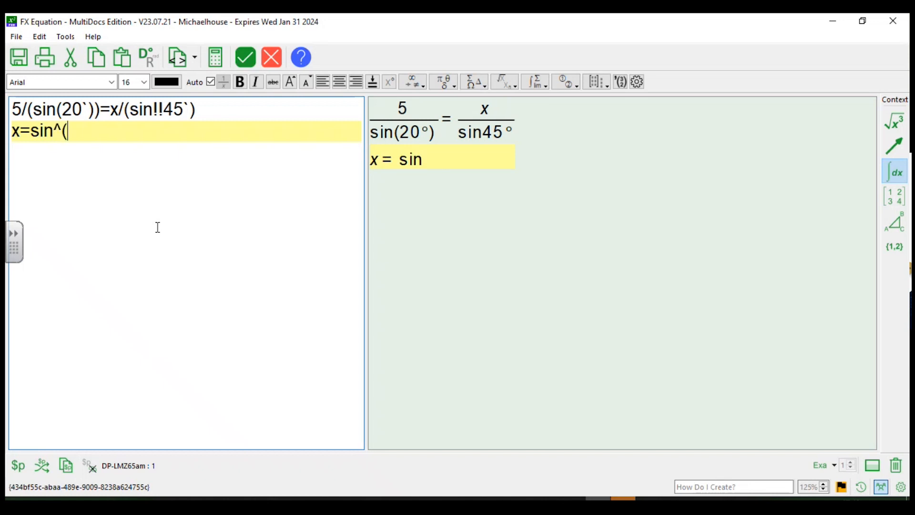
type("-1")
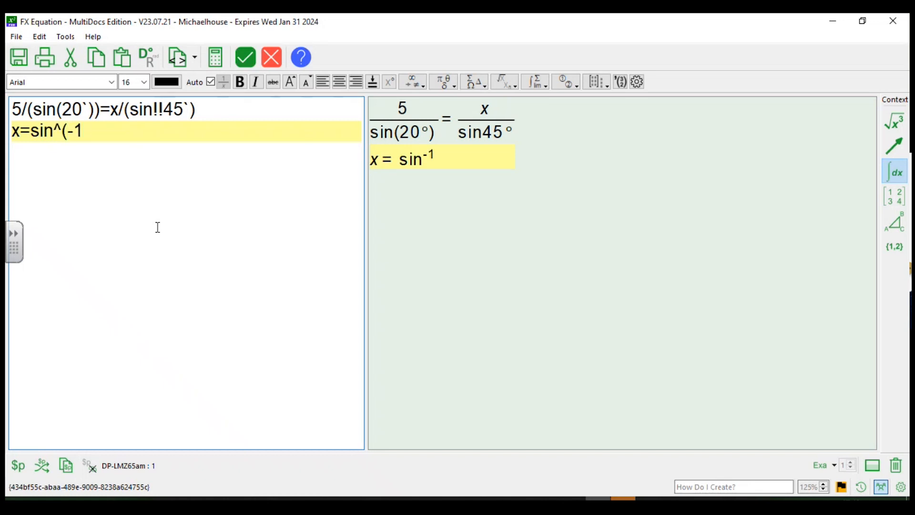
type(")(1/2)")
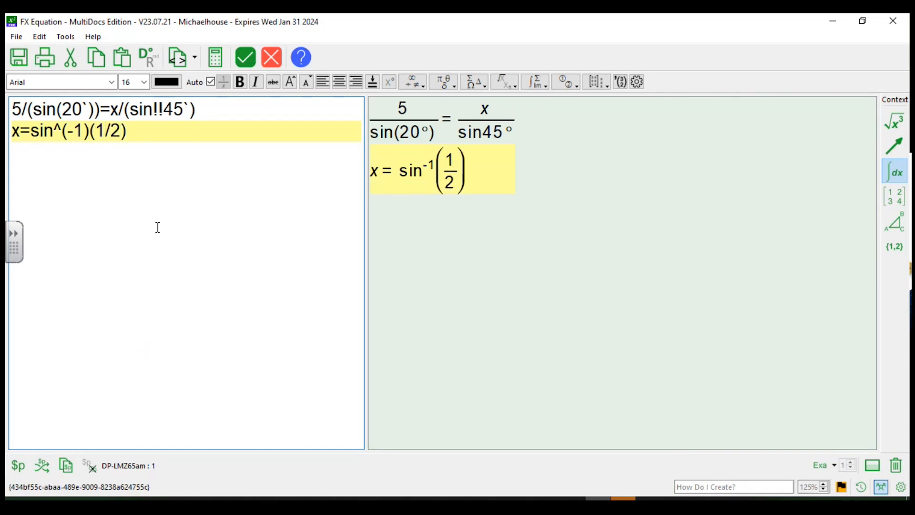
Duplicate the inverse sine line and remove the ^(-1) exponent from the copy, leaving x=sin(1/2).
key("Return")
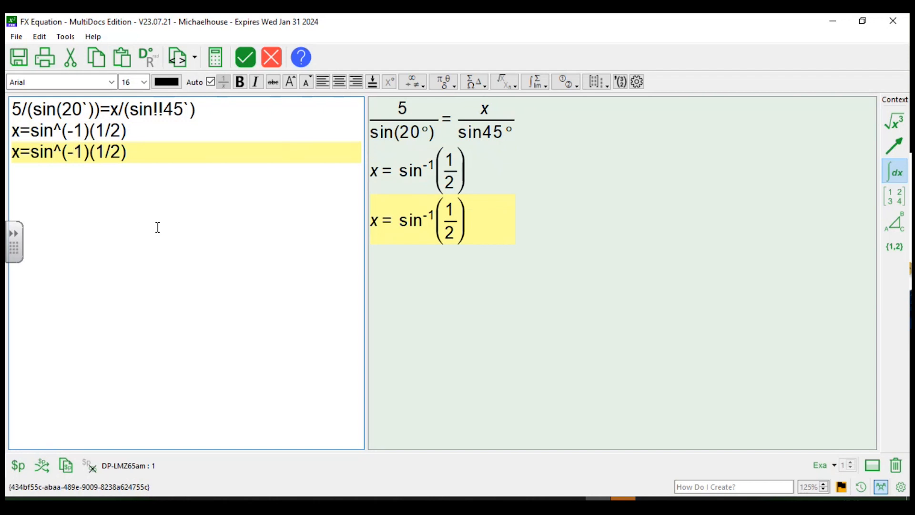
key("Left")
key("Left")
key("Left")
key("Left")
key("Left")
key("BackSpace")
key("BackSpace")
key("BackSpace")
key("BackSpace")
key("BackSpace")
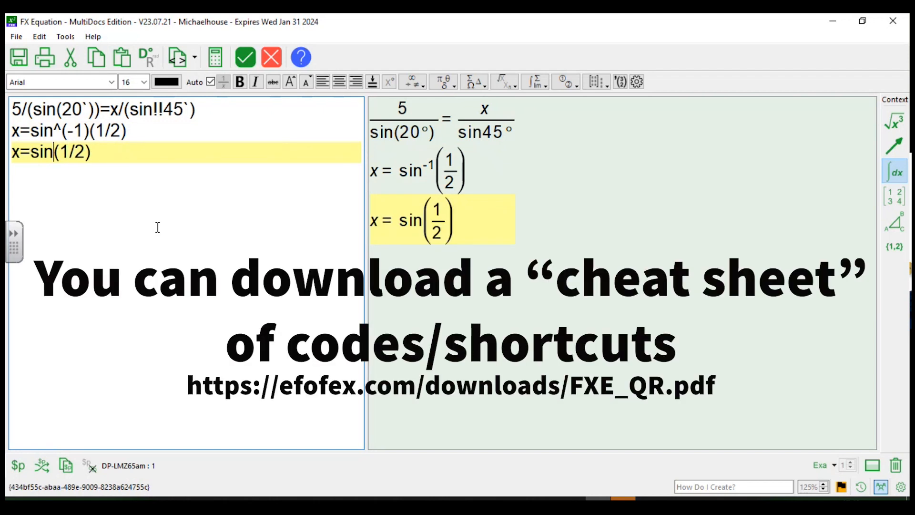
Change sin to asin in the third line and enclose it in curly braces to evaluate it: x={asin(1/2)}.
type("a")
key("Left")
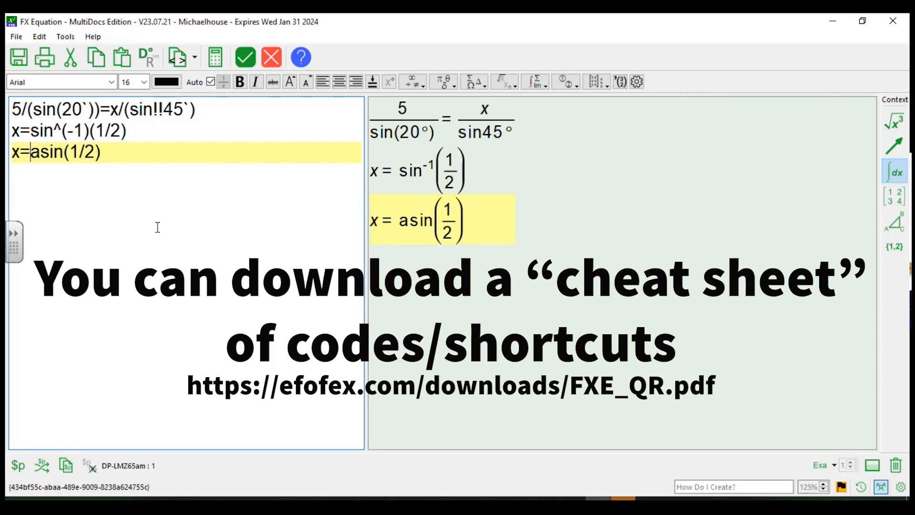
type("{")
key("End")
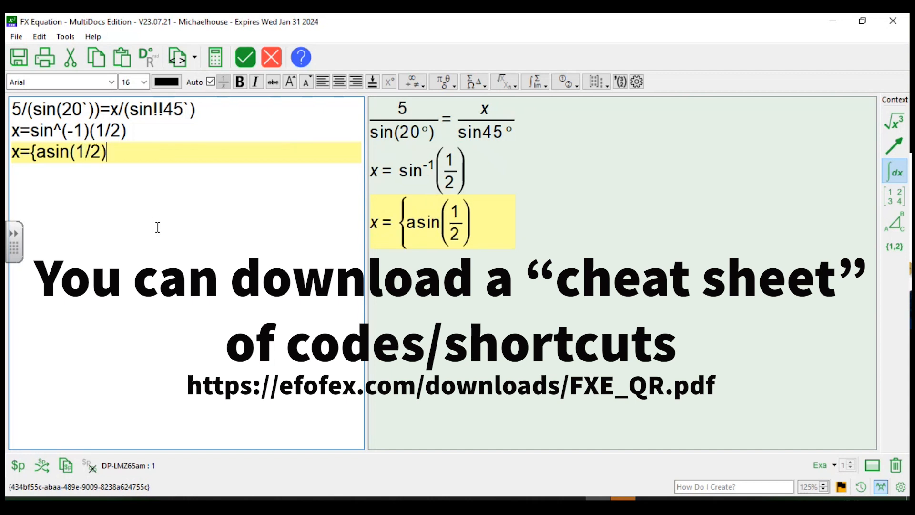
type("}")
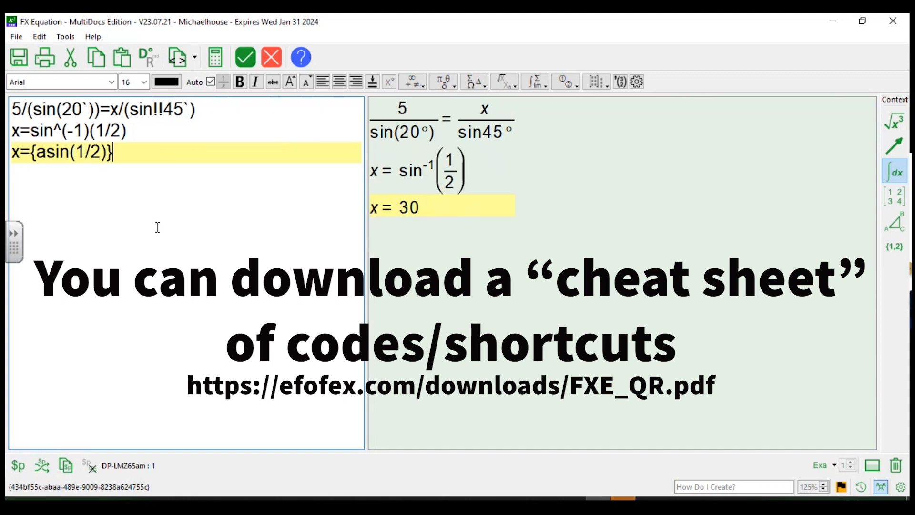
Add a degree symbol to the evaluated answer, underline the whole line with ul(, and leave the equation editor.
type("`")
left_click(13, 152)
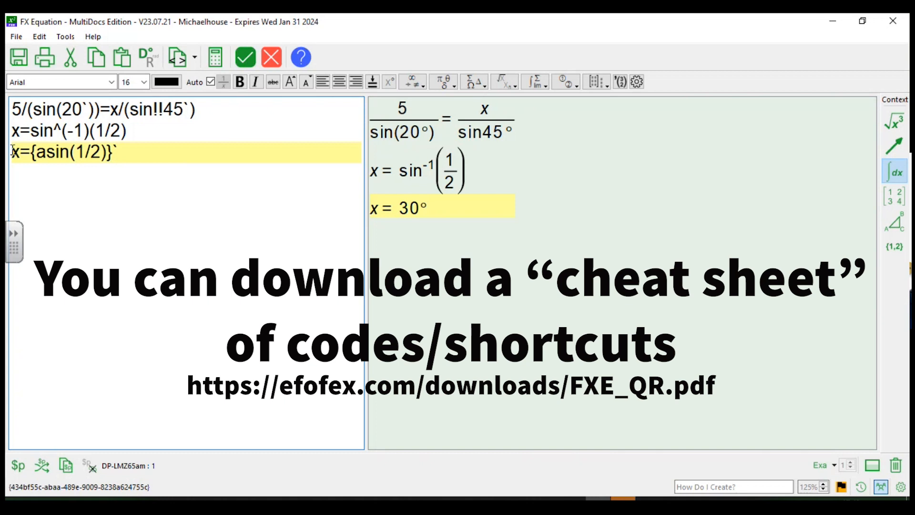
type("ul(")
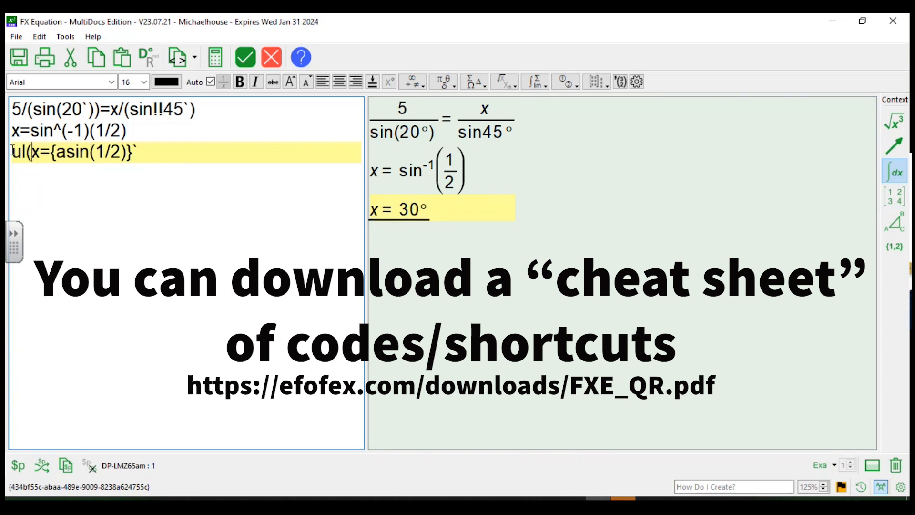
left_click(251, 65)
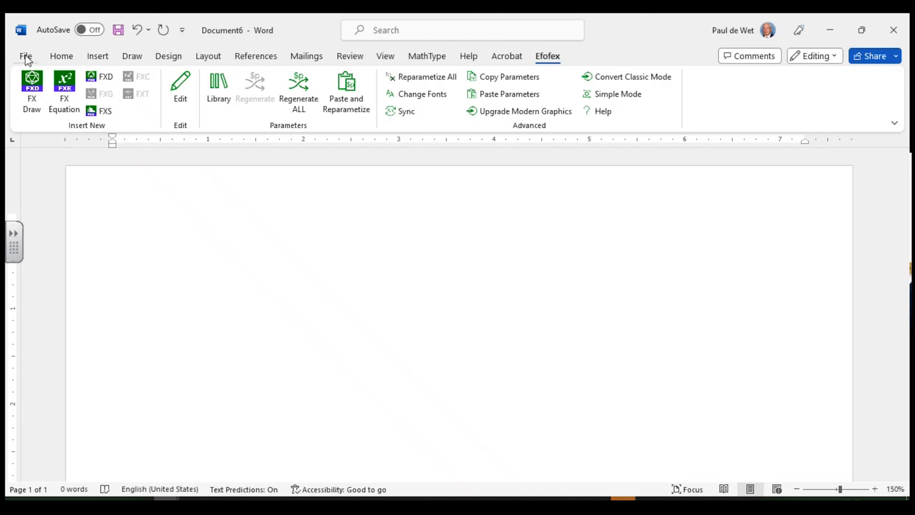
Insert a new FX Draw drawing from Word and draw a circle with a radius of about six grid squares.
left_click(36, 92)
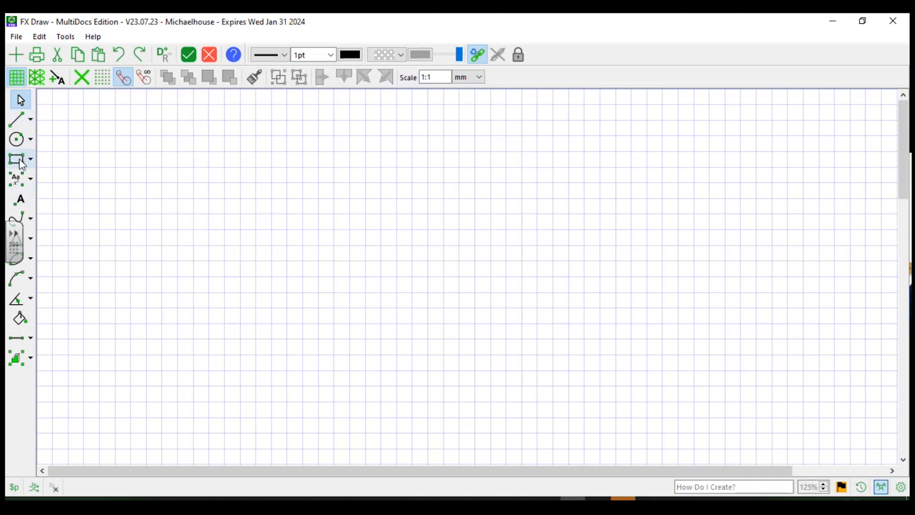
left_click(17, 140)
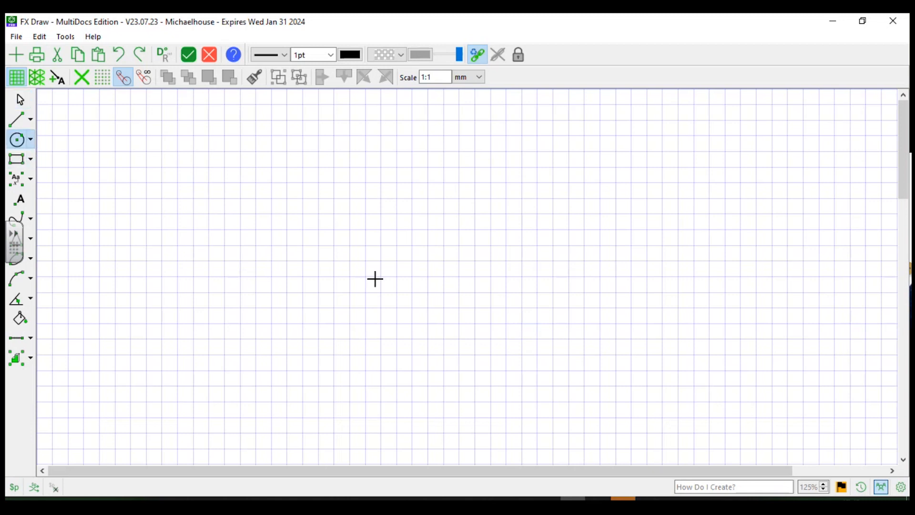
left_click(365, 245)
left_click(441, 310)
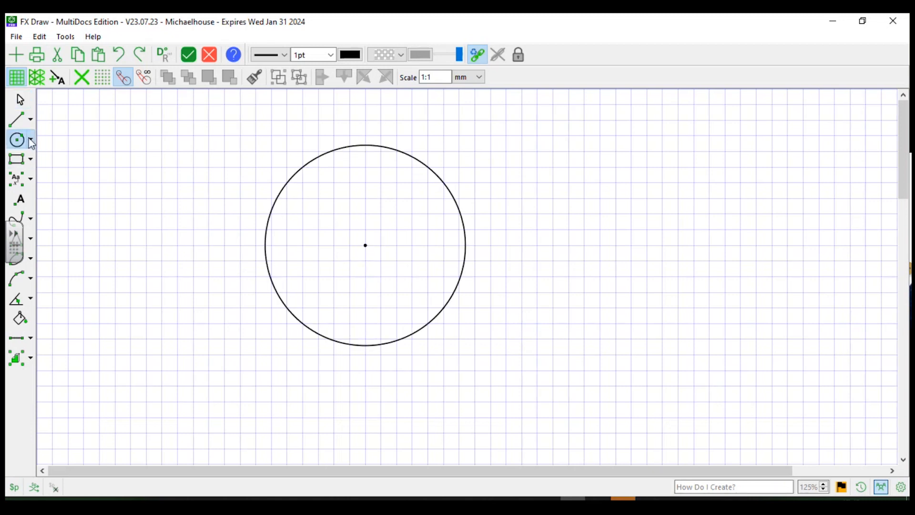
Draw a line from (50,25) past the circle's lower-left side so that it is tangent to the circle.
left_click(19, 121)
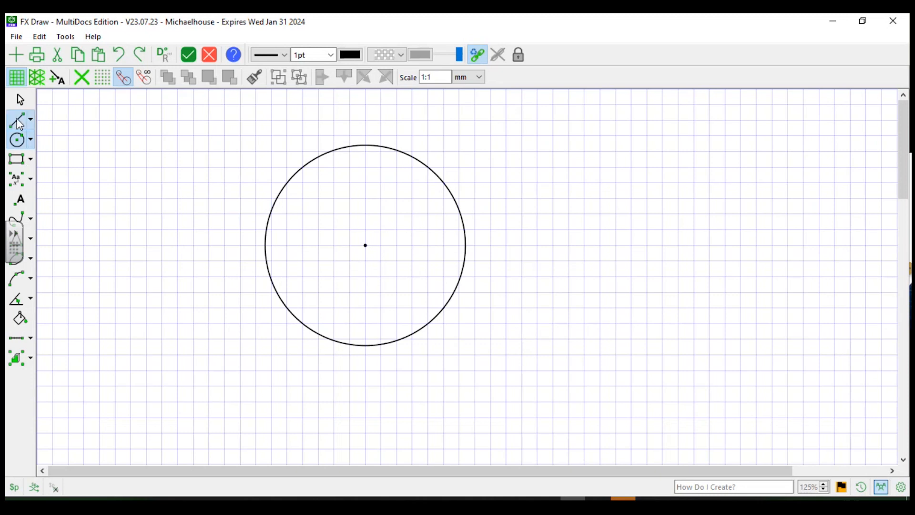
left_click(193, 167)
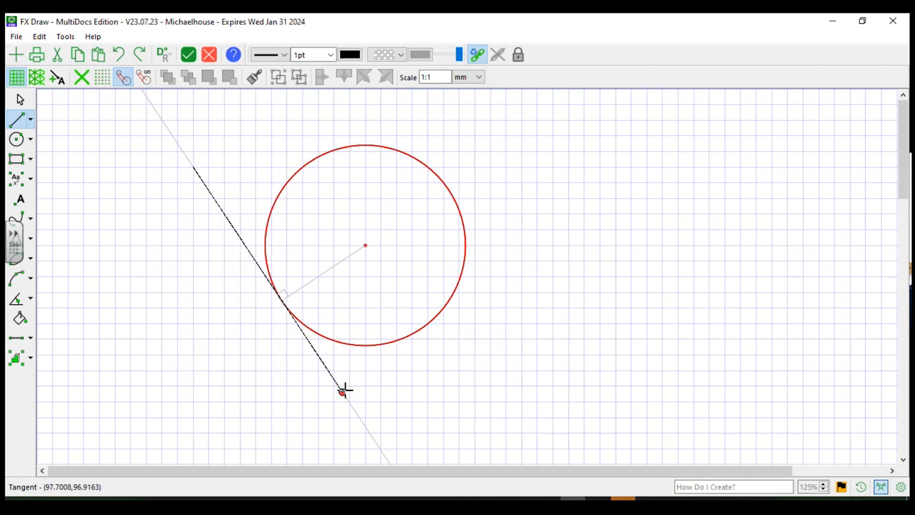
left_click(344, 392)
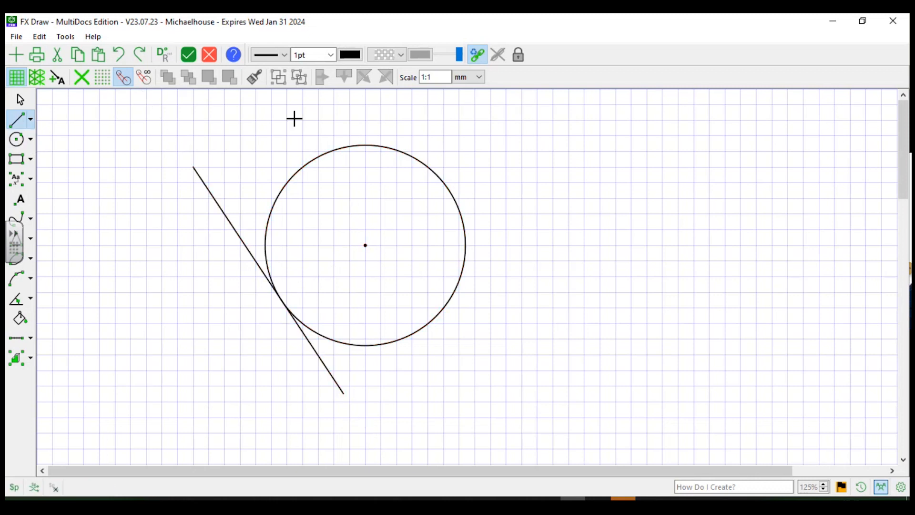
Draw a line from (80,10) across the circle parallel to the tangent, and a second tangent from that same point to the circle's left side.
left_click(288, 121)
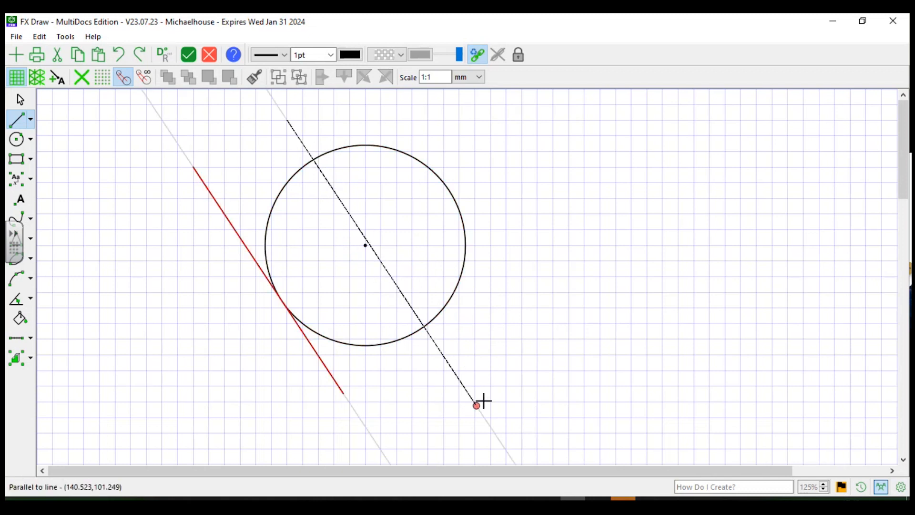
left_click(479, 409)
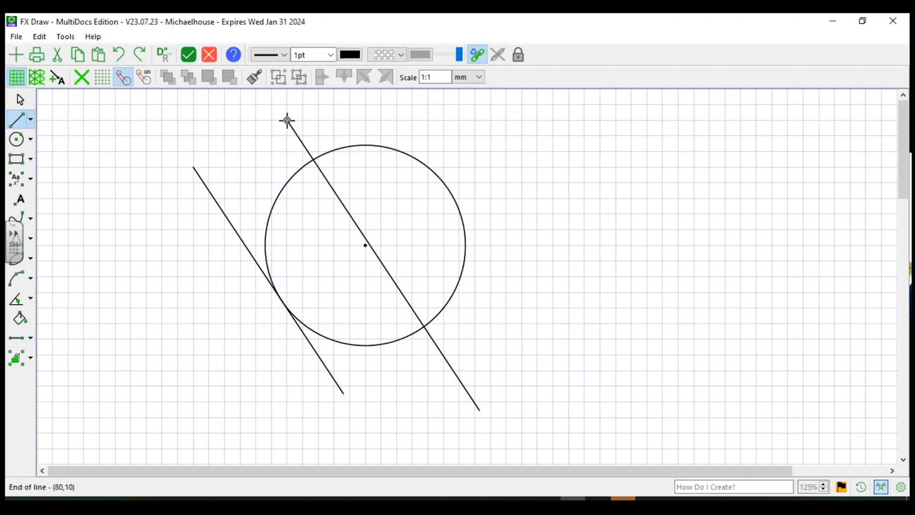
left_click(287, 121)
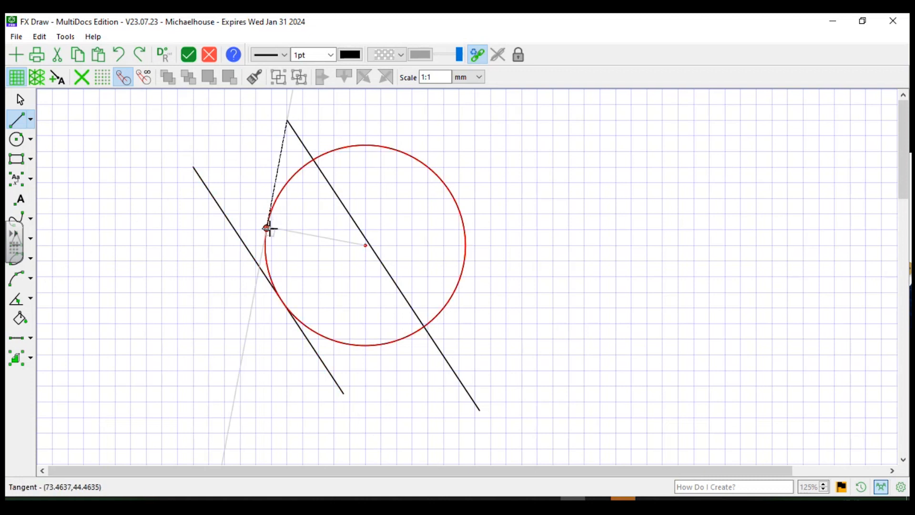
left_click(268, 229)
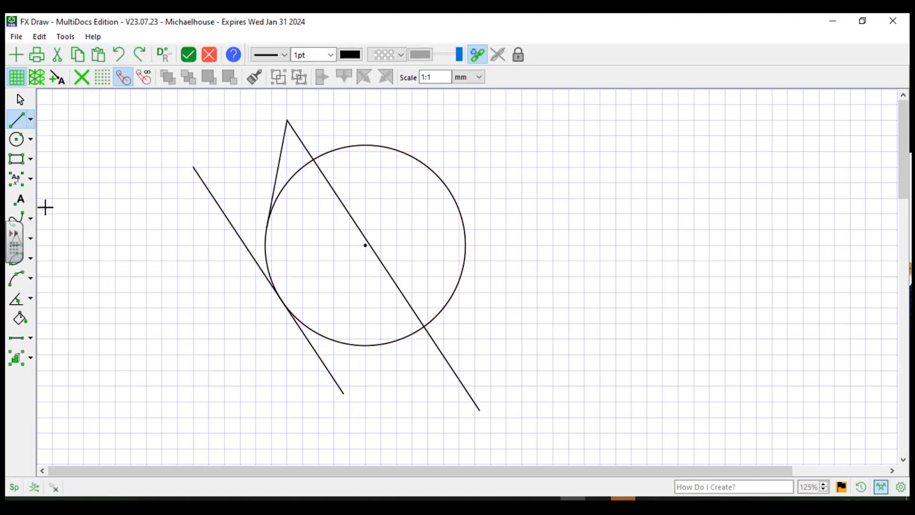
Mark the angle between the two lines meeting at (80,10) and slightly enlarge the angle mark's arc.
left_click(19, 302)
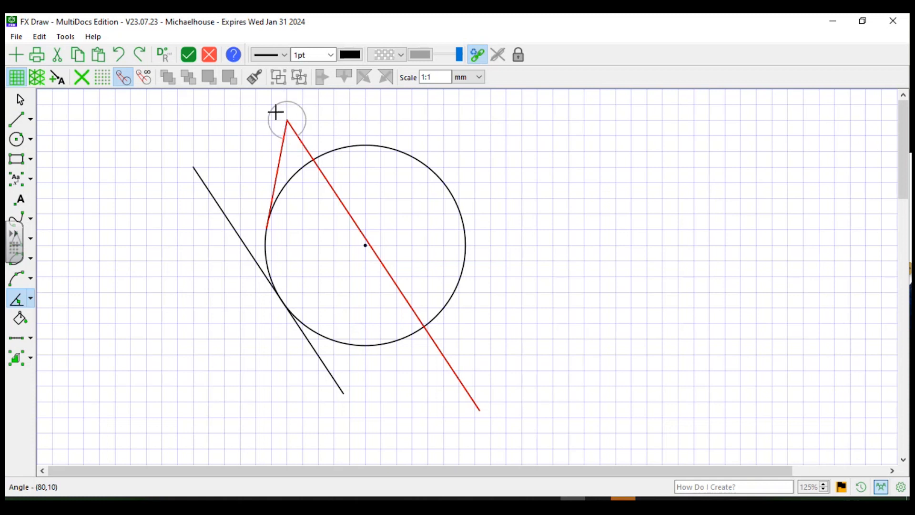
left_click(294, 152)
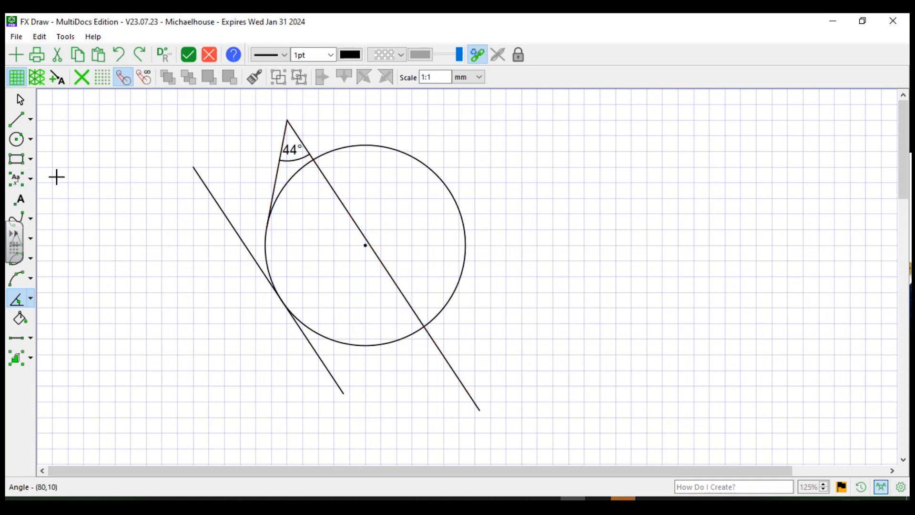
left_click(19, 99)
left_click(294, 157)
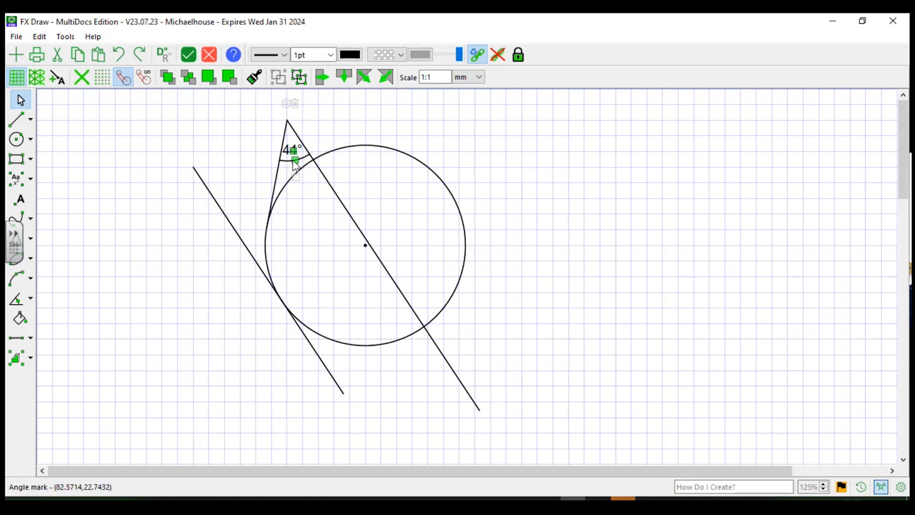
mouse_move(294, 162)
left_mouse_down()
mouse_move(302, 187)
mouse_move(296, 151)
left_mouse_up()
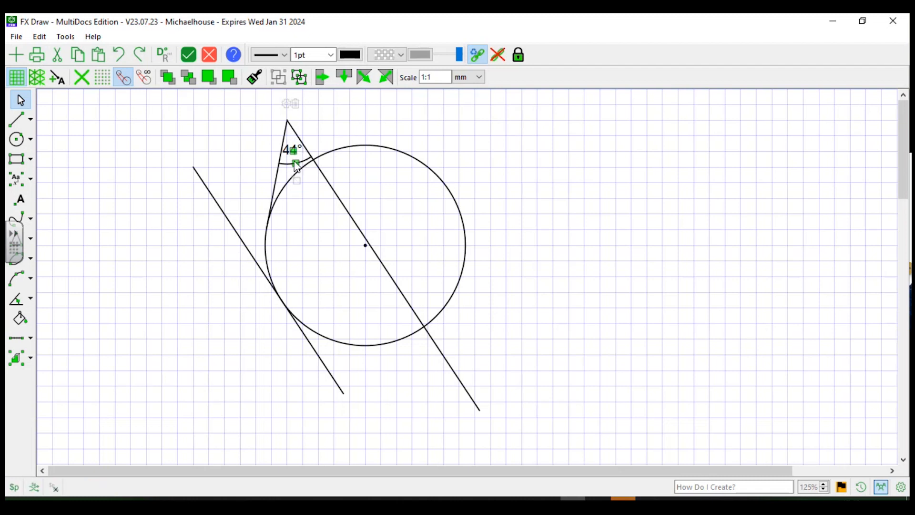
Restyle the angle mark so its label sits outside the arc, and replace the automatic degree value with the text th for theta.
double_click(296, 164)
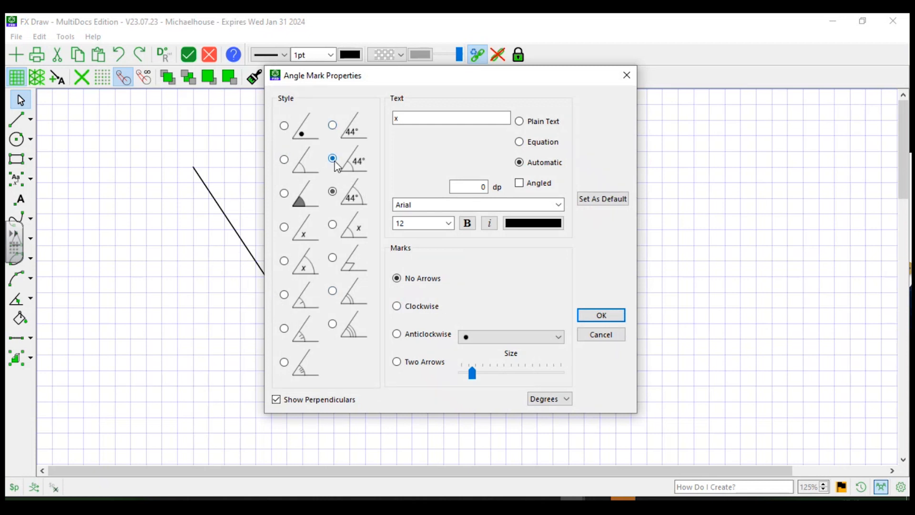
left_click(334, 160)
left_click(587, 316)
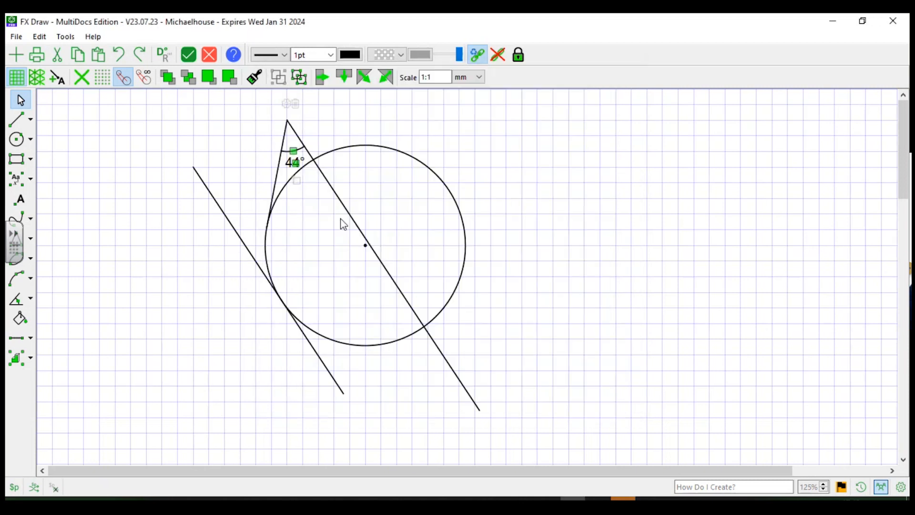
double_click(294, 154)
left_click_drag(418, 119, 380, 129)
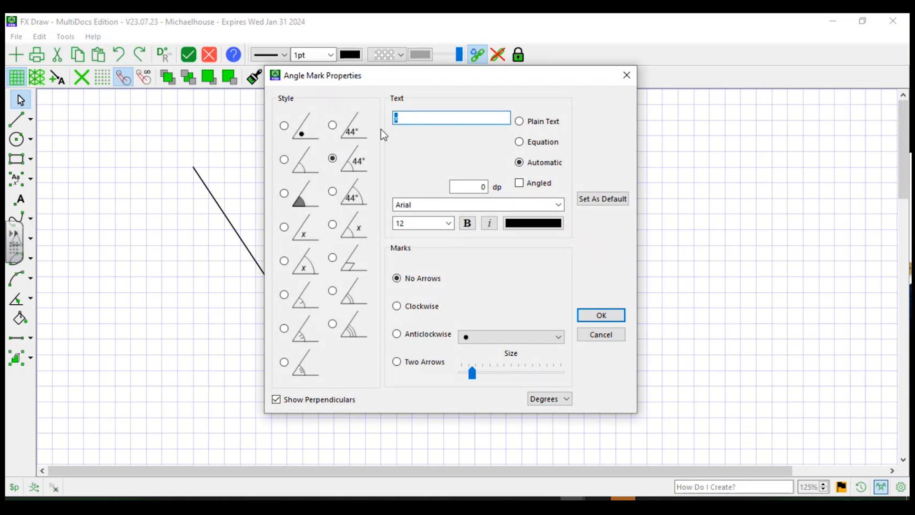
type("th")
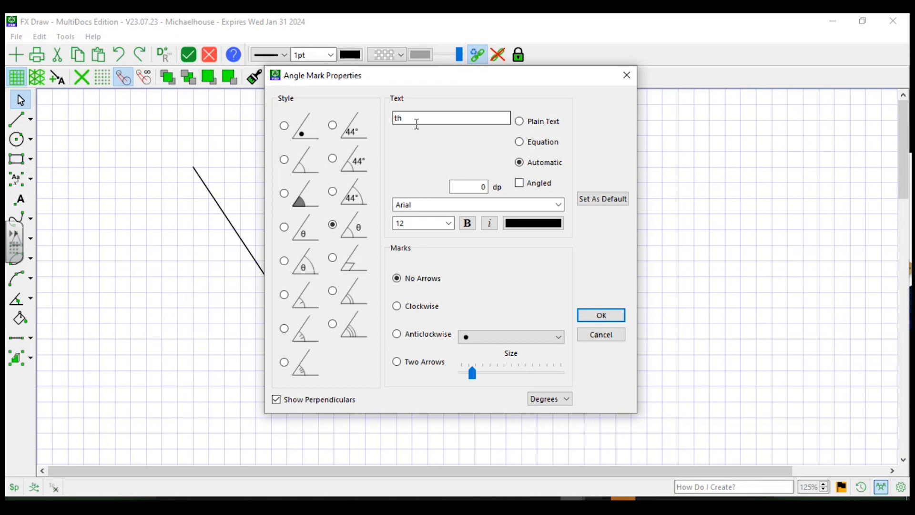
left_click(601, 317)
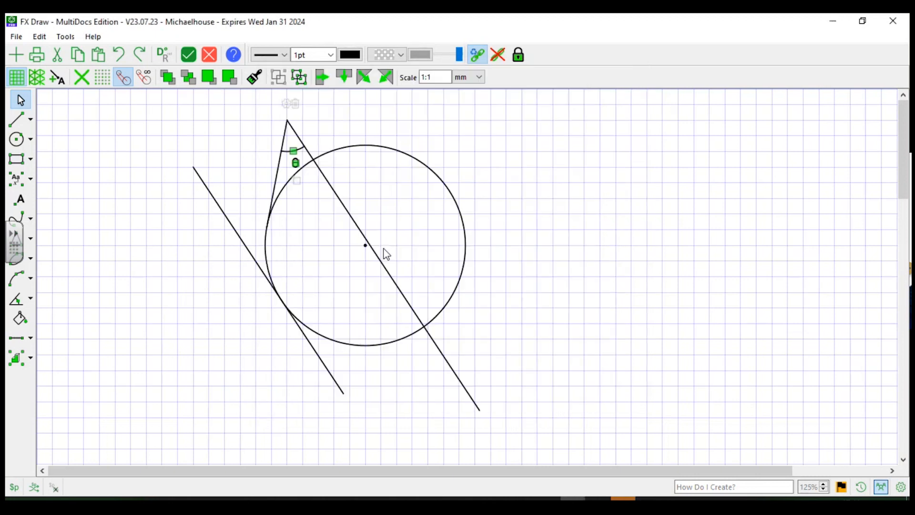
left_click(561, 200)
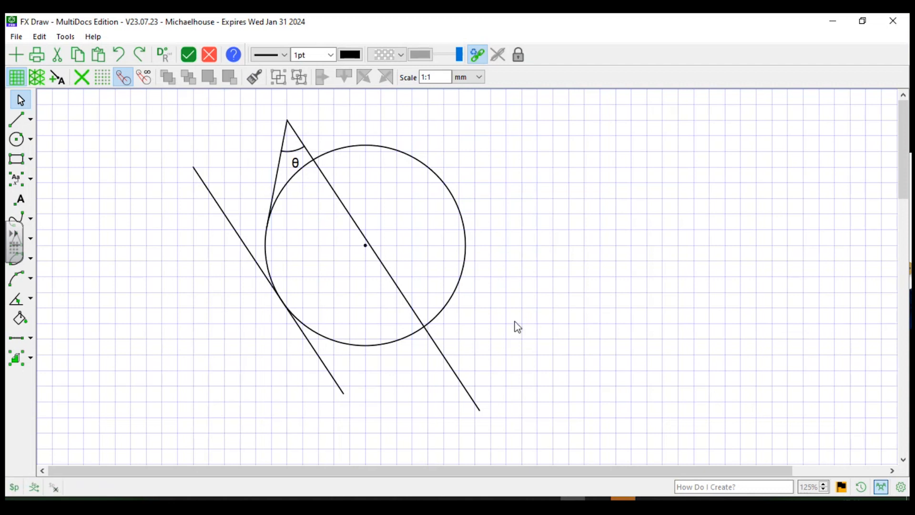
Add a Dimension along the full length of the first tangent line, offset to its lower-left side.
left_click(31, 122)
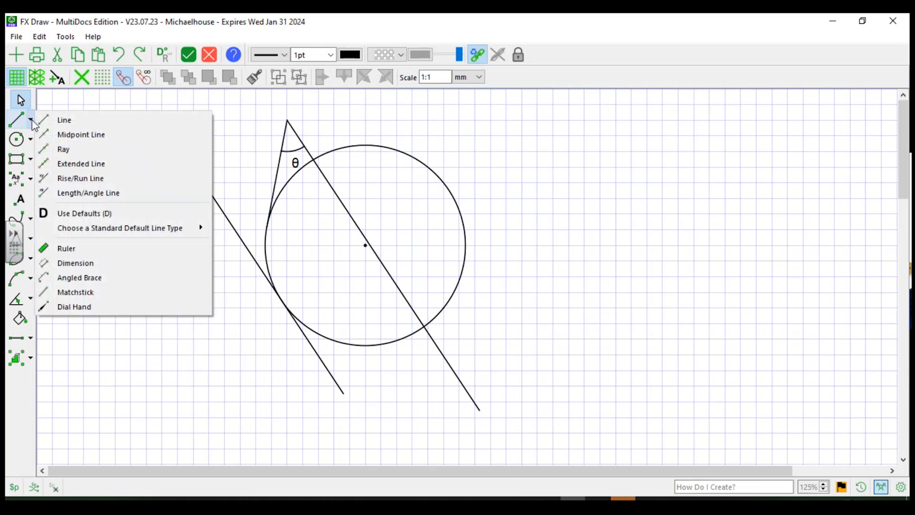
left_click(107, 265)
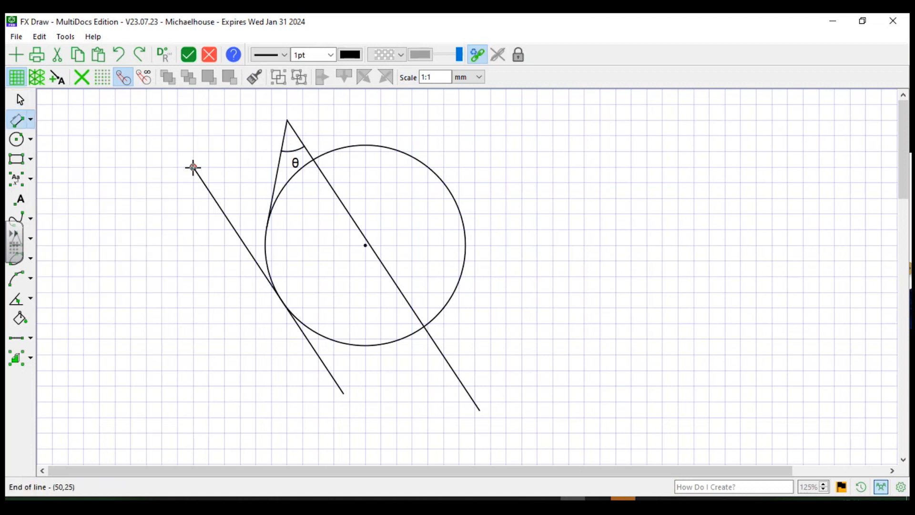
mouse_move(193, 166)
left_mouse_down()
mouse_move(349, 399)
mouse_move(327, 391)
mouse_move(342, 394)
left_mouse_up()
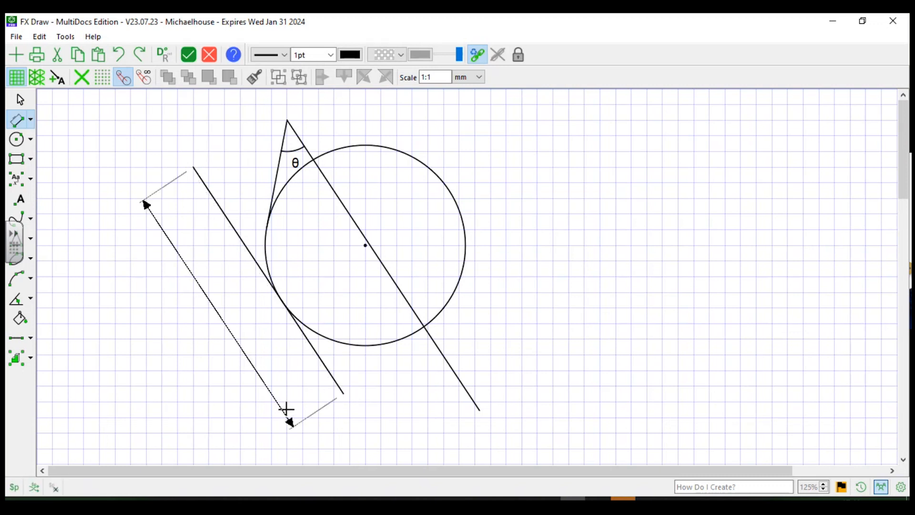
left_click(278, 402)
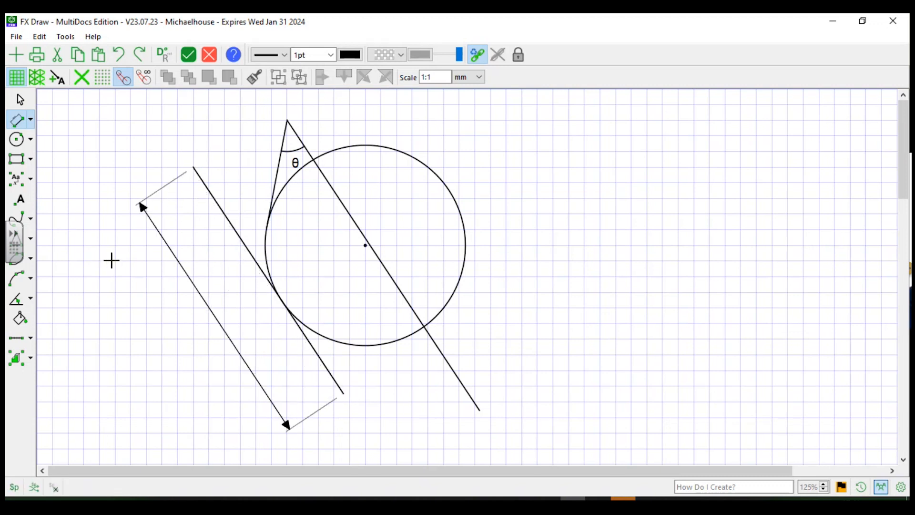
Make the dimension show text instead of a measurement and enter fish as its text.
left_click(20, 100)
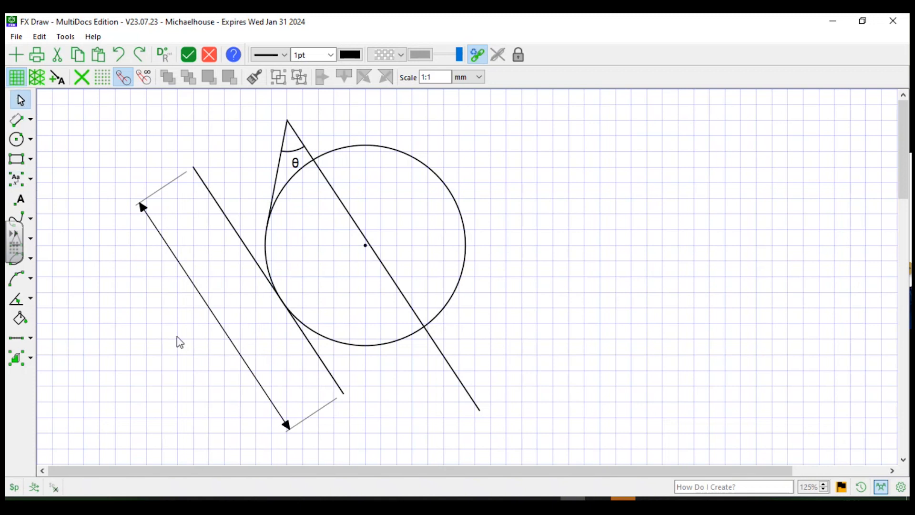
left_click(204, 307)
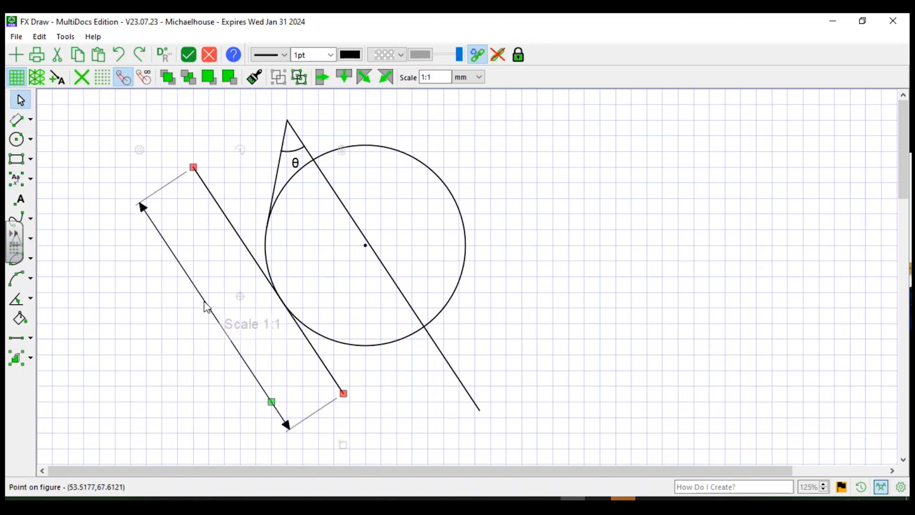
right_click(204, 302)
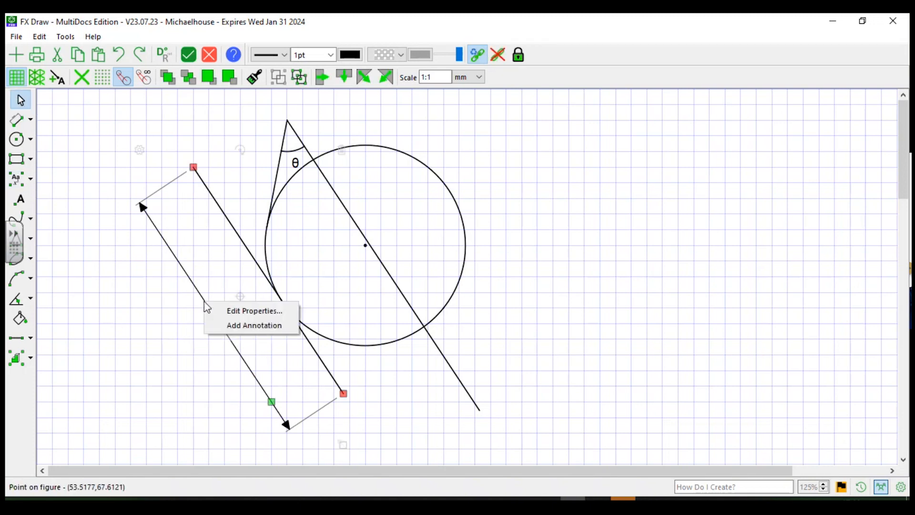
left_click(226, 315)
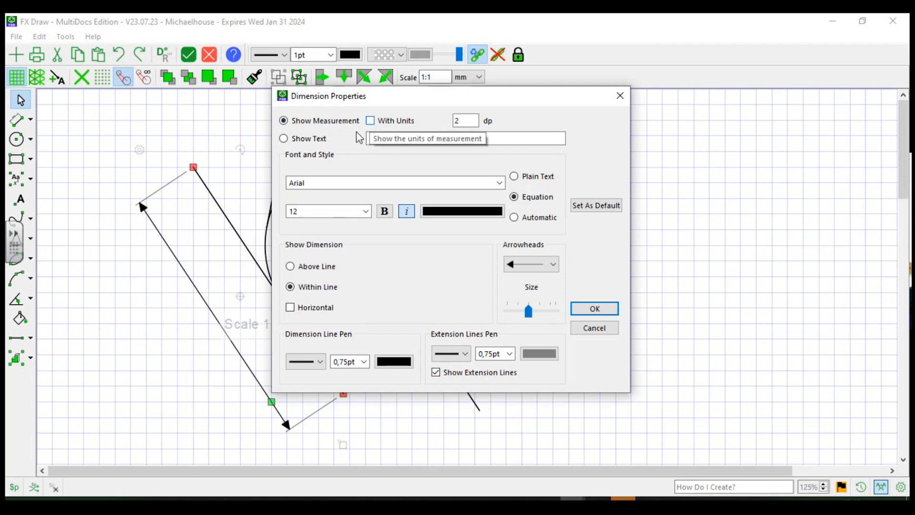
left_click(284, 139)
left_click(390, 140)
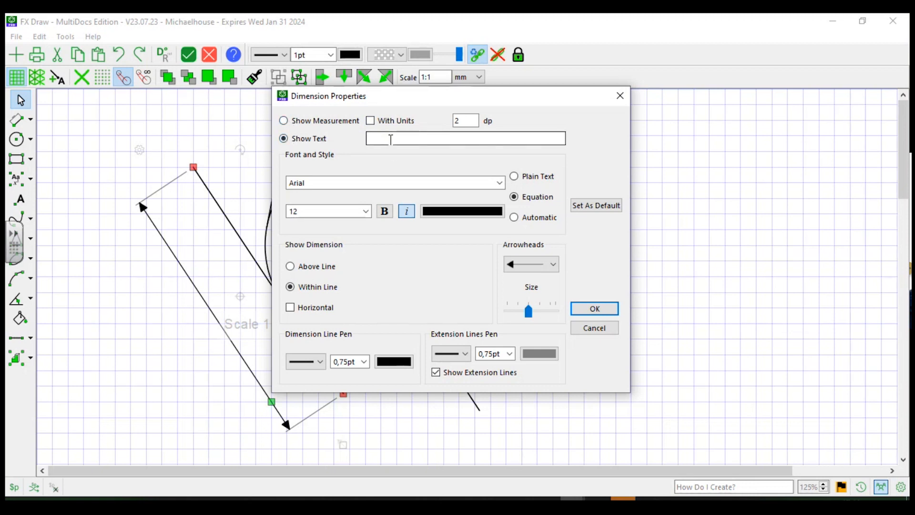
type("fish")
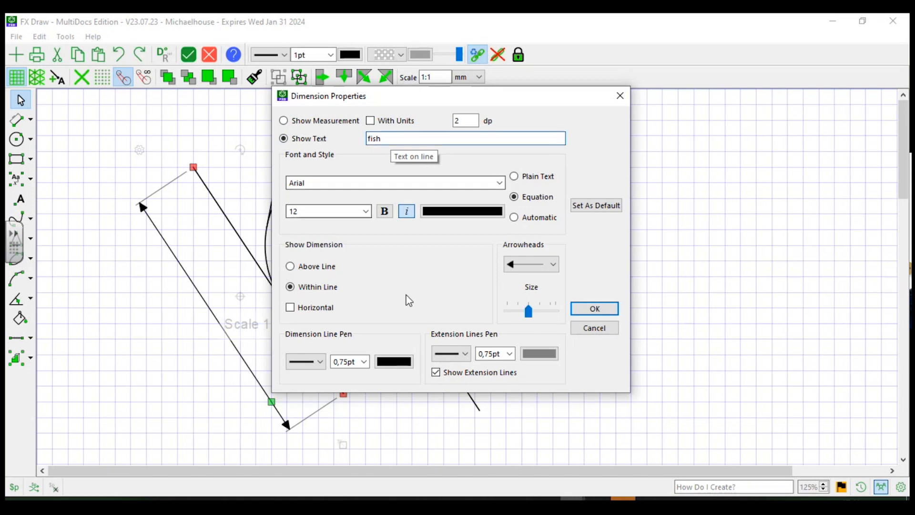
left_click(602, 309)
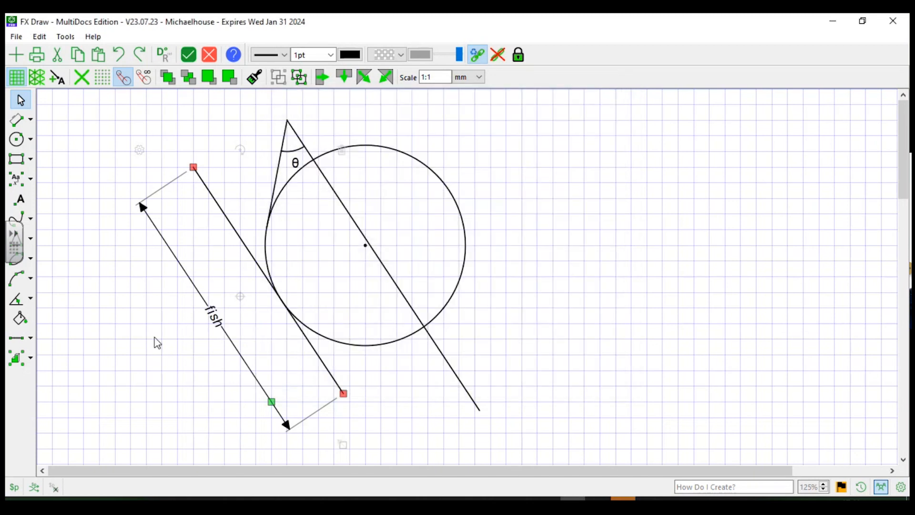
Review the text, font, placement and arrowhead options in the fish dimension's properties.
right_click(215, 323)
left_click(239, 326)
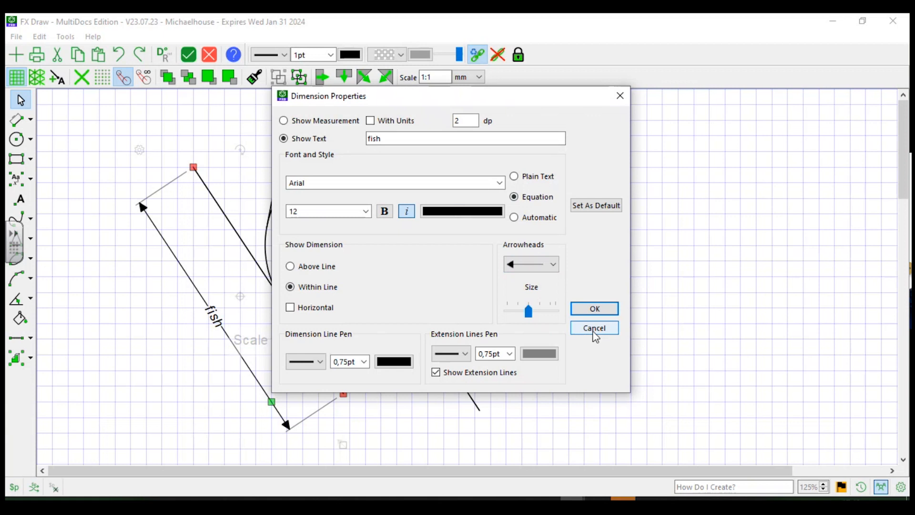
left_click(594, 309)
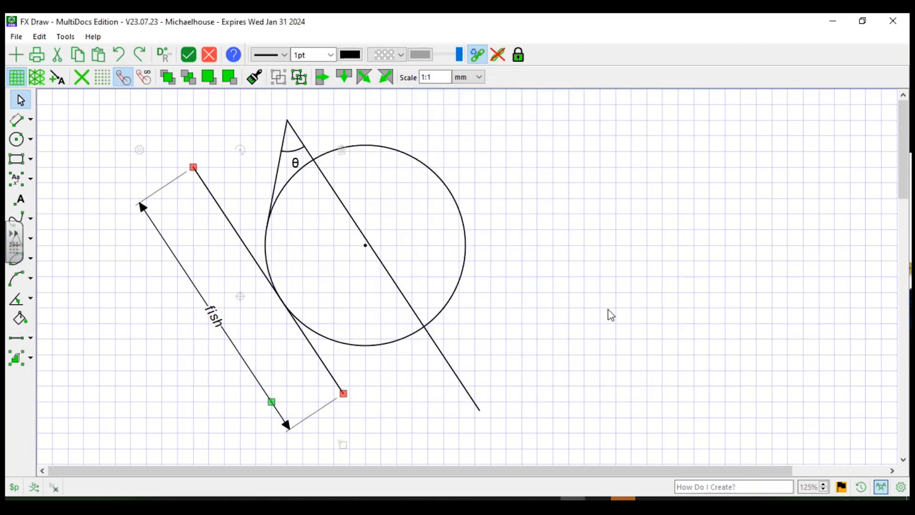
left_click(534, 317)
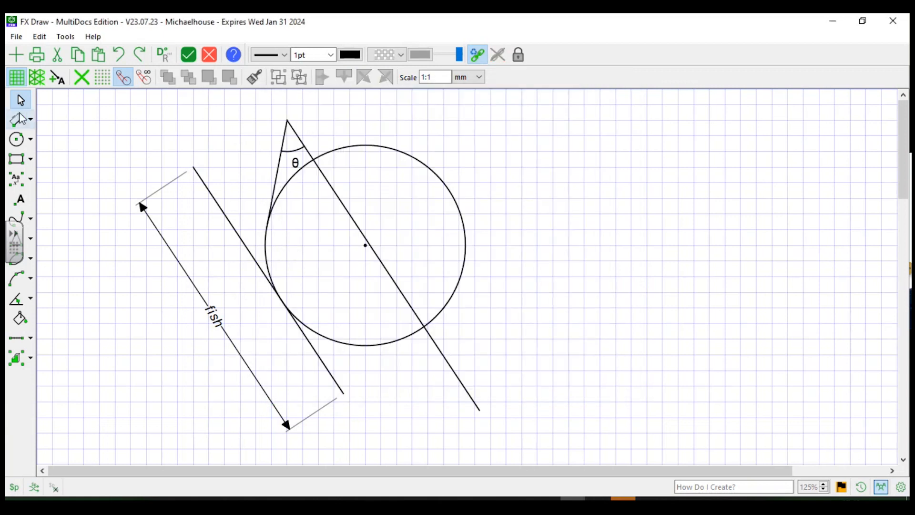
Draw a square of four matchsticks about four grid squares wide beside the circle, and a separate vertical matchstick below it.
left_click(31, 122)
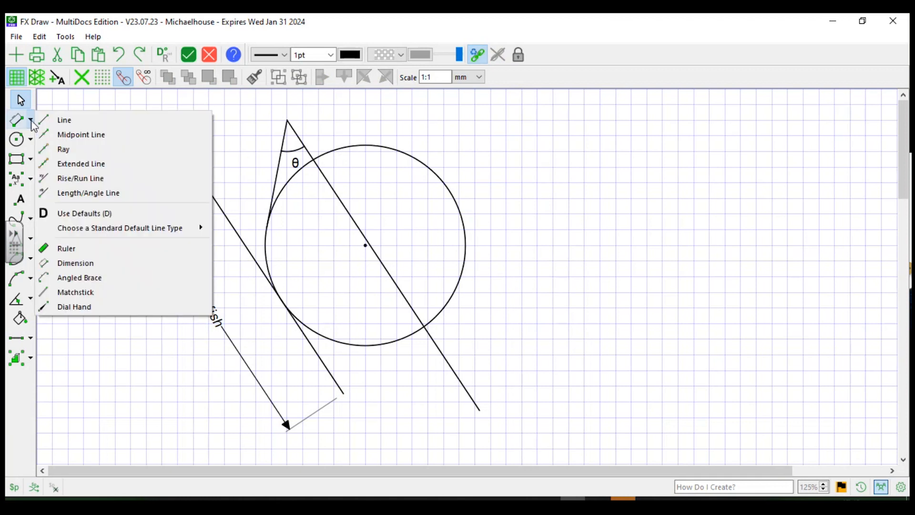
left_click(94, 292)
left_click_drag(584, 153, 594, 208)
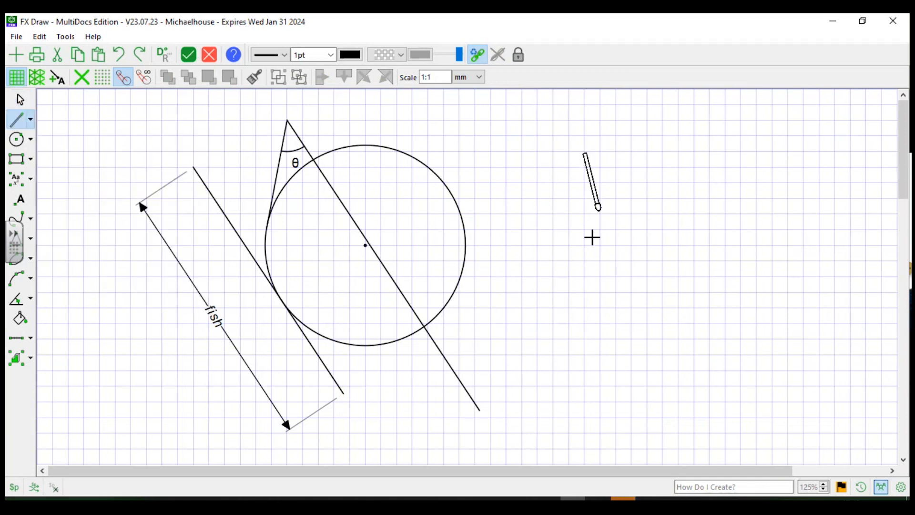
left_click_drag(583, 241, 589, 149)
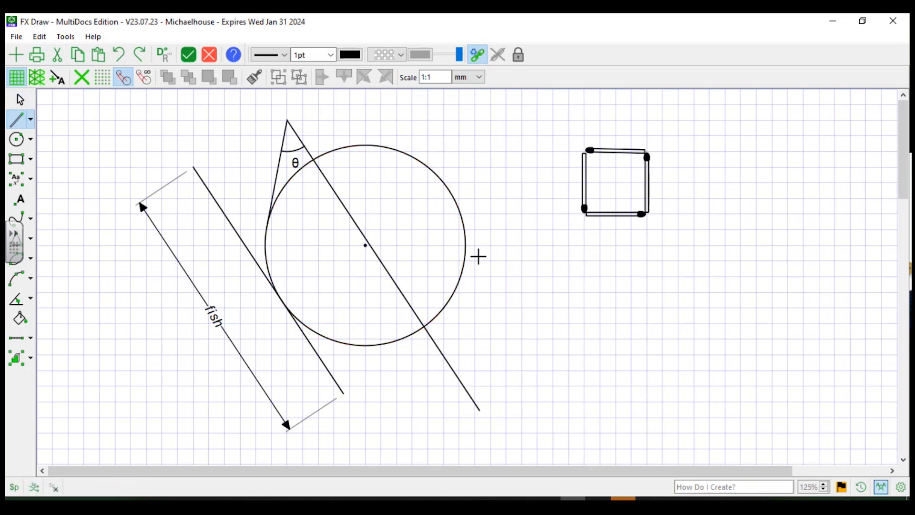
left_click(560, 292)
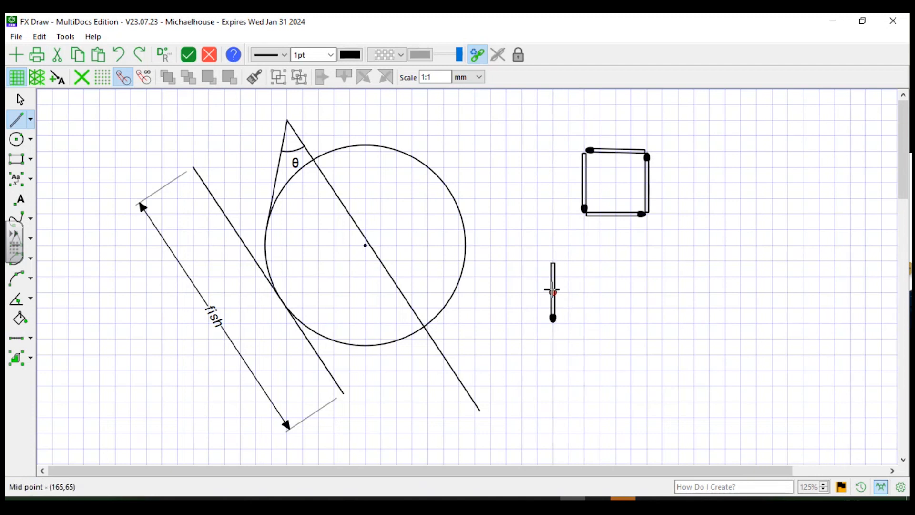
Change the separate vertical matchstick to the smallest wooden style with a red head and make that style the default.
double_click(553, 291)
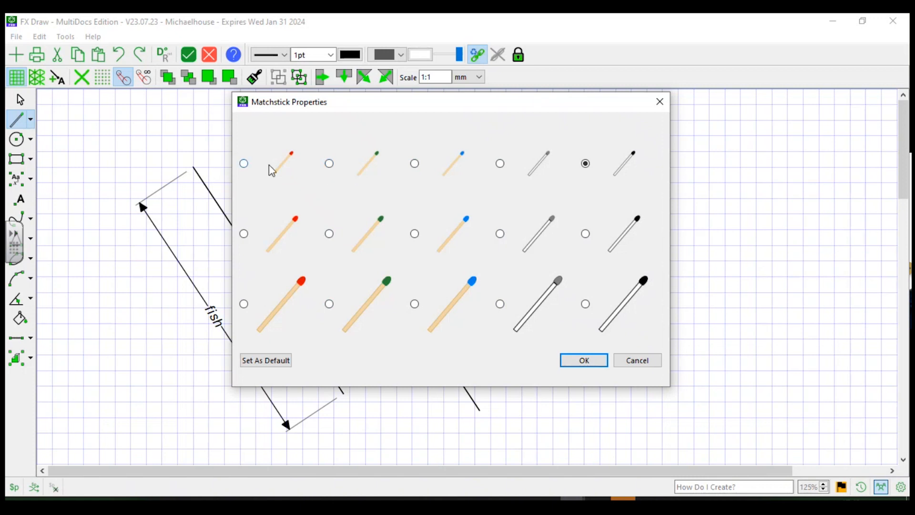
left_click(244, 163)
left_click(259, 362)
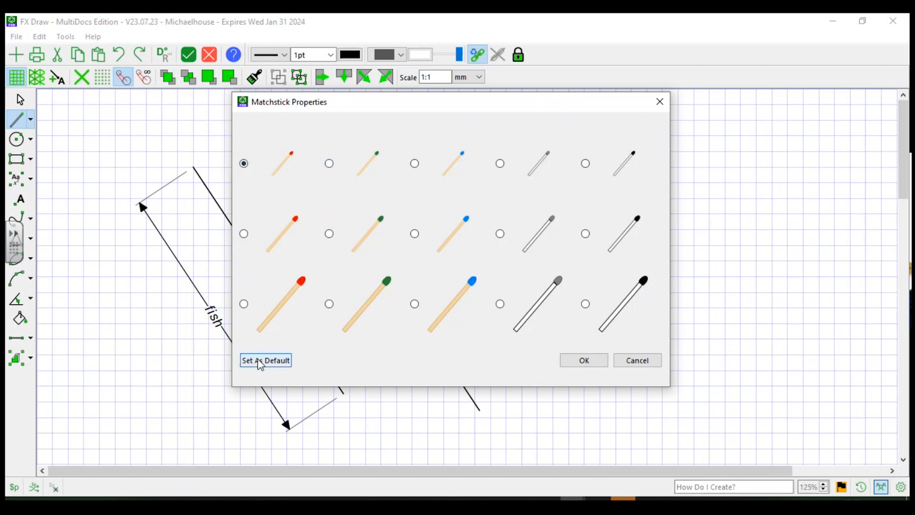
left_click(584, 360)
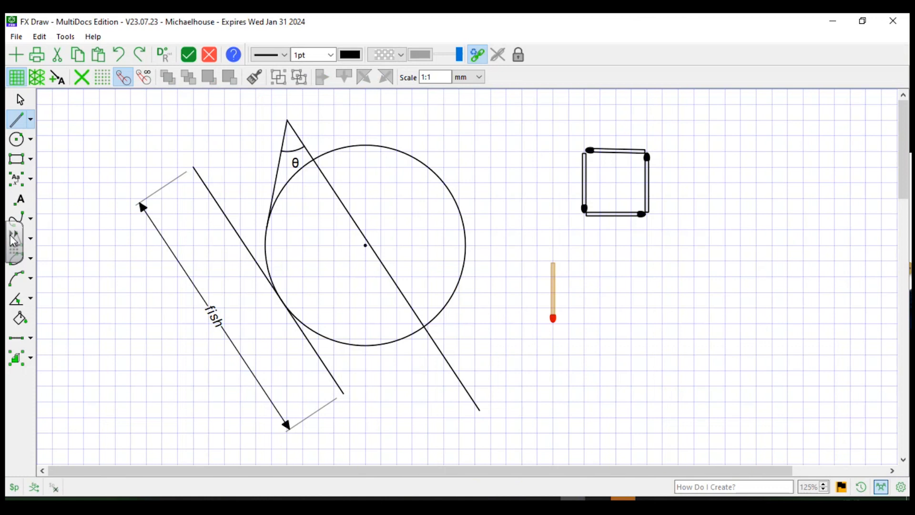
Draw two horizontal matchsticks about four grid squares long, one free-standing and one starting at the vertical matchstick's head.
left_click(20, 117)
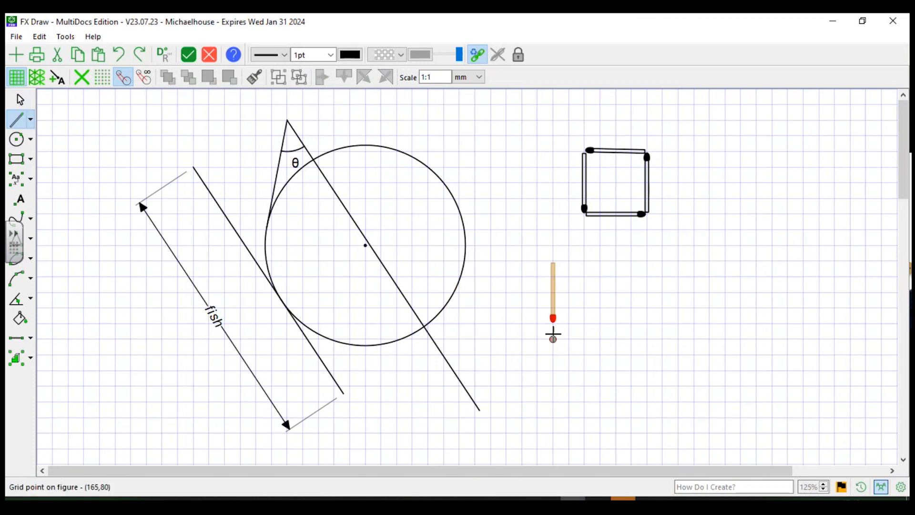
left_click_drag(664, 354, 719, 354)
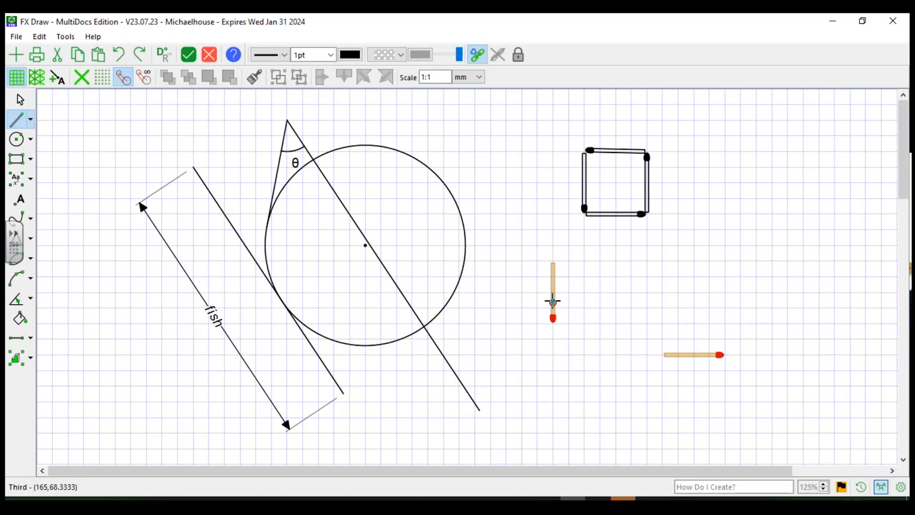
left_click_drag(551, 323, 625, 323)
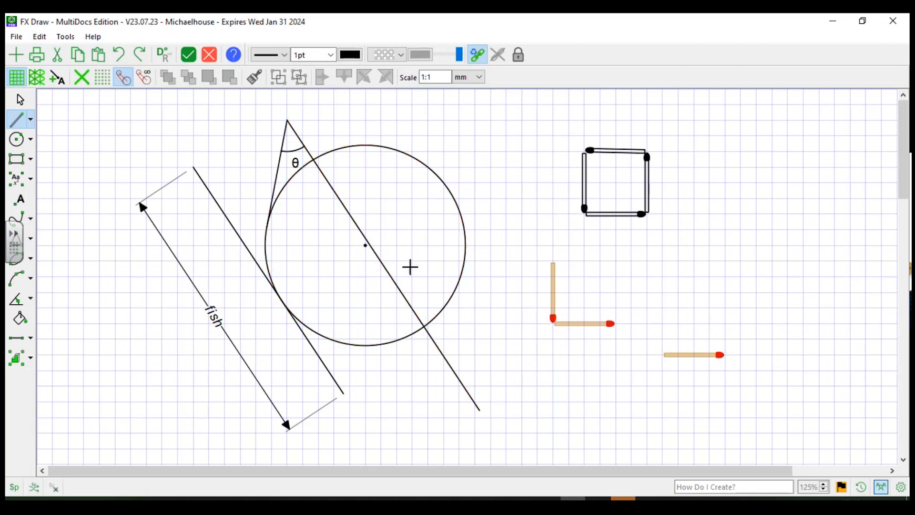
Select every figure on the drawing and delete it to clear the grid.
left_click(20, 100)
key("ctrl+a")
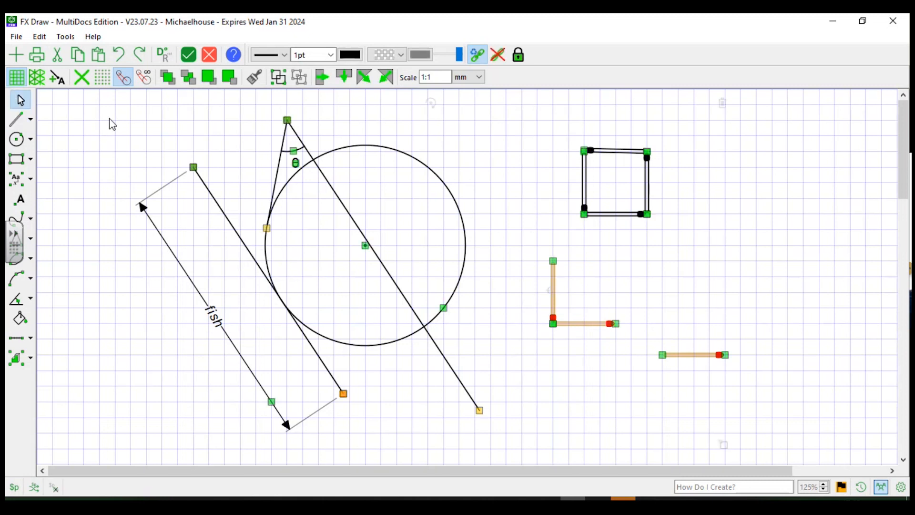
key("Delete")
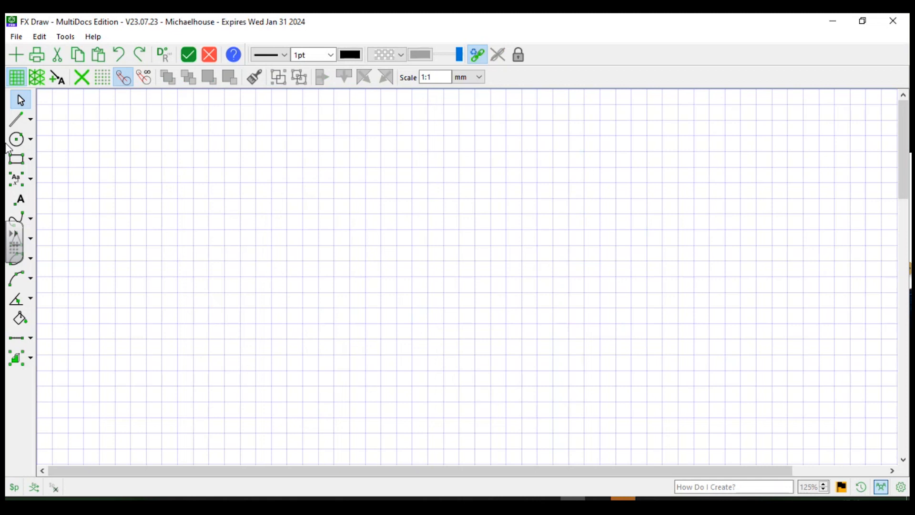
Draw two plain lines meeting at (140, 65), with free ends at (60, 20) and (50, 105).
left_click(30, 120)
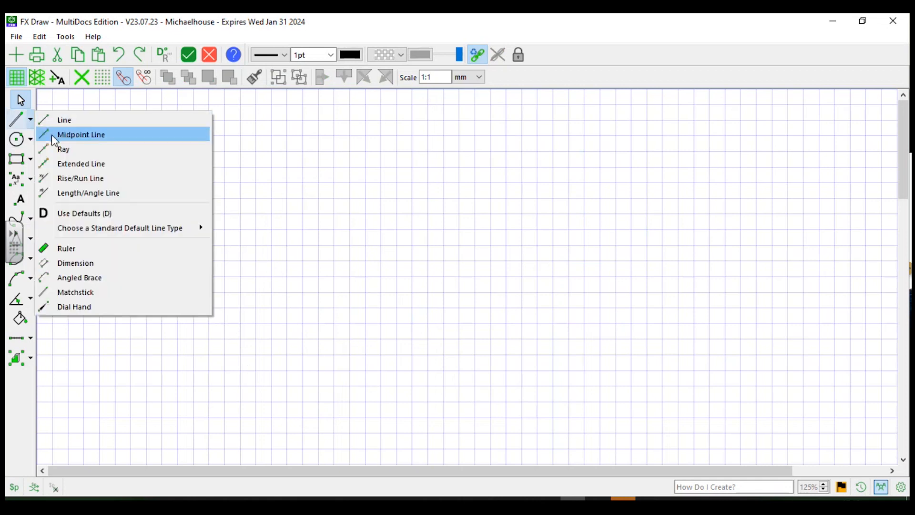
left_click(63, 120)
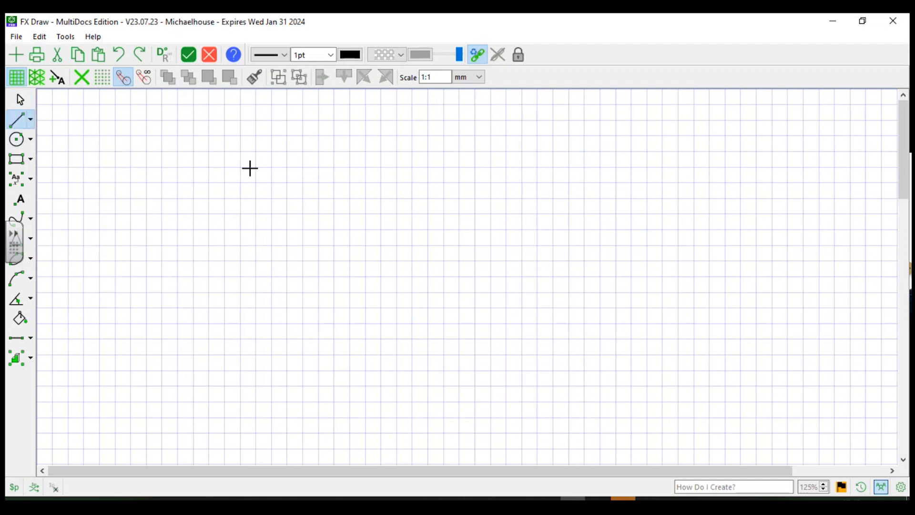
left_click(224, 151)
left_click(475, 292)
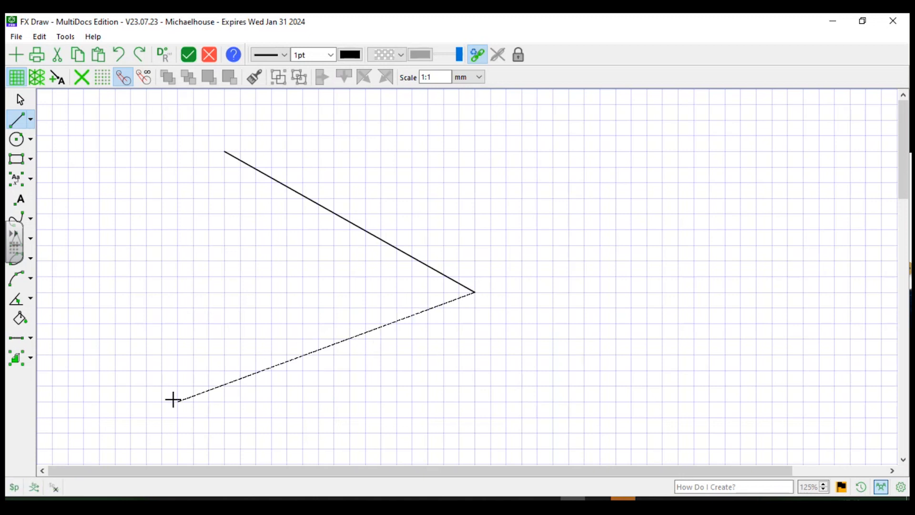
left_click(193, 417)
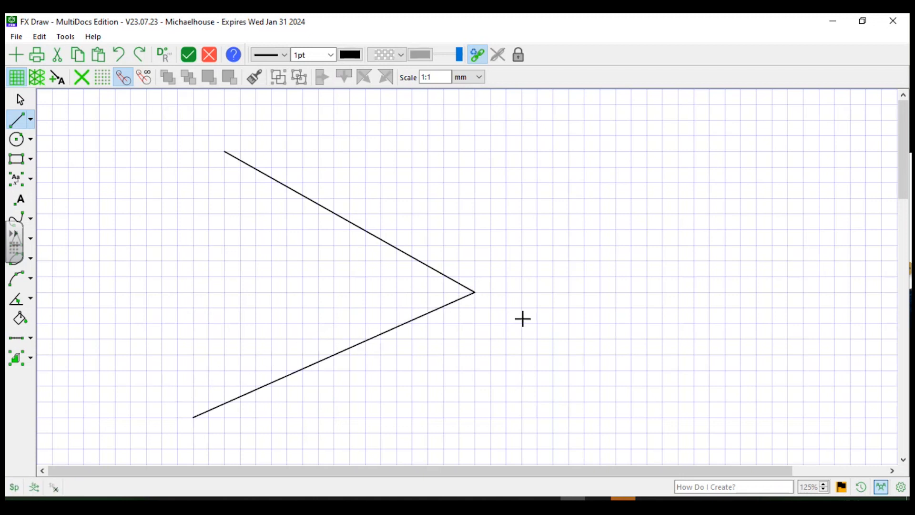
Draw a line from the vertex along the angle bisector, and move the upper line's free end to (35, 20).
left_click(474, 291)
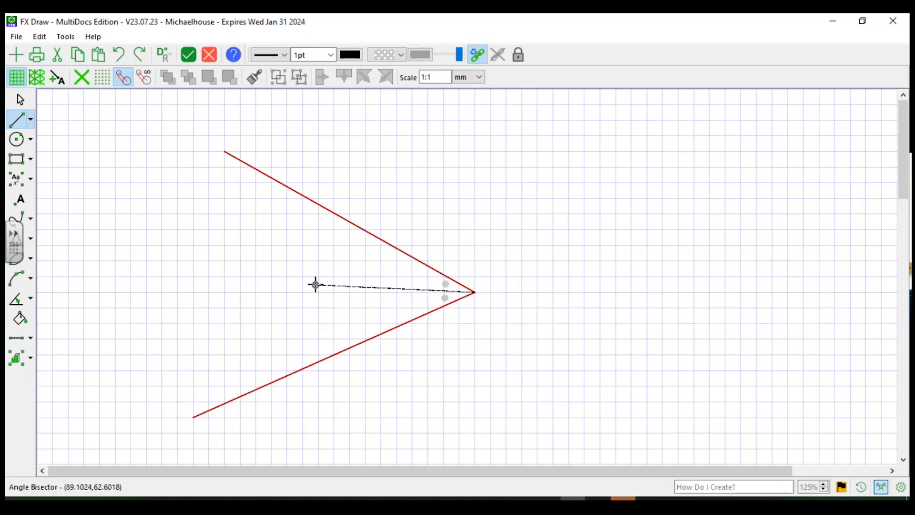
left_click(285, 283)
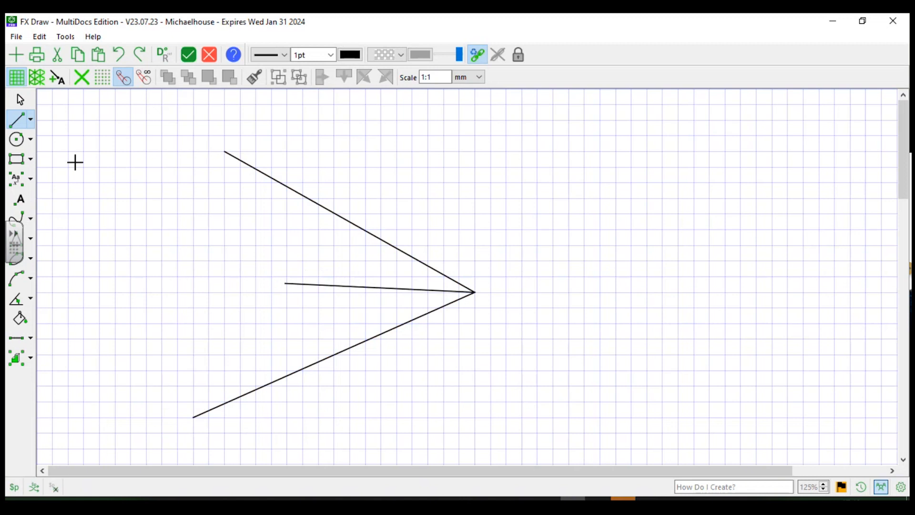
left_click(20, 99)
left_click(235, 162)
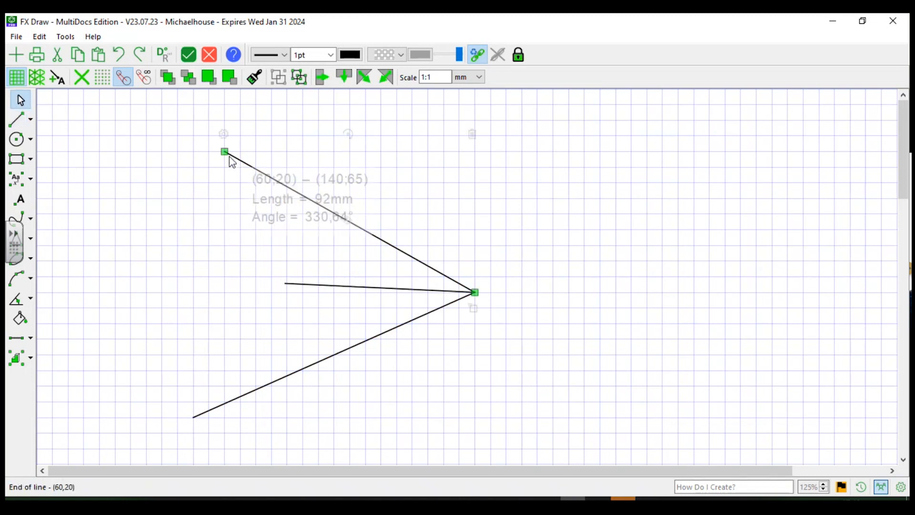
left_click_drag(229, 157, 146, 153)
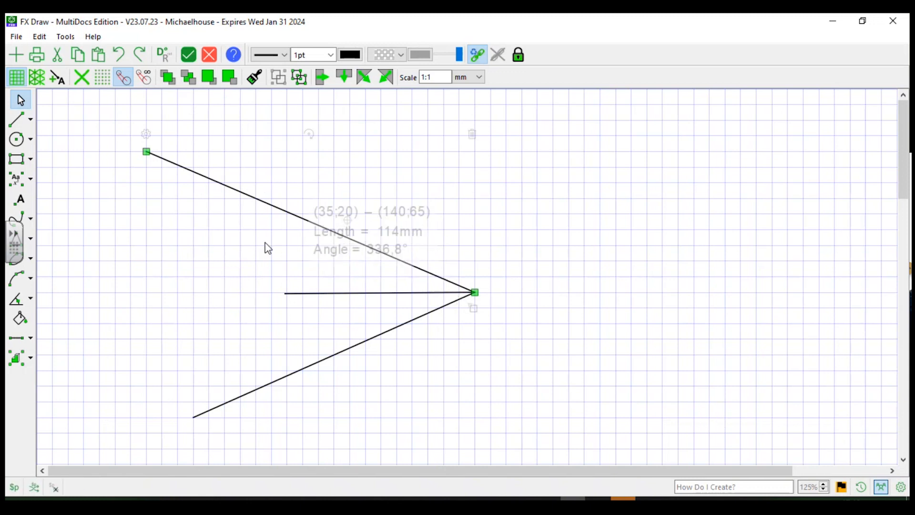
Add an open arrowhead at the middle of the upper line and reduce its size.
right_click(302, 219)
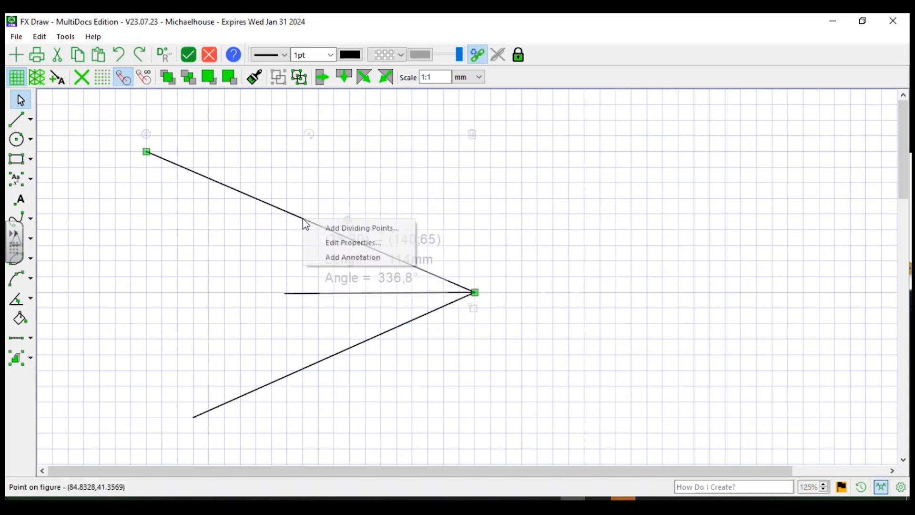
left_click(329, 246)
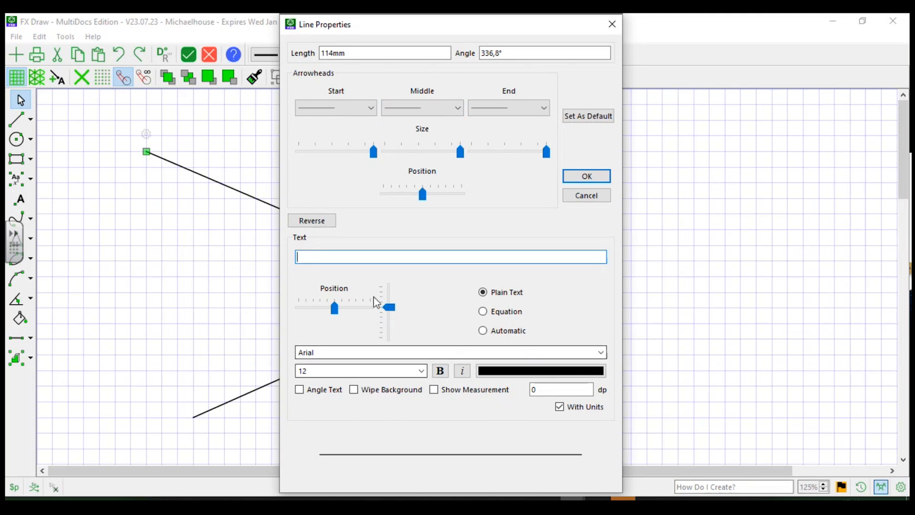
left_click(456, 110)
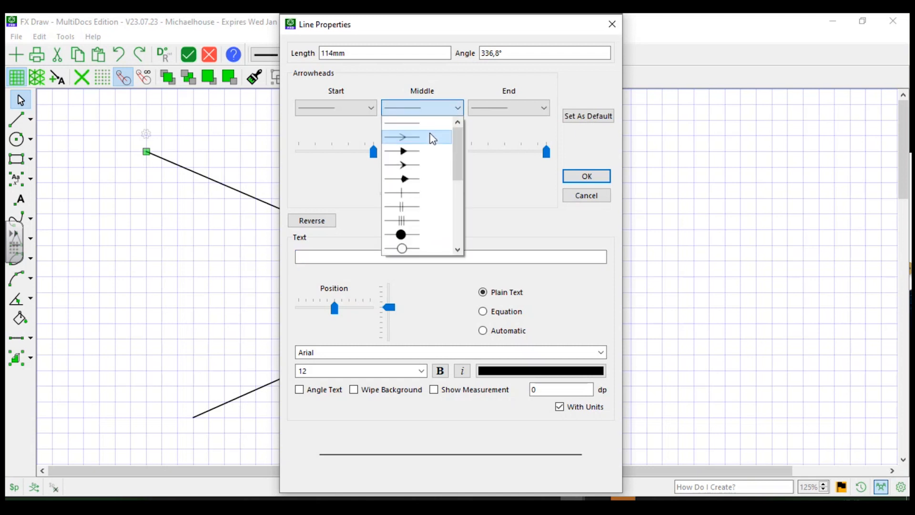
left_click(432, 139)
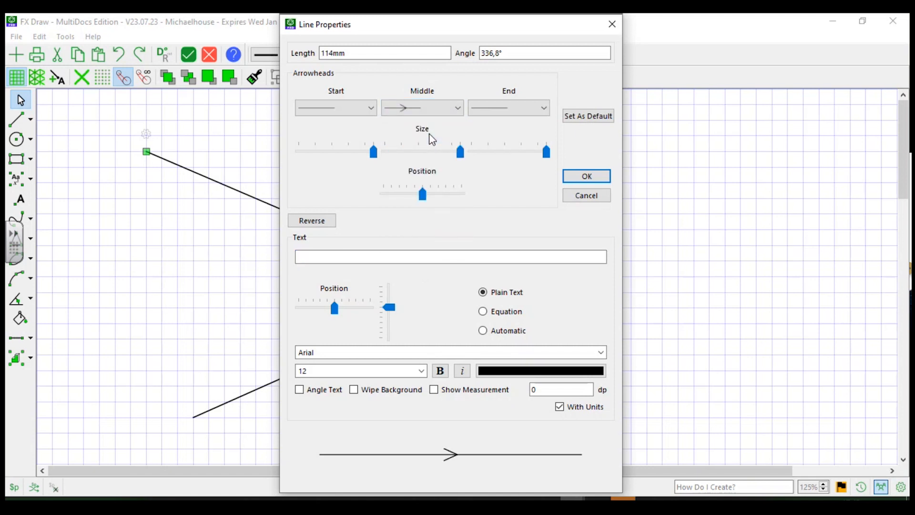
left_click_drag(459, 159, 402, 156)
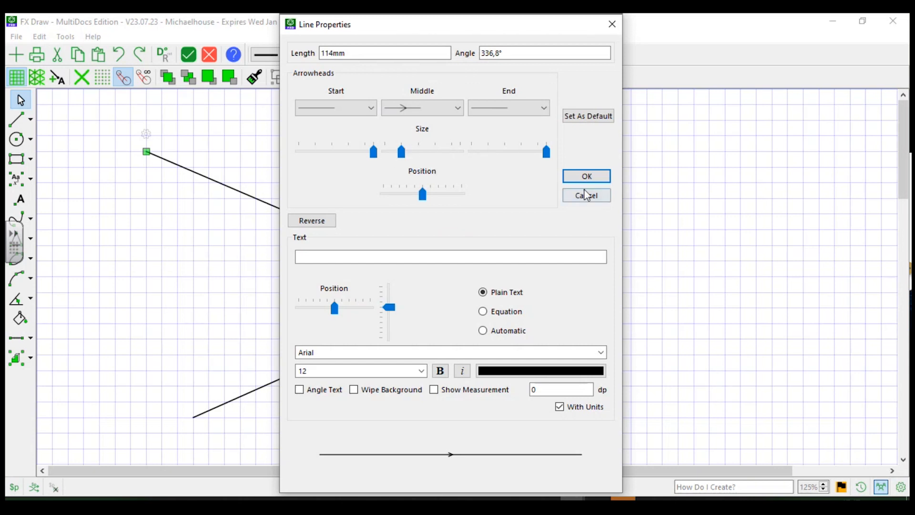
left_click(586, 176)
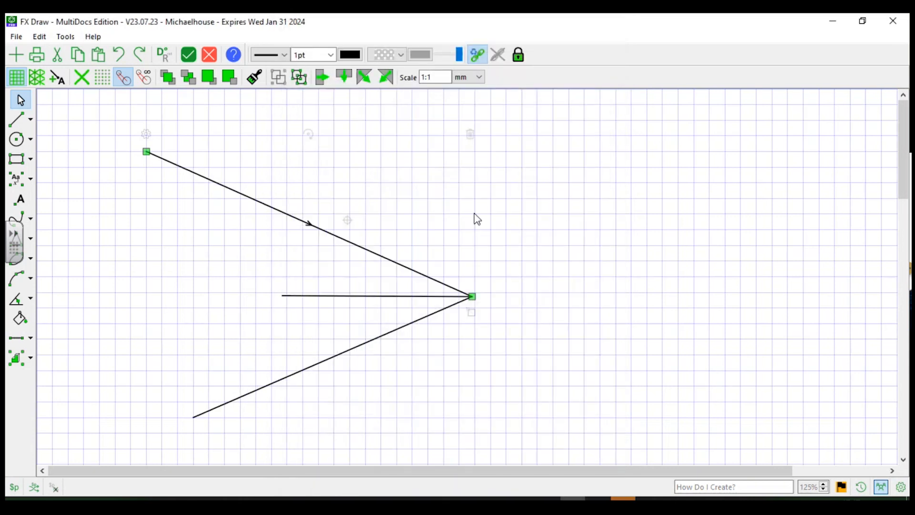
Shift the upper line's arrowhead towards the vertex and enlarge it slightly, and try reversing its direction.
right_click(311, 227)
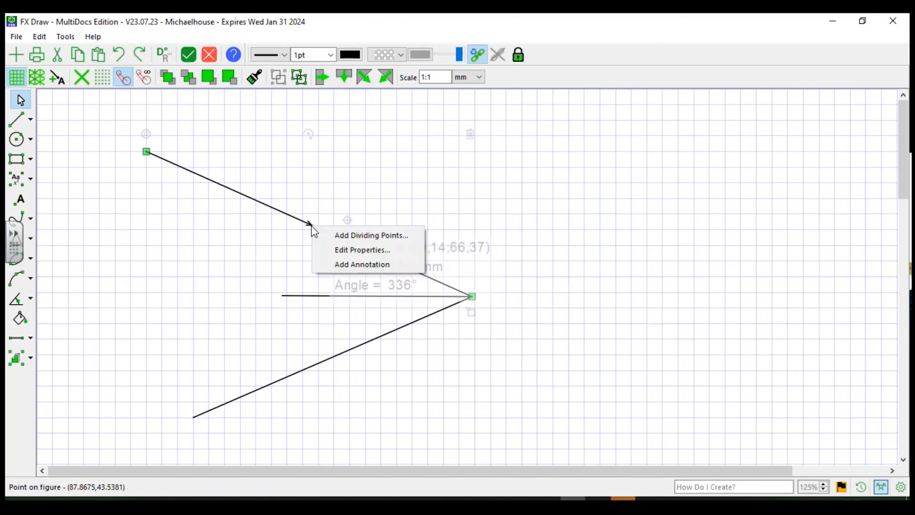
left_click(335, 254)
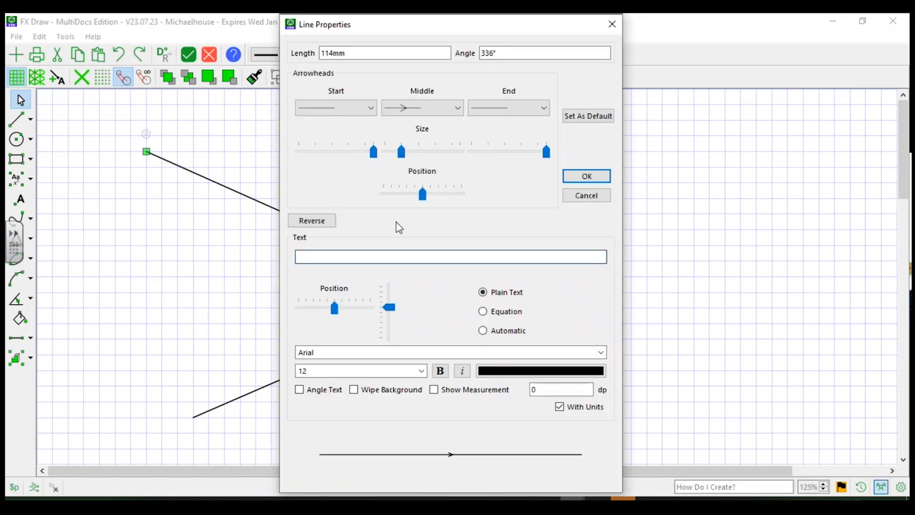
left_click_drag(423, 193, 447, 209)
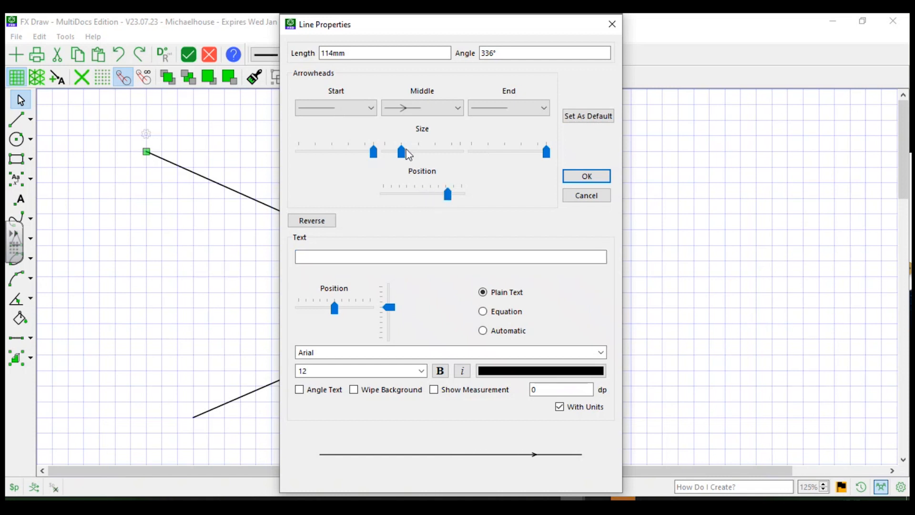
left_click_drag(404, 152, 421, 156)
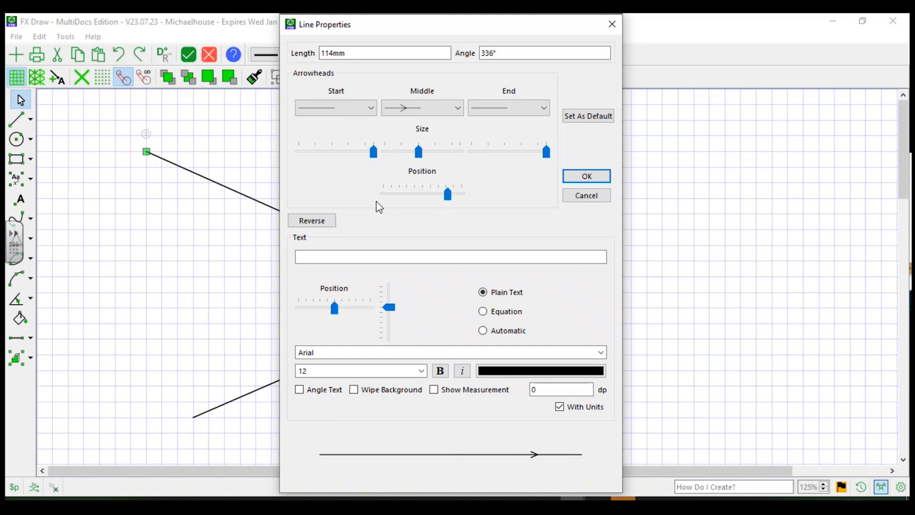
left_click(321, 224)
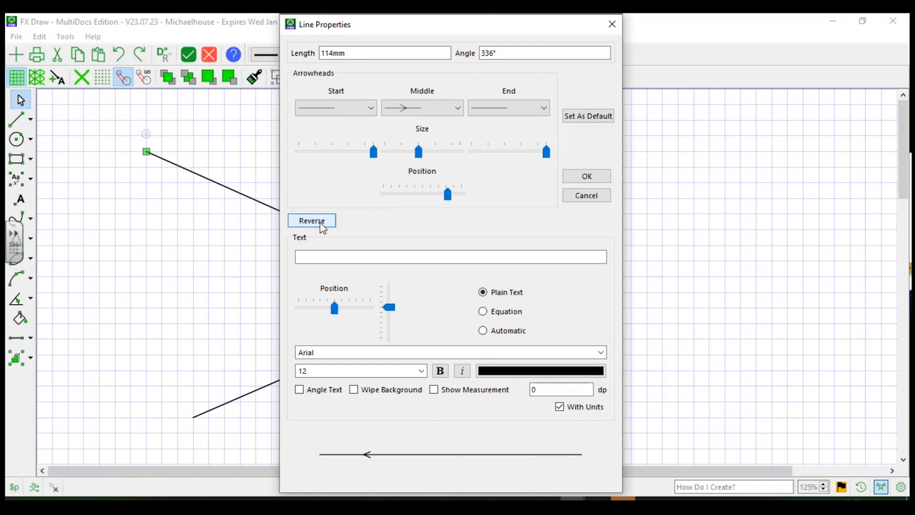
left_click(598, 180)
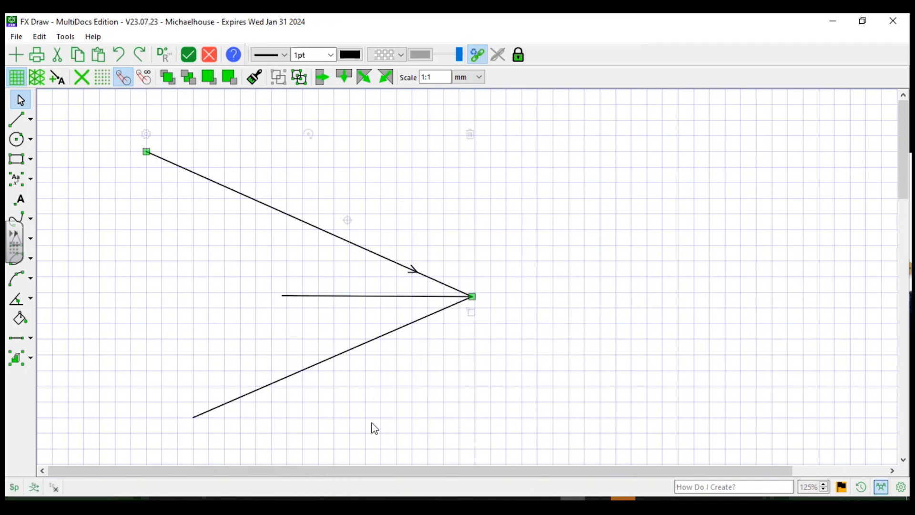
Mark the middle of the lower line with a double tick.
left_click(371, 342)
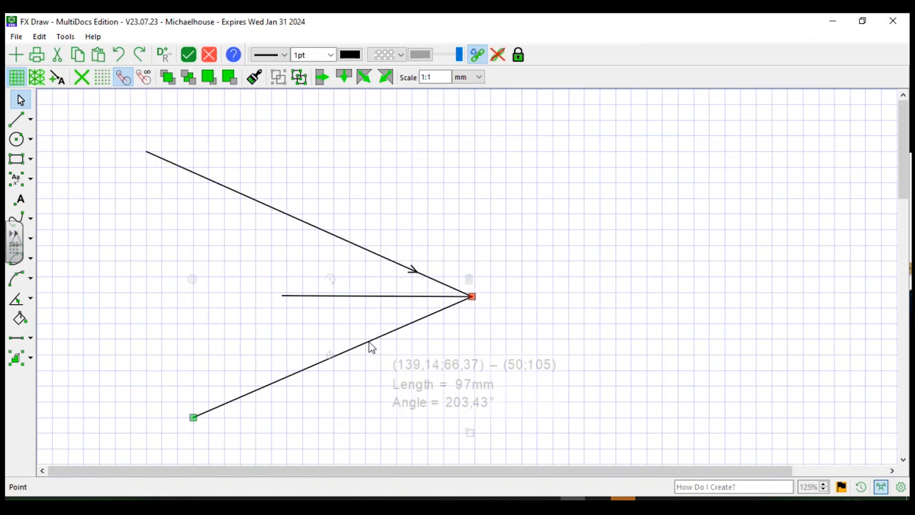
right_click(372, 348)
left_click(396, 365)
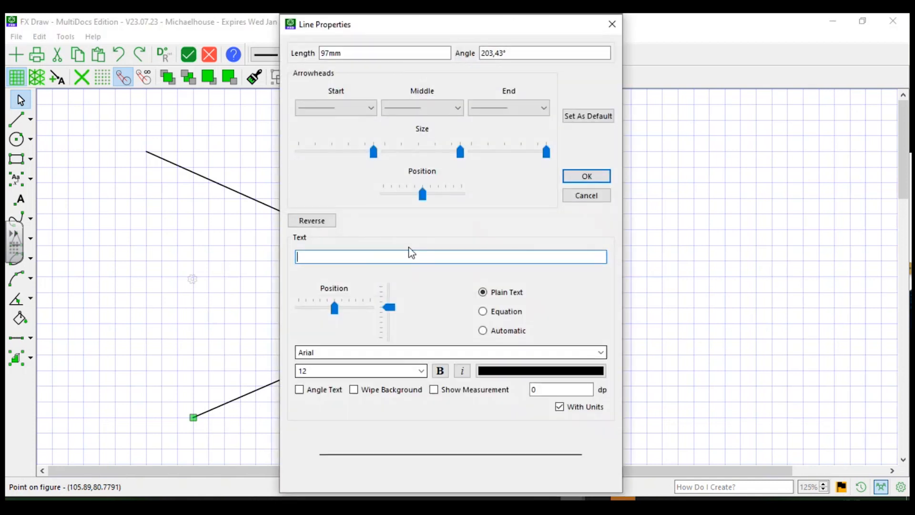
left_click(460, 109)
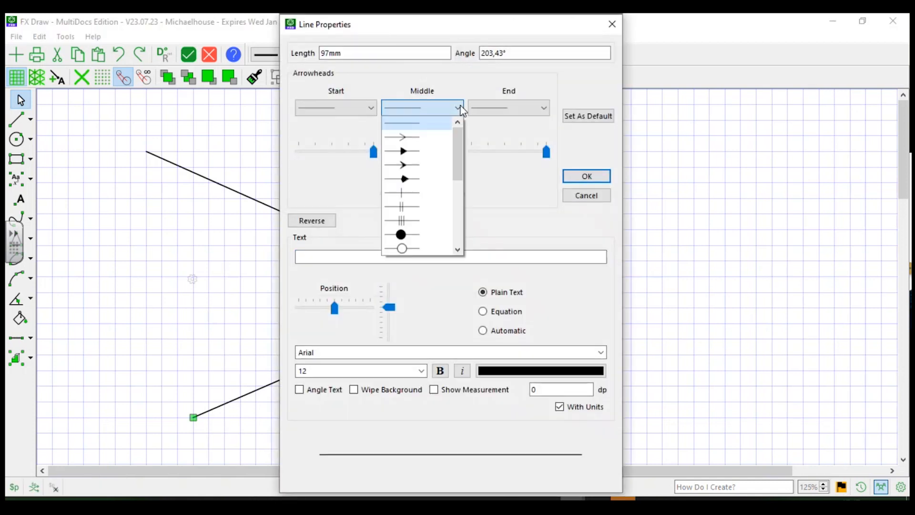
left_click(402, 206)
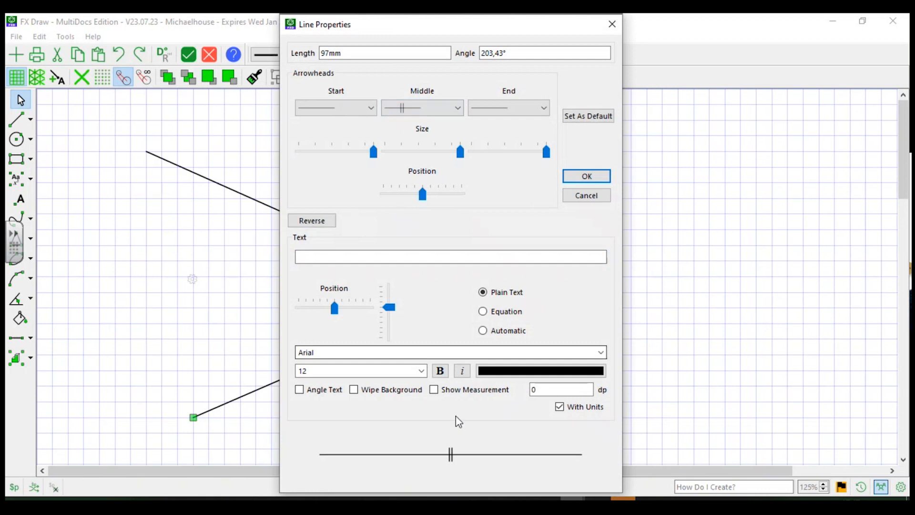
left_click(600, 179)
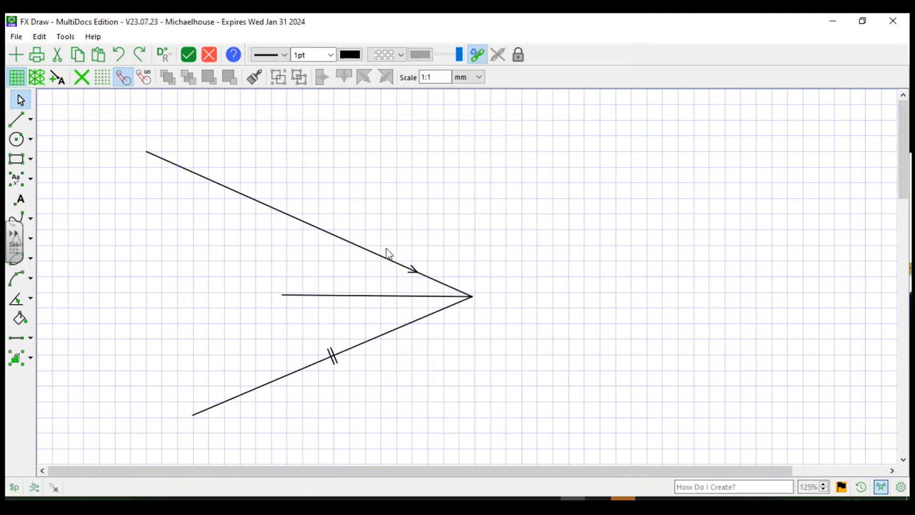
Delete all three lines together and start the Line tool on the cleared grid.
left_click_drag(121, 112, 580, 442)
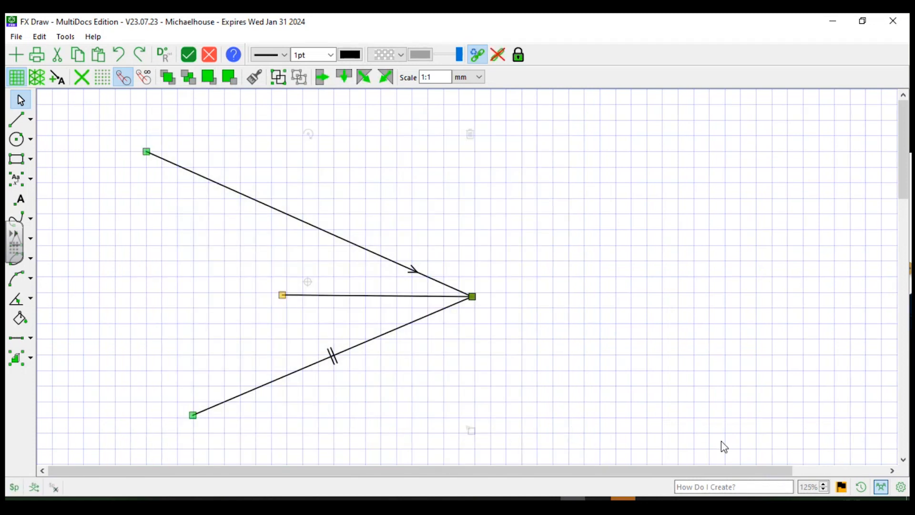
key("Delete")
left_click(17, 119)
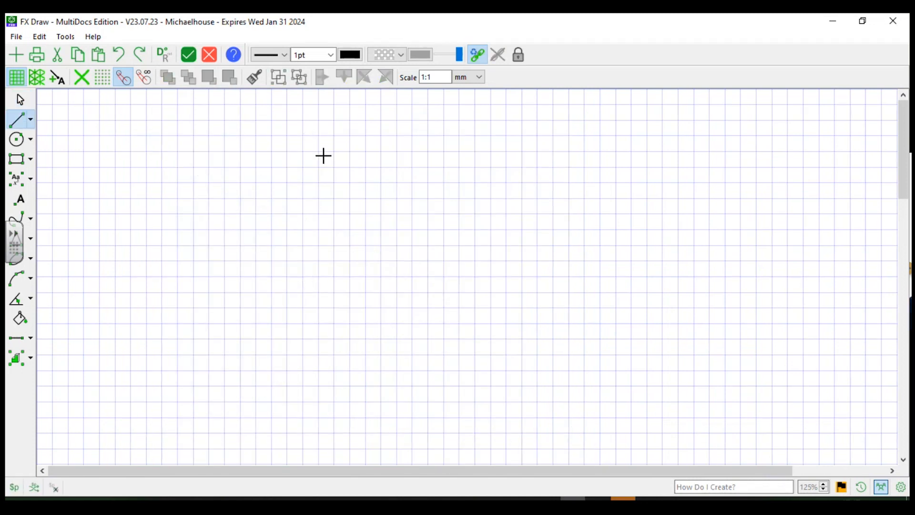
Draw a triangle from three connected lines, with an upper side about 155 mm long and a right side about 93 mm long.
left_click_drag(272, 137, 443, 401)
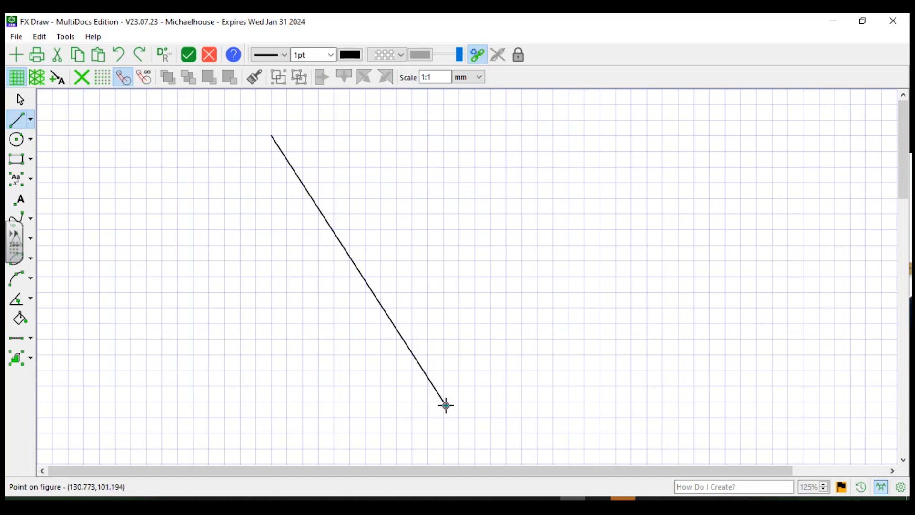
left_click_drag(443, 401, 151, 299)
key("Escape")
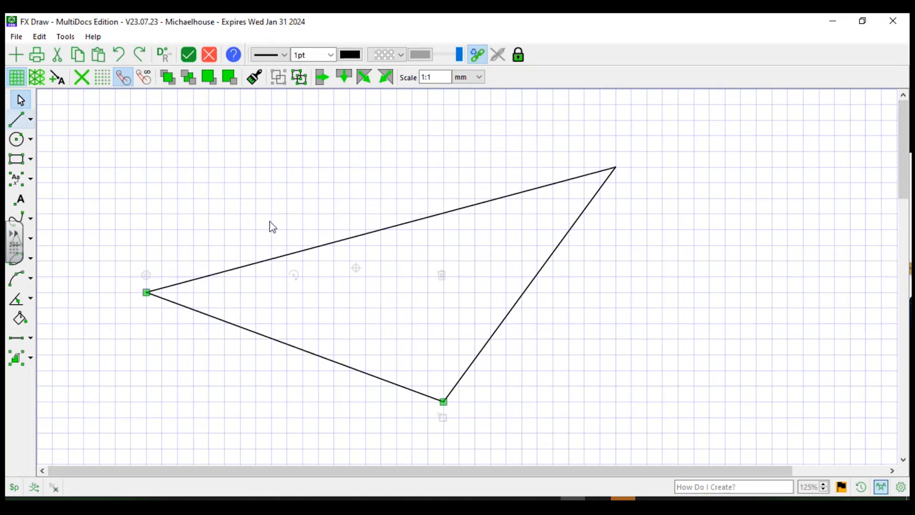
Divide the triangle's upper side into 5 equal parts with dot marks, leaving out points at the line ends.
left_click(410, 271)
left_click(418, 220)
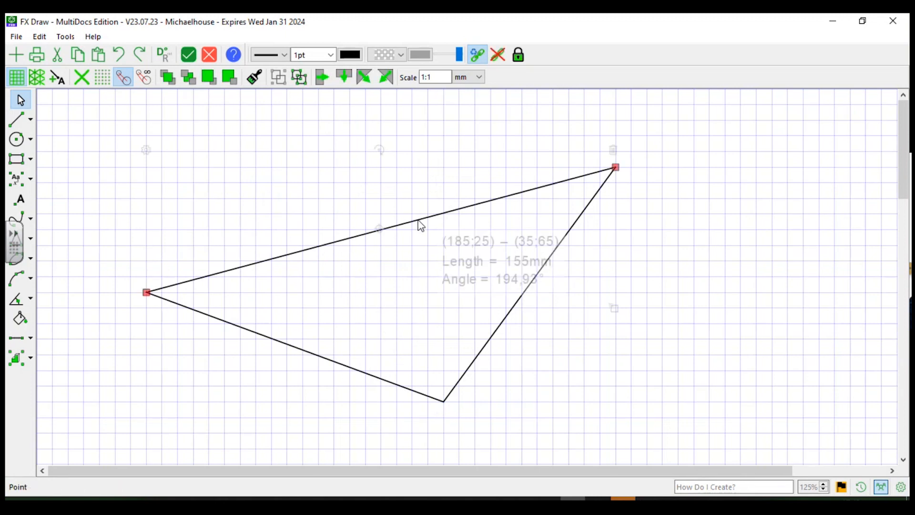
right_click(418, 221)
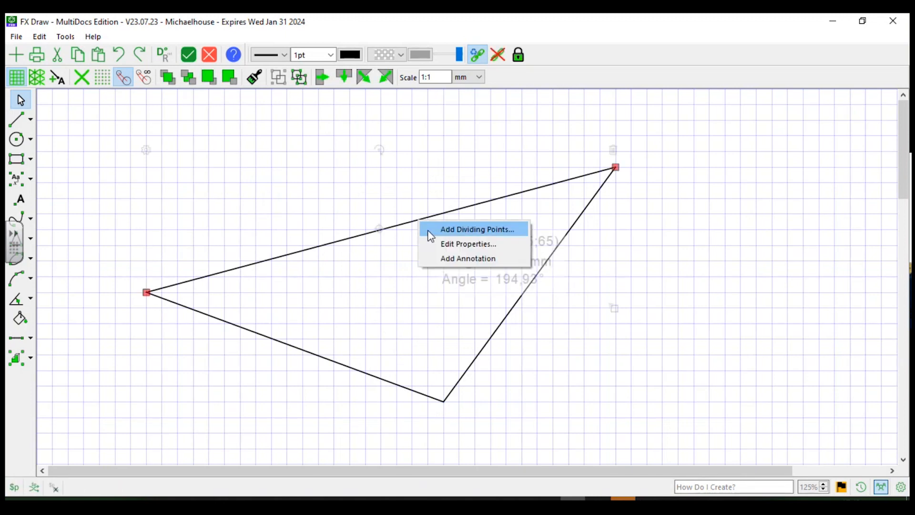
left_click(431, 231)
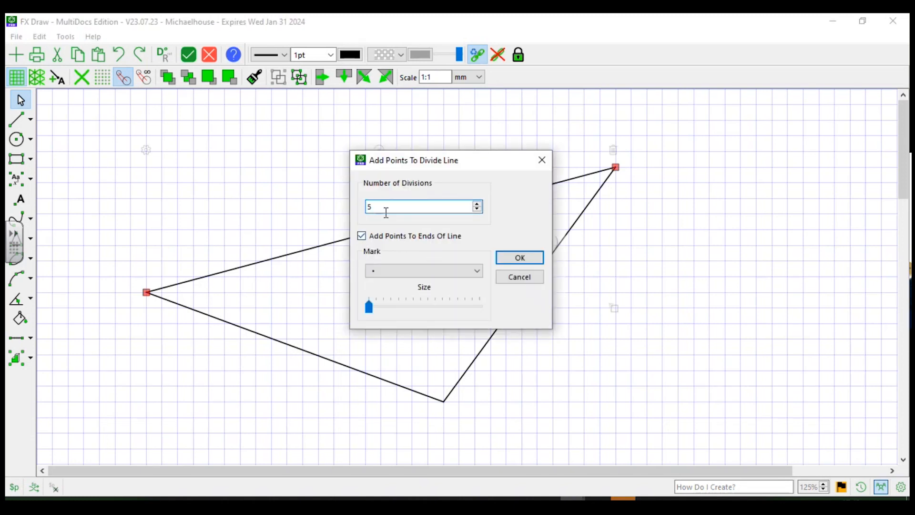
left_click(396, 208)
left_click_drag(396, 208, 345, 214)
type("5")
left_click(361, 237)
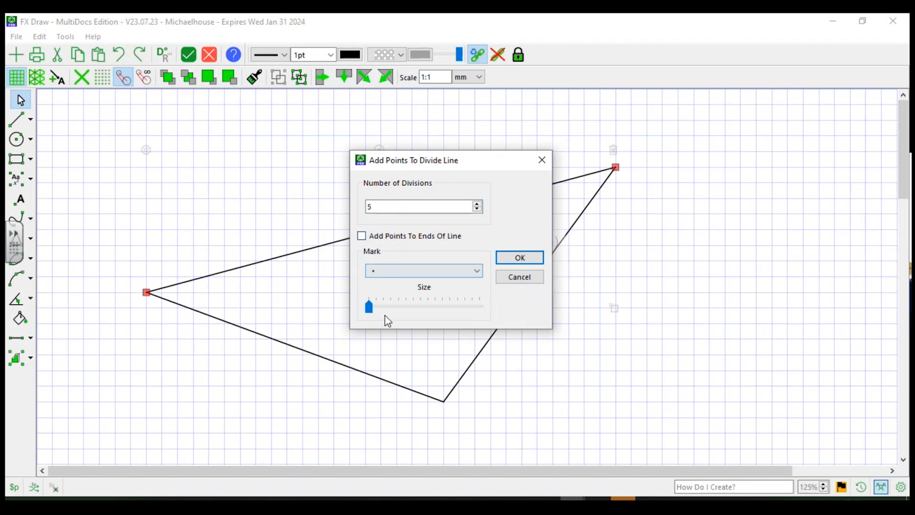
left_click(370, 311)
left_click(524, 258)
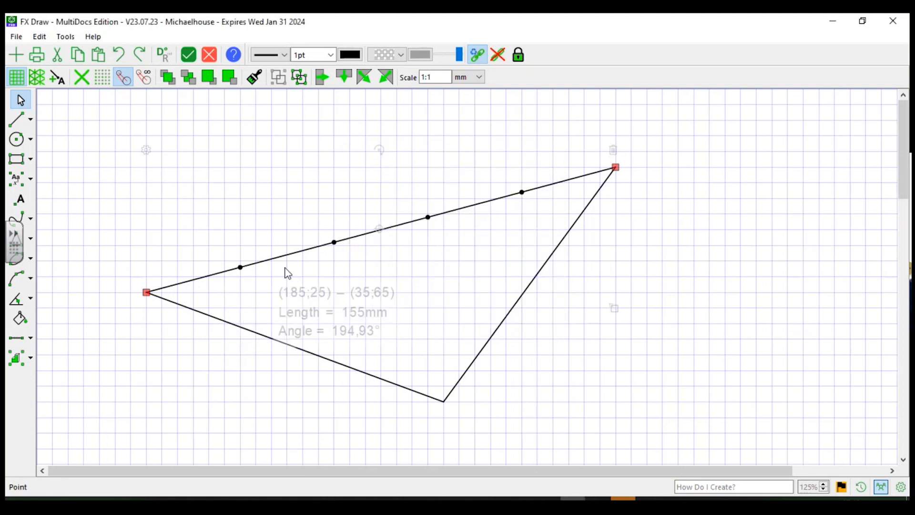
left_click(750, 347)
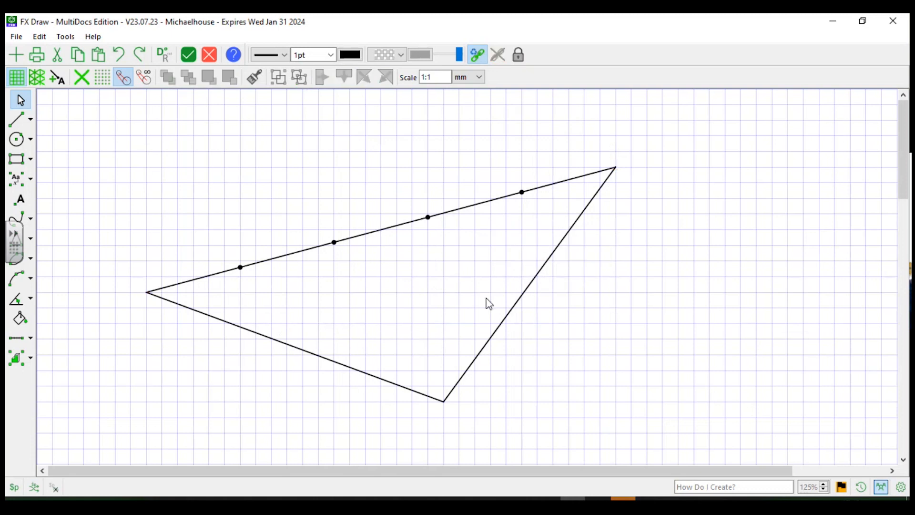
Divide the triangle's right side into 5 equal parts with small dots, leaving out the end points and adjusting the mark size.
left_click(528, 289)
right_click(529, 289)
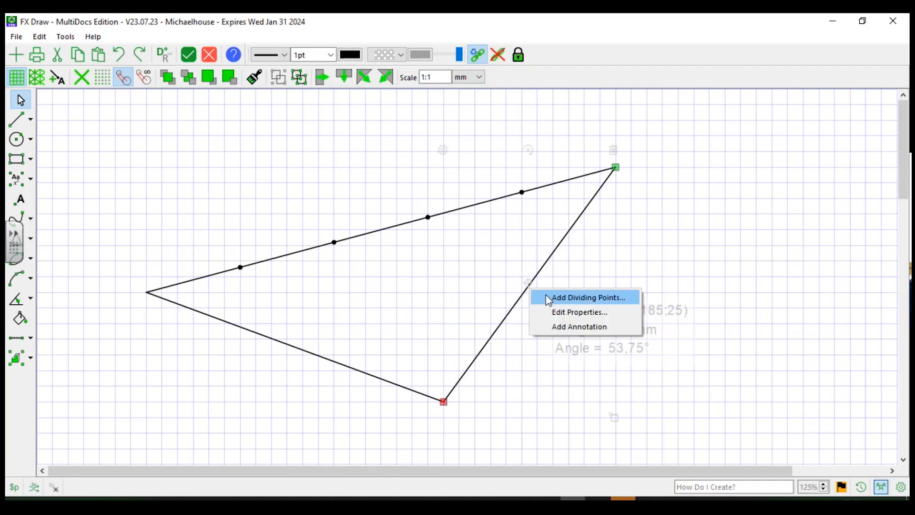
left_click(559, 301)
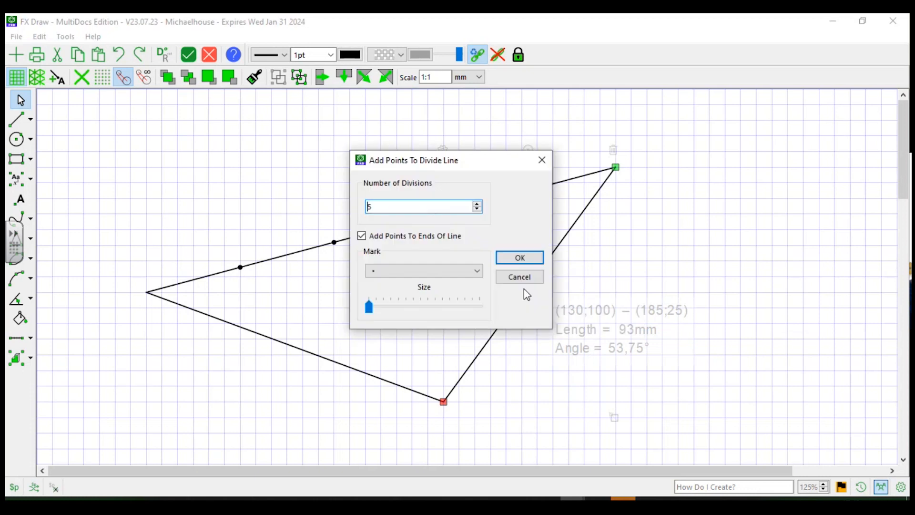
left_click(362, 235)
left_click(362, 235)
left_click(471, 270)
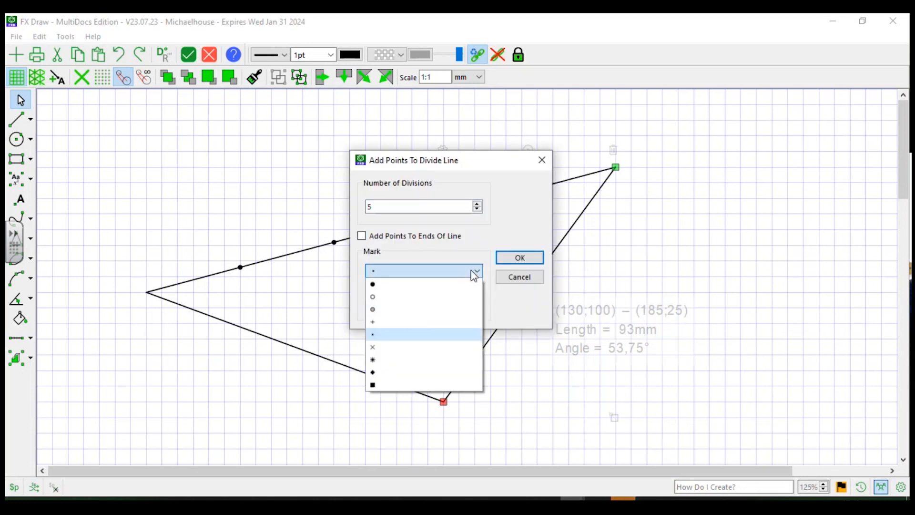
left_click(453, 274)
left_click_drag(369, 310, 384, 314)
left_click(543, 263)
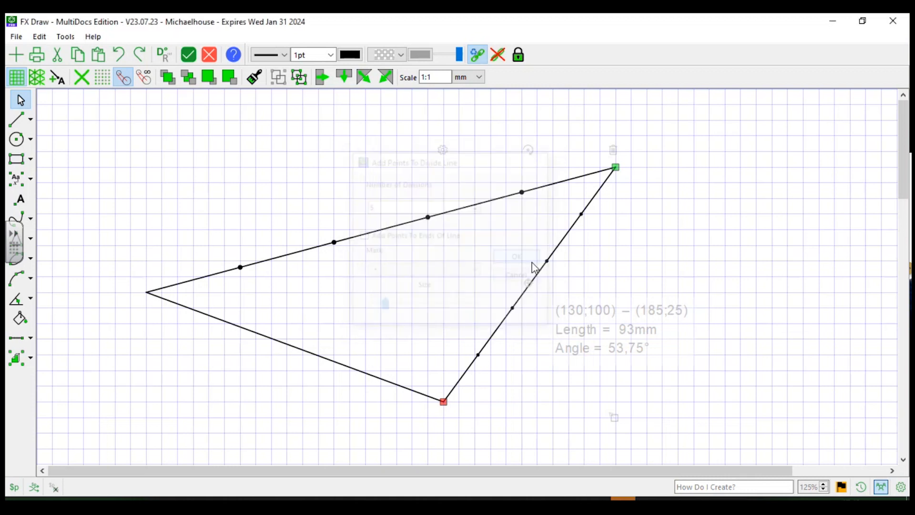
left_click(606, 290)
Draw a line joining the second dividing points from the upper-right vertex on the triangle's upper and right sides.
left_click(17, 119)
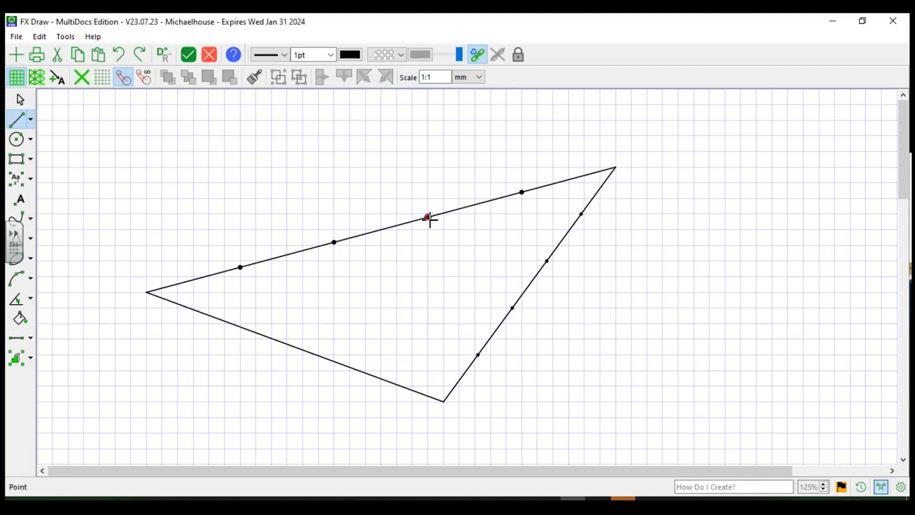
left_click_drag(426, 217, 547, 261)
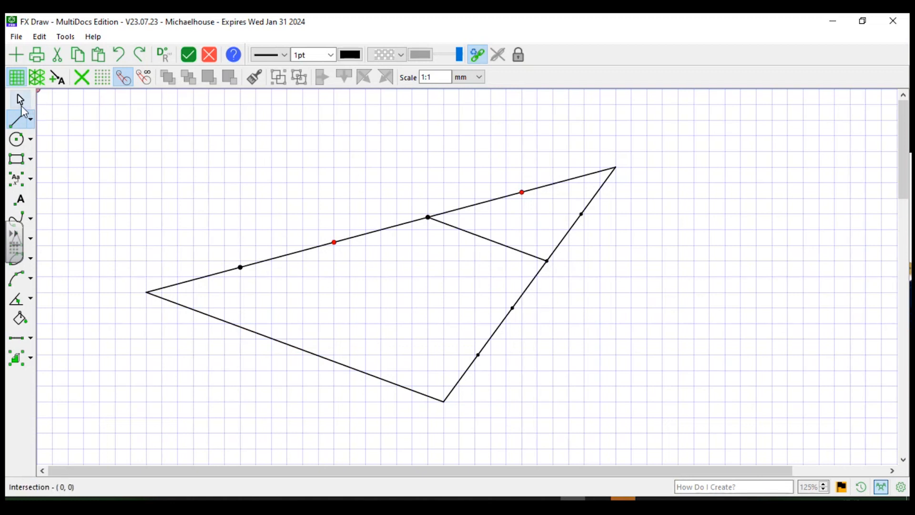
left_click(21, 105)
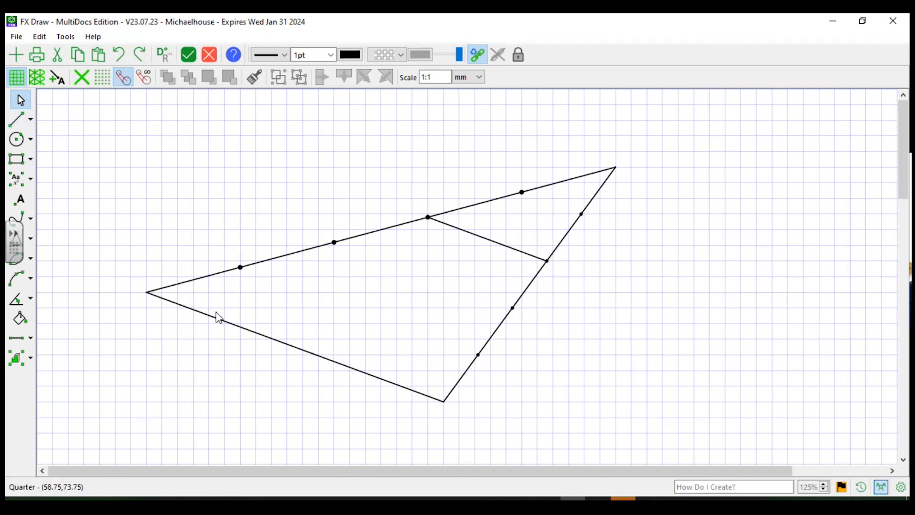
Delete all dividing points on the triangle's upper side and the uppermost one on its right side.
left_click_drag(208, 239, 433, 308)
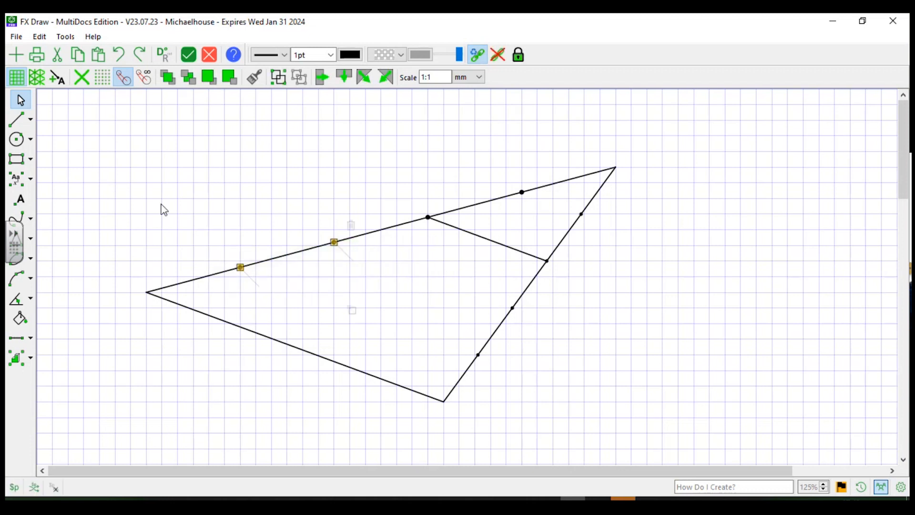
key("Delete")
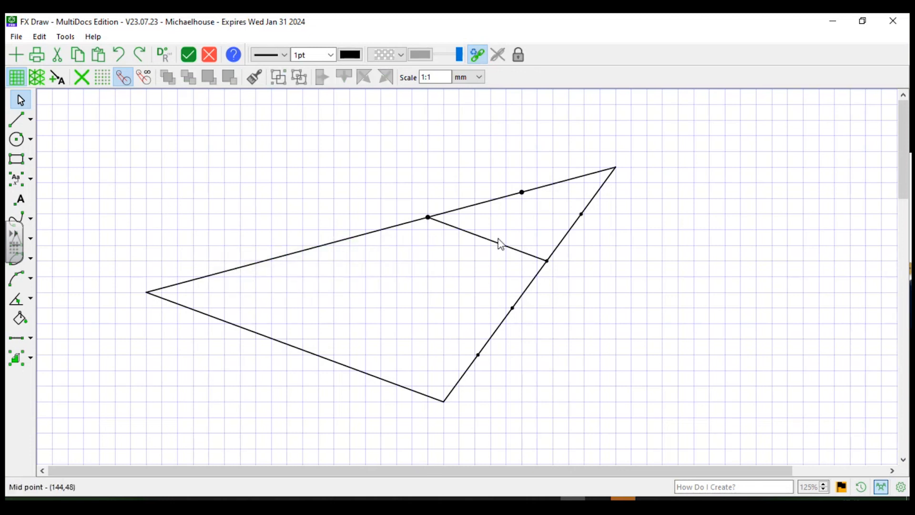
left_click_drag(366, 177, 456, 247)
key("Delete")
left_click_drag(499, 167, 634, 252)
key("Delete")
key("Delete")
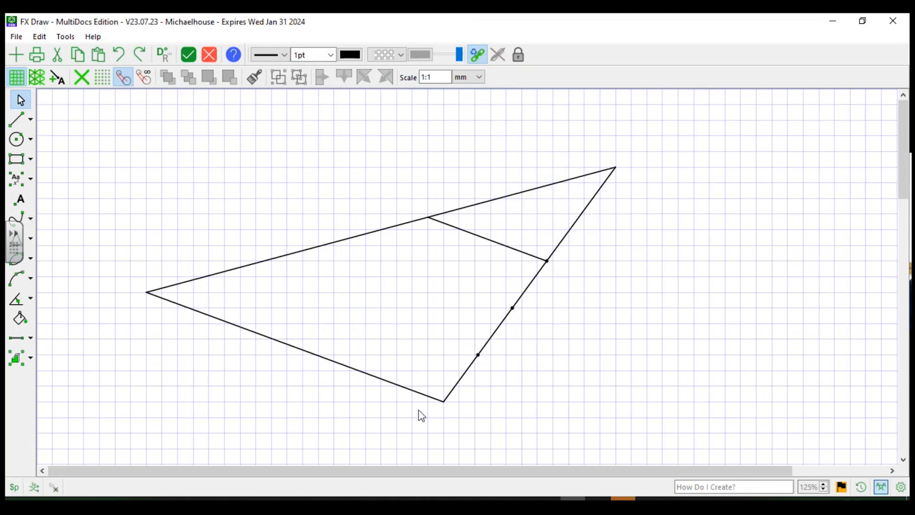
left_click_drag(369, 174, 623, 378)
key("Delete")
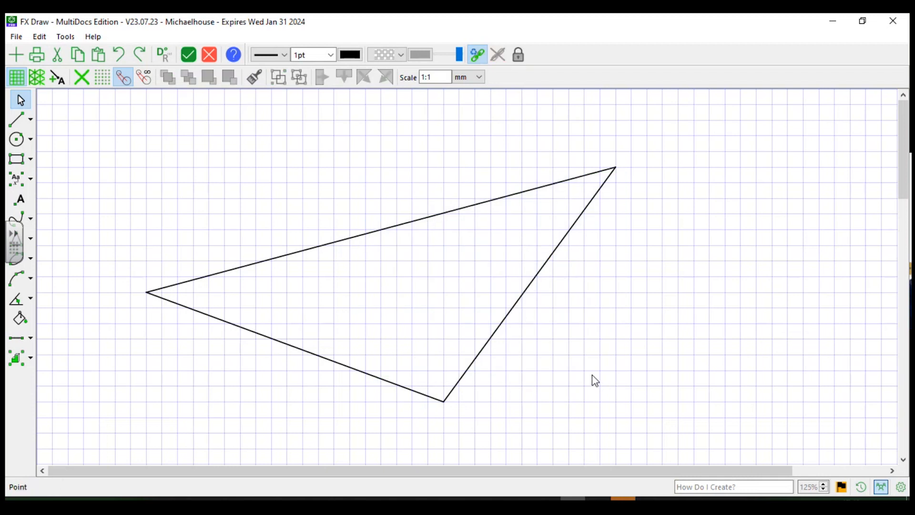
key("ctrl+z")
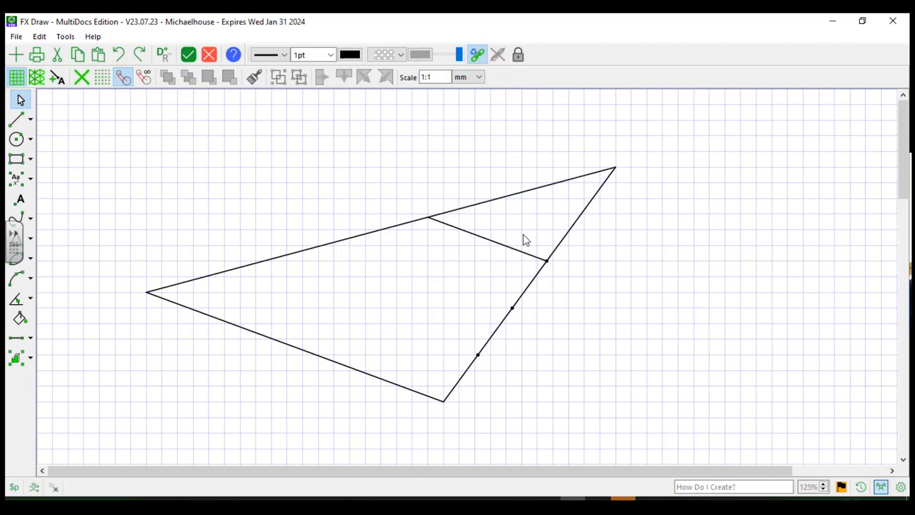
Delete the remaining dividing points on the triangle's right side and clear the whole drawing from the grid.
left_click_drag(526, 239, 571, 287)
key("Delete")
left_click_drag(467, 272, 571, 358)
key("Delete")
key("Delete")
key("ctrl+a")
key("Delete")
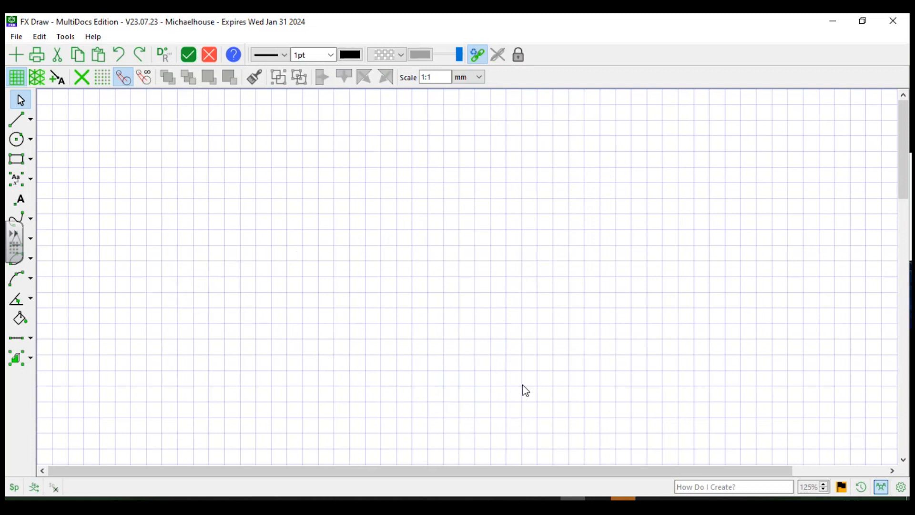
Insert a number line from −5 to 5 across the middle of the empty grid.
left_click(31, 341)
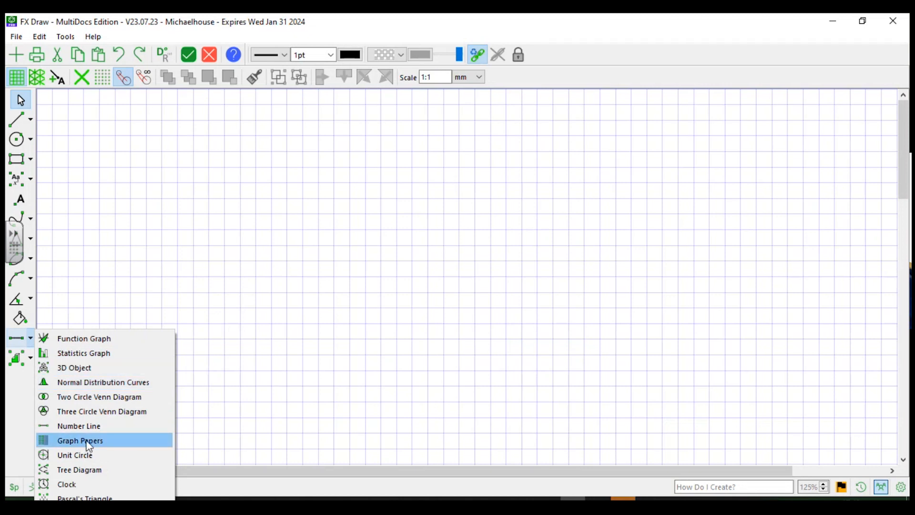
left_click(84, 426)
left_click_drag(208, 246, 707, 281)
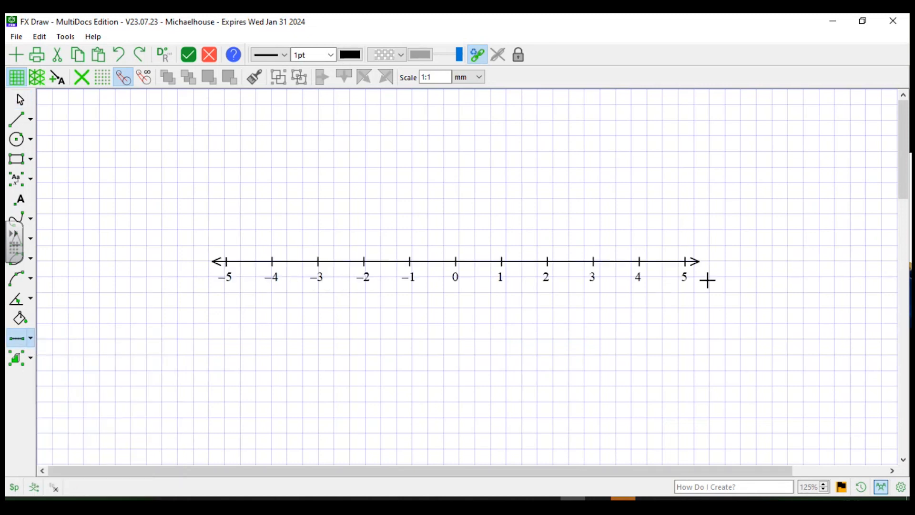
left_click(28, 99)
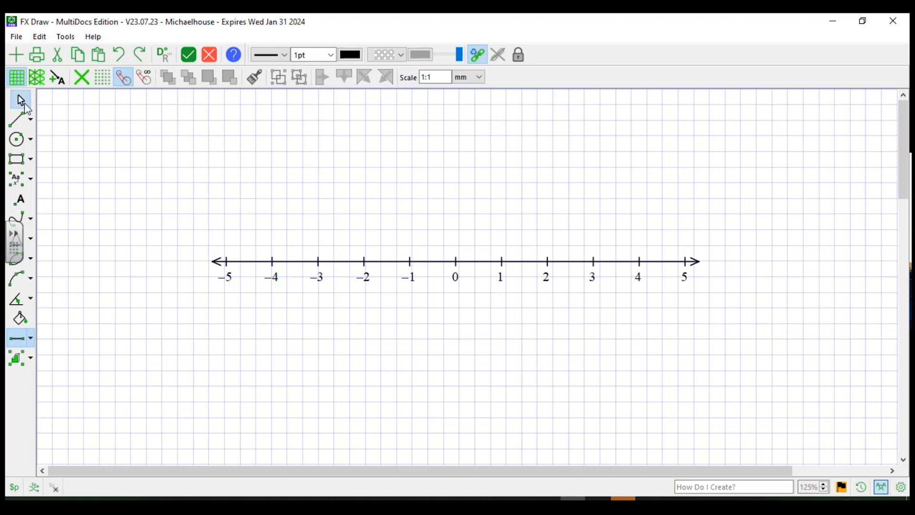
Set the number line's Function 3 line weight to 3pt and its colour to red (#ff0000).
double_click(439, 265)
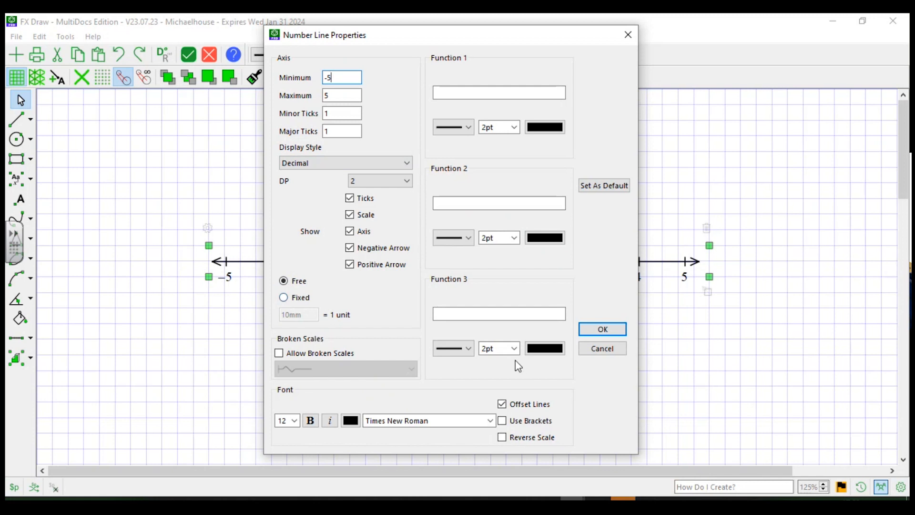
left_click(513, 348)
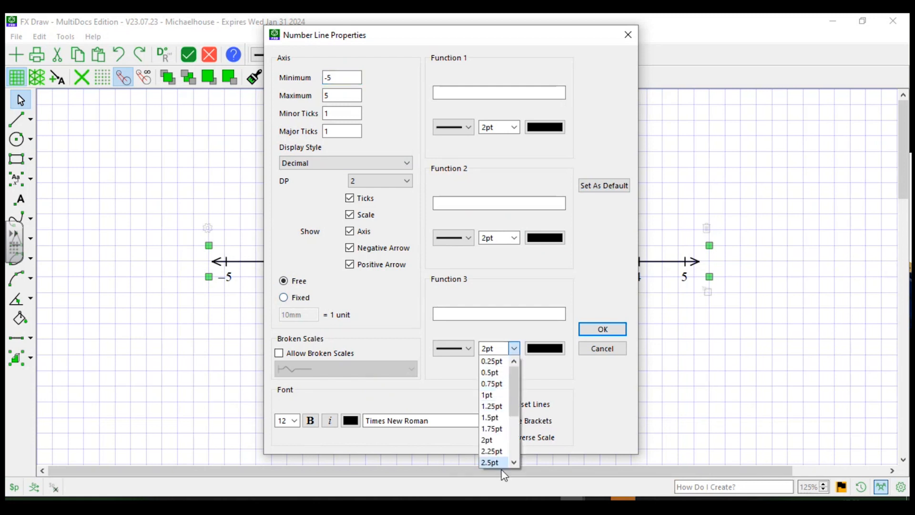
left_click(514, 462)
left_click(514, 462)
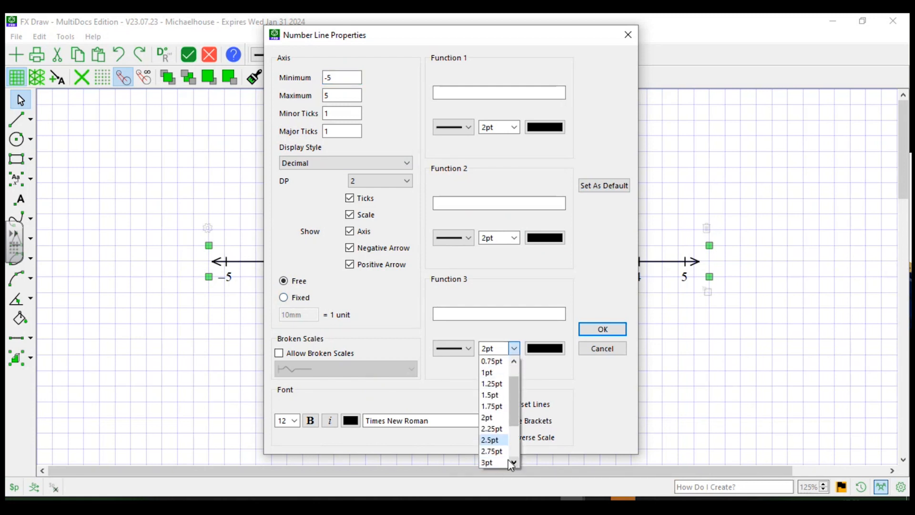
left_click(483, 464)
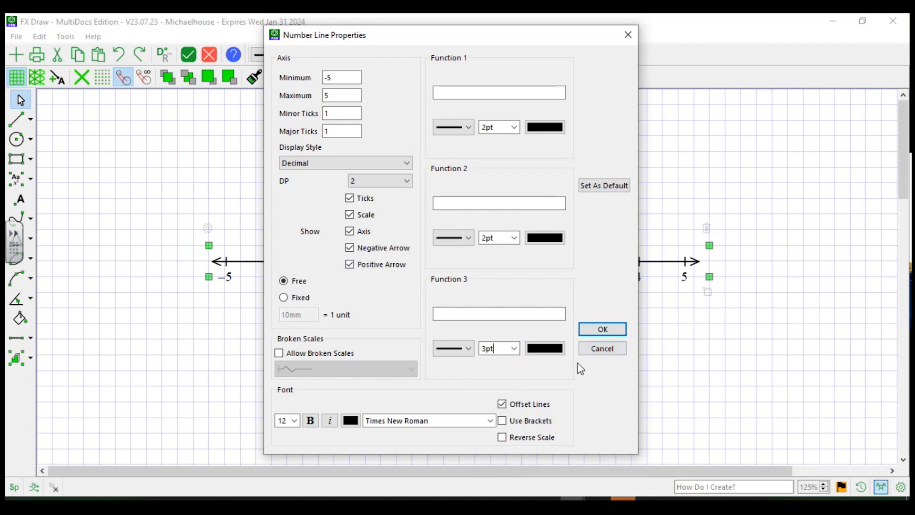
left_click(550, 349)
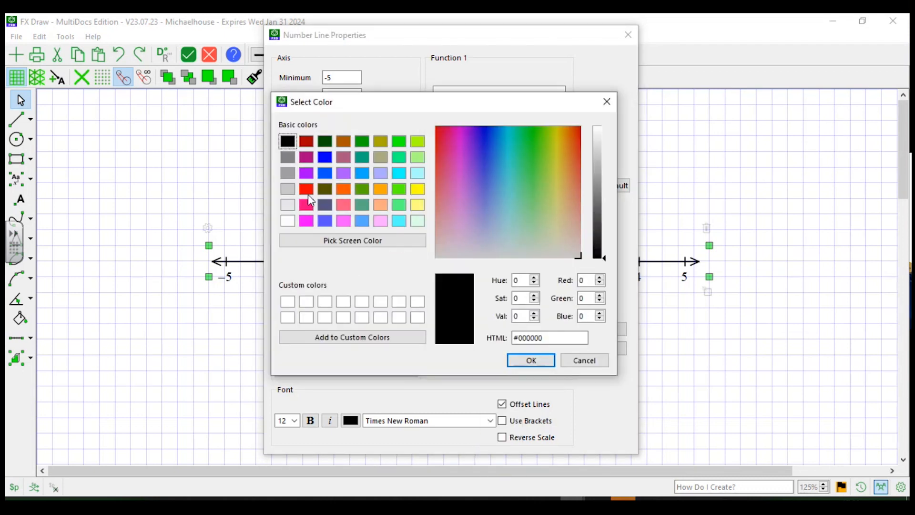
left_click(305, 191)
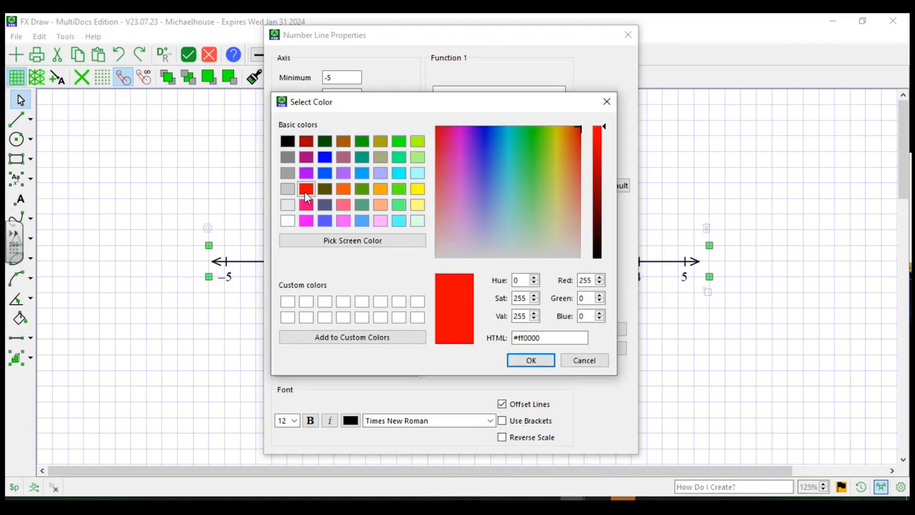
left_click(552, 361)
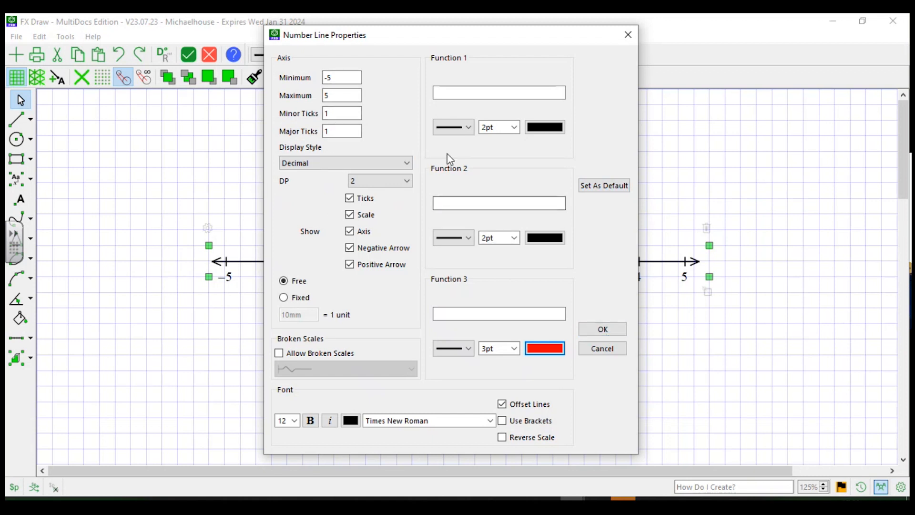
Enter the interval from −2 included to 3 excluded as Function 2, and stretch the number line taller to separate the interval from the axis.
left_click_drag(459, 38, 248, 49)
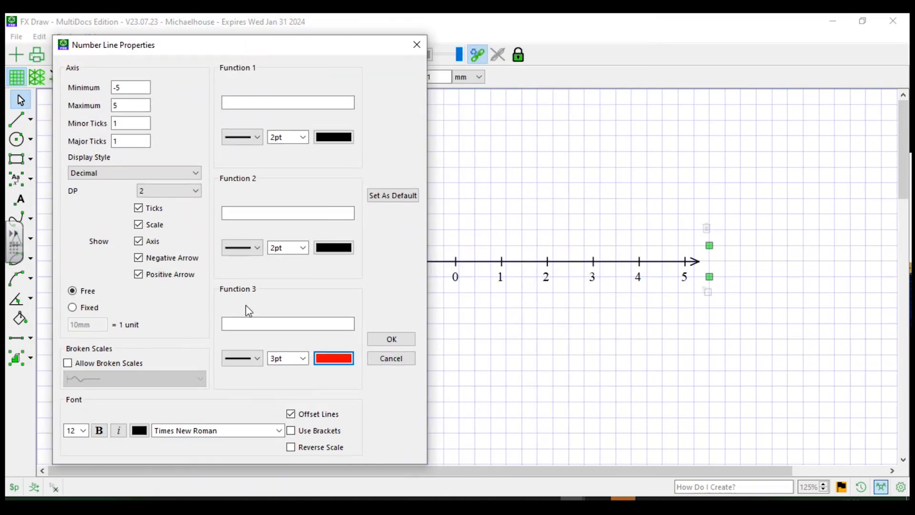
left_click(247, 213)
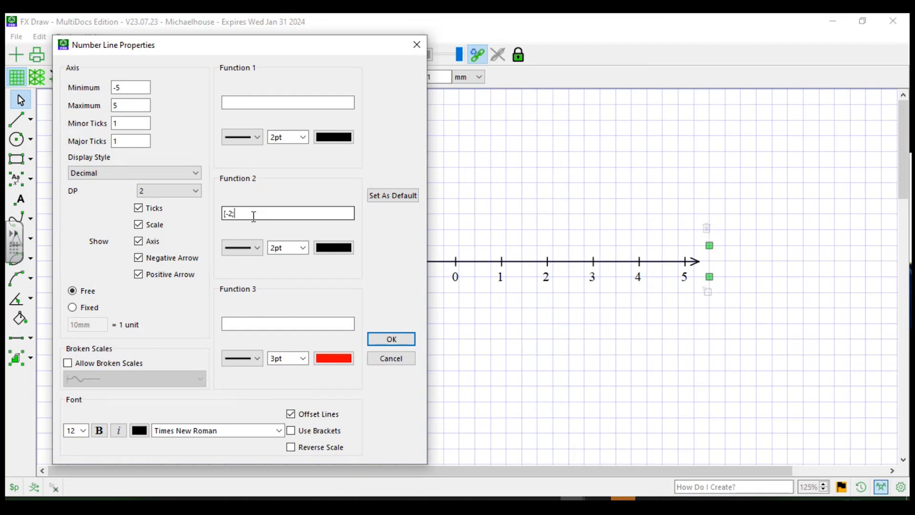
left_click(402, 342)
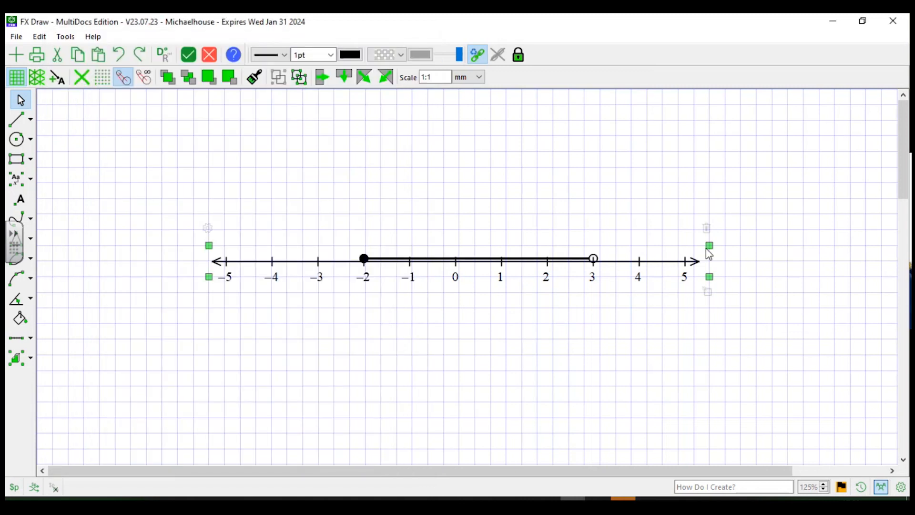
left_click_drag(709, 246, 708, 200)
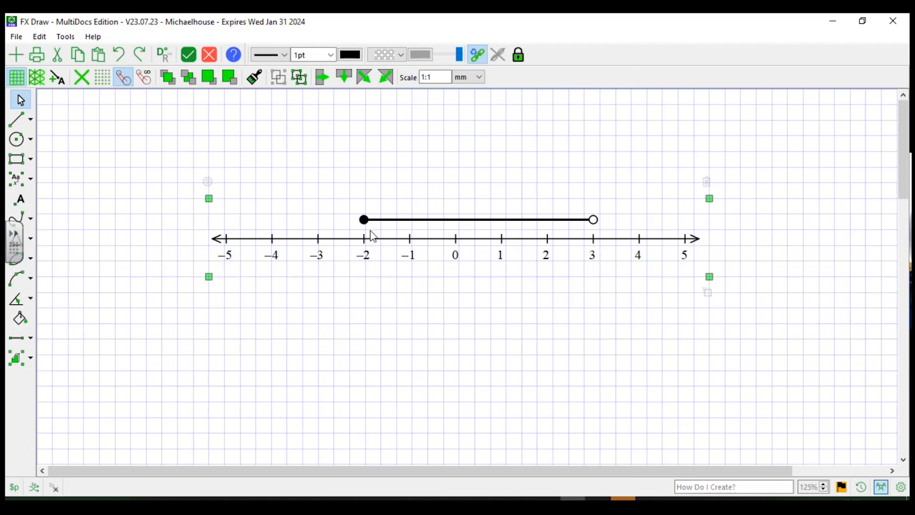
Delete the number line and draw a large three-circle Venn diagram on the left half of the grid.
key("Delete")
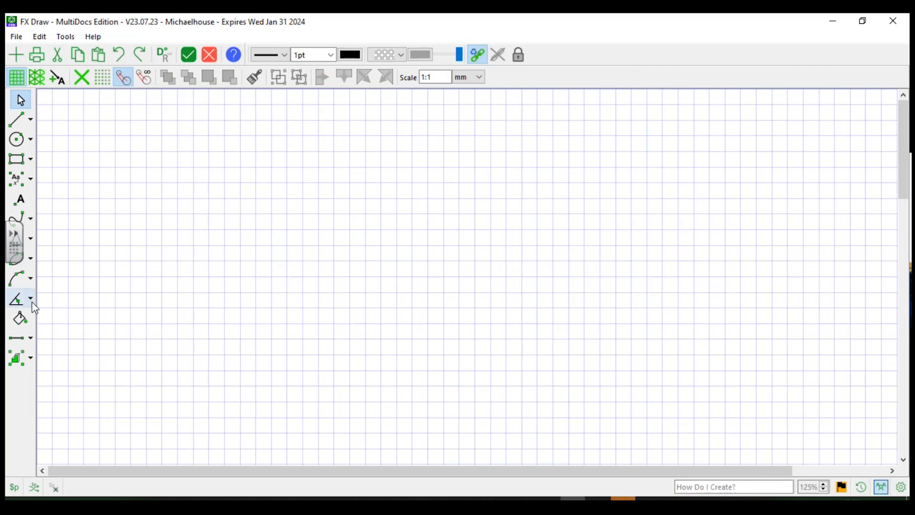
left_click(31, 338)
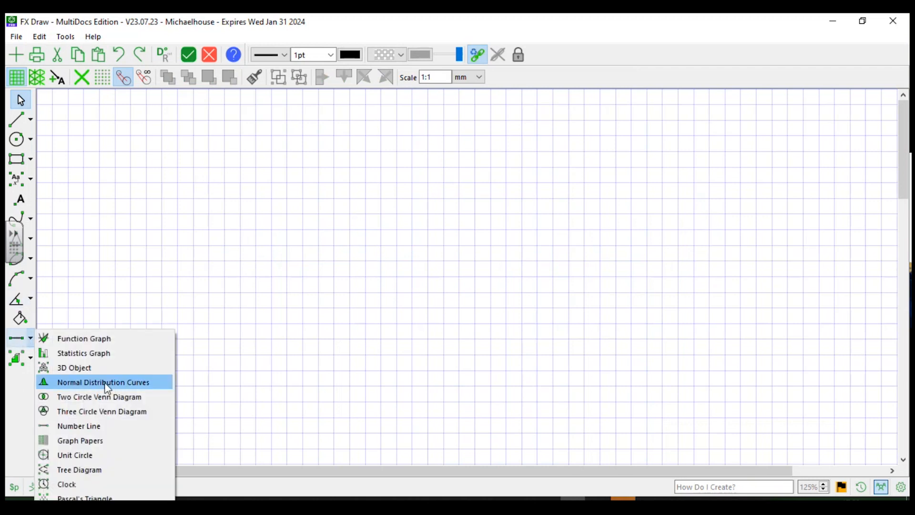
left_click(105, 418)
left_click_drag(131, 120, 486, 441)
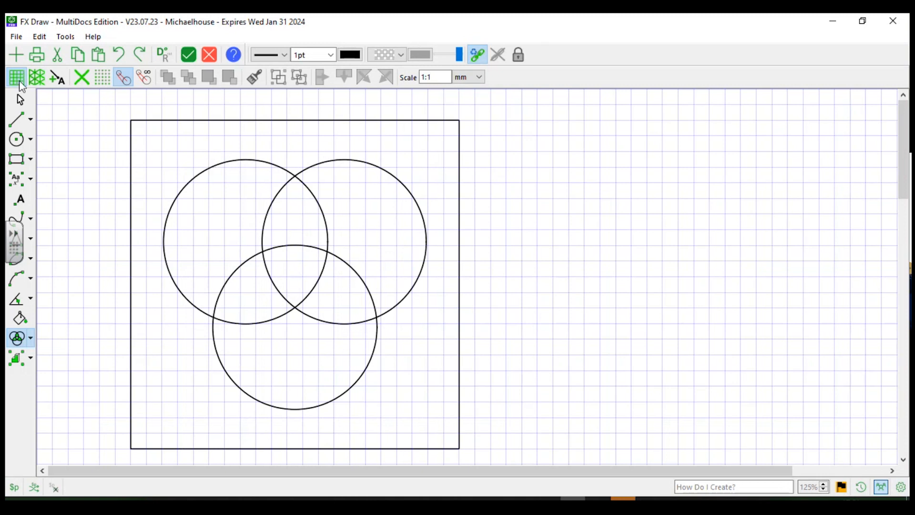
left_click(20, 100)
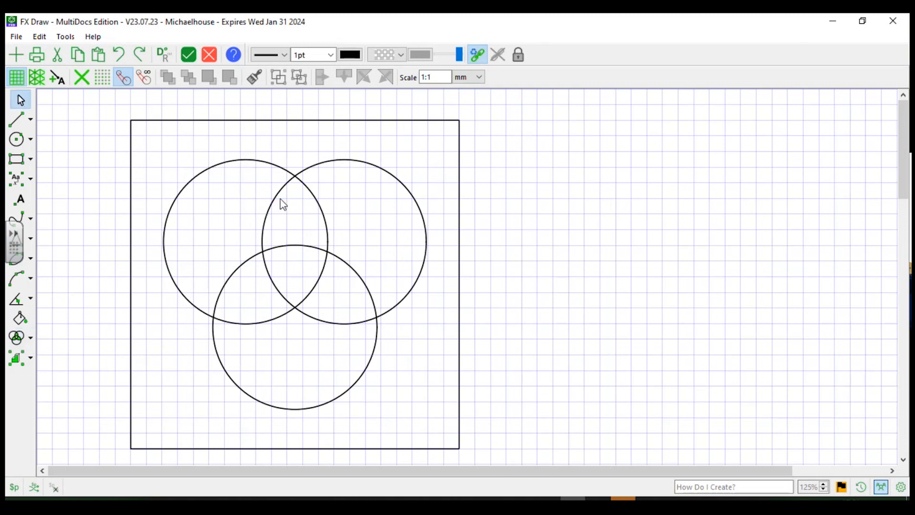
Label the Venn diagram's upper-left circle region 56 and the central intersection of all three circles 12.
double_click(279, 197)
left_click(353, 167)
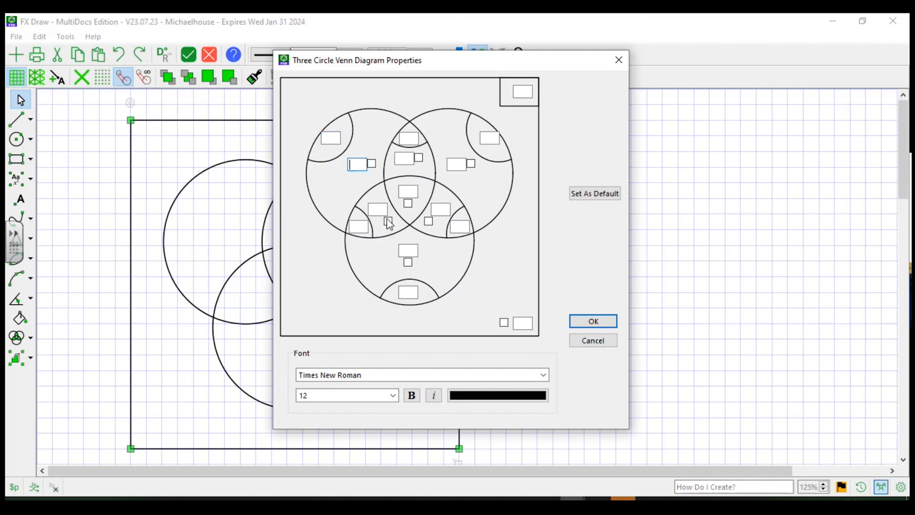
type("56")
left_click(412, 187)
type("12")
left_click(592, 321)
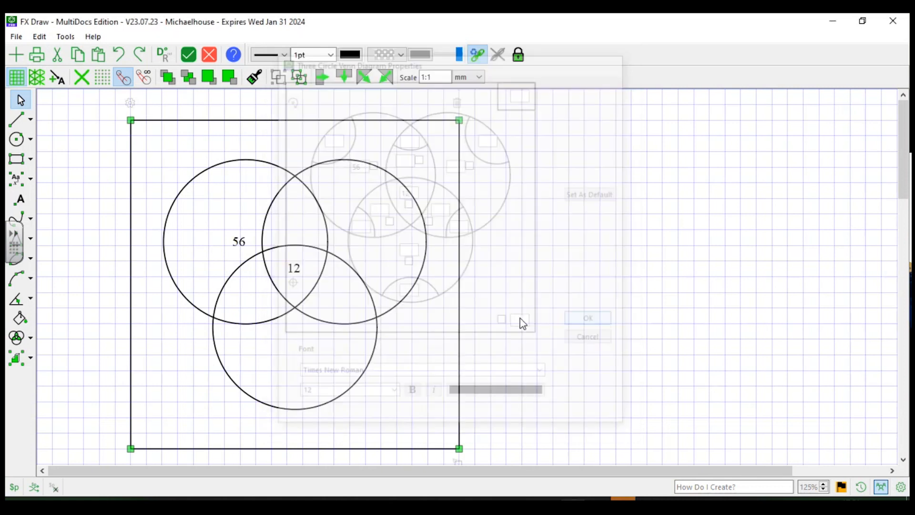
Change the Venn diagram's label font to Arial and save these settings as the default.
double_click(293, 277)
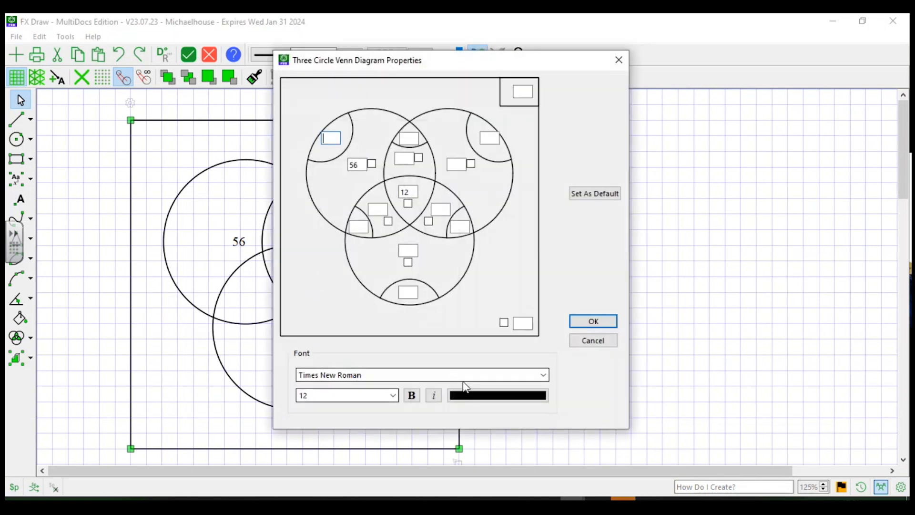
left_click(543, 375)
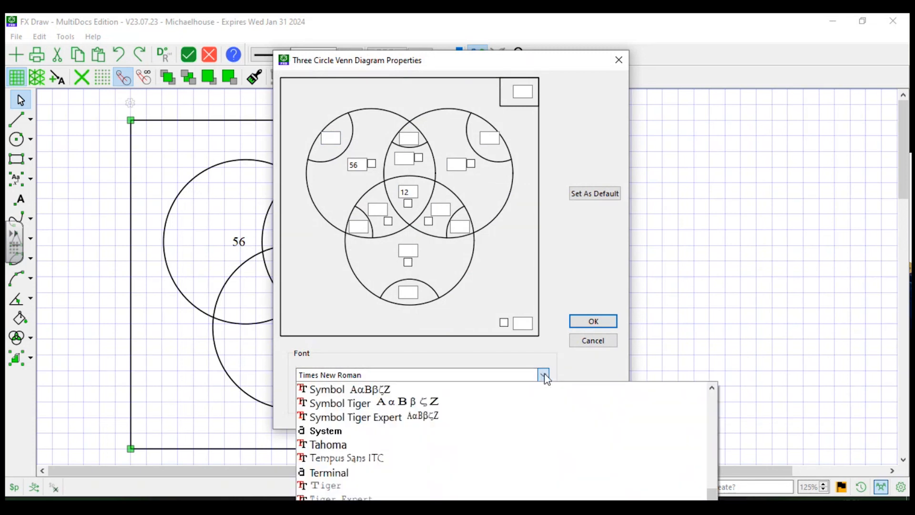
type("ar")
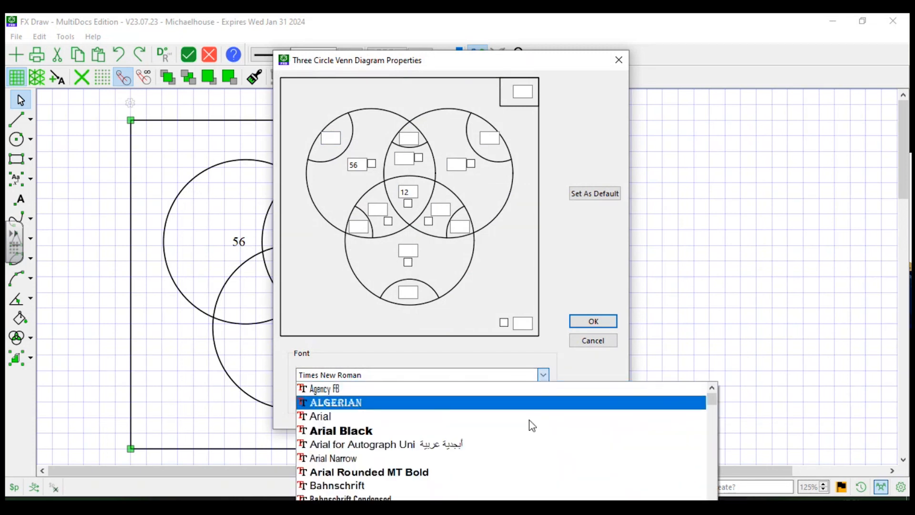
left_click(525, 416)
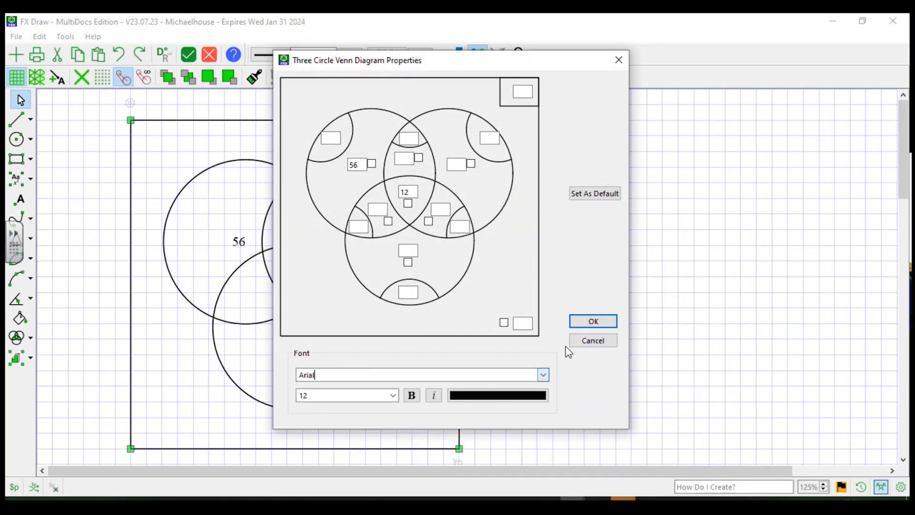
left_click(588, 199)
left_click(585, 321)
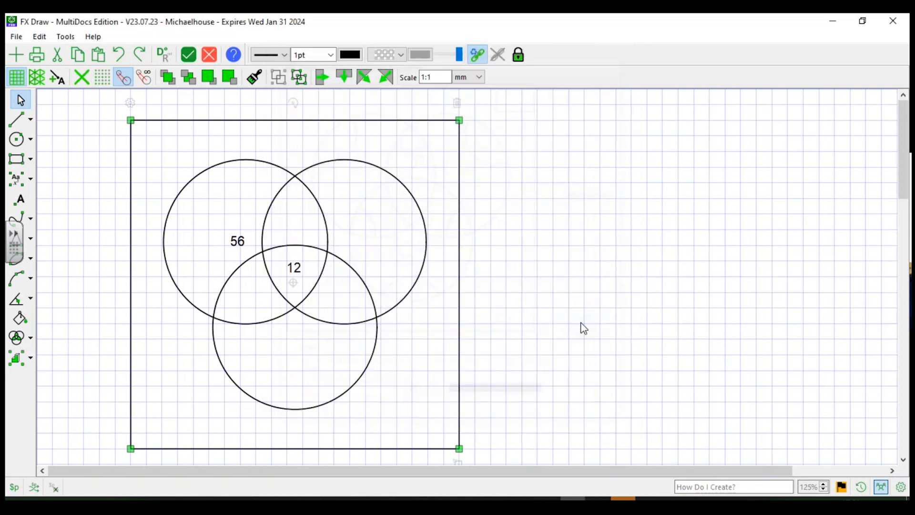
Write the fraction (x+3)/2 as equation text just above the Venn diagram's upper-left circle.
left_click(18, 181)
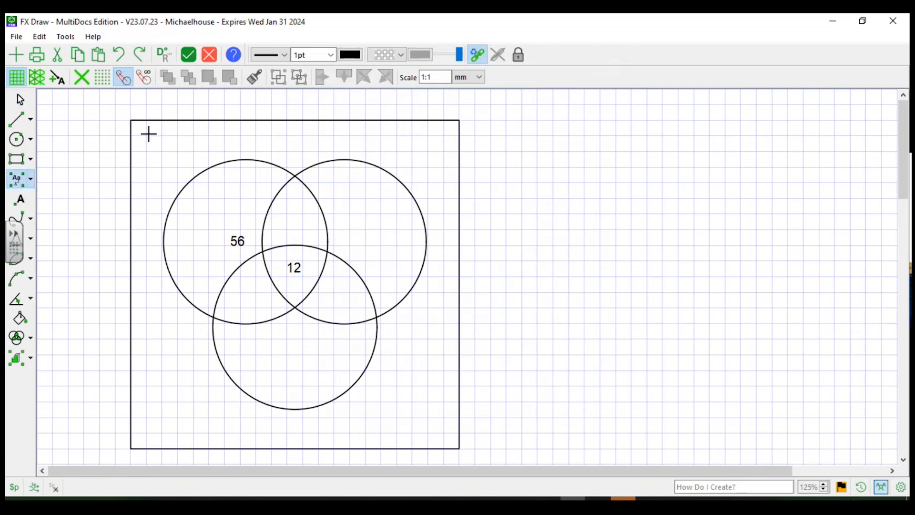
left_click(194, 136)
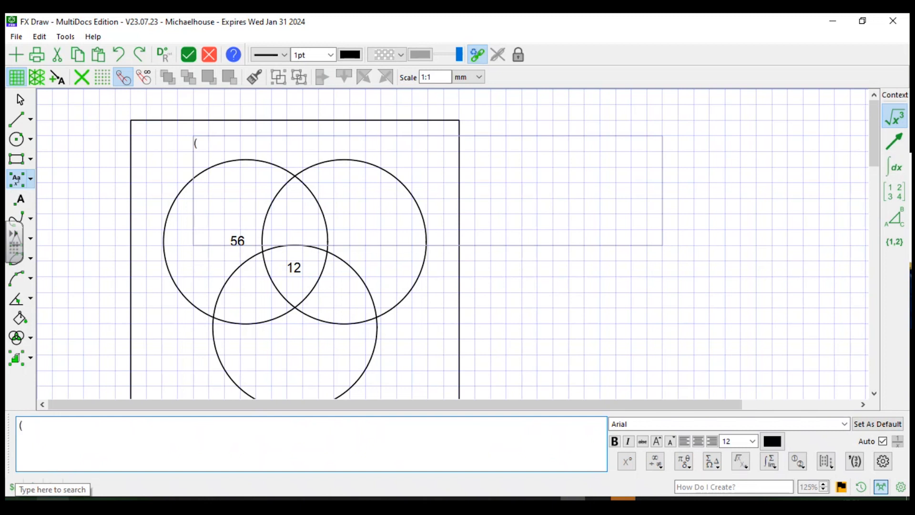
type("x+3)")
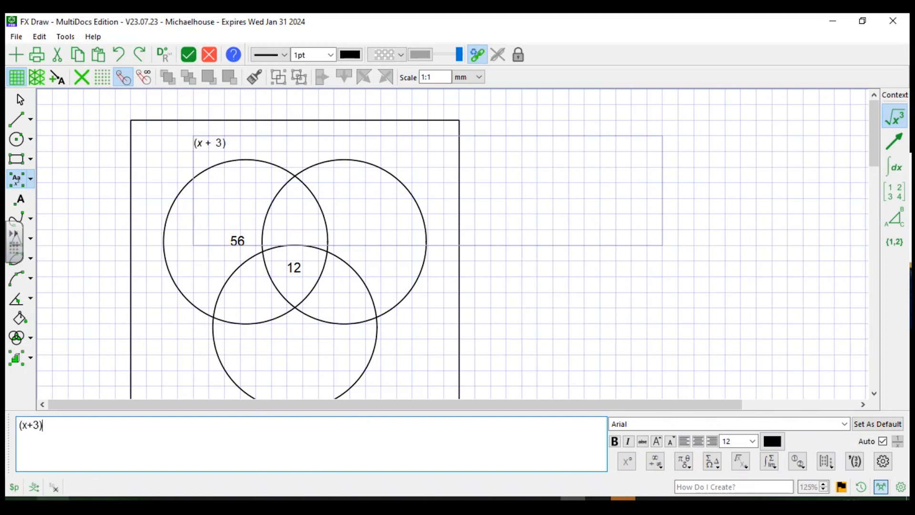
type("/2")
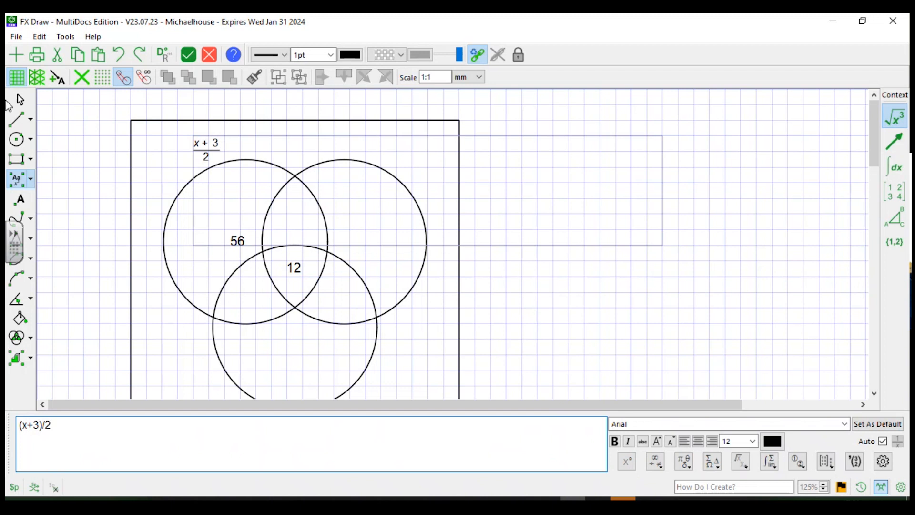
left_click(85, 137)
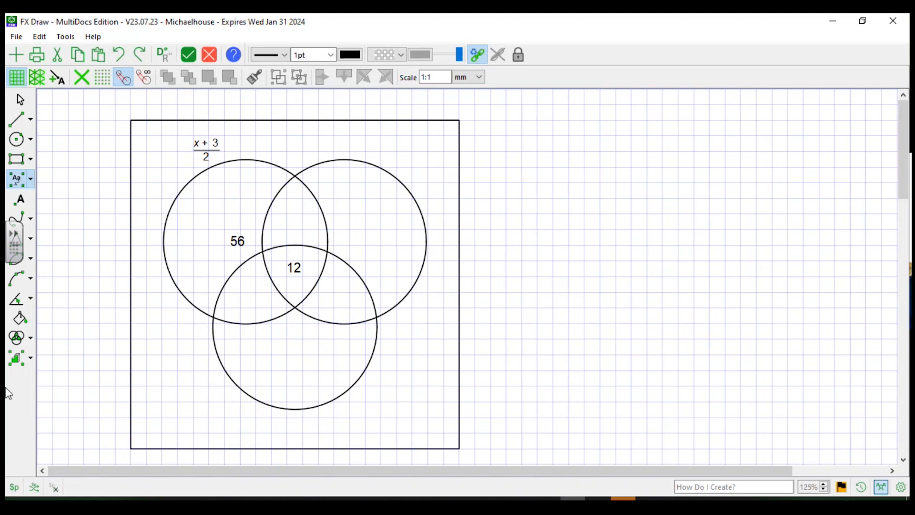
Undo the added fraction text and delete the whole Venn diagram from the grid.
key("ctrl+z")
left_click(417, 369)
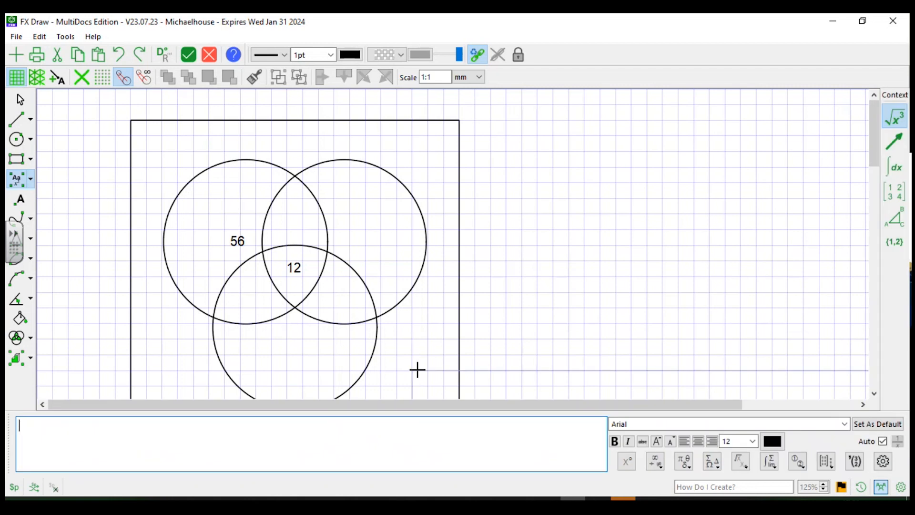
key("Escape")
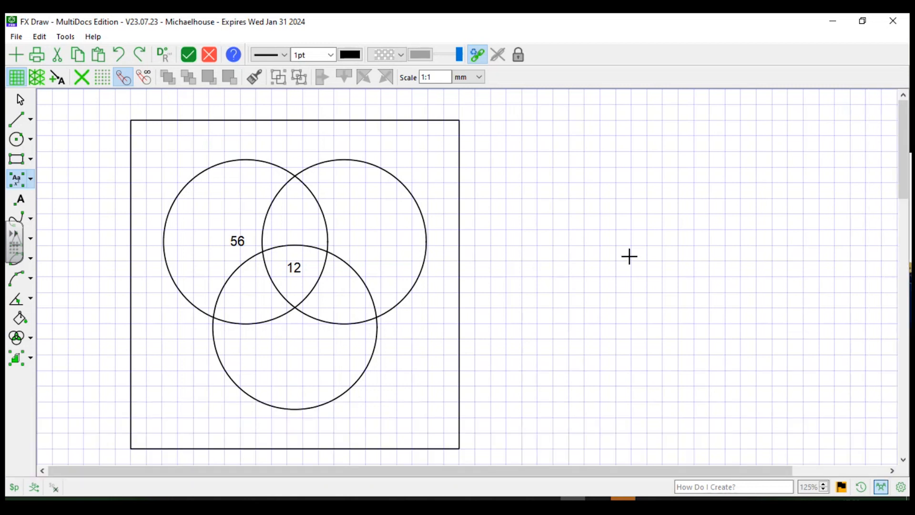
key("ctrl+a")
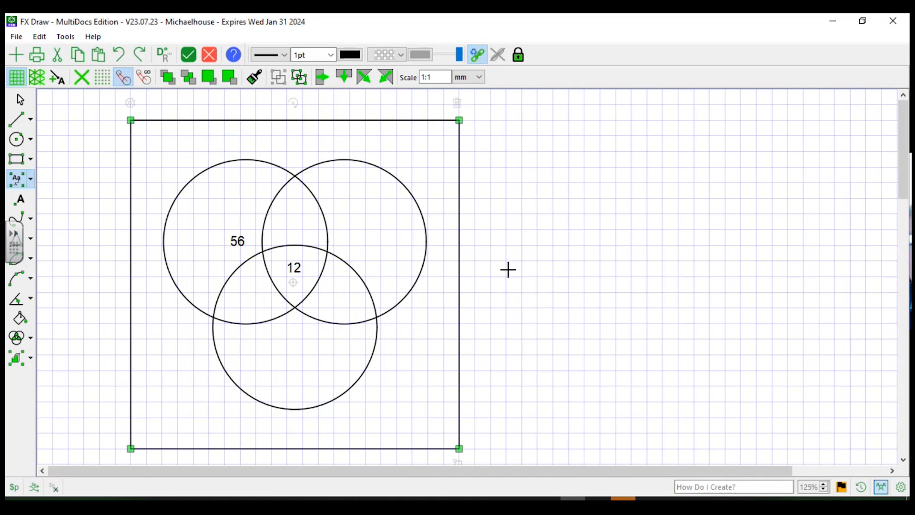
key("Delete")
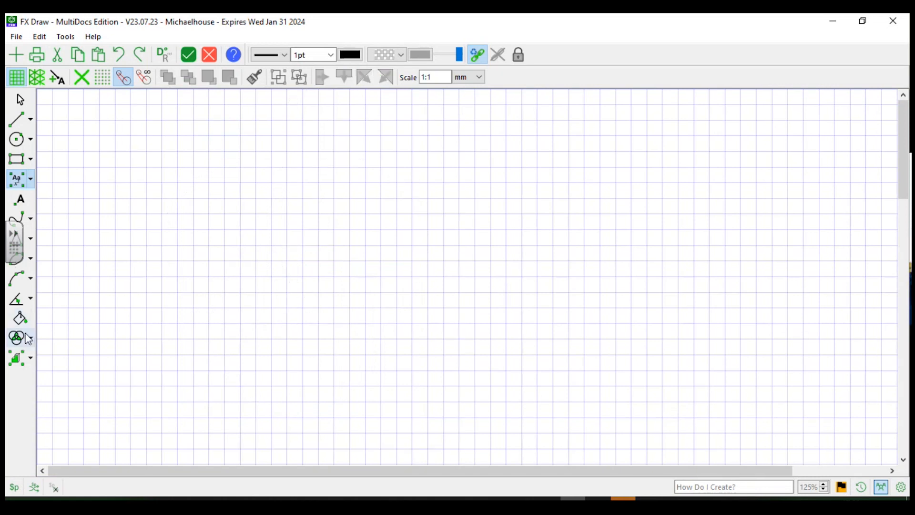
Lay out a tree diagram across the empty grid and set its tree description to 2,2.
left_click(28, 339)
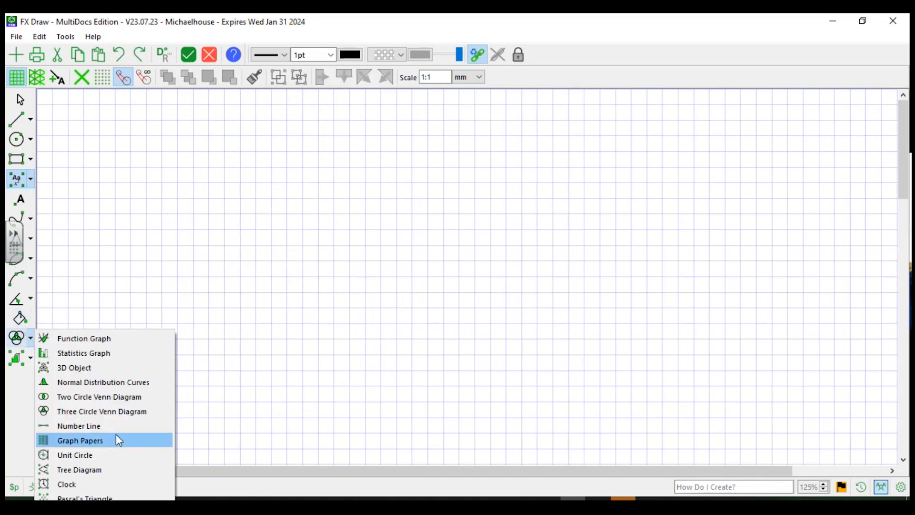
left_click(95, 469)
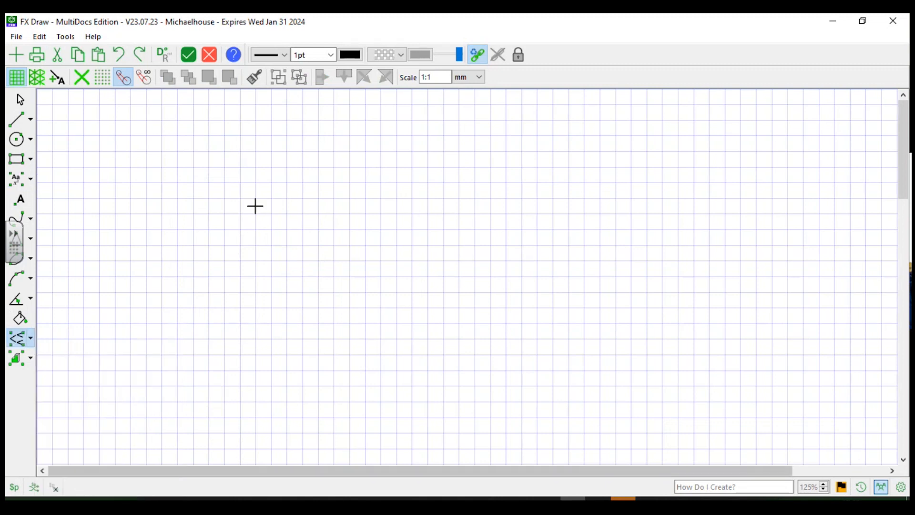
left_click_drag(99, 120, 573, 445)
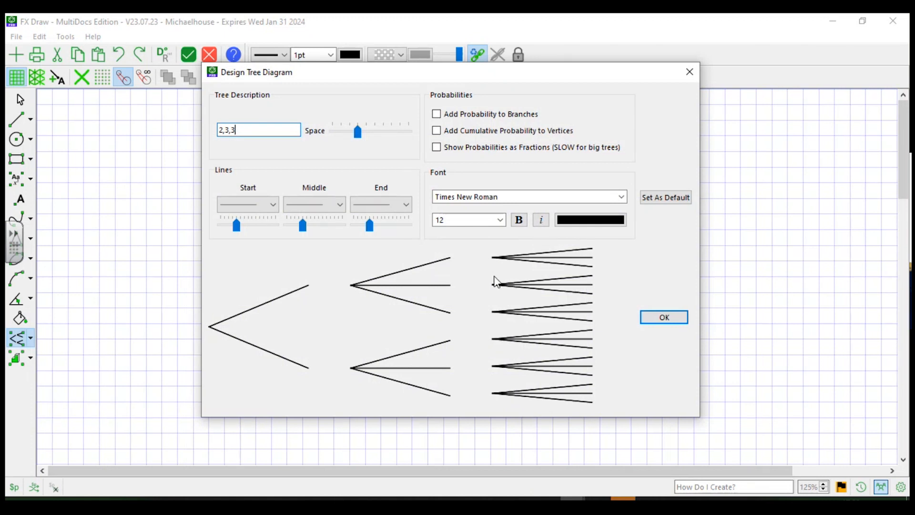
key("BackSpace")
key("BackSpace")
key("BackSpace")
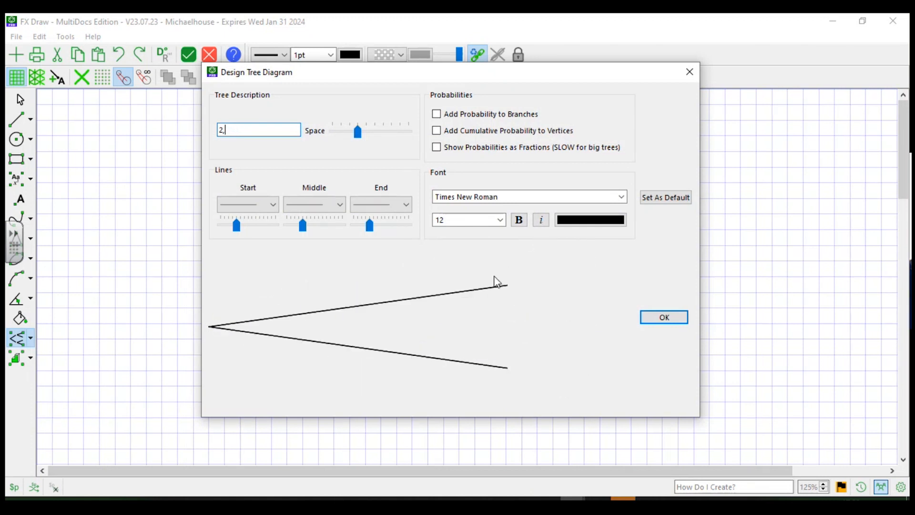
type("2")
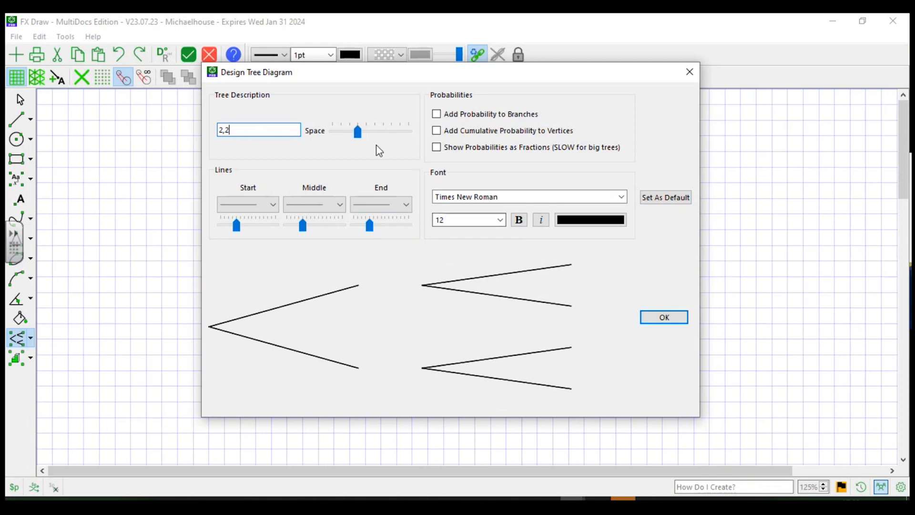
Change the tree description to 2,3 so each second-stage vertex splits into three branches.
mouse_move(358, 132)
left_mouse_down()
mouse_move(381, 142)
mouse_move(359, 139)
left_mouse_up()
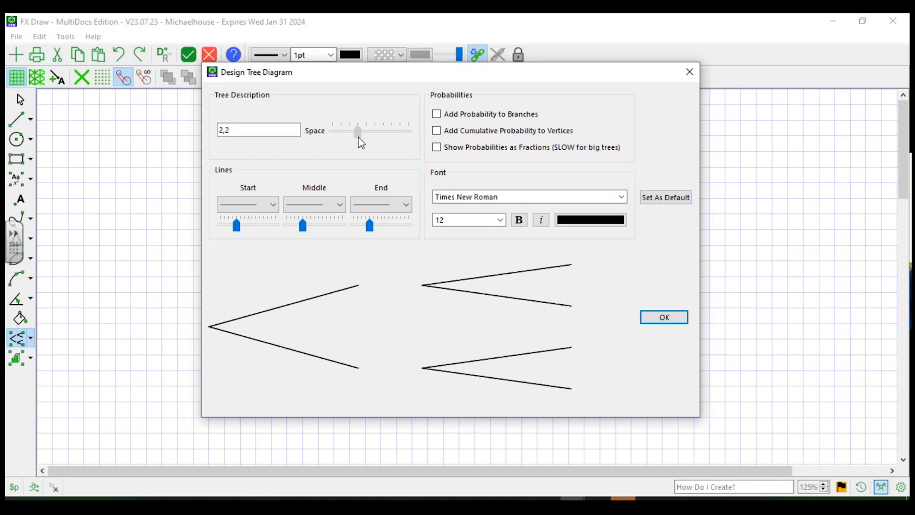
left_click(235, 128)
key("BackSpace")
type("3")
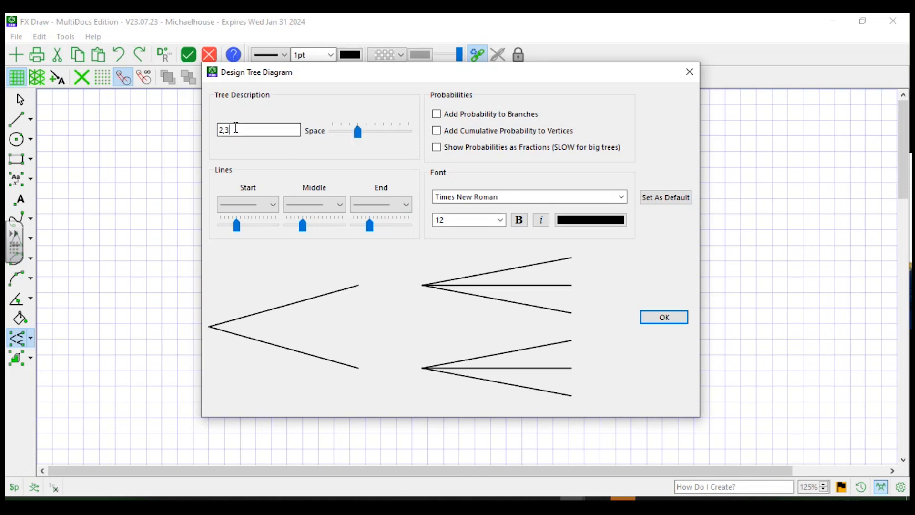
Add probabilities to the branches and cumulative probabilities to the vertices, shown as fractions, and insert the tree diagram.
left_click(437, 115)
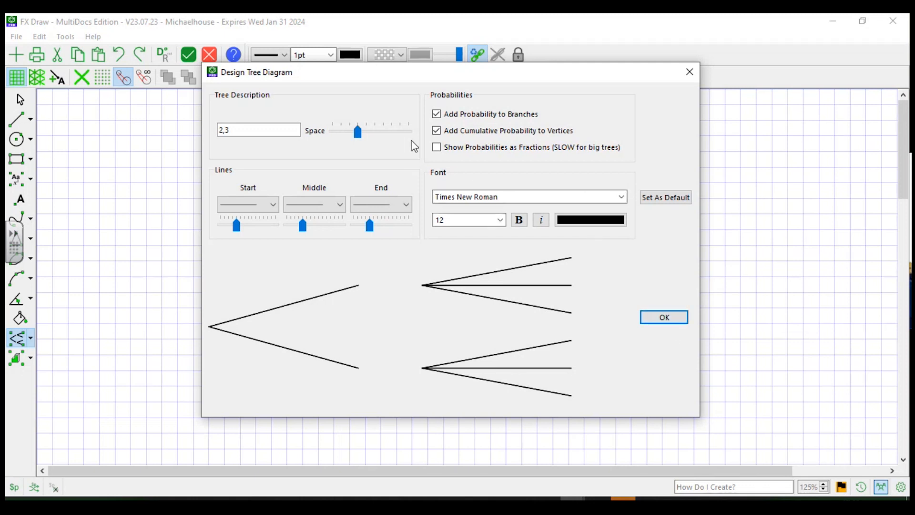
left_click(440, 149)
left_click(664, 317)
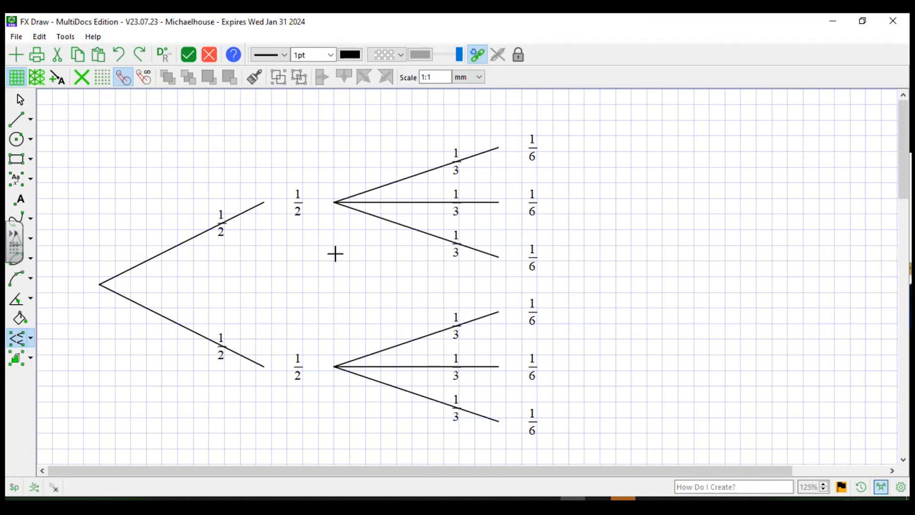
Break the tree diagram apart into individually selectable lines and clear the selection.
left_click(20, 99)
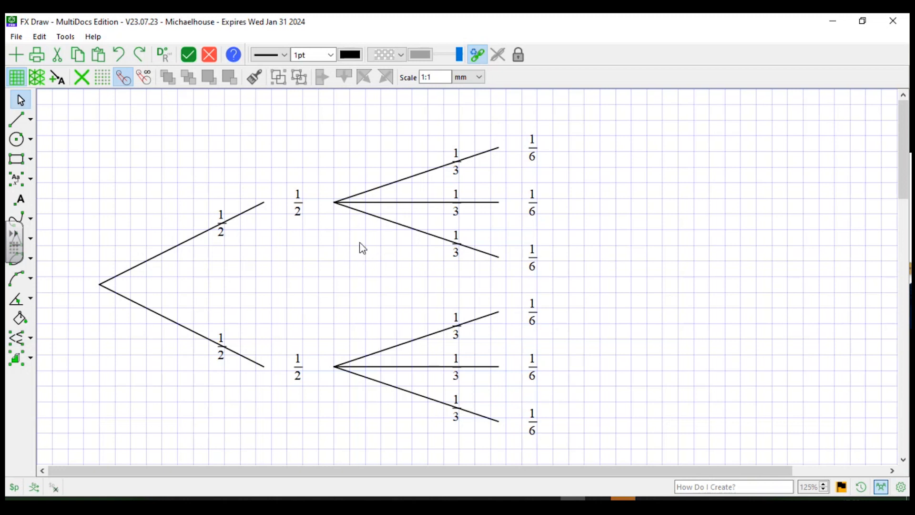
double_click(379, 223)
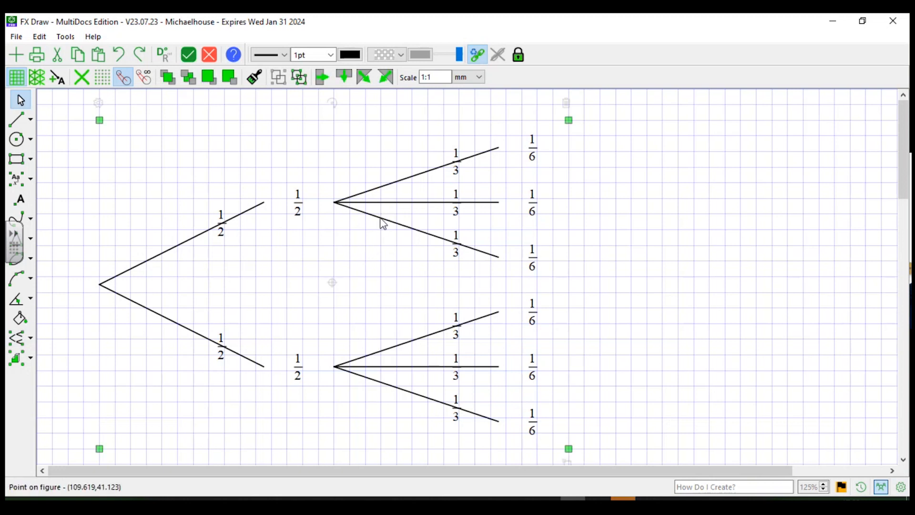
left_click(364, 297)
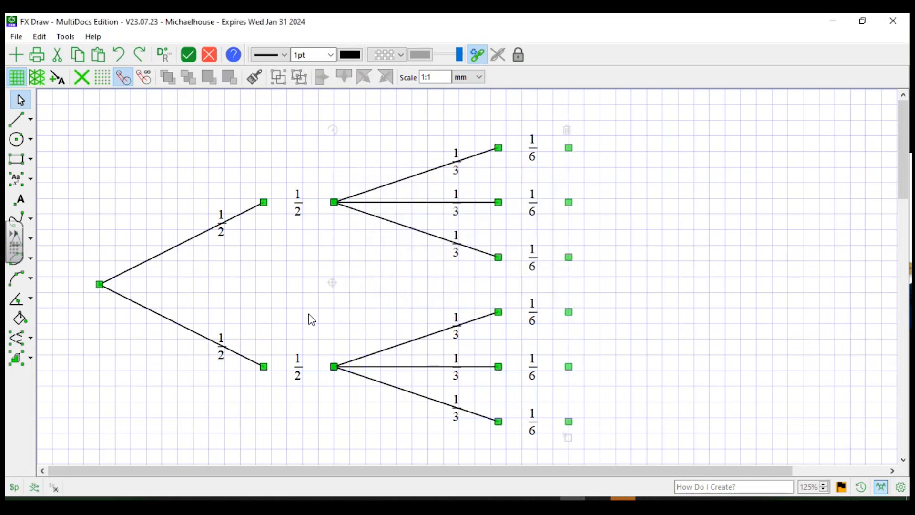
left_click(318, 425)
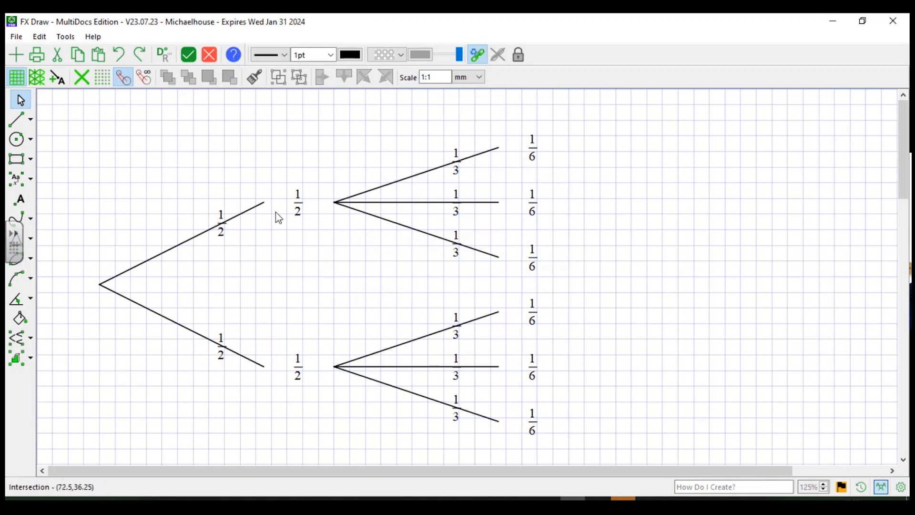
left_click(300, 209)
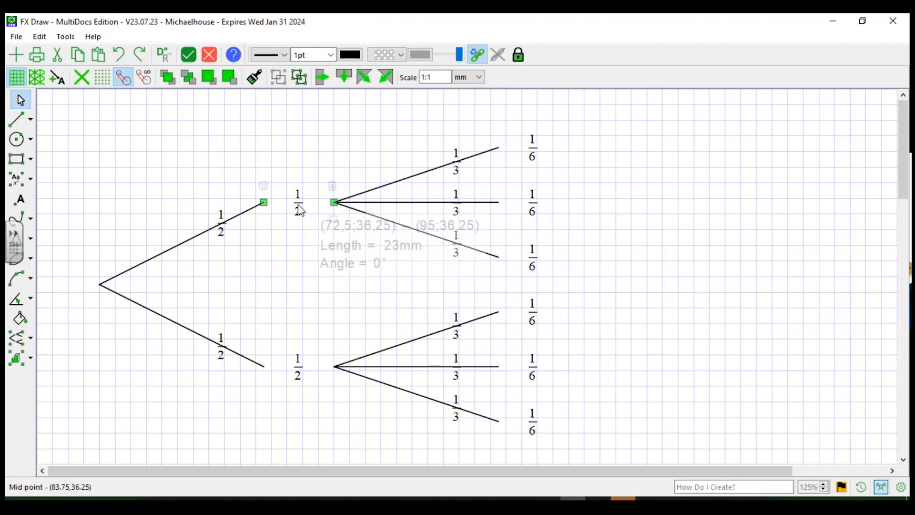
right_click(301, 210)
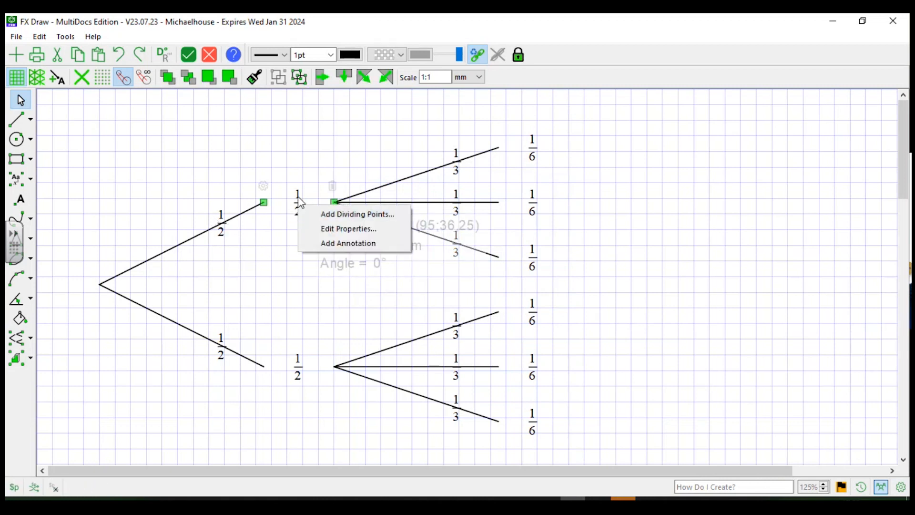
left_click(295, 213)
left_click(291, 265)
left_click(302, 210)
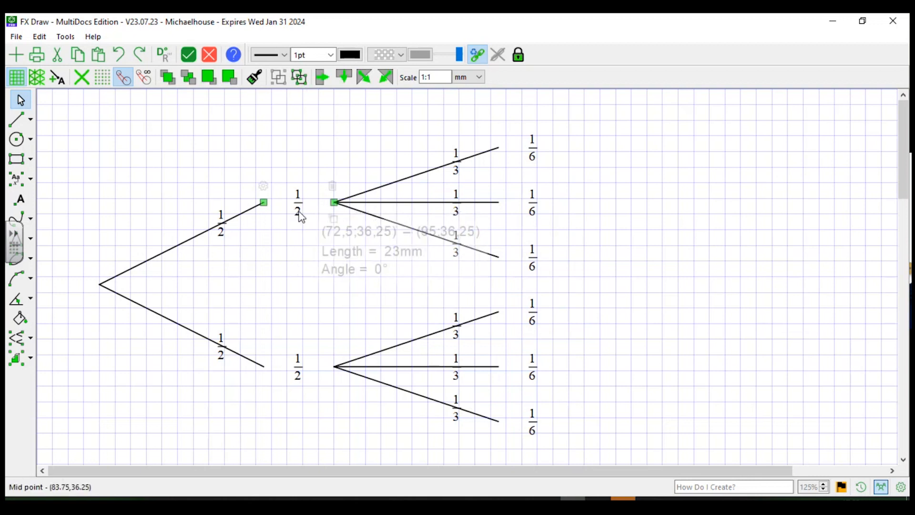
left_click(301, 220)
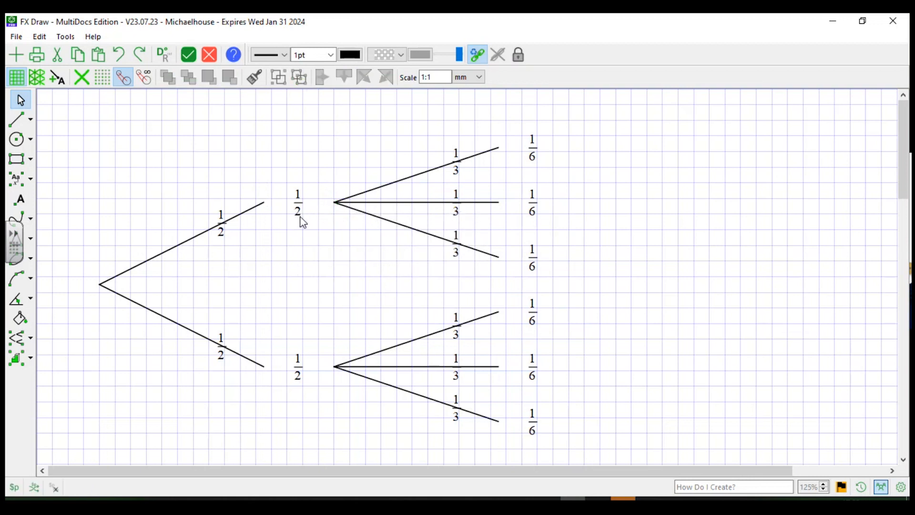
left_click(302, 216)
right_click(301, 215)
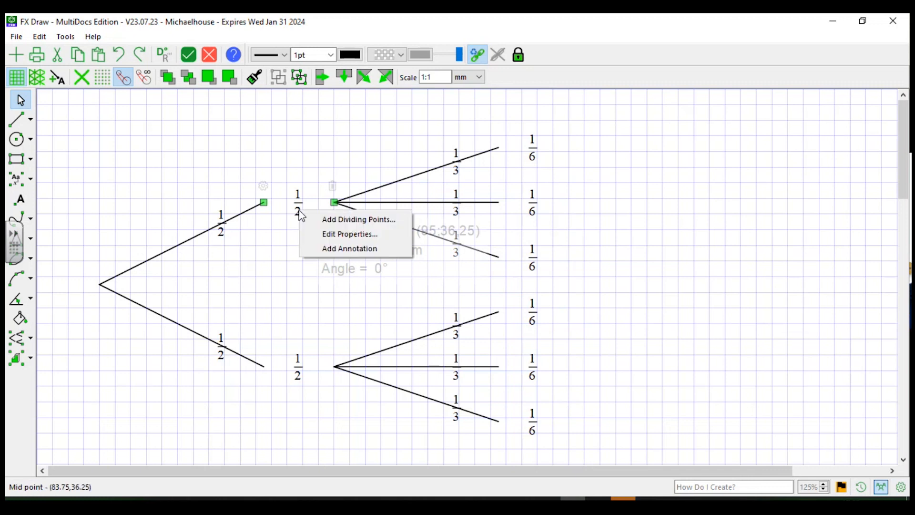
left_click(285, 254)
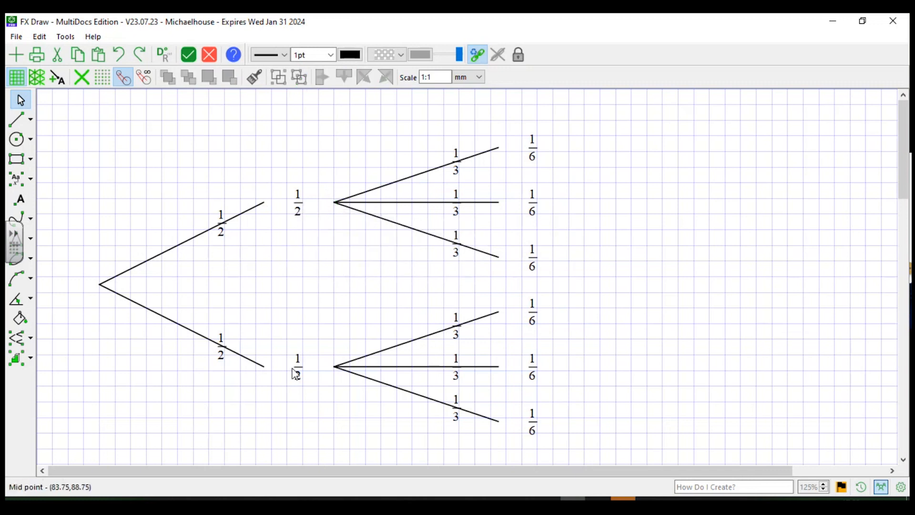
left_click(297, 371)
right_click(301, 371)
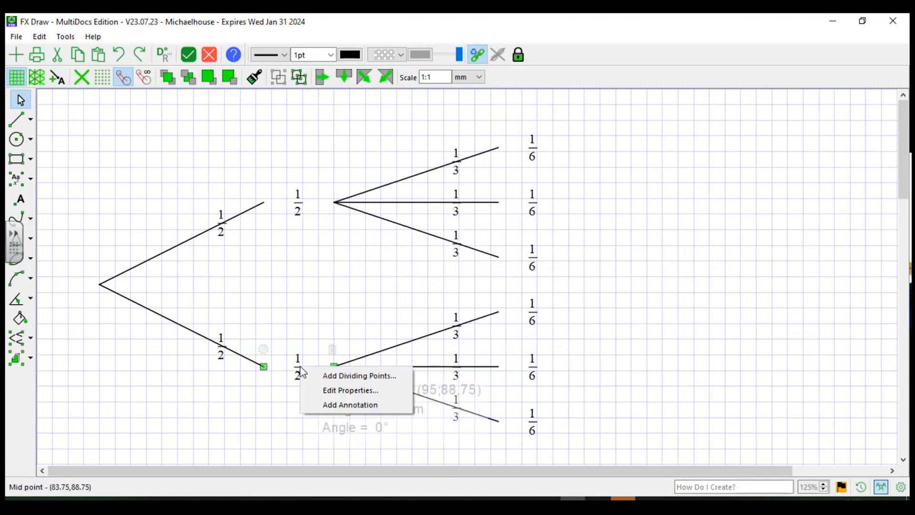
left_click(569, 369)
left_click(535, 371)
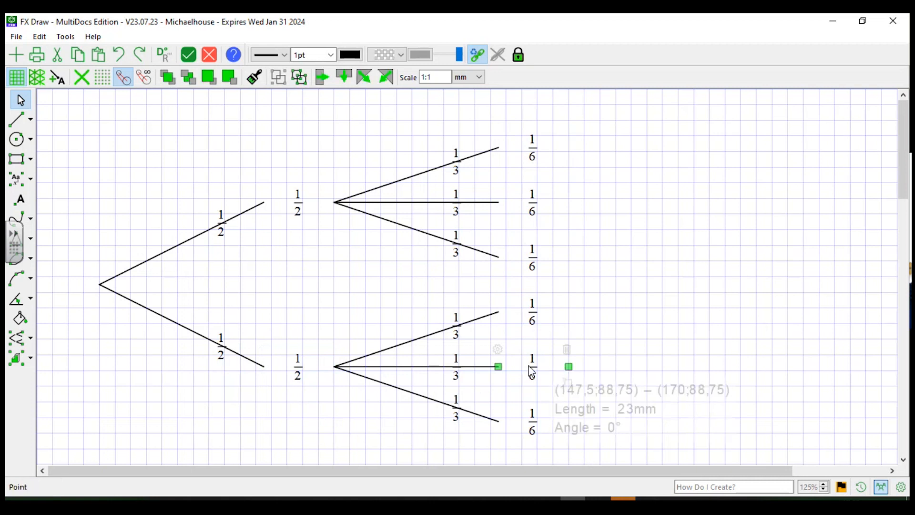
right_click(535, 371)
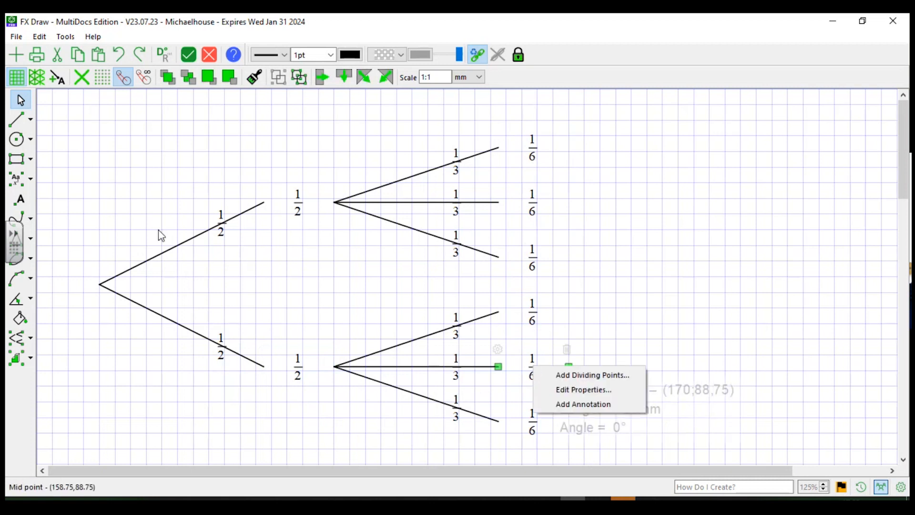
Change the text label at the upper first-stage vertex of the tree diagram to 7/11.
left_click(315, 208)
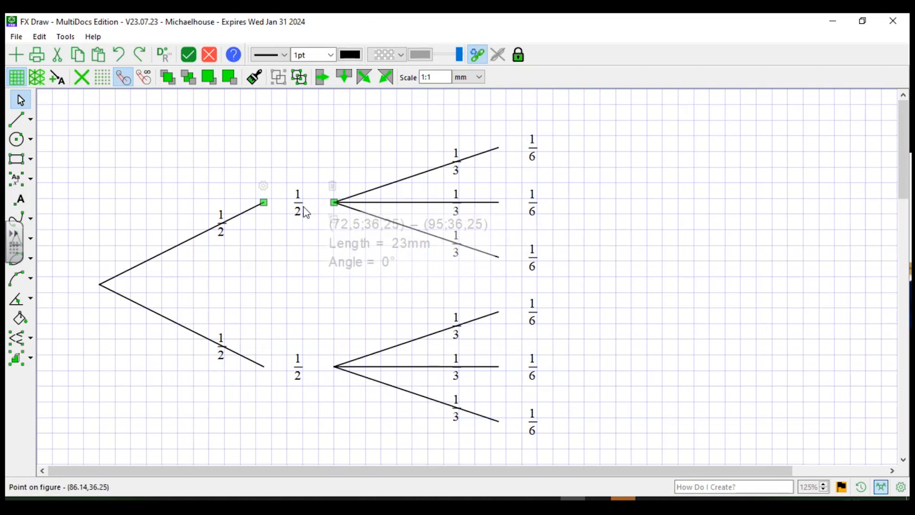
right_click(299, 208)
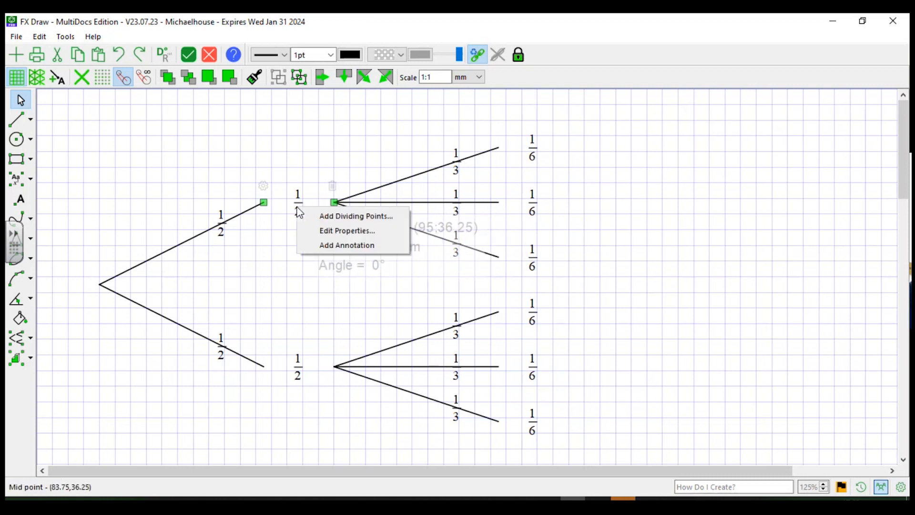
left_click(318, 233)
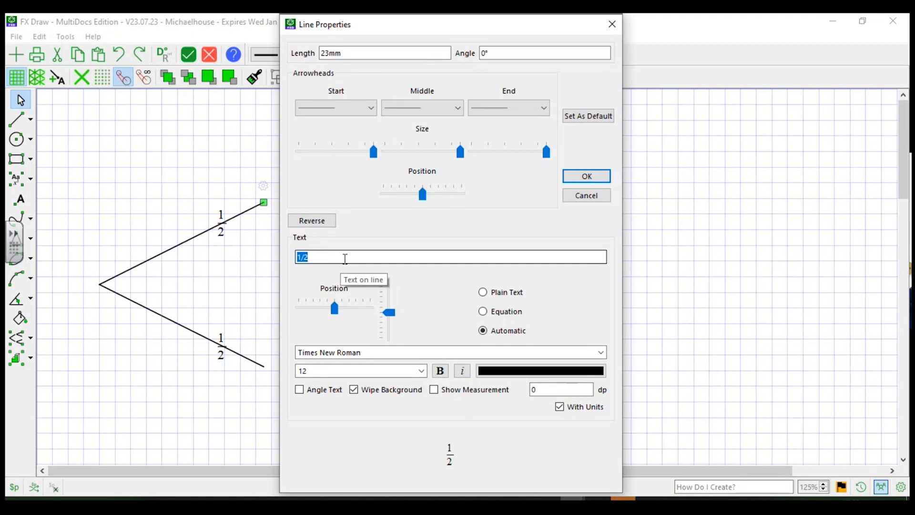
type("7/11")
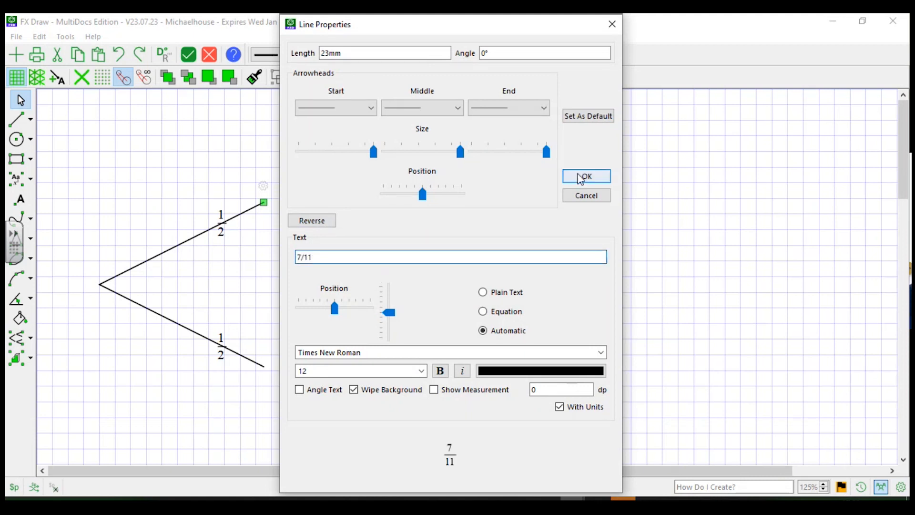
left_click(583, 177)
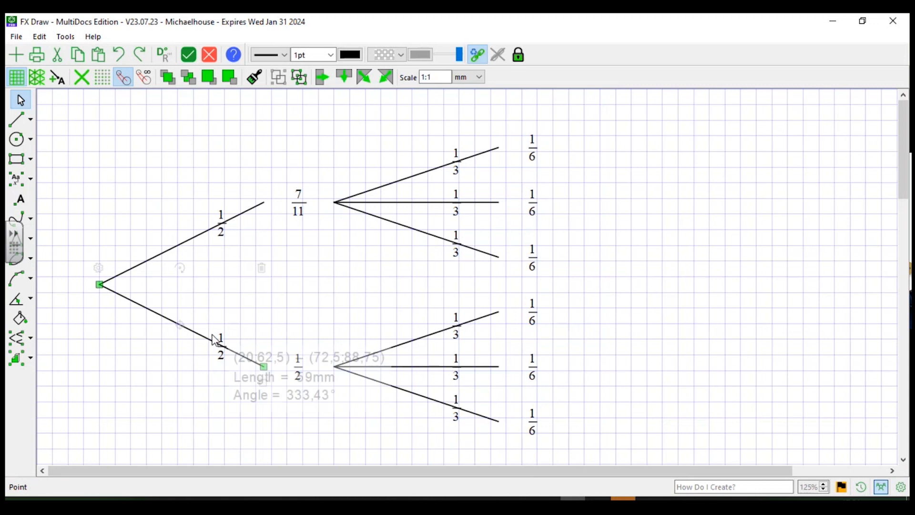
Delete the whole tree diagram and draw a Pascal's Triangle in the middle of the empty grid.
key("ctrl+a")
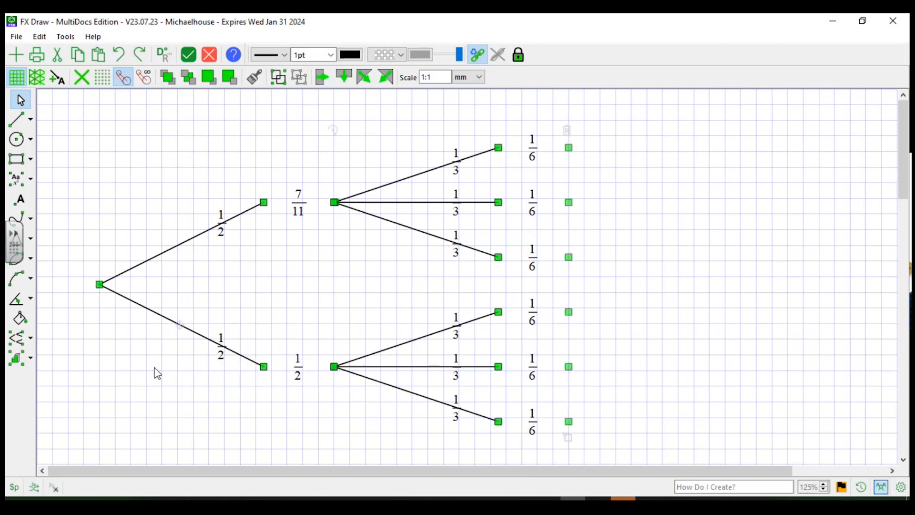
key("Delete")
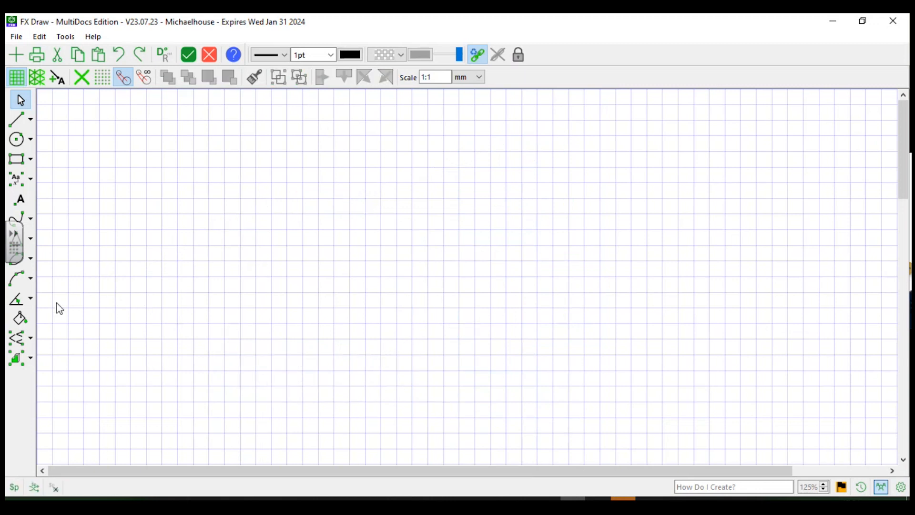
left_click(32, 341)
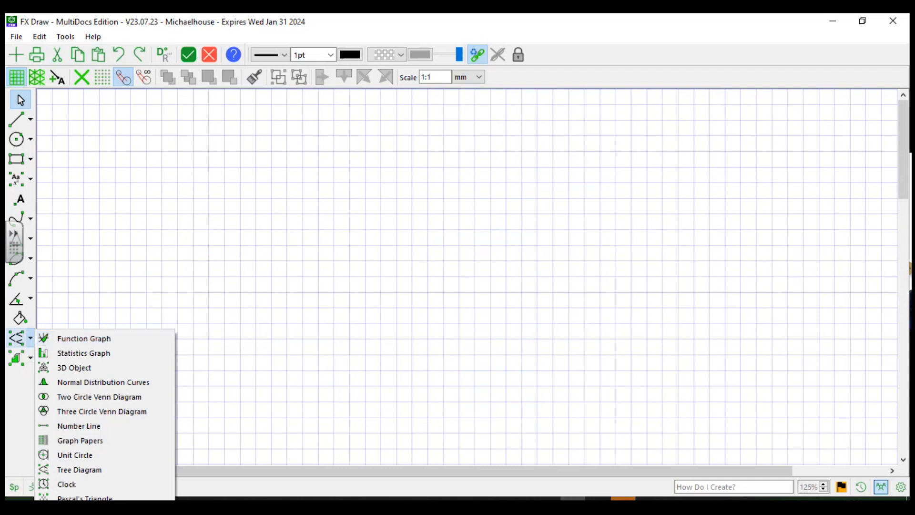
left_click(97, 498)
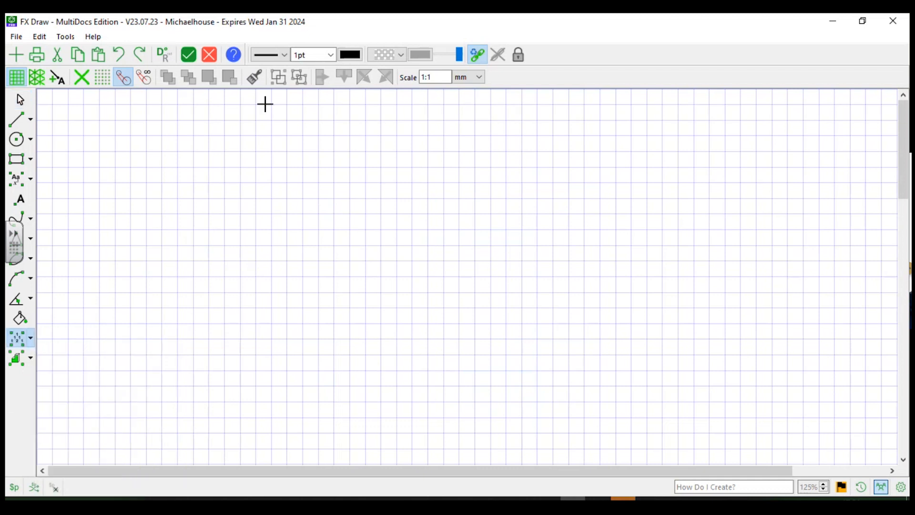
left_click_drag(323, 127, 648, 399)
left_click(18, 98)
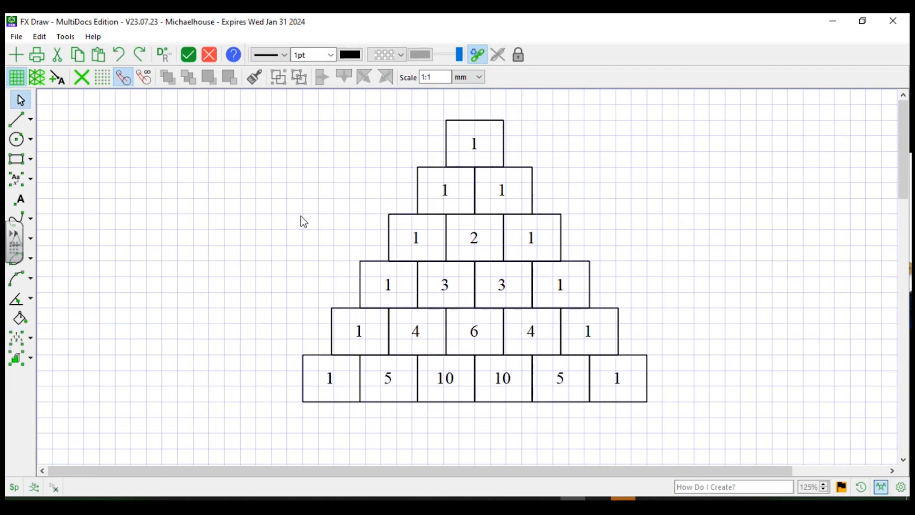
Set the Pascal's Triangle to stop at row 8 in its properties.
left_click(461, 276)
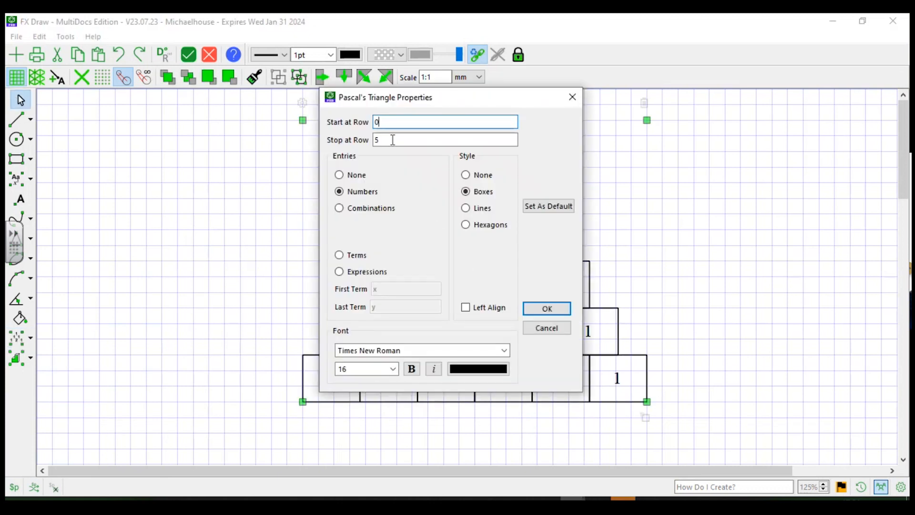
left_click(395, 141)
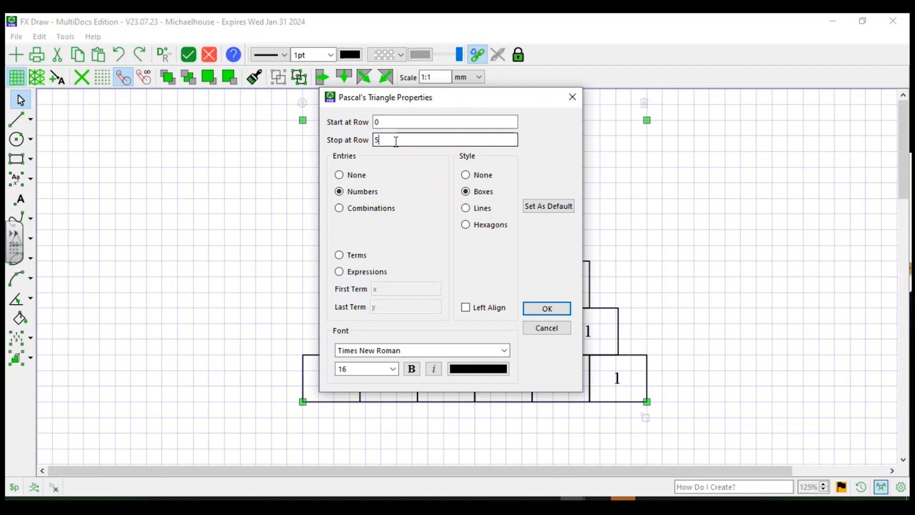
key("BackSpace")
left_click(537, 310)
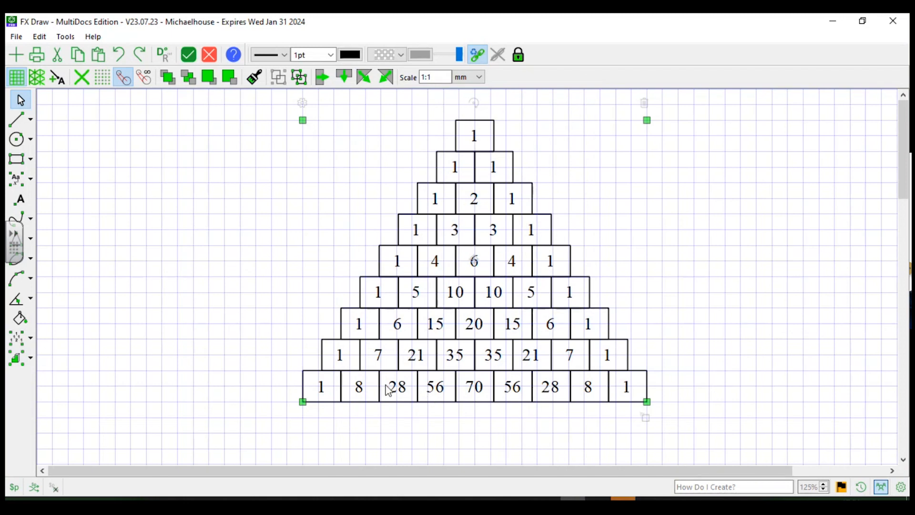
Delete the number pyramid and place a large square pyramid with dashed hidden edges and height line from the Prisms, Pyramids, Cones, Cylinders gallery.
key("Delete")
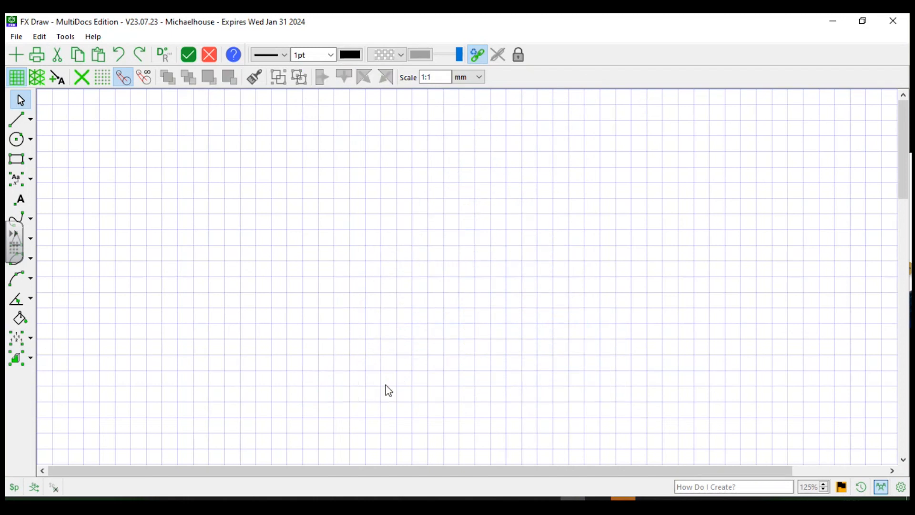
left_click(32, 360)
left_click(75, 360)
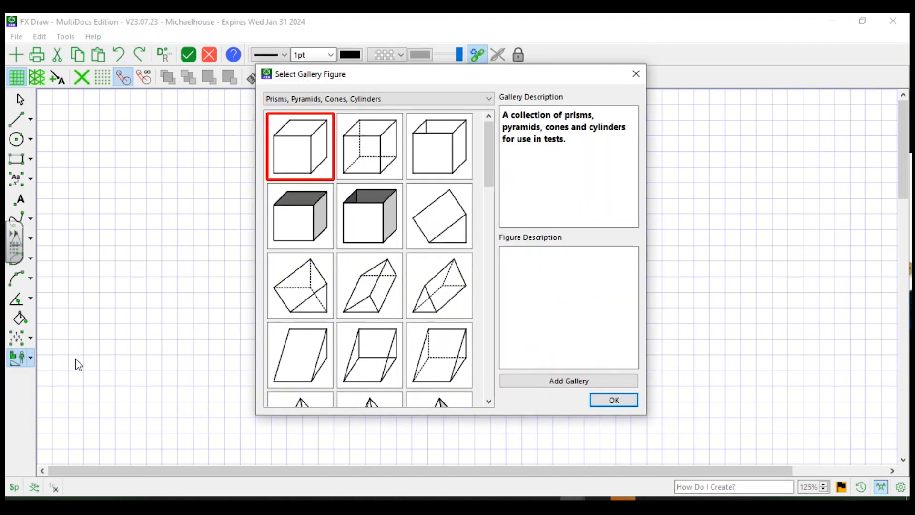
left_click(377, 101)
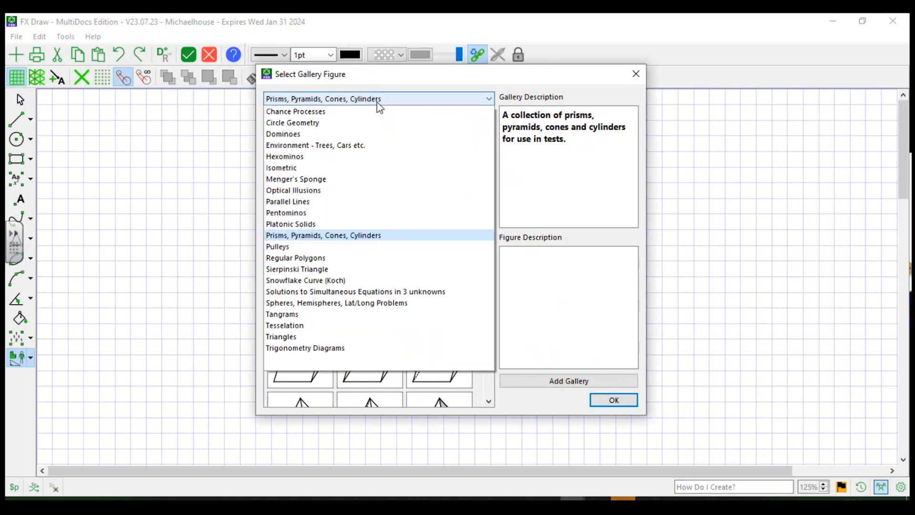
left_click(379, 102)
scroll(413, 290, "down", 5)
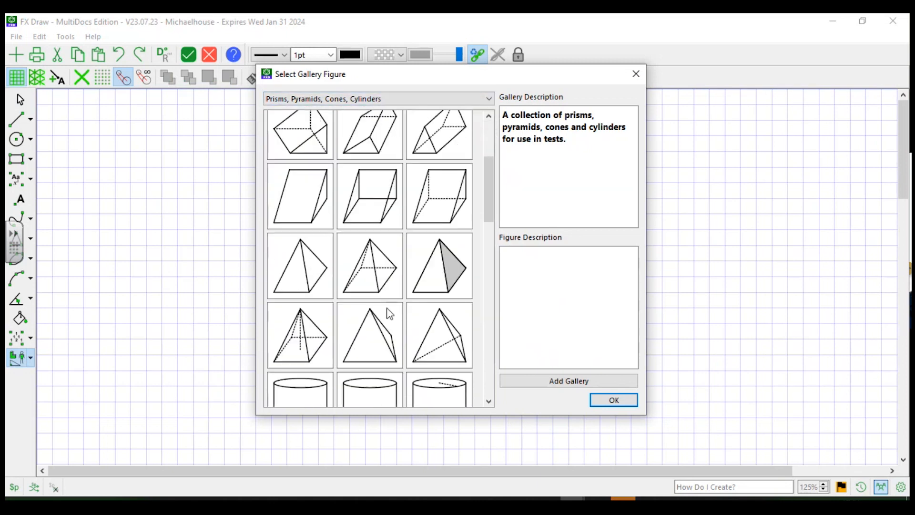
left_click(274, 302)
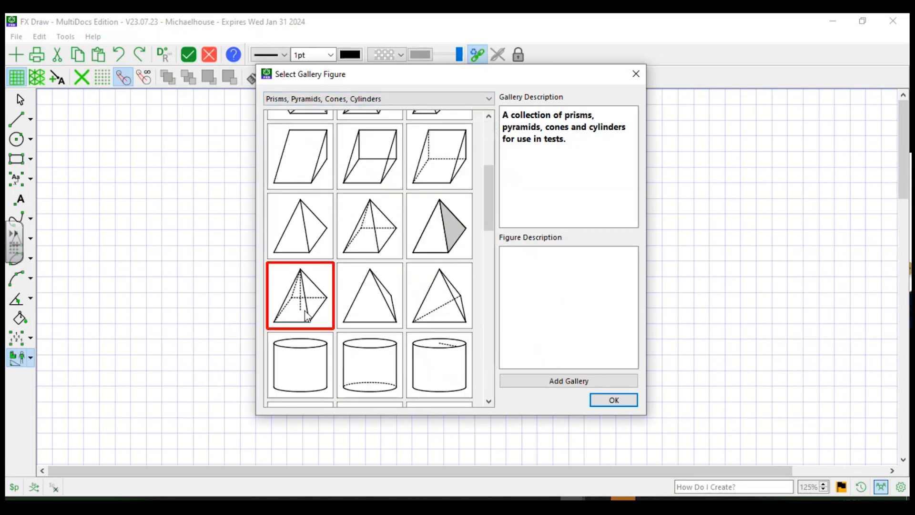
left_click(613, 401)
left_click_drag(363, 142, 642, 403)
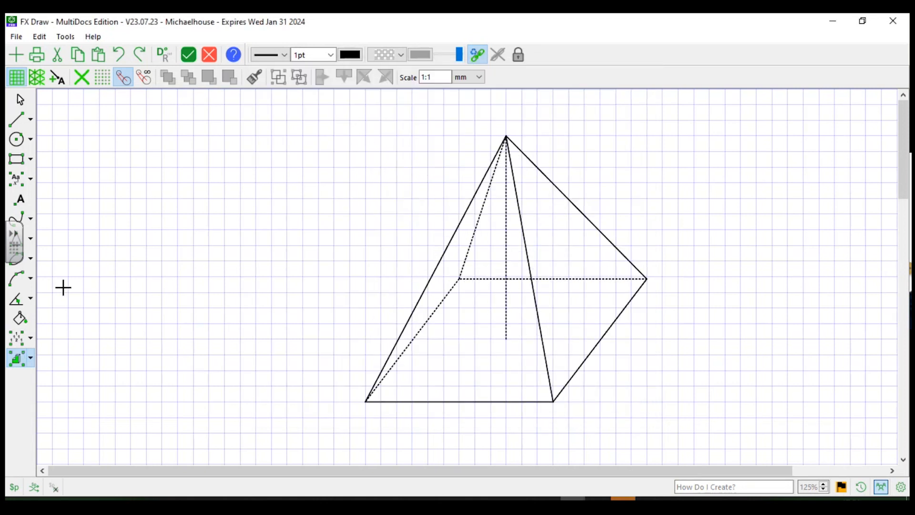
Look through the Prisms, Pyramids, Cones, Cylinders gallery figures and the list of other available gallery collections.
left_click(29, 366)
left_click(64, 359)
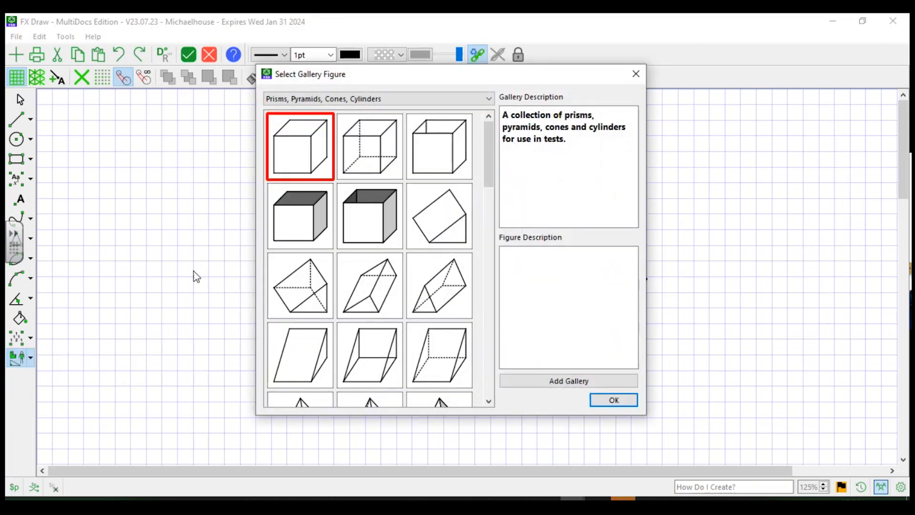
scroll(352, 326, "down", 8)
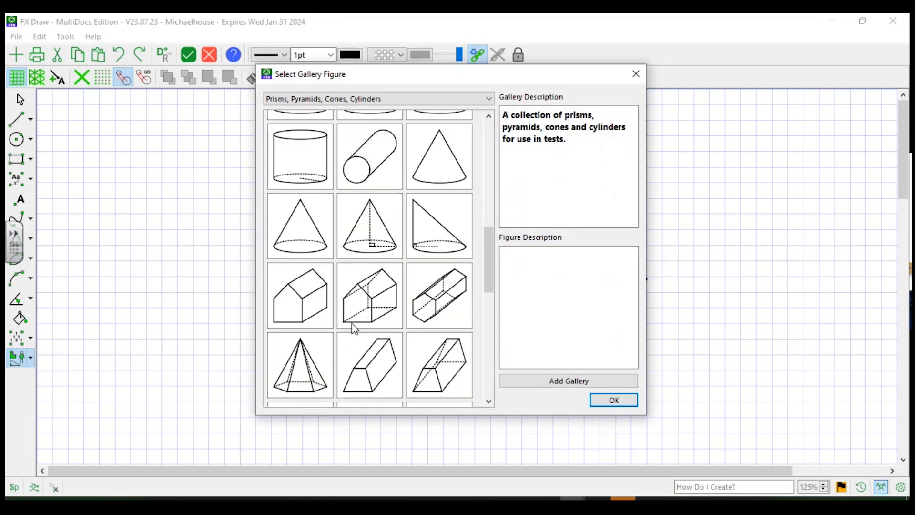
scroll(354, 329, "down", 3)
scroll(353, 332, "down", 2)
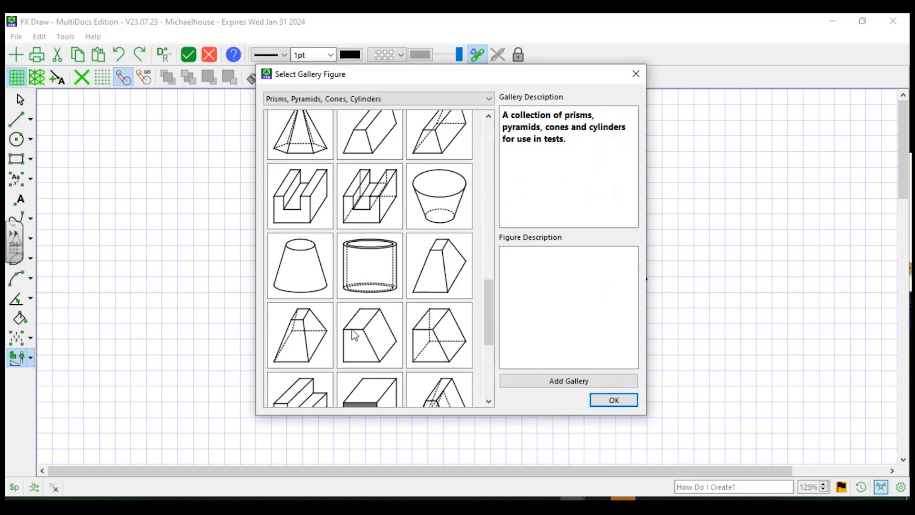
scroll(367, 324, "down", 2)
scroll(368, 324, "up", 5)
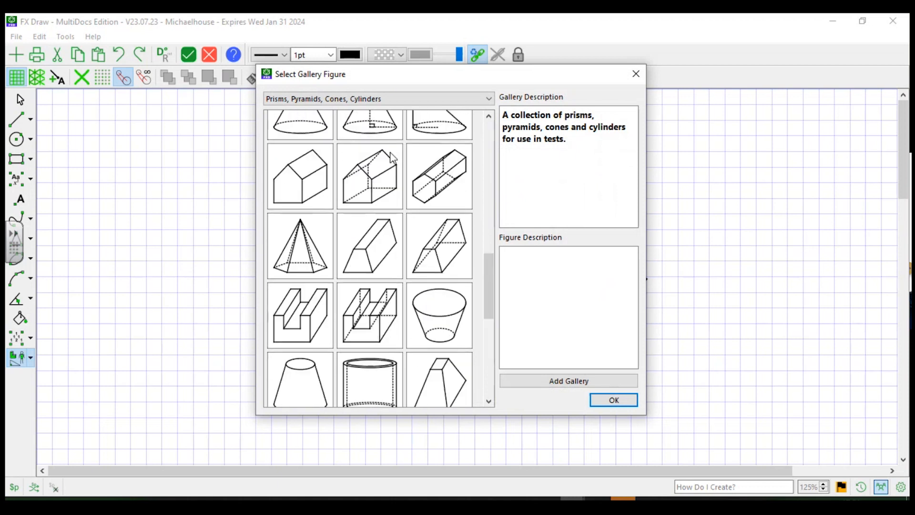
left_click(488, 99)
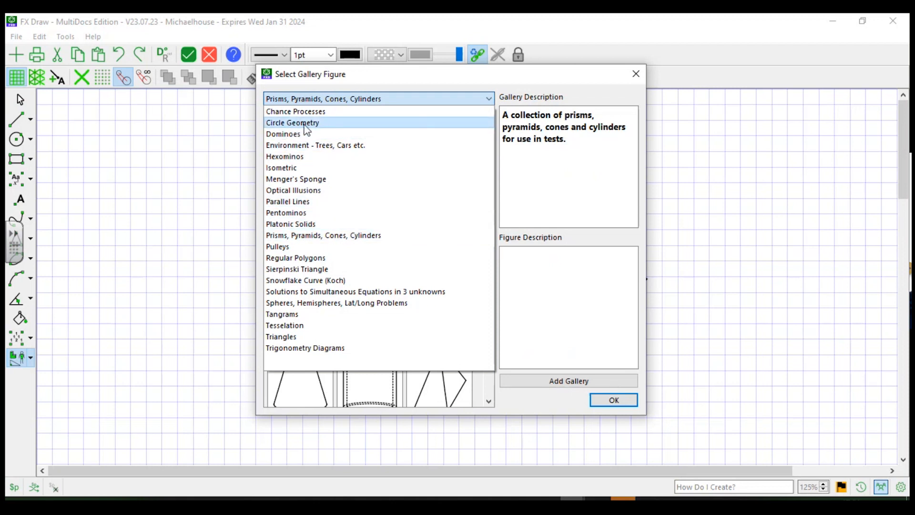
left_click(306, 257)
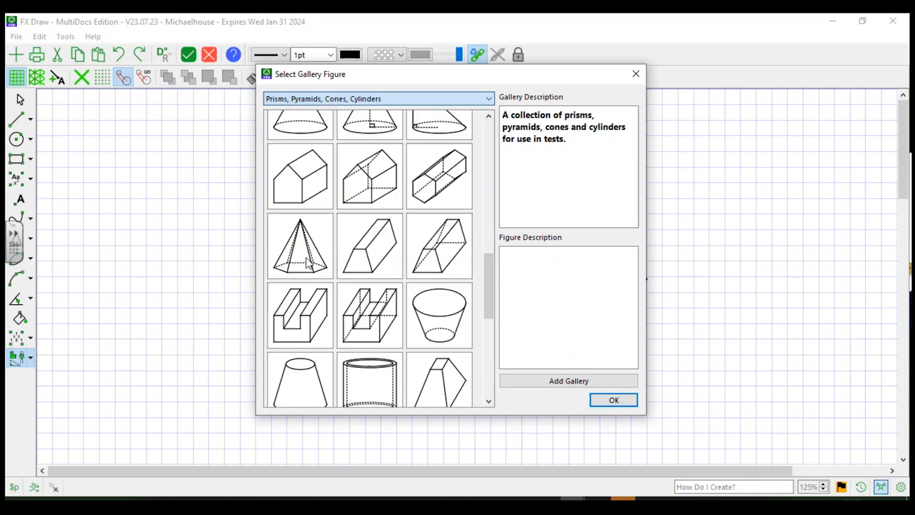
left_click(615, 400)
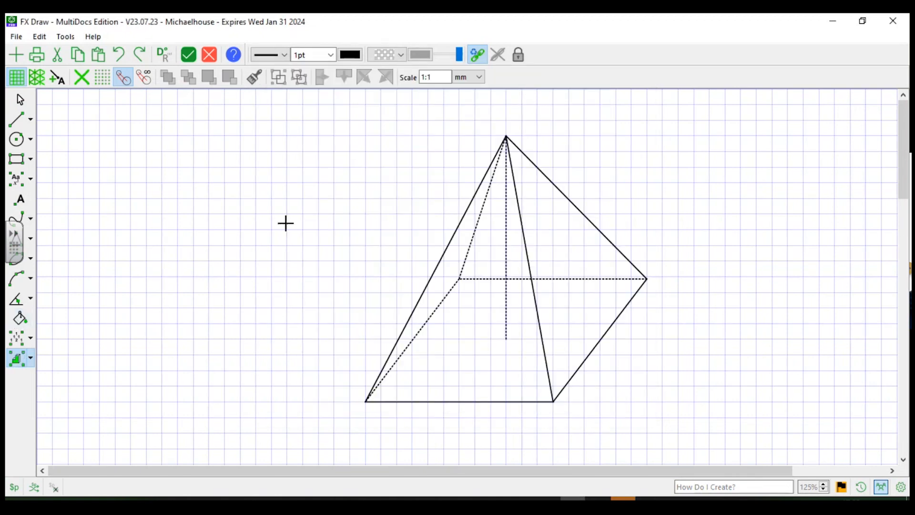
Delete the square pyramid and draw a regular pentagon standing on a horizontal base edge about 35 mm long.
key("ctrl+a")
key("Delete")
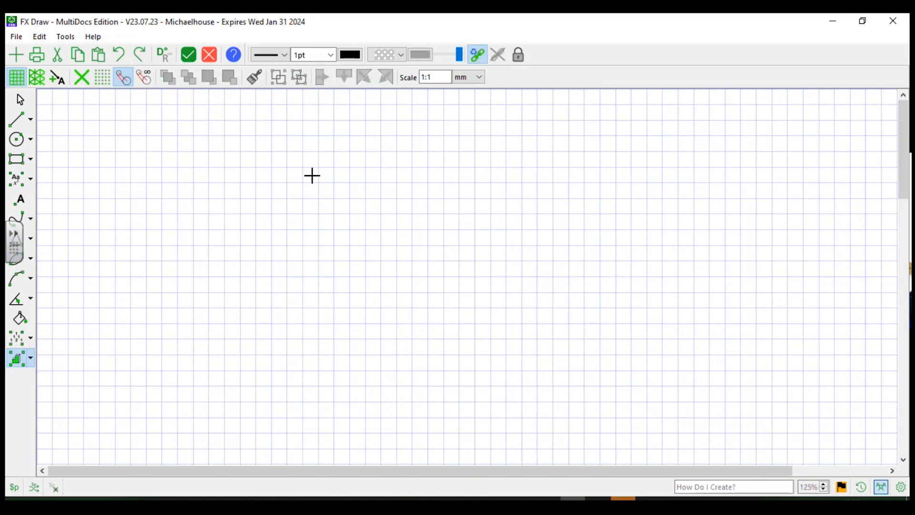
left_click(31, 238)
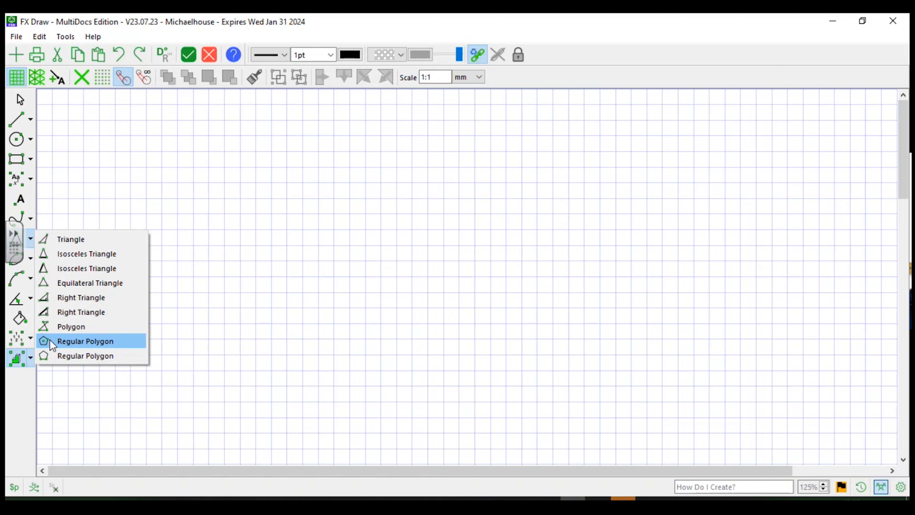
left_click(49, 358)
left_click(302, 339)
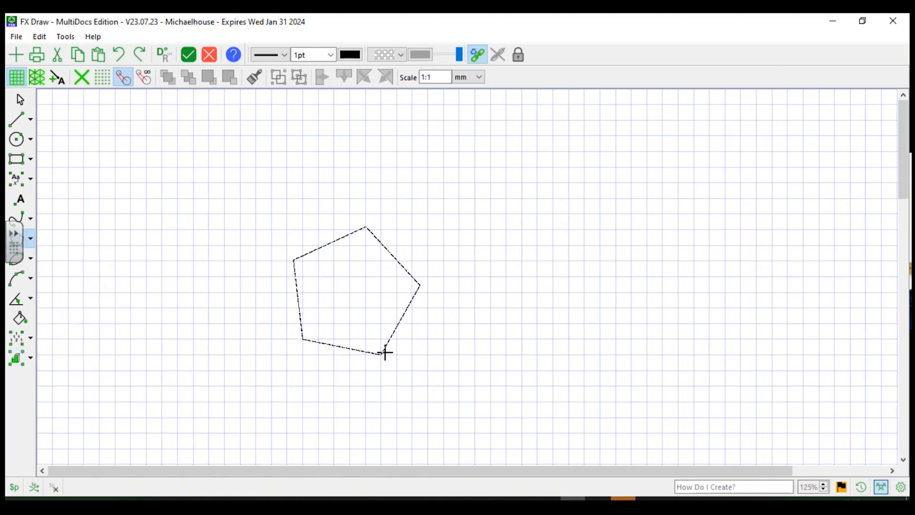
left_click(411, 342)
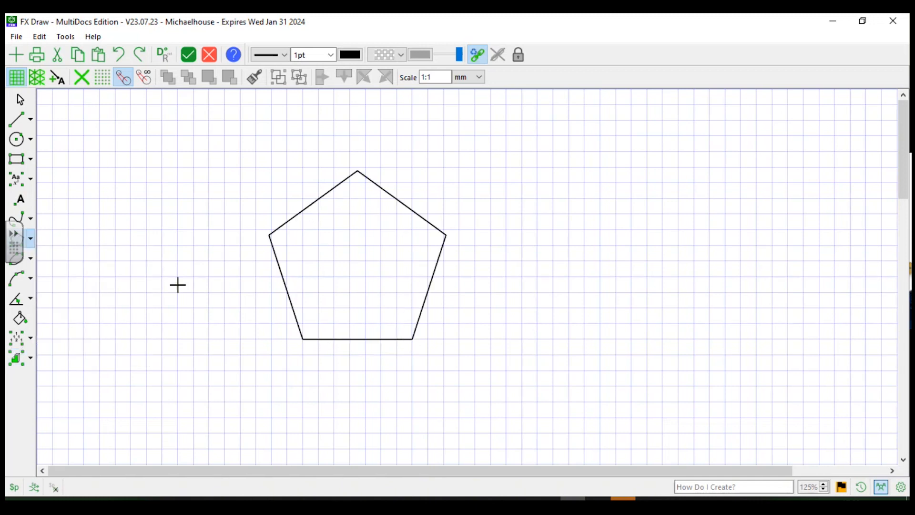
Set the regular polygon's number of sides to 22 and shrink it to a perimeter of about 246 mm.
left_click(20, 99)
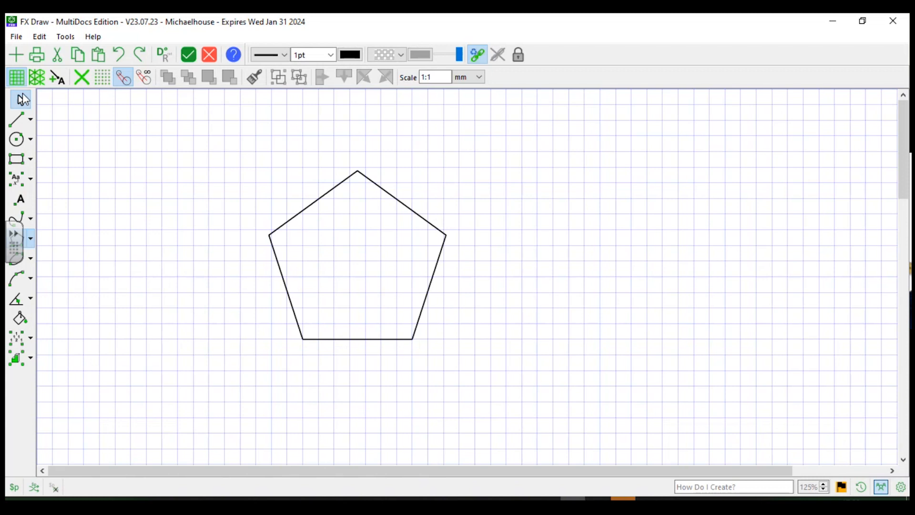
left_click(355, 342)
right_click(355, 342)
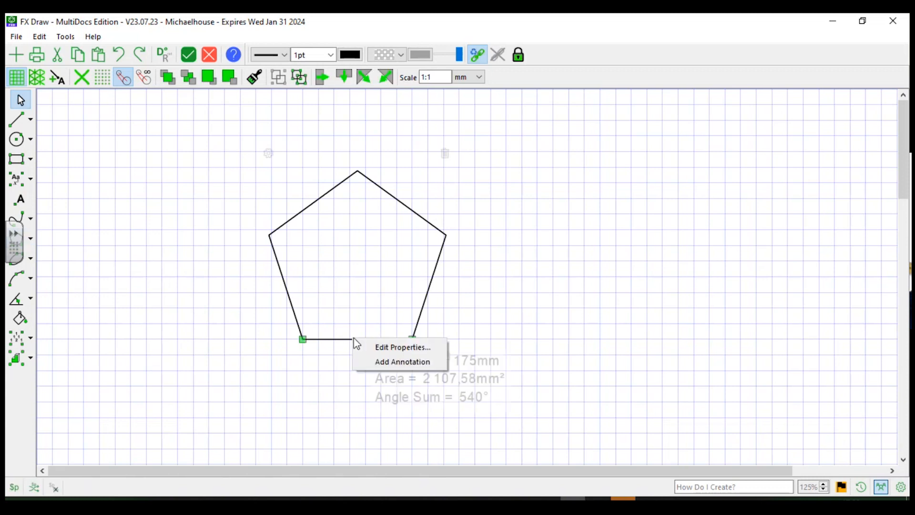
left_click(384, 347)
left_click(327, 213)
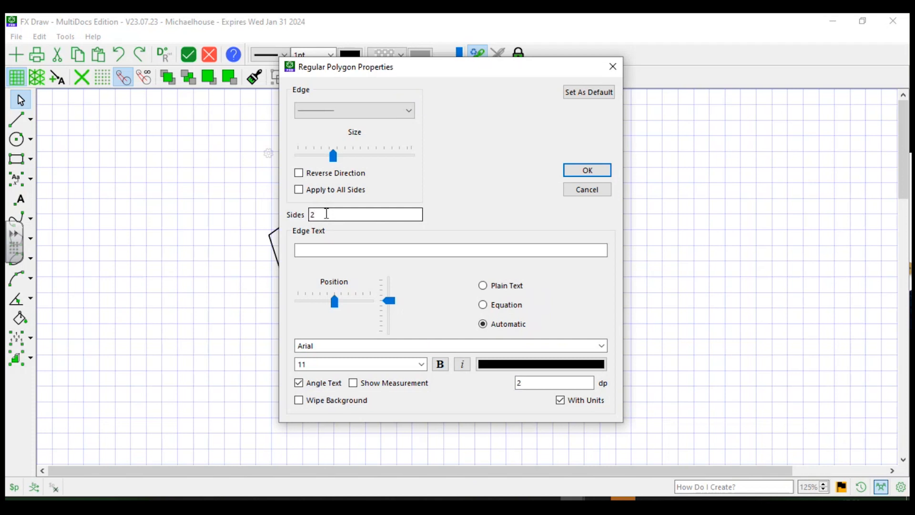
type("22")
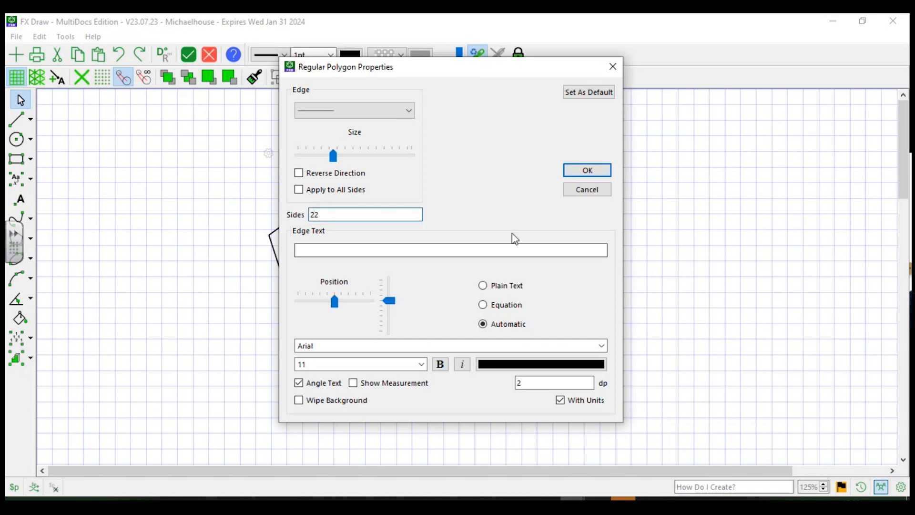
left_click(583, 170)
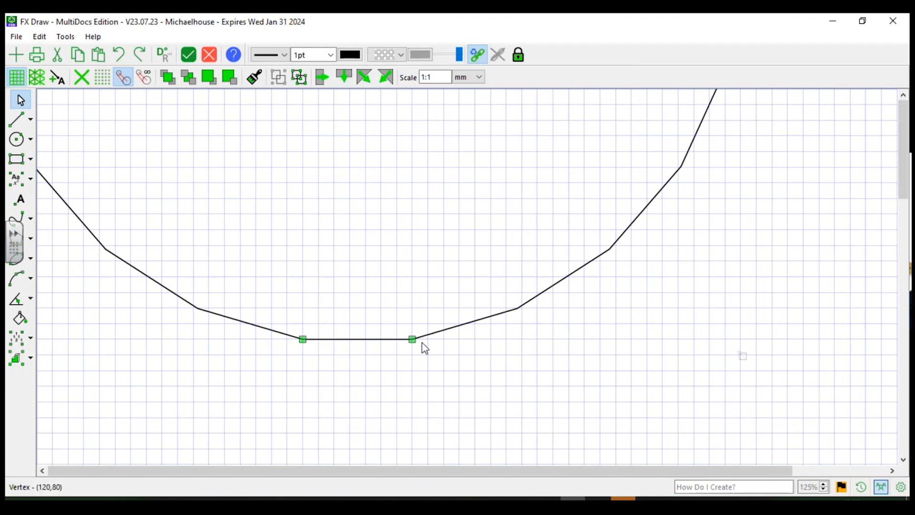
left_click_drag(414, 340, 326, 384)
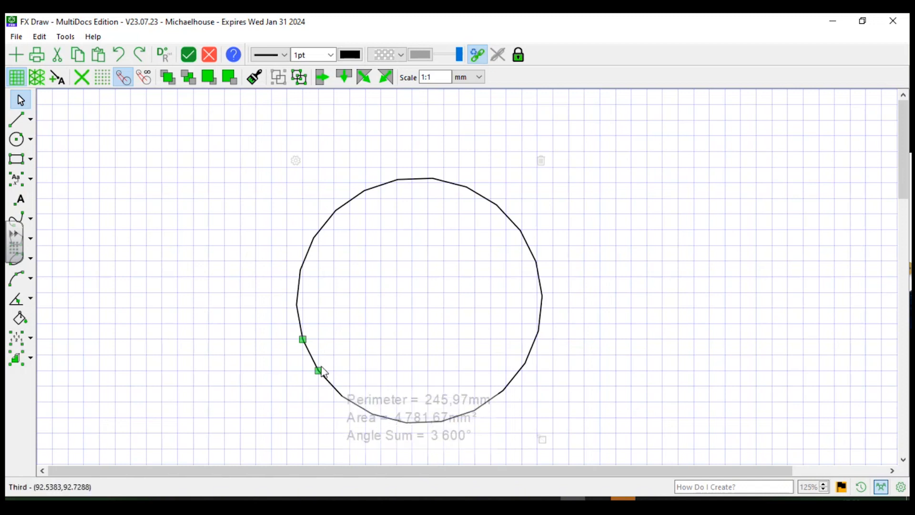
Set the regular polygon's number of sides to 8 and enlarge the octagon so its base edge lies horizontal.
right_click(318, 371)
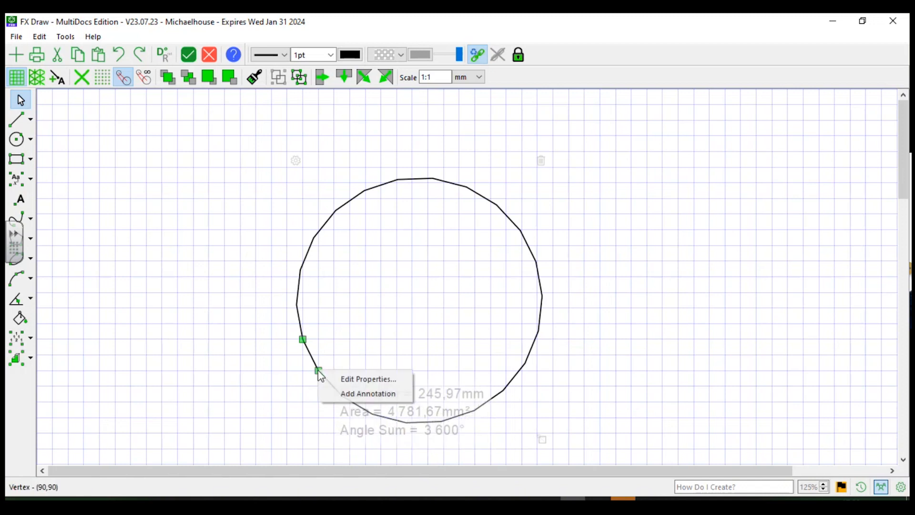
left_click(341, 381)
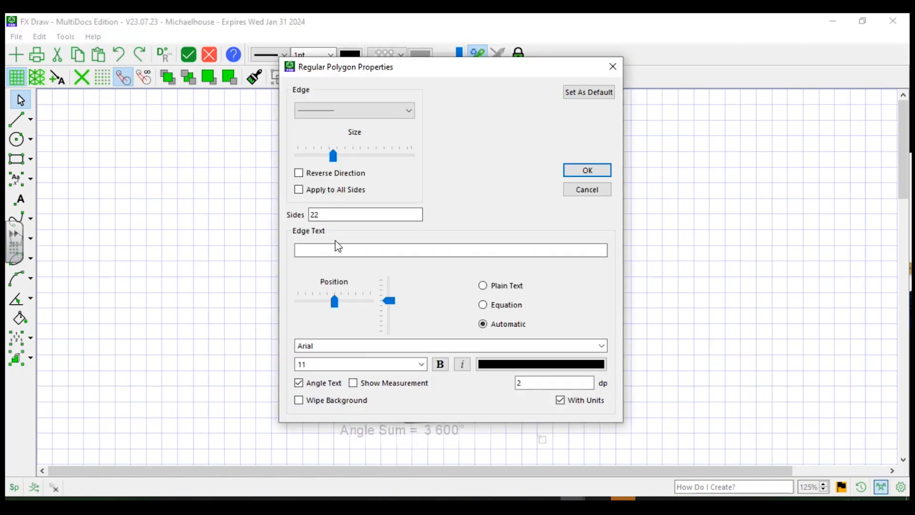
left_click_drag(345, 213, 270, 210)
type("8")
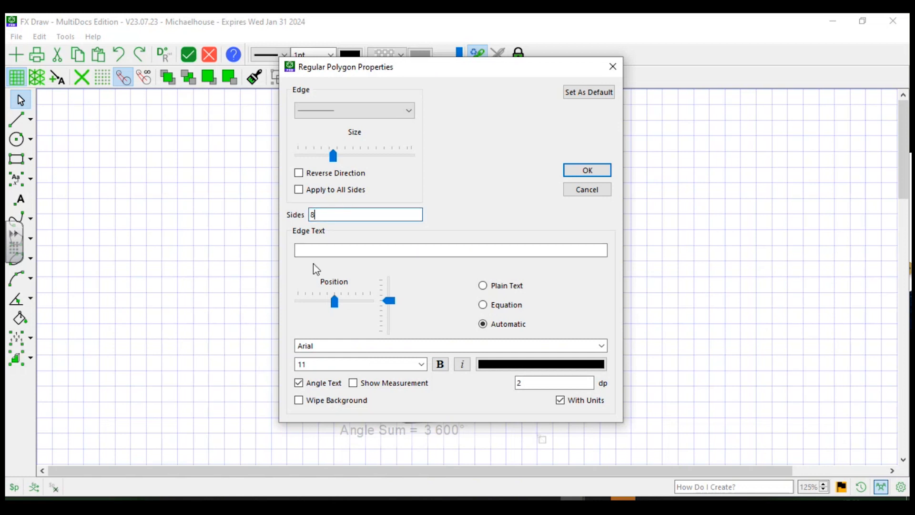
left_click(576, 170)
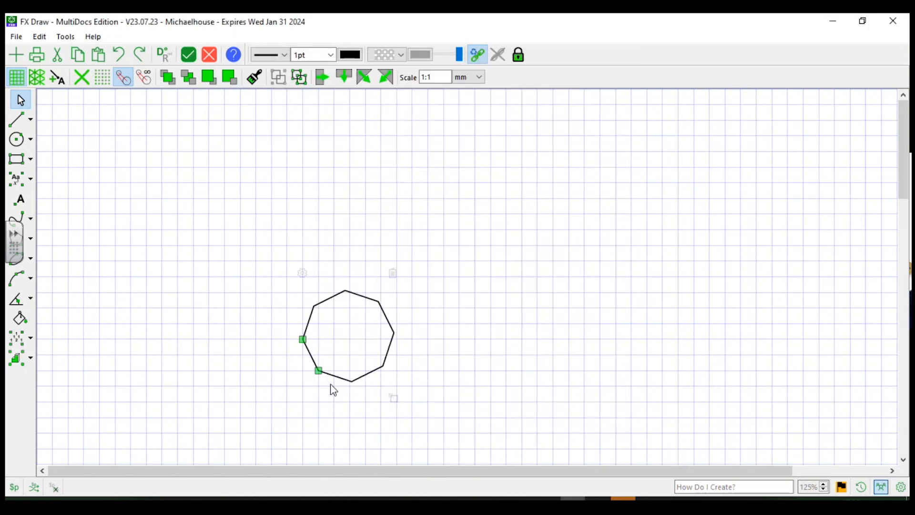
left_click_drag(318, 370, 365, 401)
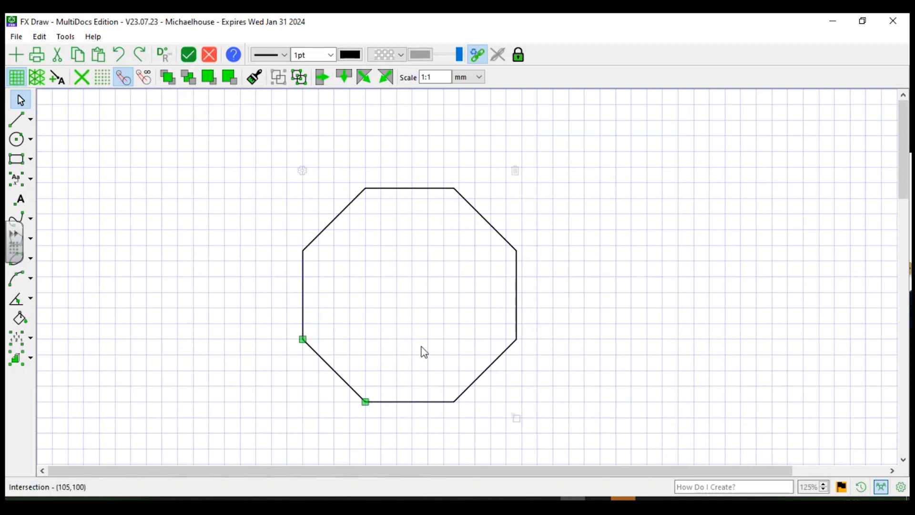
left_click(120, 213)
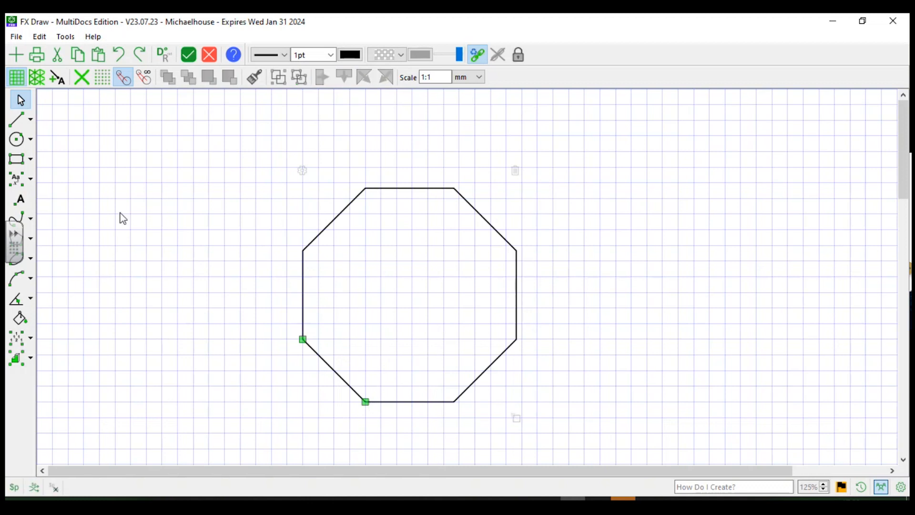
Draw a line inside the octagon from the midpoint of its upper horizontal edge to the left end of its base edge.
left_click(17, 120)
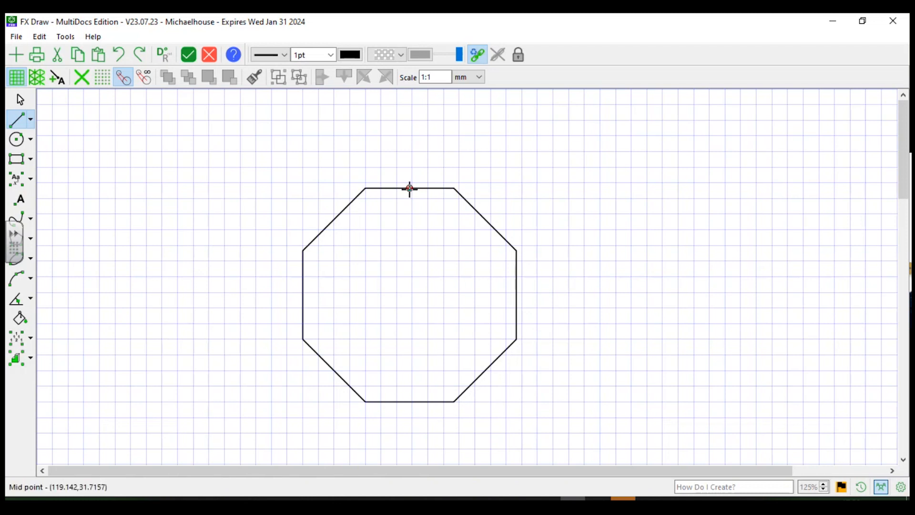
left_click_drag(409, 188, 366, 401)
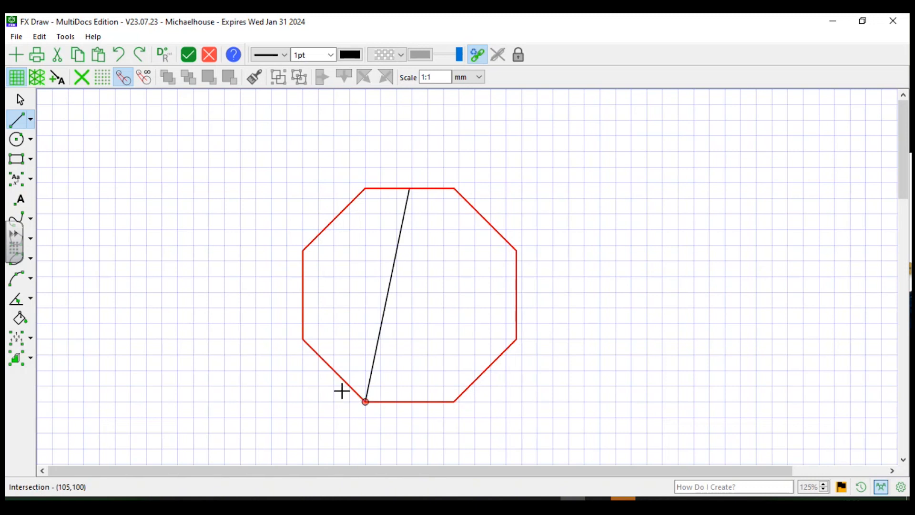
left_click(19, 101)
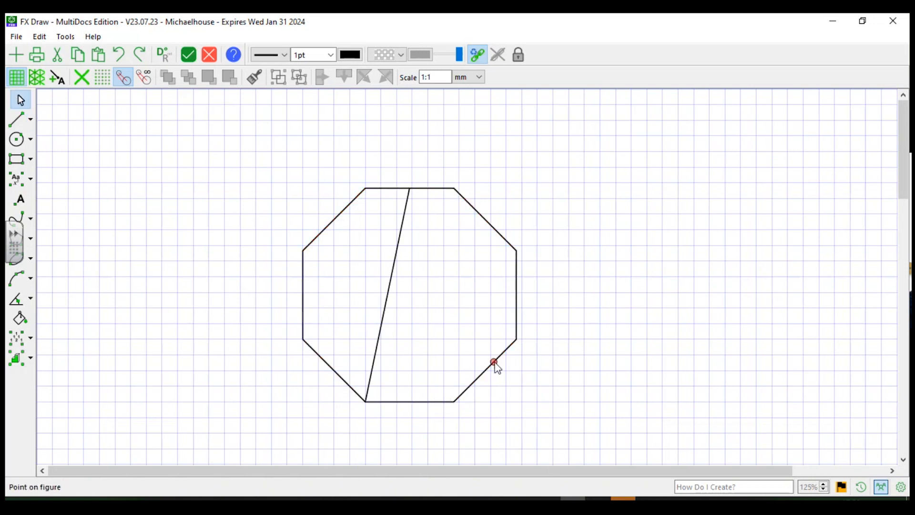
Rotate and enlarge the octagon by moving the free defining vertex outward and down, keeping the other defining vertex fixed.
left_click(517, 313)
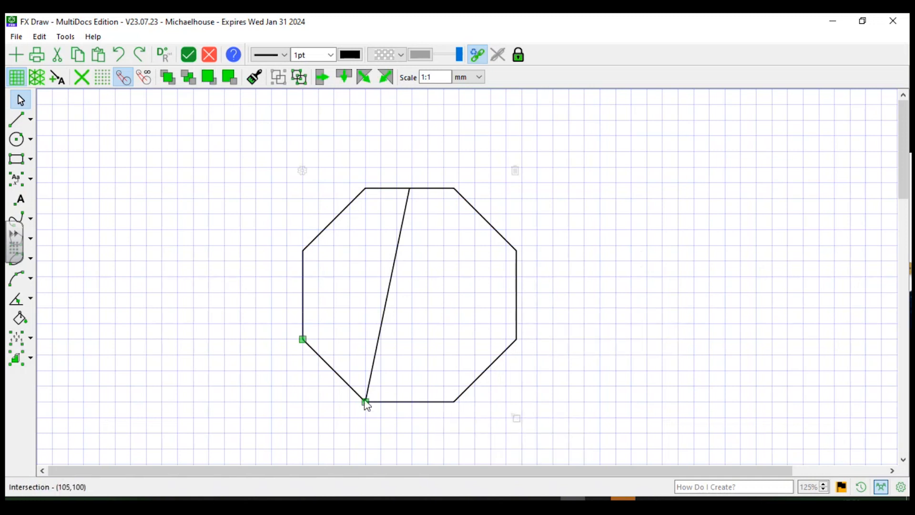
left_click_drag(306, 343, 286, 354)
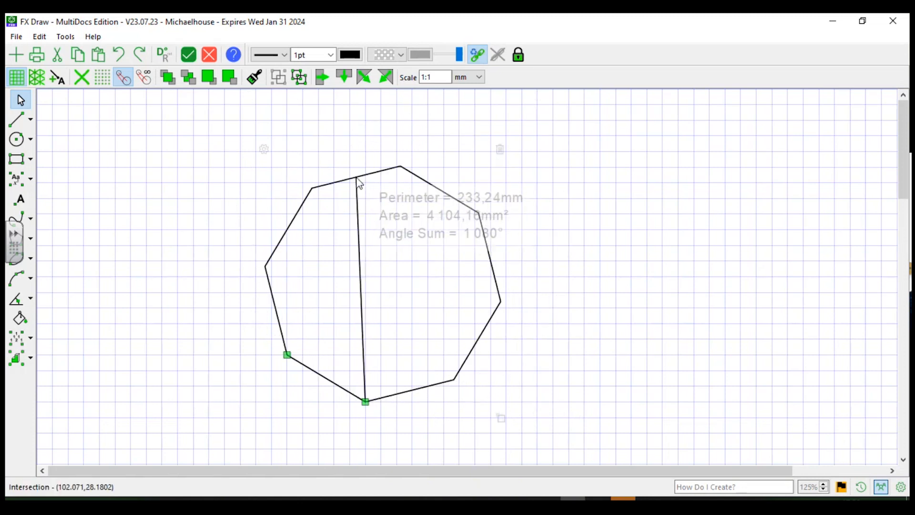
left_click_drag(288, 356, 269, 388)
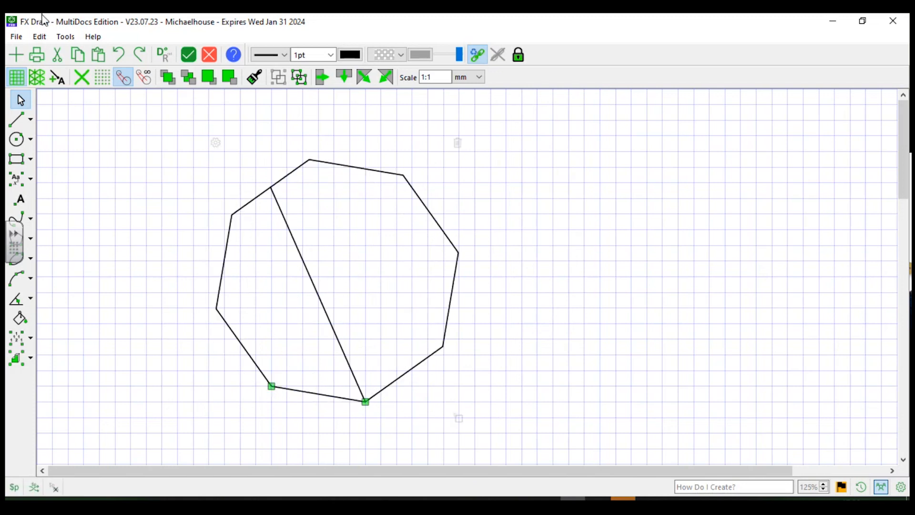
Return the finished octagon drawing to the Word document and shrink the picture proportionally to about 2.2 inches wide.
left_click(192, 50)
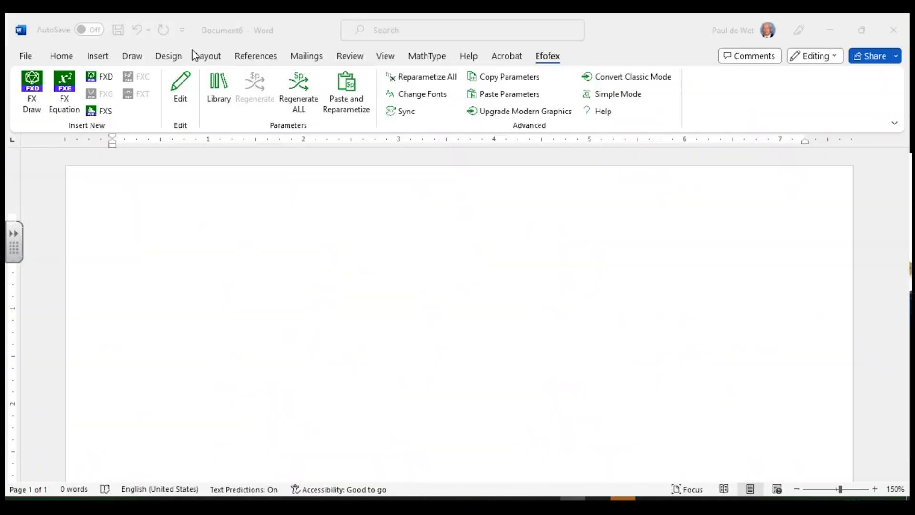
scroll(356, 347, "down", 1)
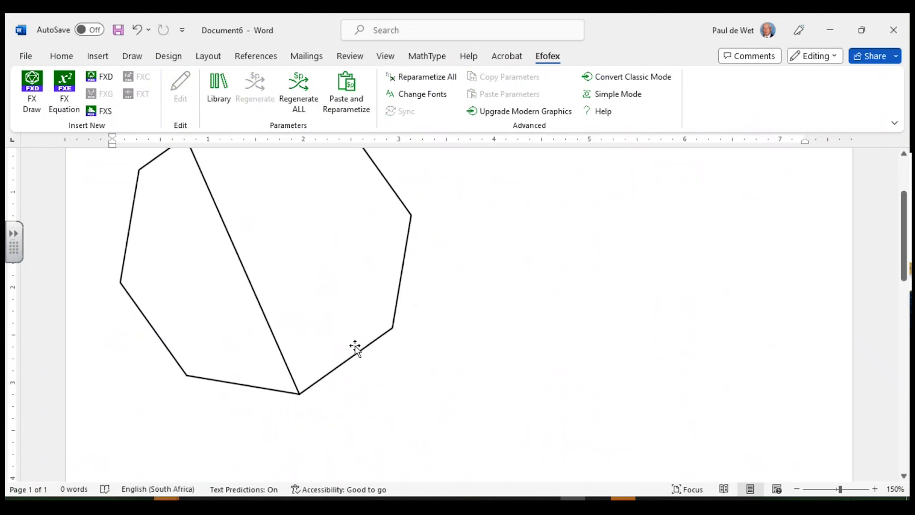
scroll(427, 376, "up", 2)
left_click(413, 289)
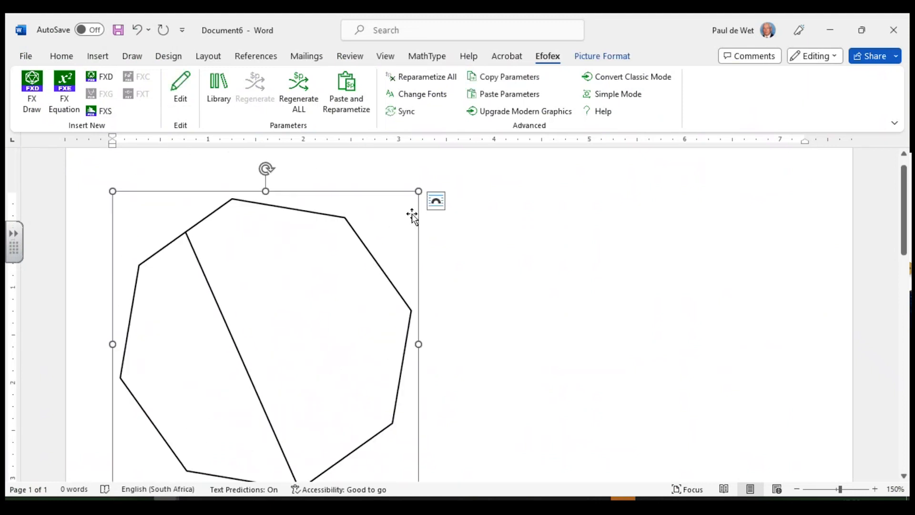
left_click_drag(419, 190, 370, 249)
Insert the Michaelhouse logo directly after the octagon picture by entering the autocorrect text "mcl" followed by a space.
left_click(428, 290)
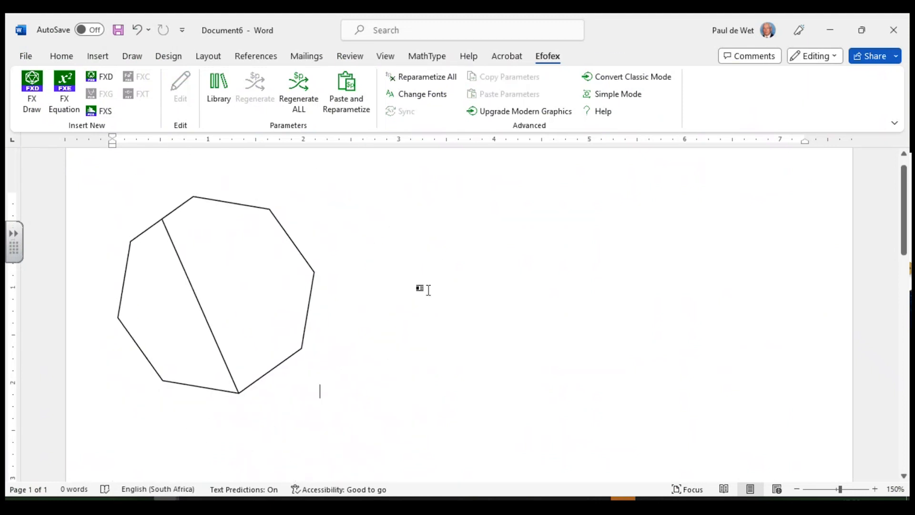
type("mc")
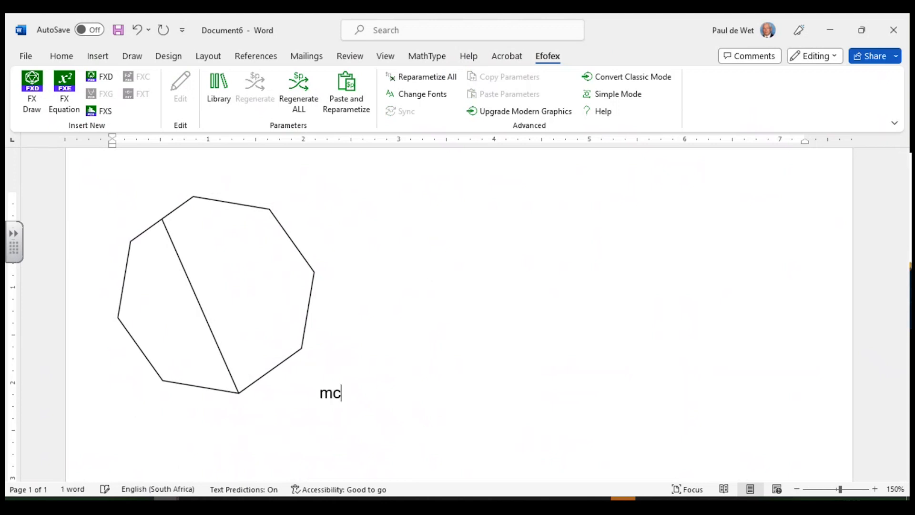
type("l")
key("space")
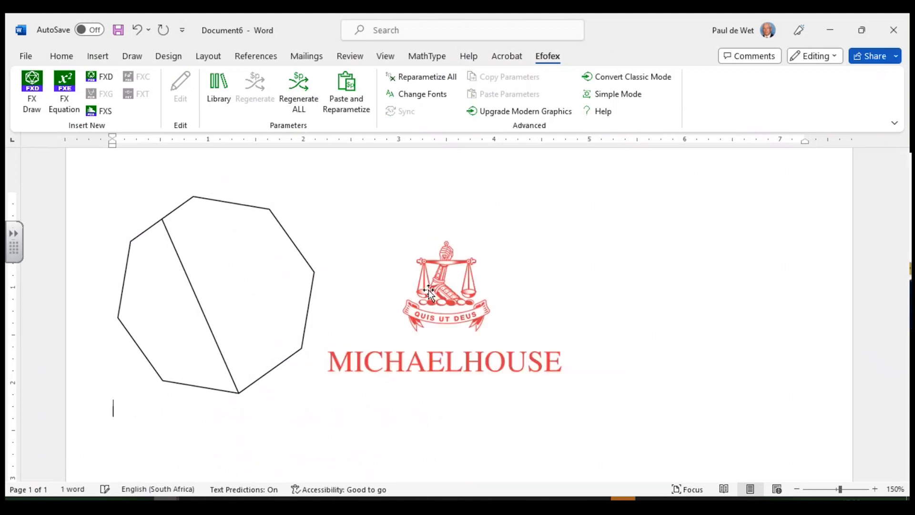
Set the octagon picture's text wrapping to In Front of Text and move it to the right of the Michaelhouse logo.
left_click(311, 304)
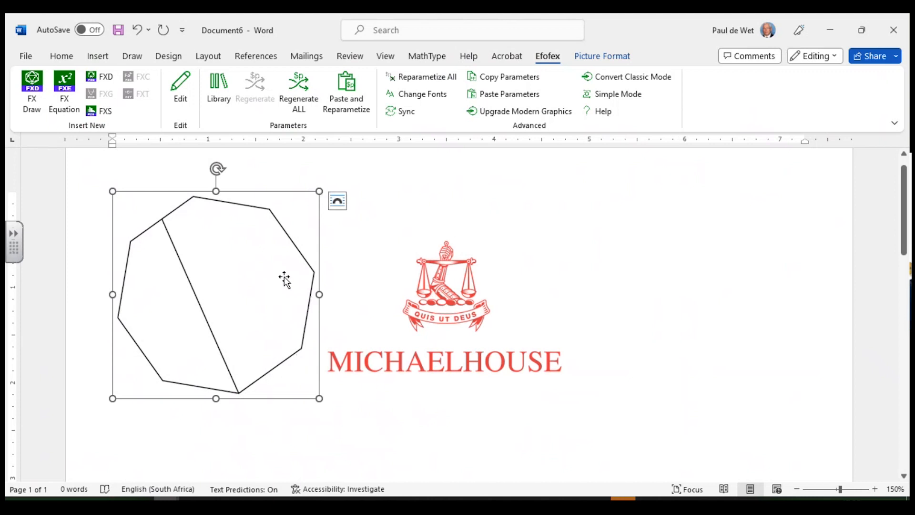
right_click(297, 250)
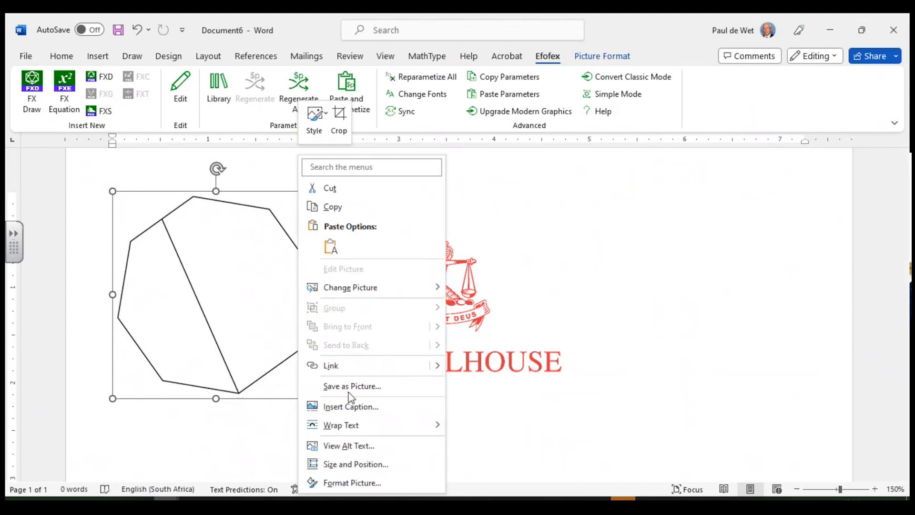
mouse_move(402, 432)
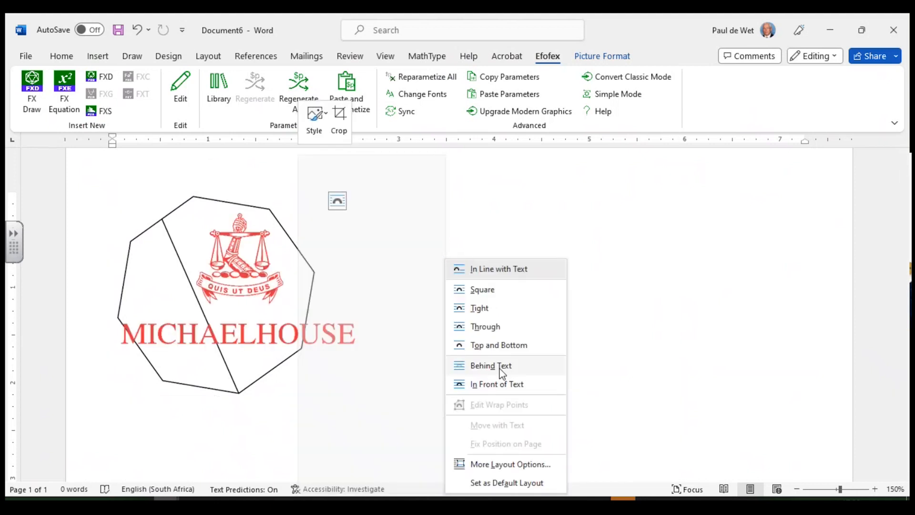
left_click(503, 384)
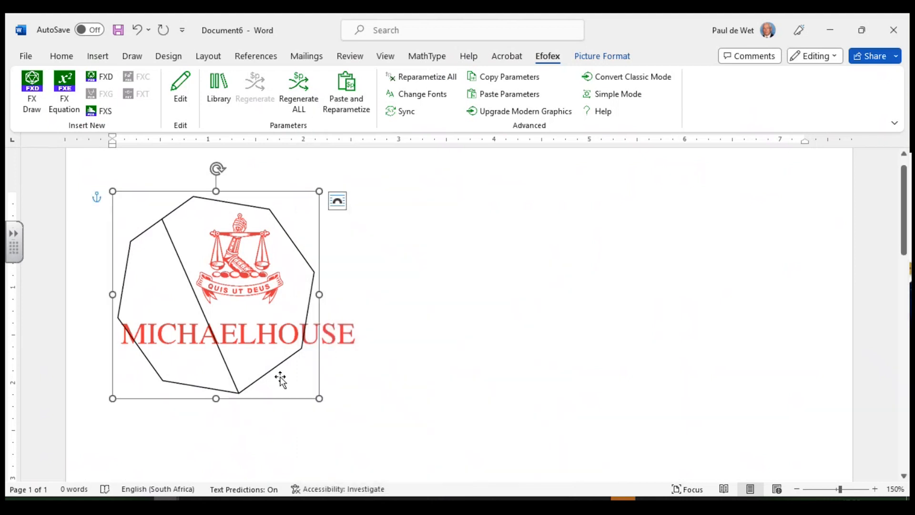
left_click_drag(255, 347, 459, 452)
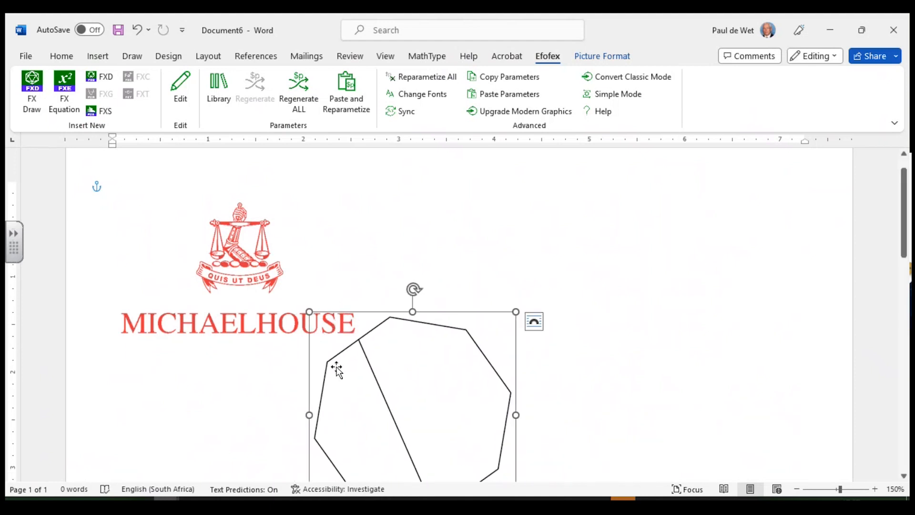
left_click_drag(374, 416, 515, 313)
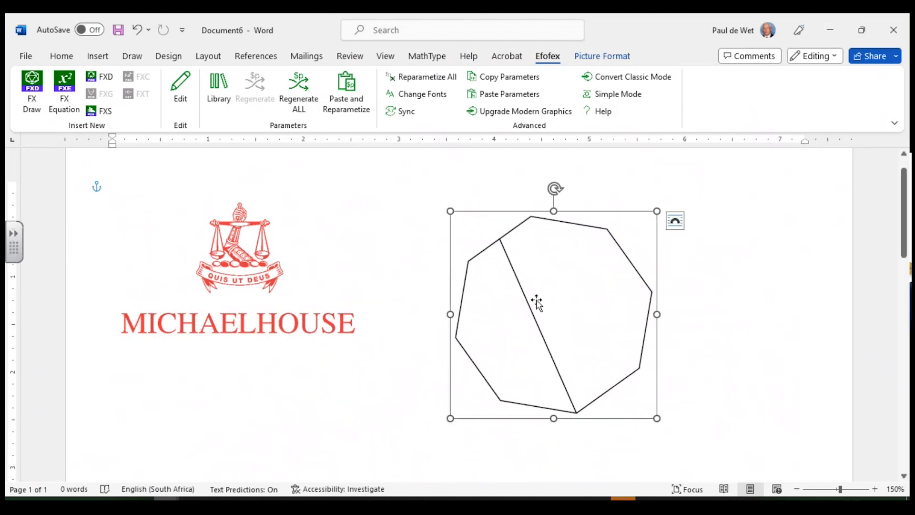
left_click(735, 361)
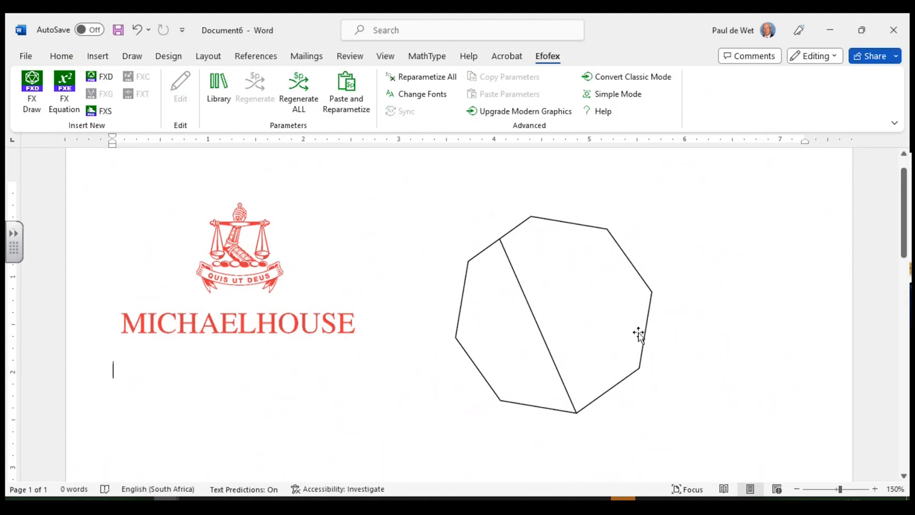
left_click(590, 369)
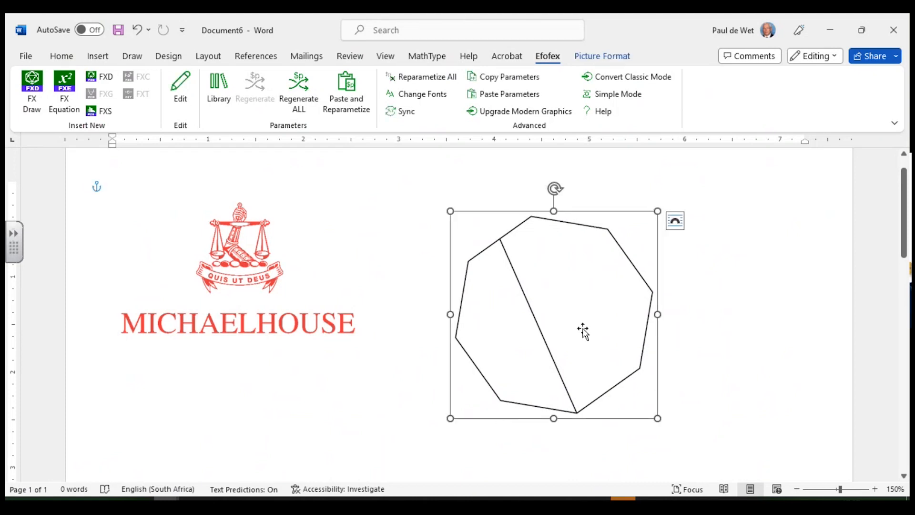
left_click(712, 354)
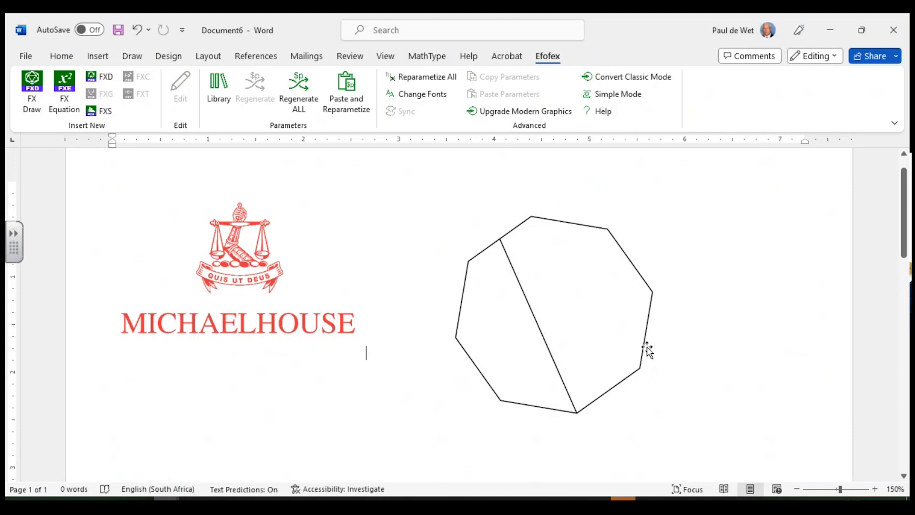
Reopen the octagon picture for editing in FX Draw and delete the octagon together with its inner line.
left_click(559, 338)
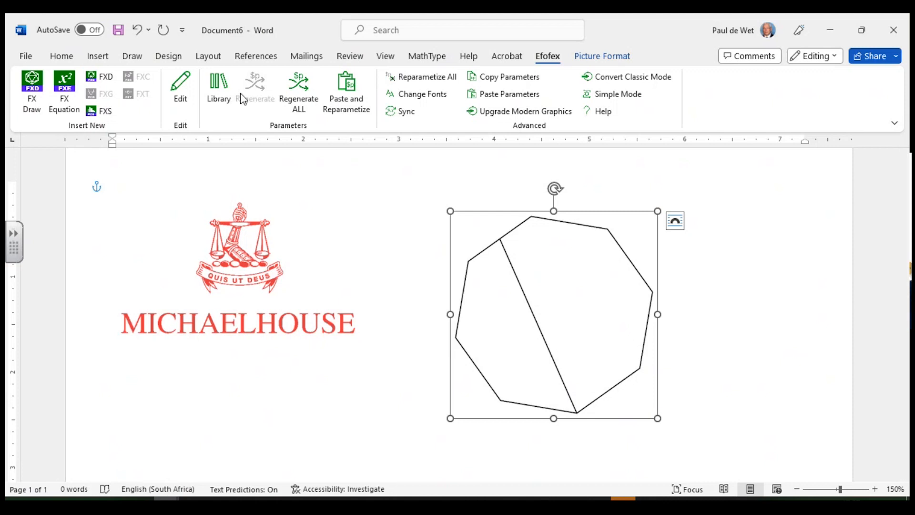
left_click(184, 94)
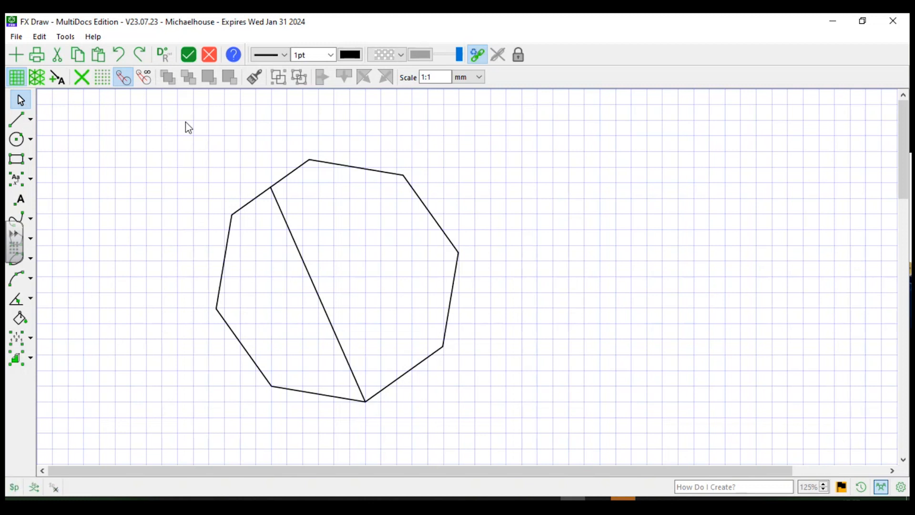
key("ctrl+a")
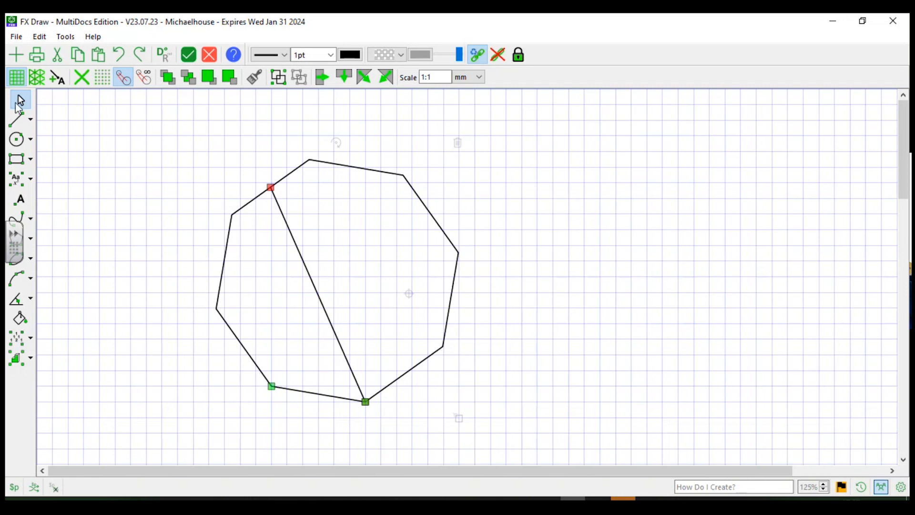
left_click(155, 173)
left_click_drag(182, 126, 545, 414)
key("Delete")
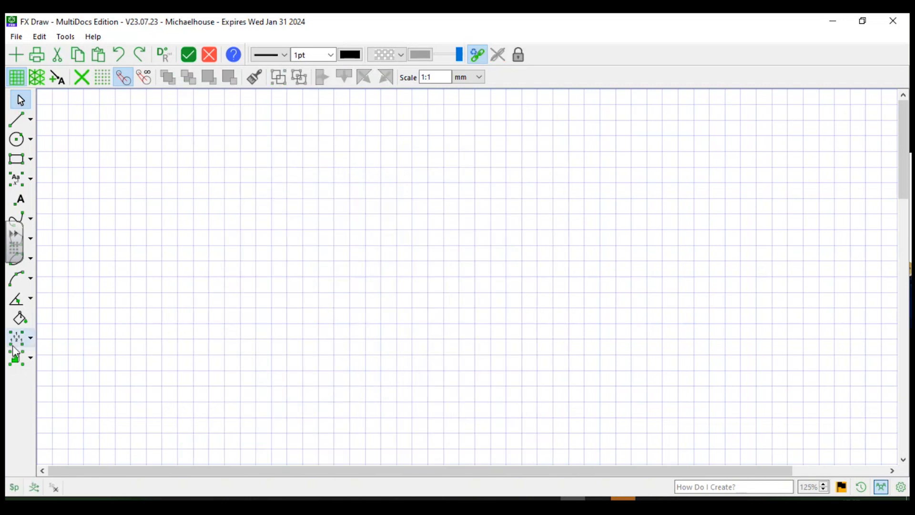
Draw a large Function Graph on the empty drawing area.
left_click(31, 341)
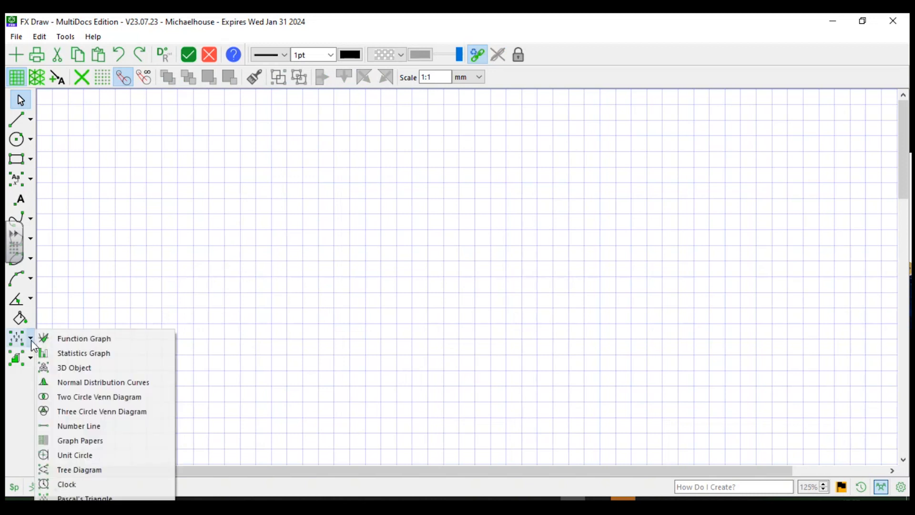
left_click(83, 340)
left_click_drag(131, 104, 561, 457)
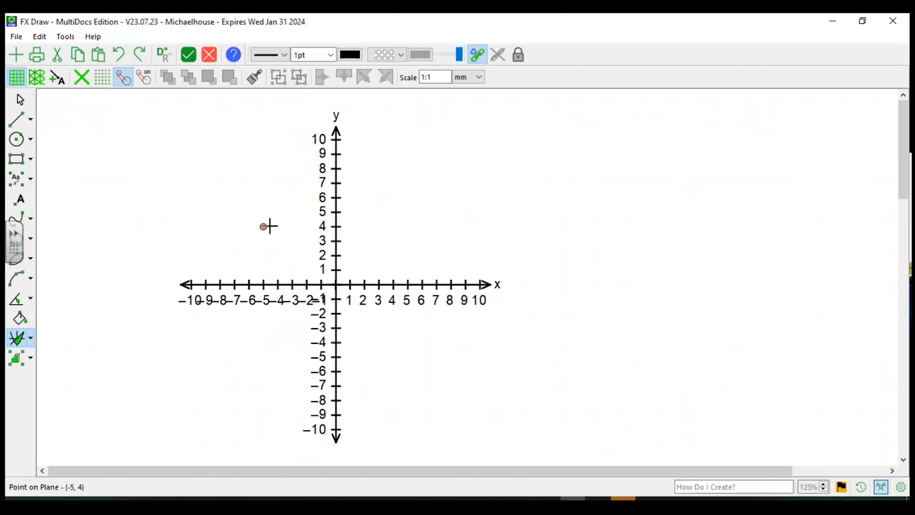
Enter 2x+4y=8 as the first function in the graph's Function Properties.
double_click(287, 210)
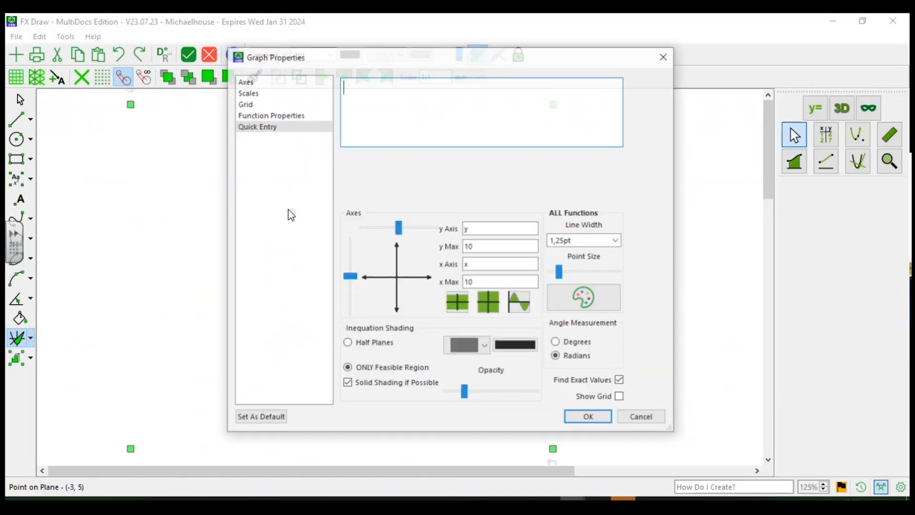
left_click(258, 115)
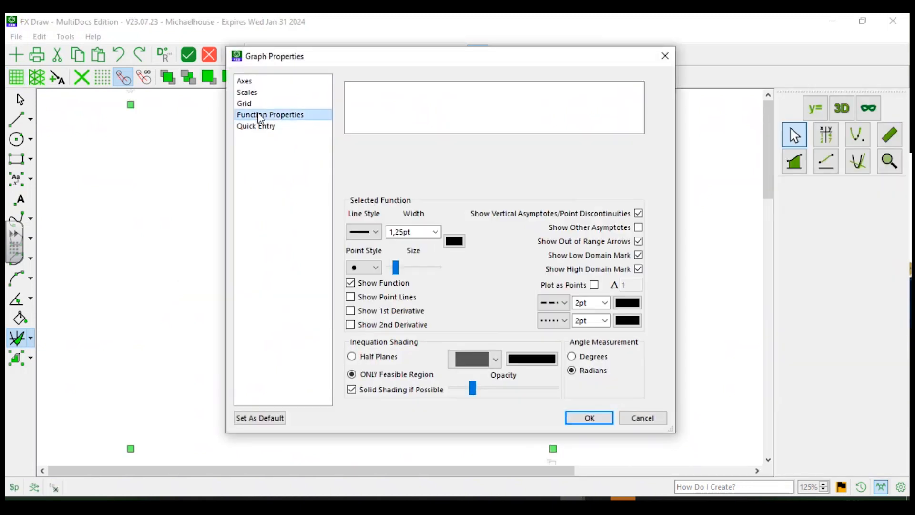
left_click(400, 103)
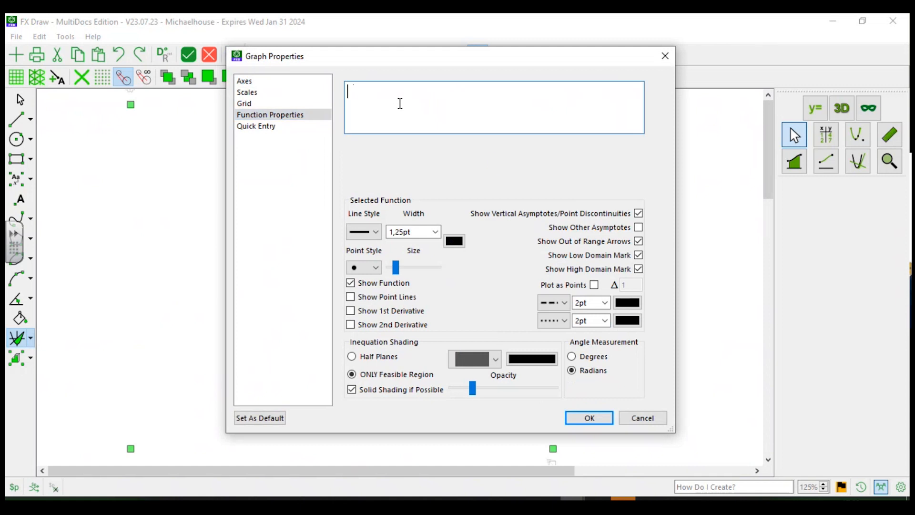
type("2x+")
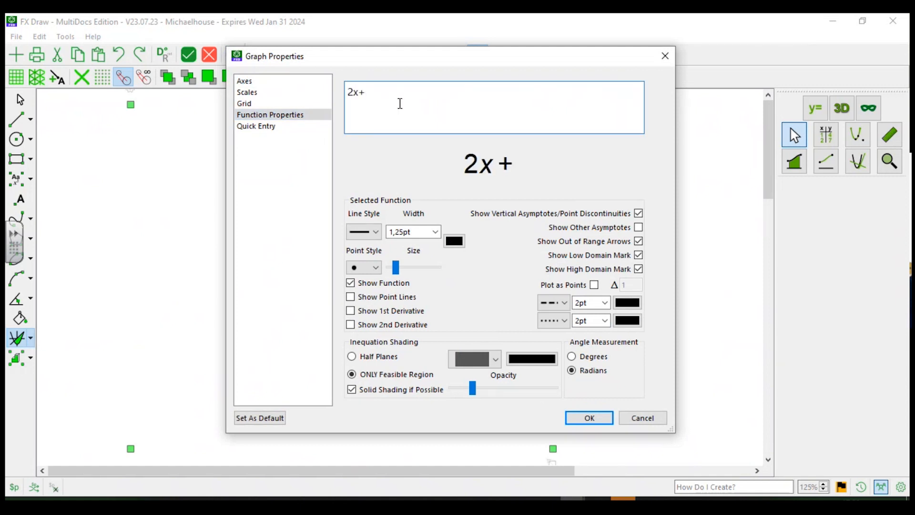
type("4y")
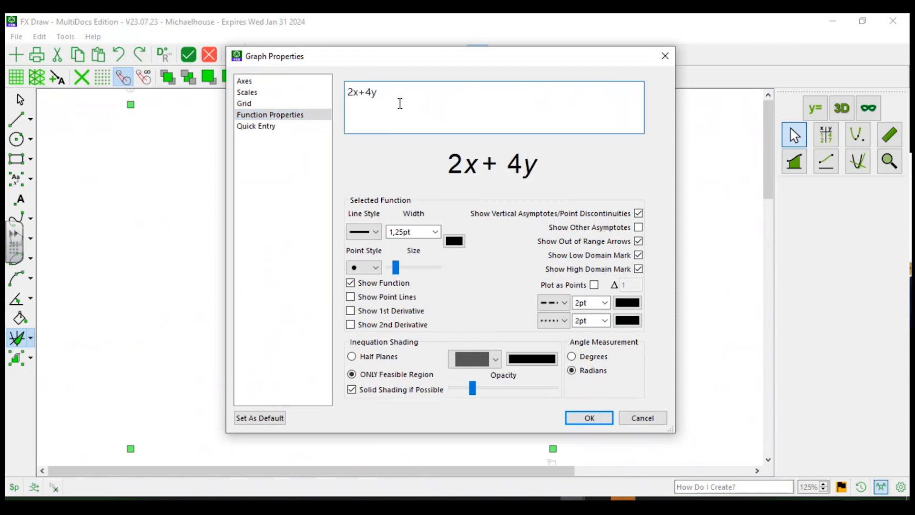
type("=8")
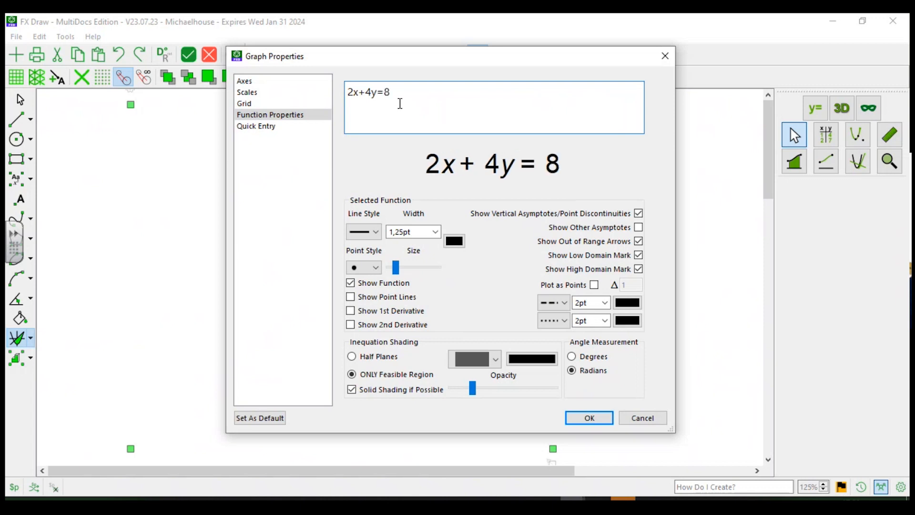
key("Return")
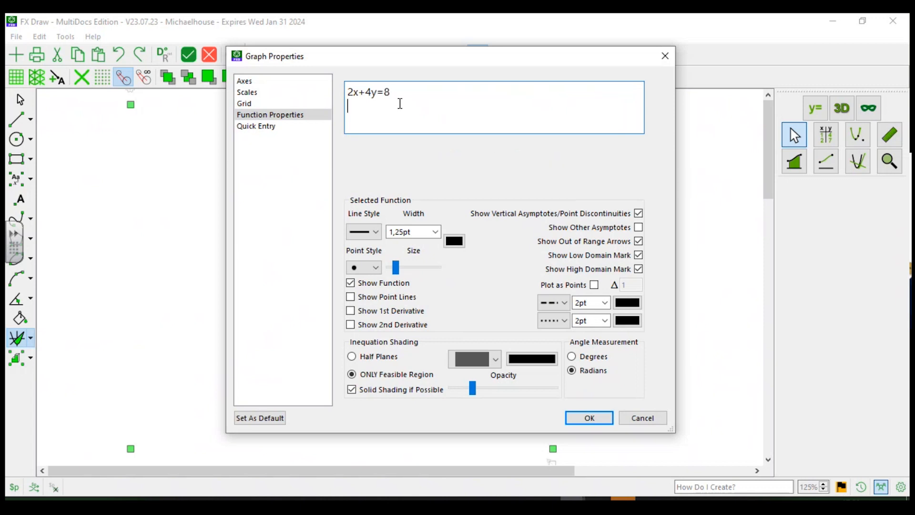
Add f(x)=xx+2x as the second function and apply the graph properties to plot both functions.
type("f(x")
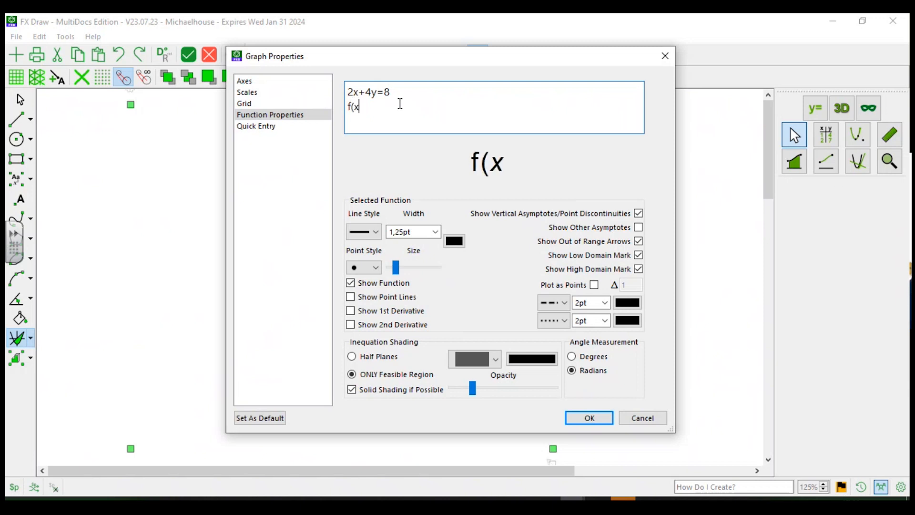
type(")=xx3")
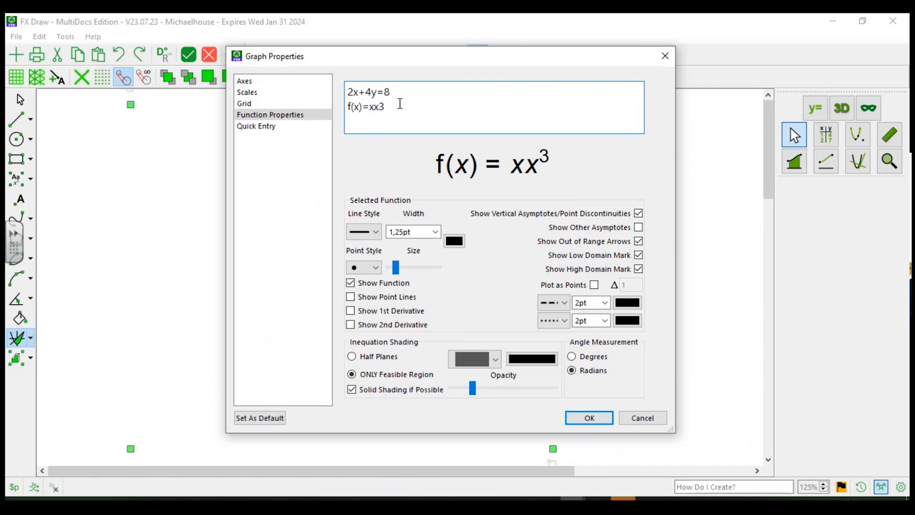
key("BackSpace")
type("+")
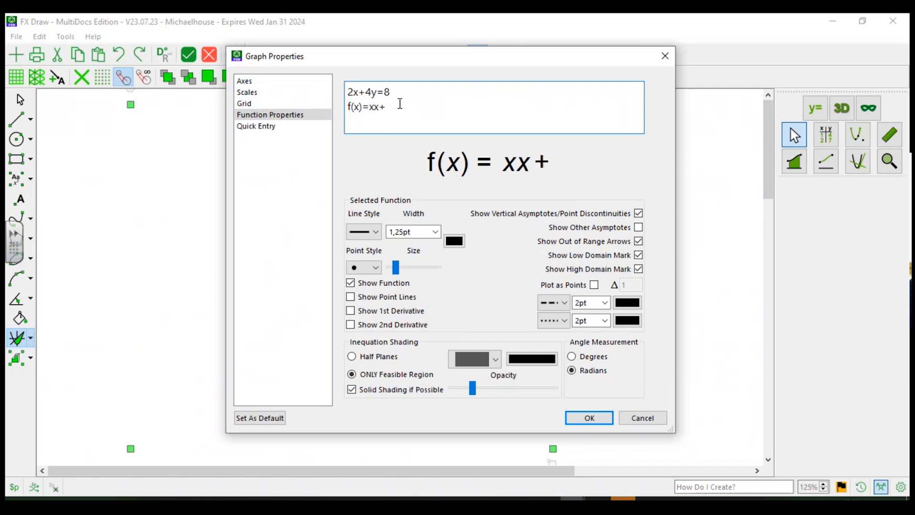
type("2x")
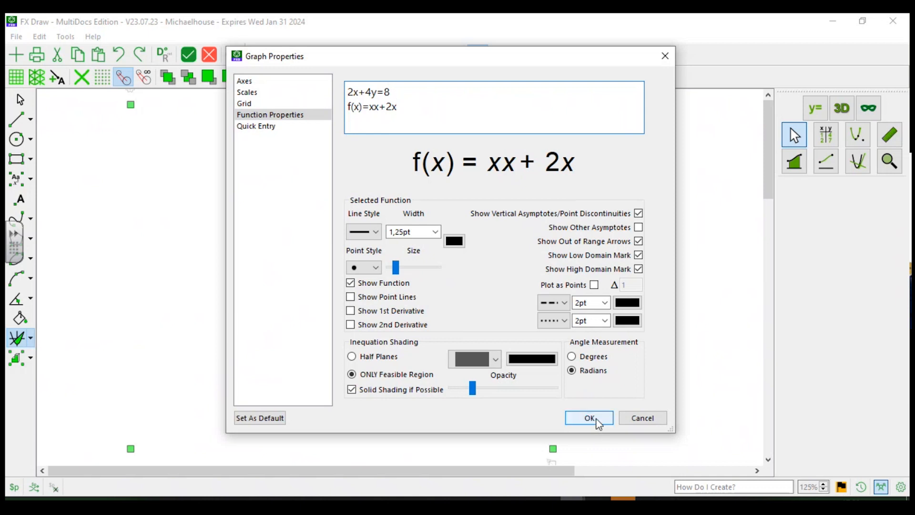
left_click(600, 428)
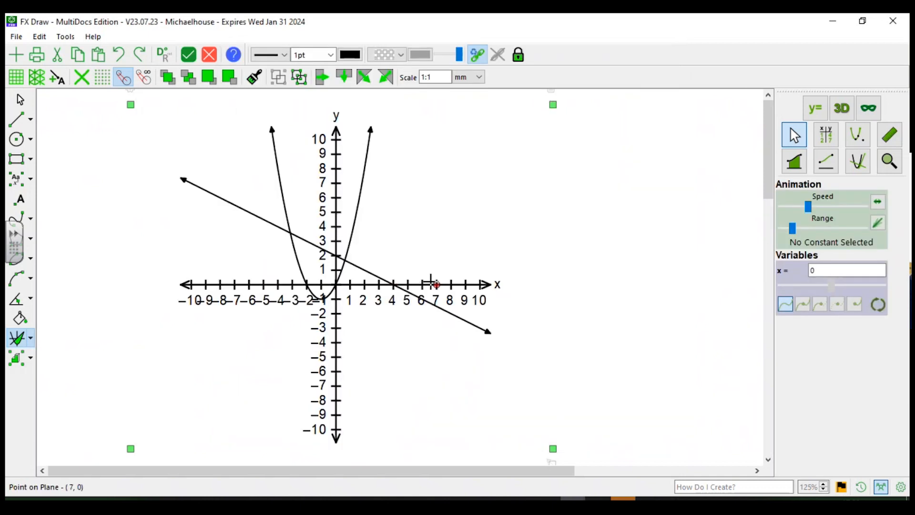
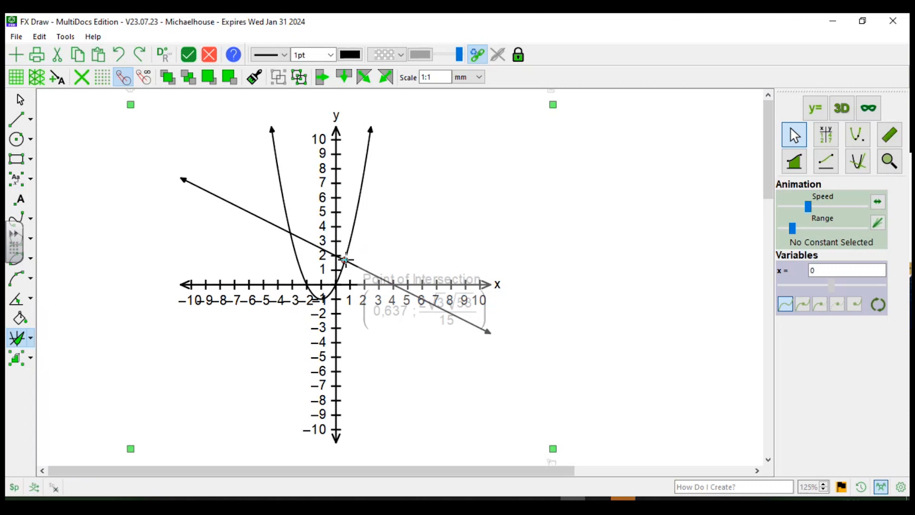
Annotate the first-quadrant intersection of the line and parabola, and remove the "Point of Intersection" text so its label contains only $point.
right_click(344, 261)
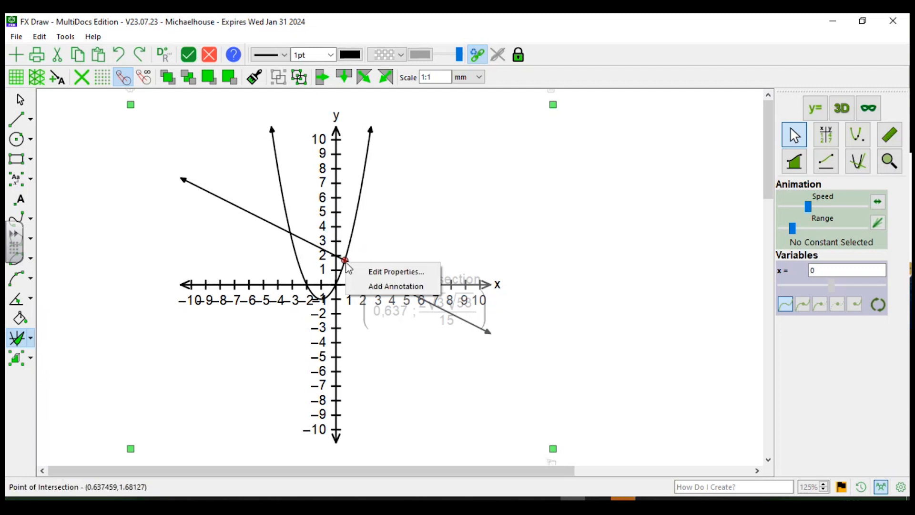
left_click(395, 286)
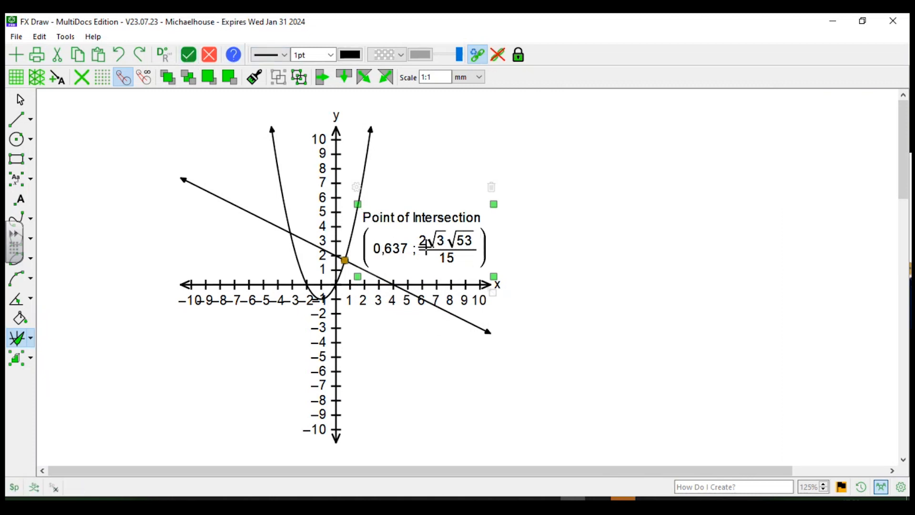
double_click(425, 244)
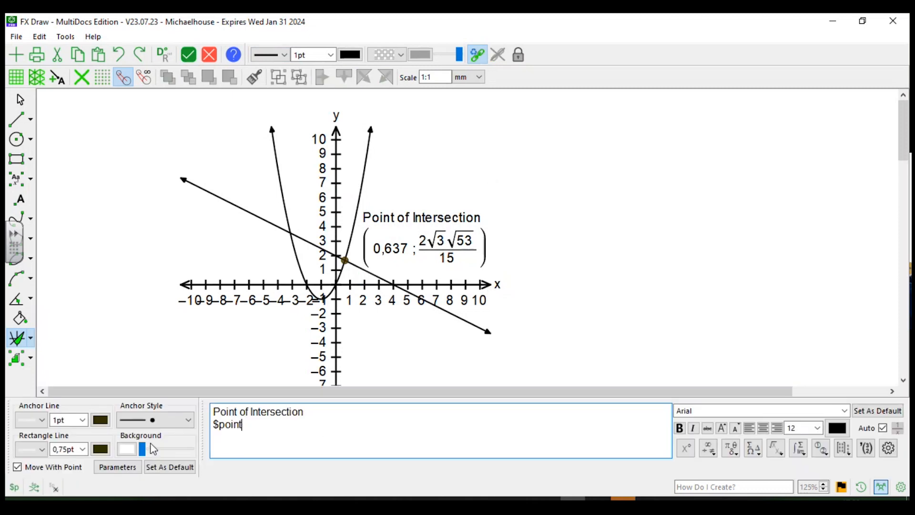
left_click_drag(326, 414, 232, 404)
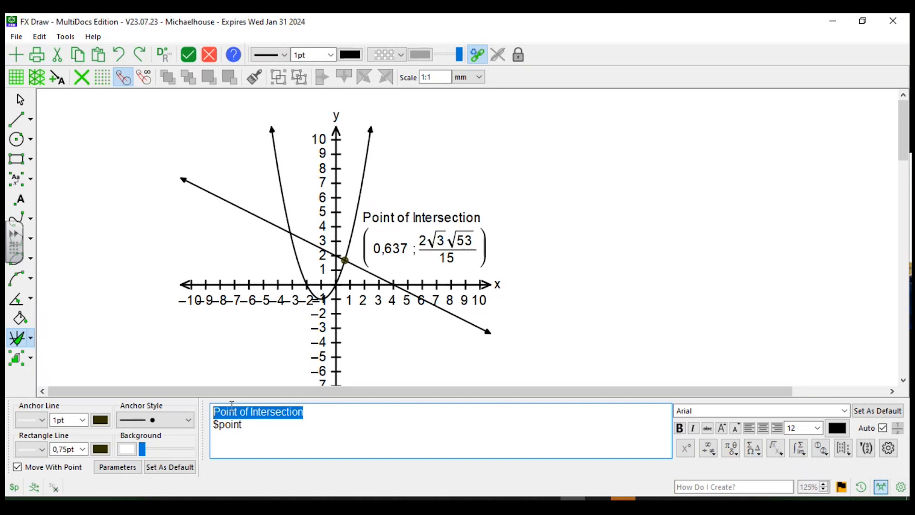
key("Delete")
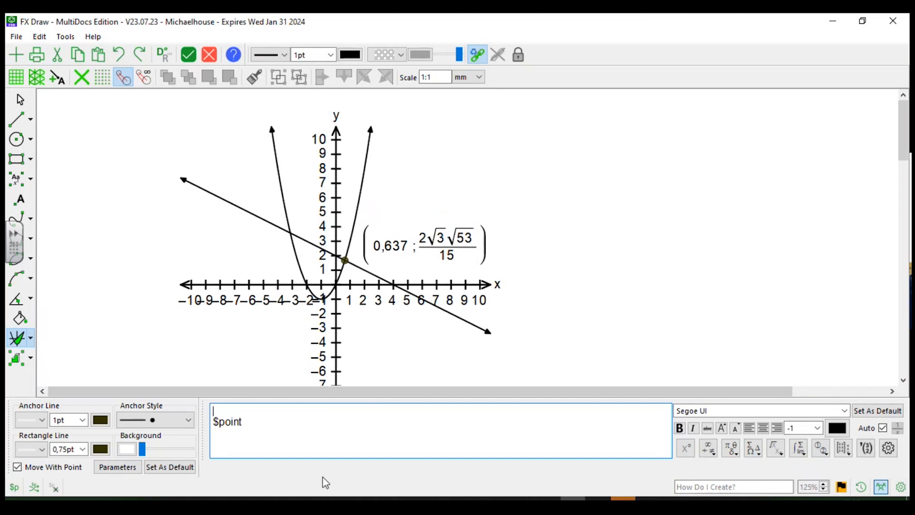
key("Delete")
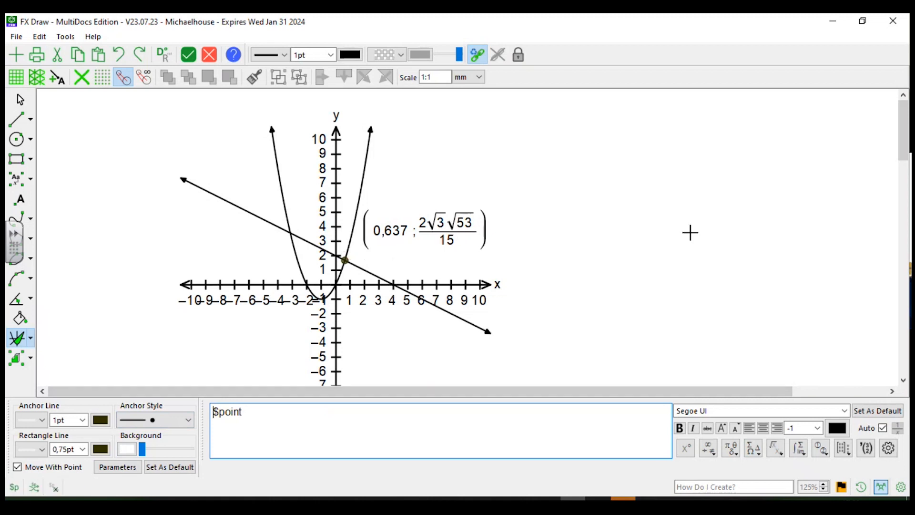
left_click(691, 232)
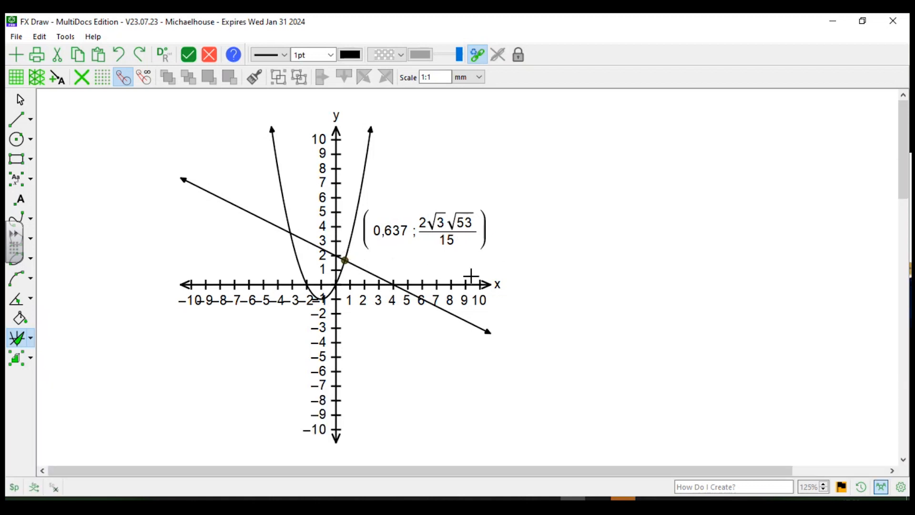
key("Escape")
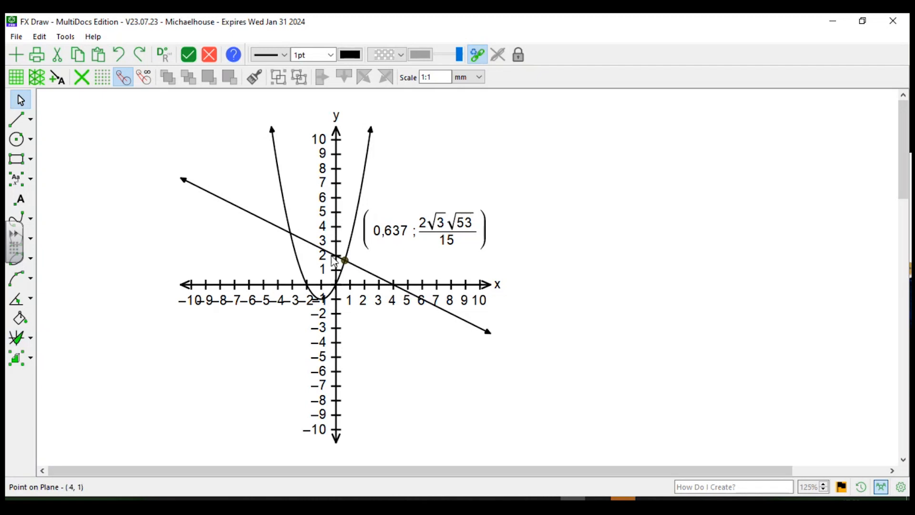
Shade the integral area between the line 2x+4y=8 and the x axis from about x = -6.9 to x = -0.8.
left_click(313, 235)
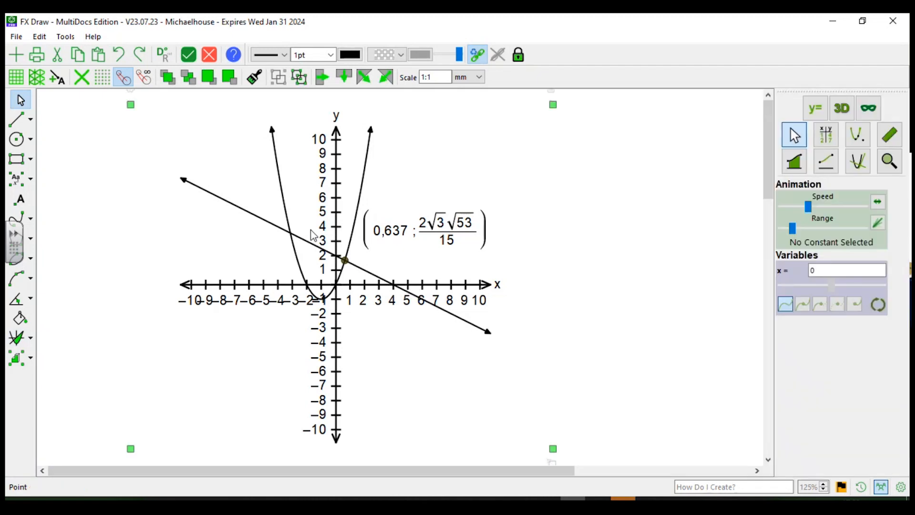
left_click(799, 167)
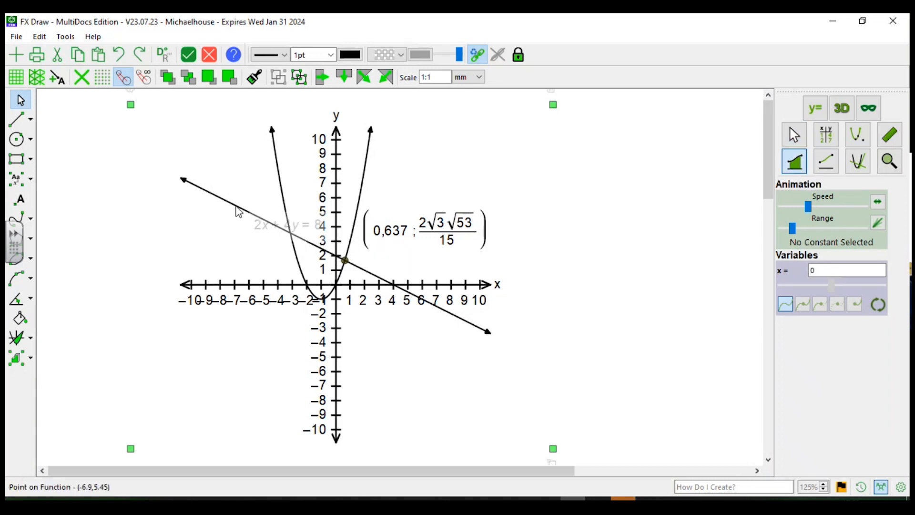
mouse_move(238, 212)
left_mouse_down()
mouse_move(312, 282)
mouse_move(336, 288)
mouse_move(296, 278)
mouse_move(321, 285)
left_mouse_up()
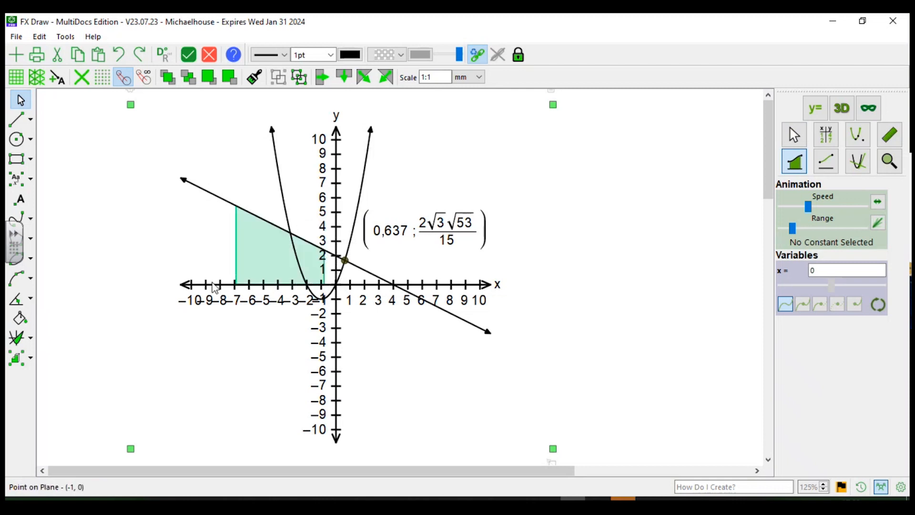
Set the limits of the shaded integral to -2 and 0 in its Integral Properties.
right_click(254, 236)
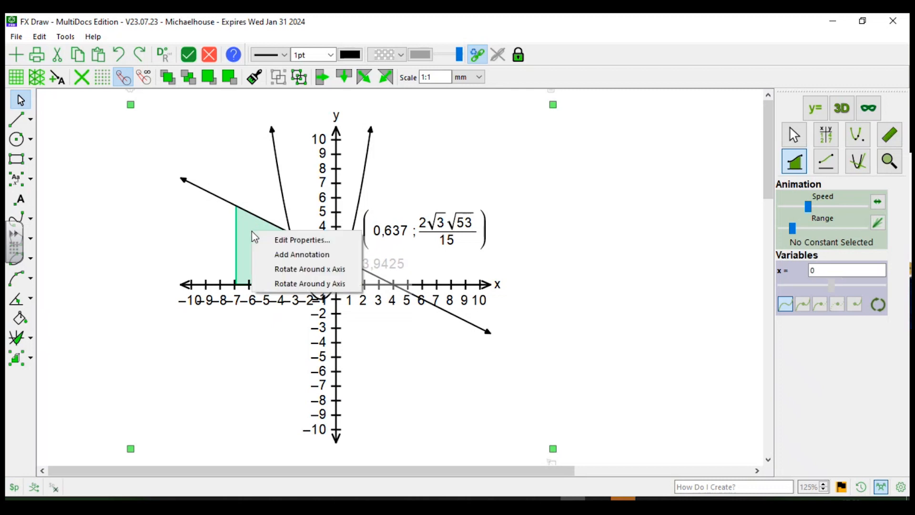
left_click(276, 240)
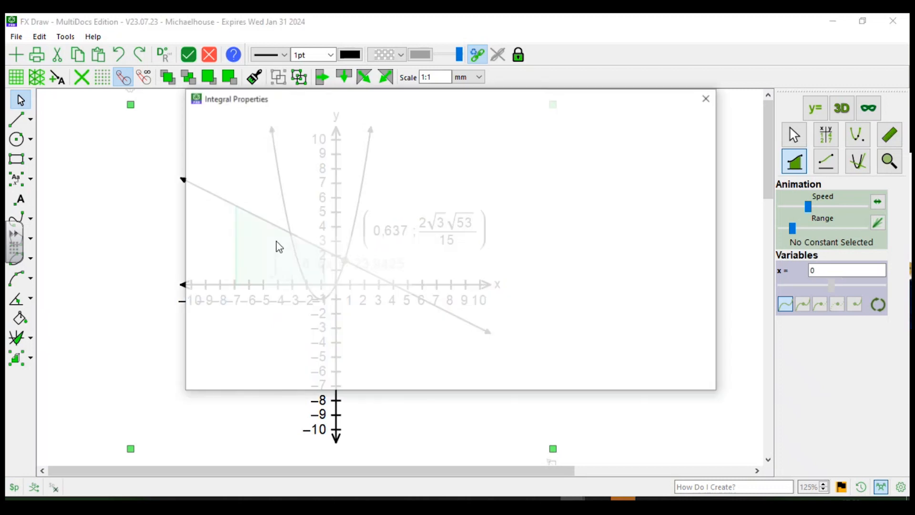
left_click(369, 150)
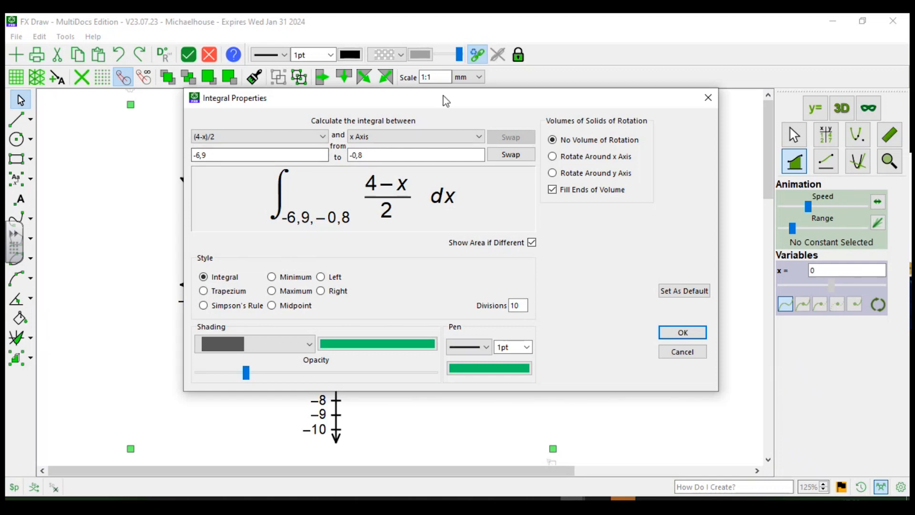
mouse_move(448, 102)
left_mouse_down()
mouse_move(580, 293)
mouse_move(660, 298)
mouse_move(652, 217)
mouse_move(641, 210)
mouse_move(661, 208)
mouse_move(563, 139)
mouse_move(470, 112)
left_mouse_up()
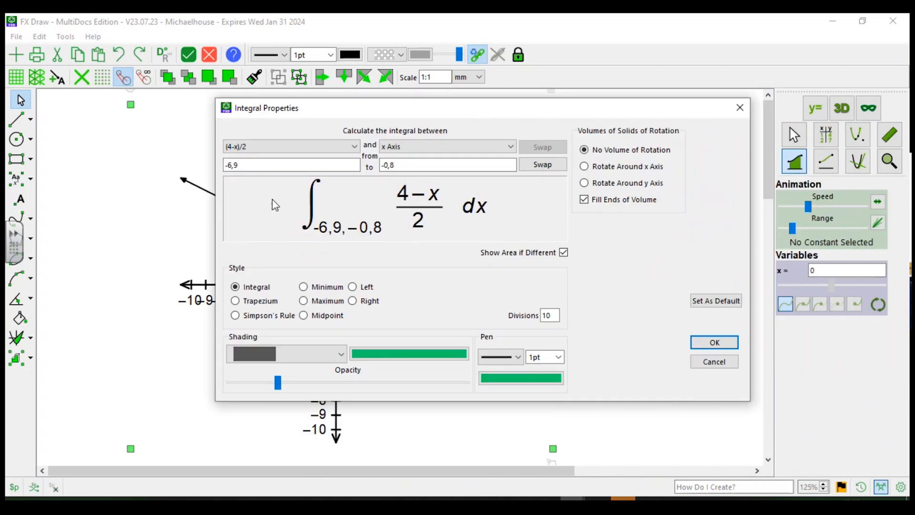
double_click(267, 165)
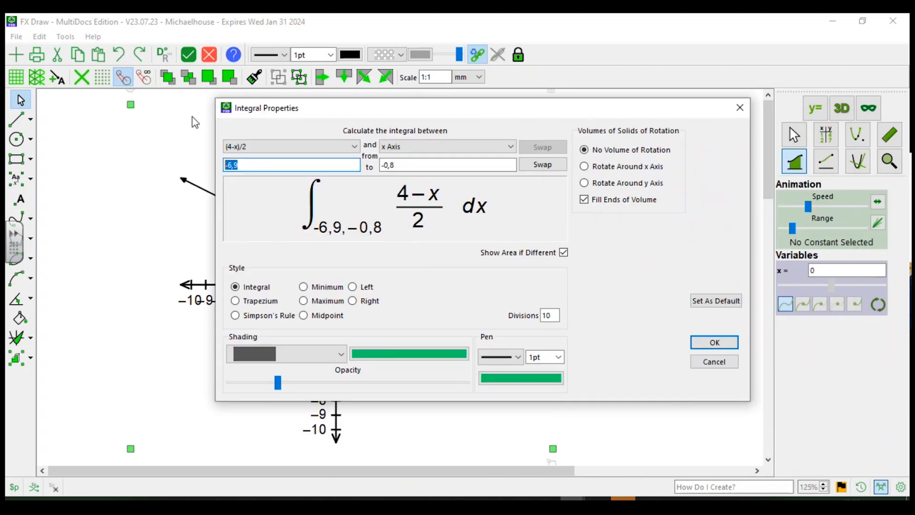
type("-2")
key("Tab")
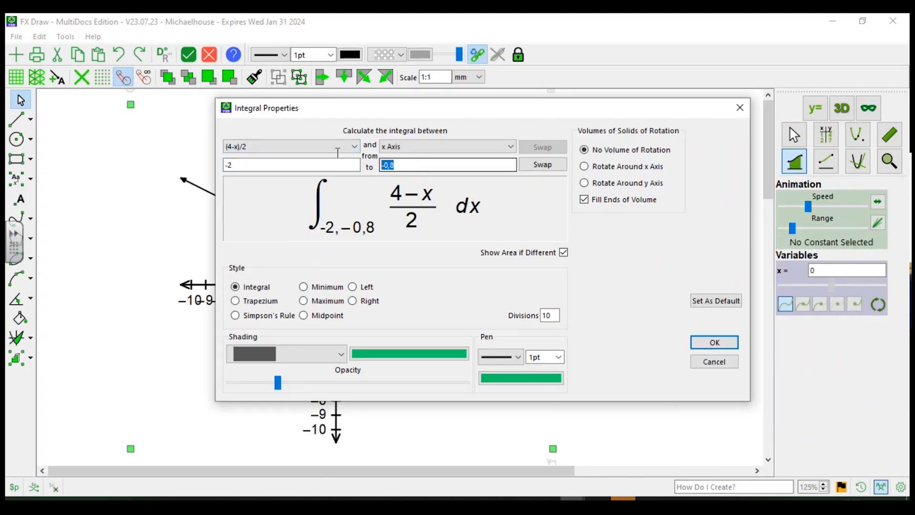
type("0")
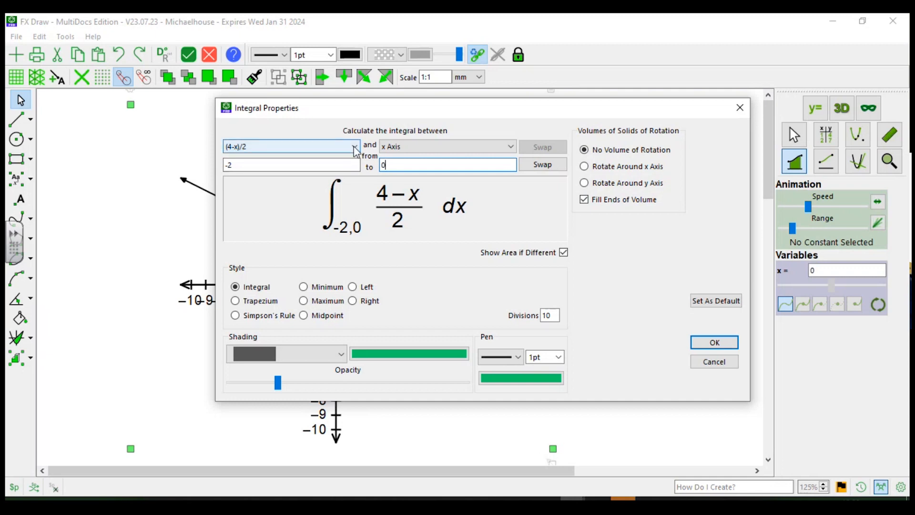
Choose x*x+2*x as the integral's second boundary and apply the properties to shade between the line and the parabola.
left_click_drag(470, 117, 436, 110)
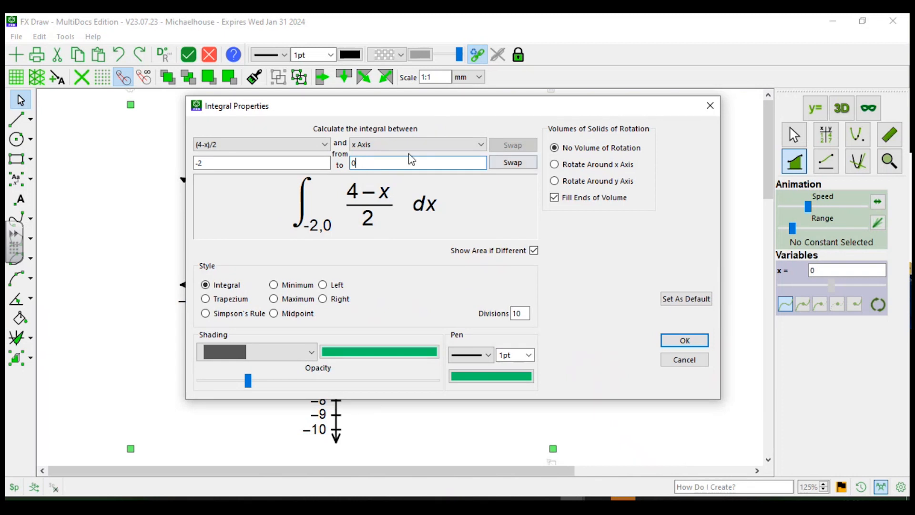
left_click(481, 144)
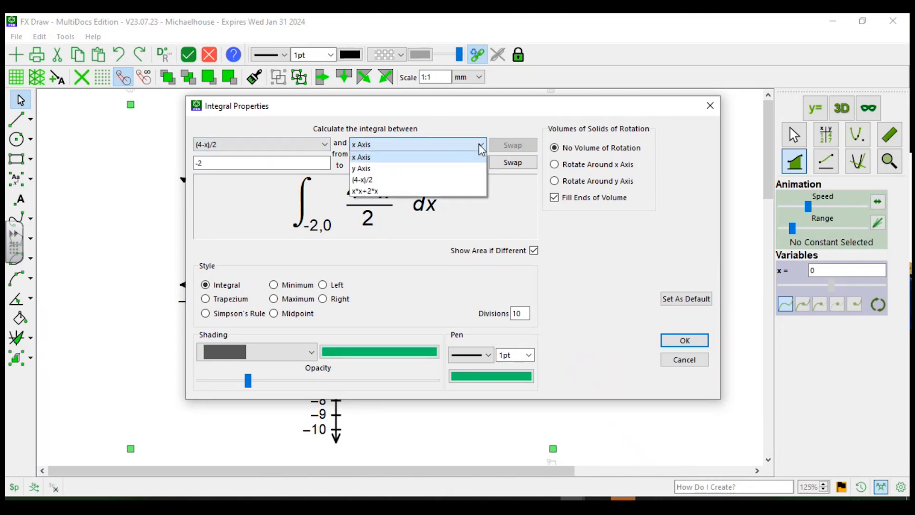
left_click(402, 191)
left_click(685, 340)
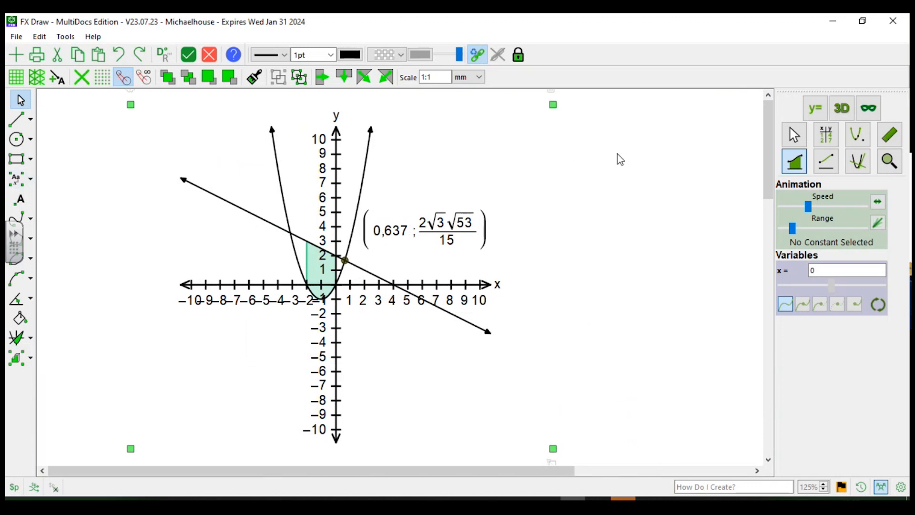
Place the finished graph in the Word document and move it down the page below the Michaelhouse logo.
left_click(190, 56)
left_click(392, 389)
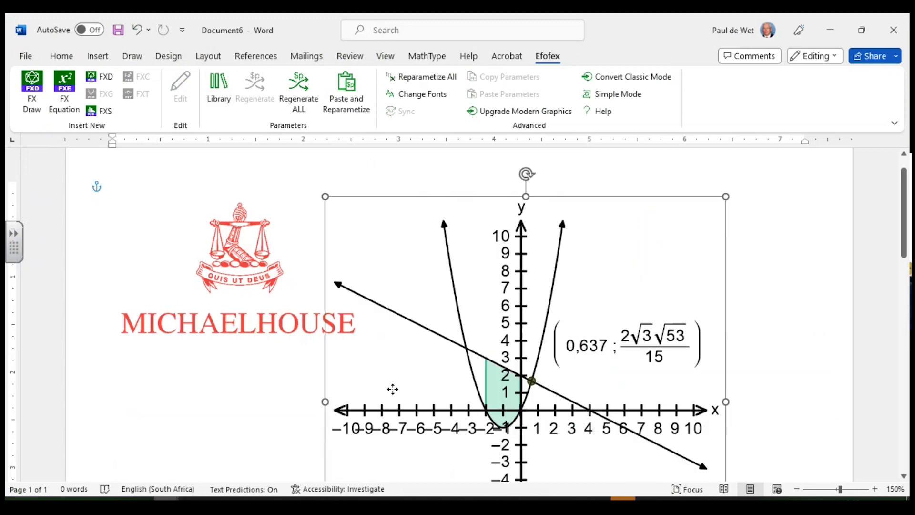
left_click_drag(393, 389, 460, 390)
scroll(502, 282, "down", 5)
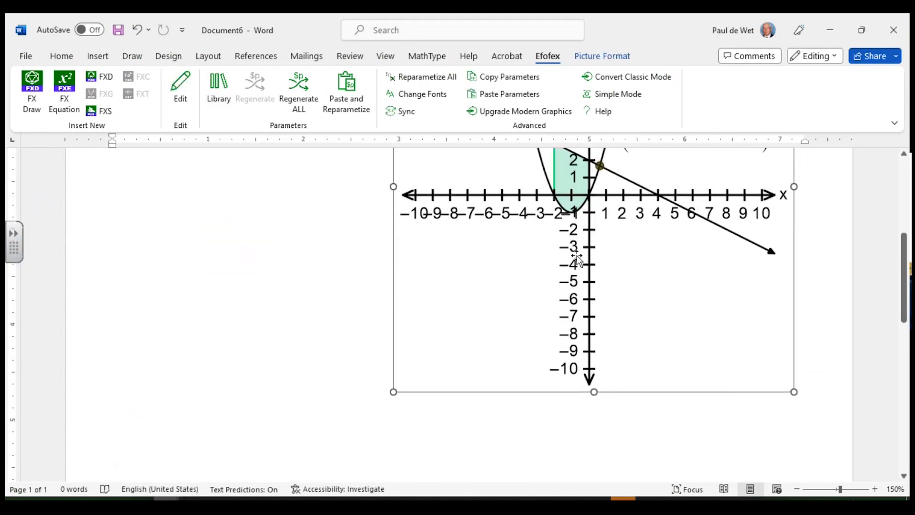
left_click_drag(576, 255, 393, 391)
scroll(430, 331, "up", 3)
mouse_move(411, 291)
left_mouse_down()
mouse_move(402, 318)
mouse_move(409, 293)
left_mouse_up()
scroll(532, 318, "down", 3)
scroll(553, 320, "up", 2)
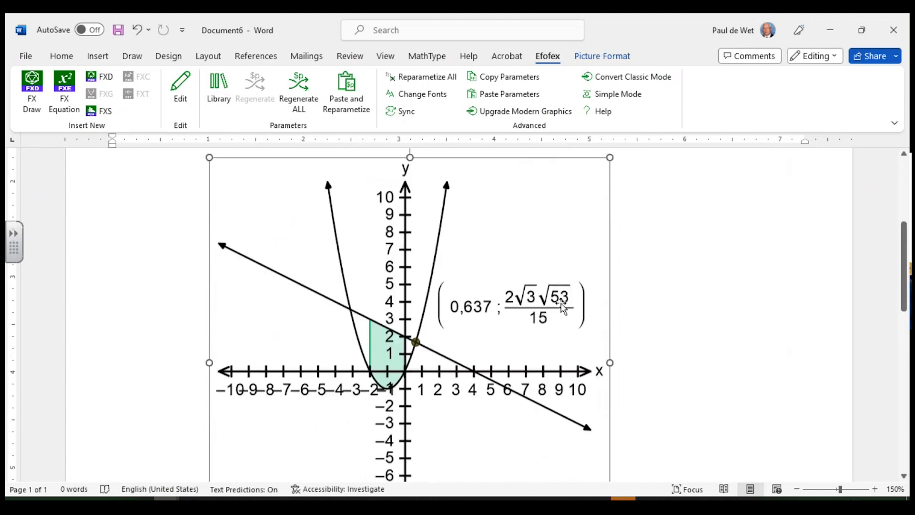
Scale the graph picture down and reposition it toward the page's left margin.
left_click_drag(609, 167, 562, 214)
left_click_drag(391, 365, 302, 300)
left_click(520, 321)
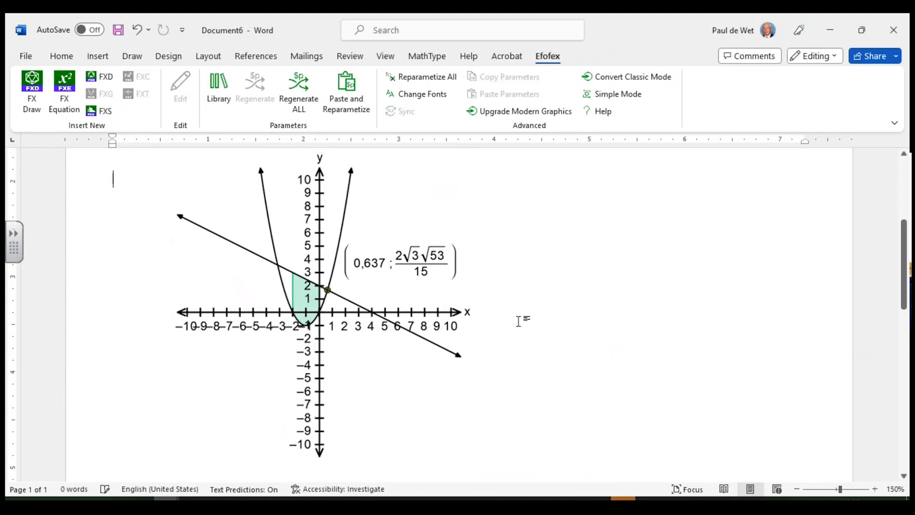
Reopen the graph picture from the Word document for editing in FX Draw.
left_click(302, 260)
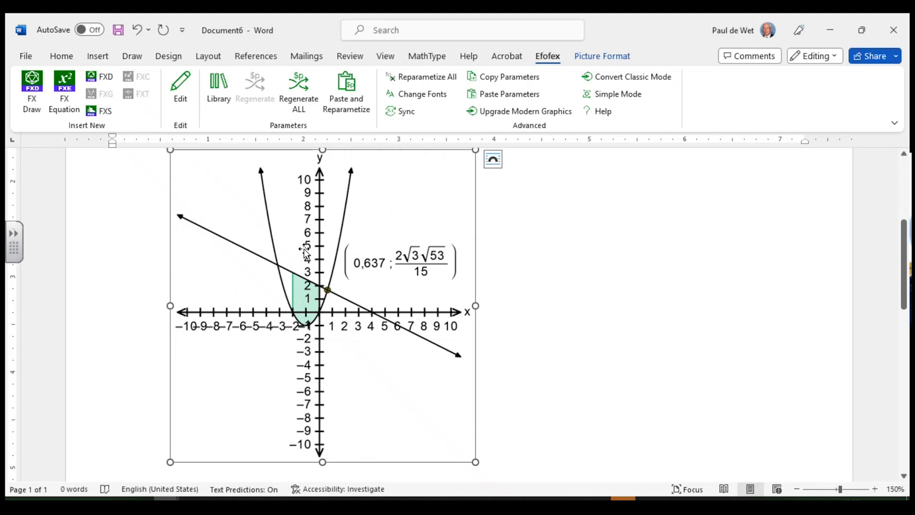
double_click(305, 250)
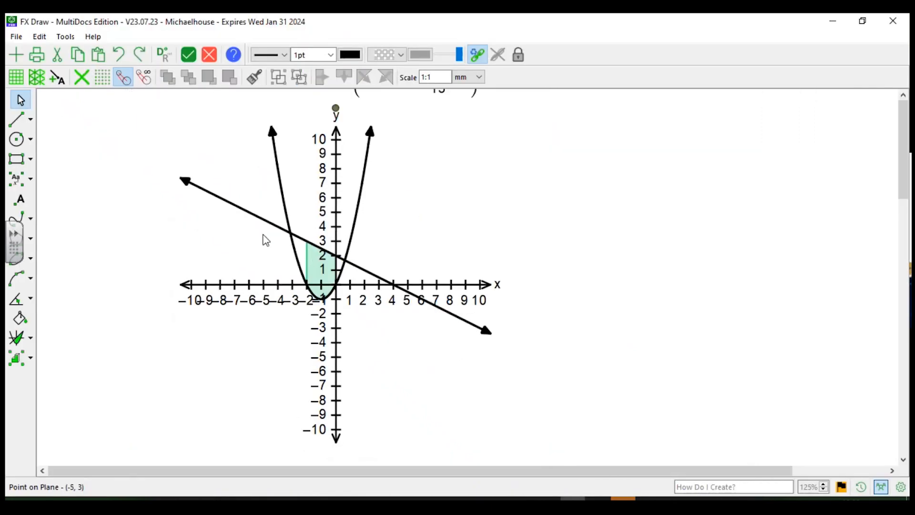
Review the Scales and Axes settings in the graph's properties and leave without applying changes.
double_click(395, 210)
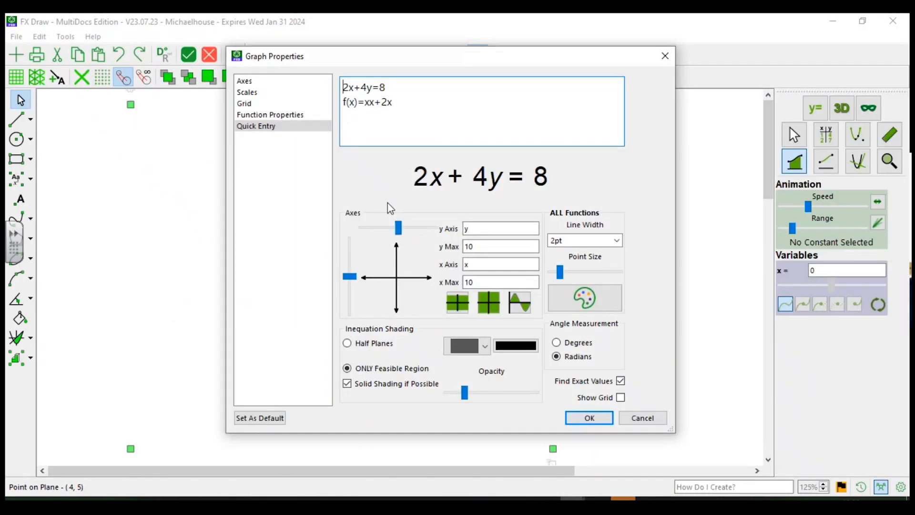
left_click(263, 93)
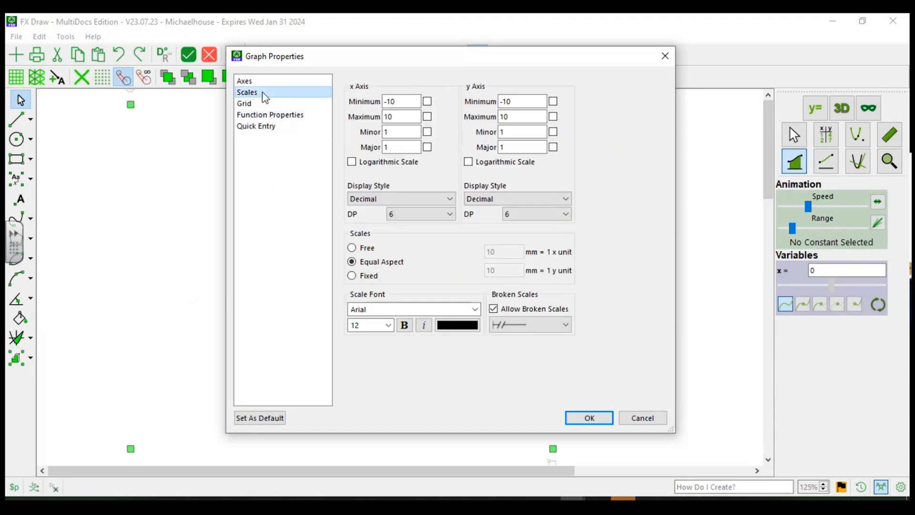
left_click(264, 82)
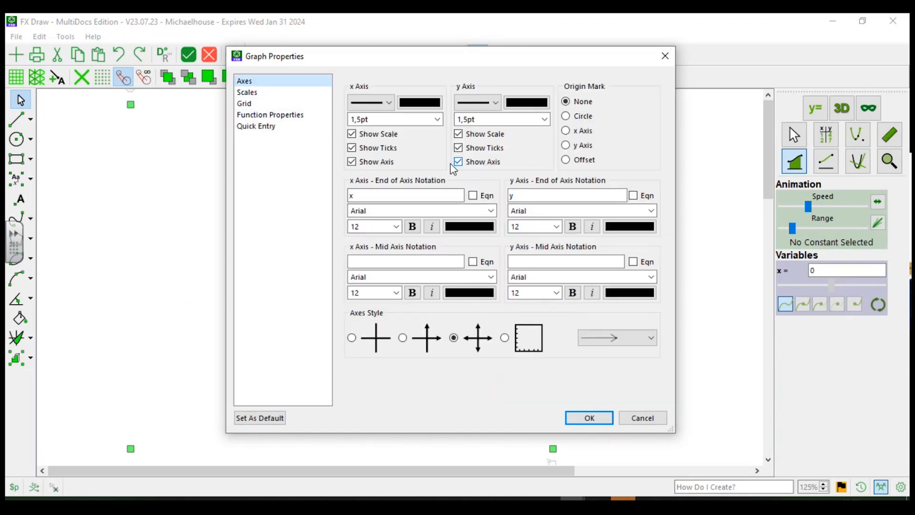
left_click(274, 97)
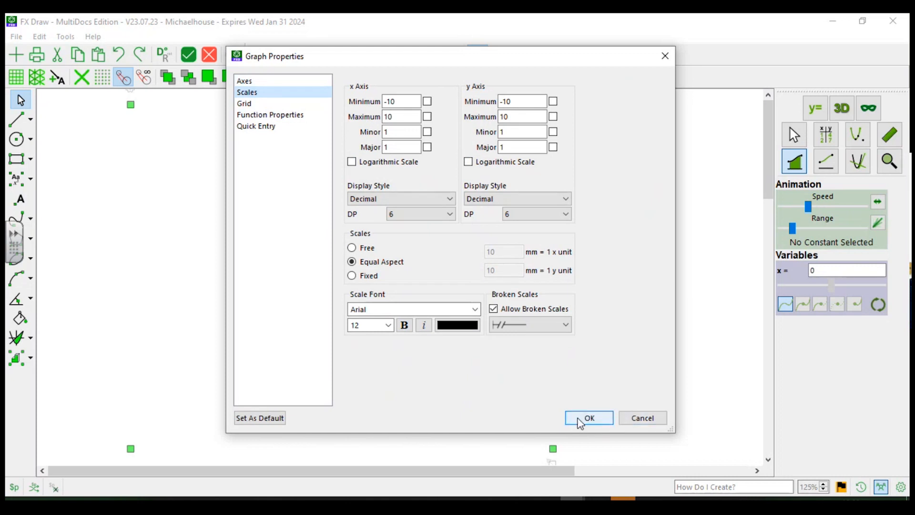
left_click(642, 417)
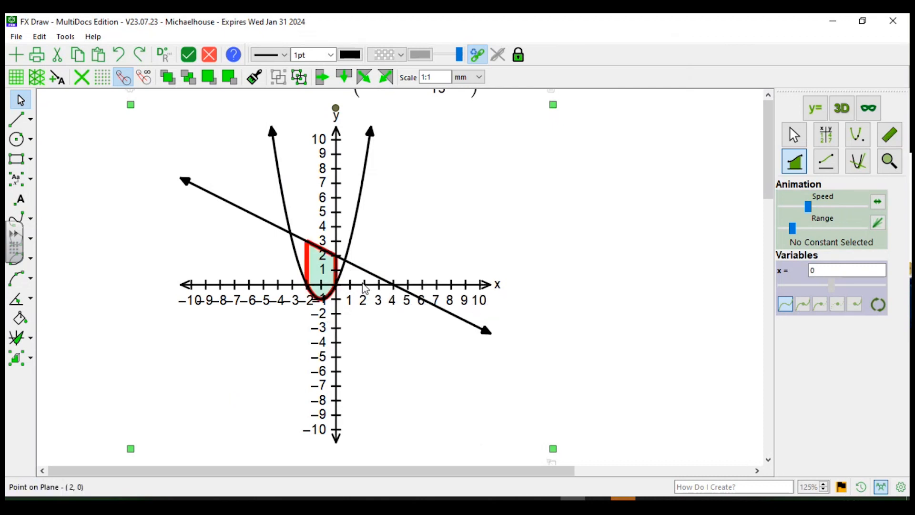
Delete the shaded integral together with the plotted graph and draw a new, empty Function Graph in its place.
key("Delete")
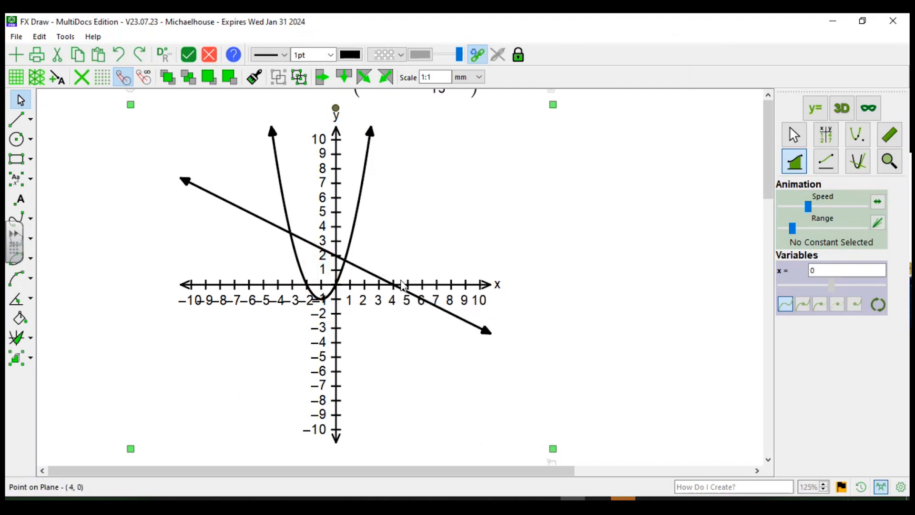
key("Delete")
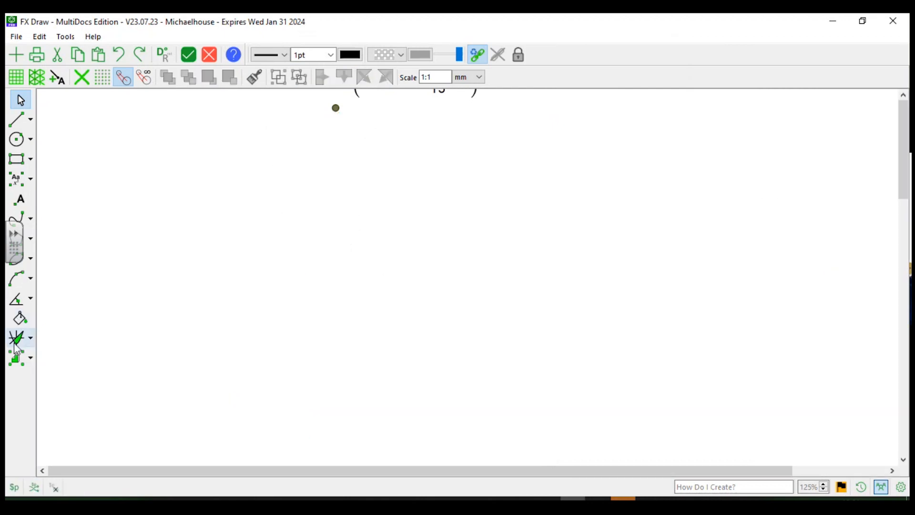
mouse_move(100, 106)
left_mouse_down()
mouse_move(392, 359)
mouse_move(458, 431)
left_mouse_up()
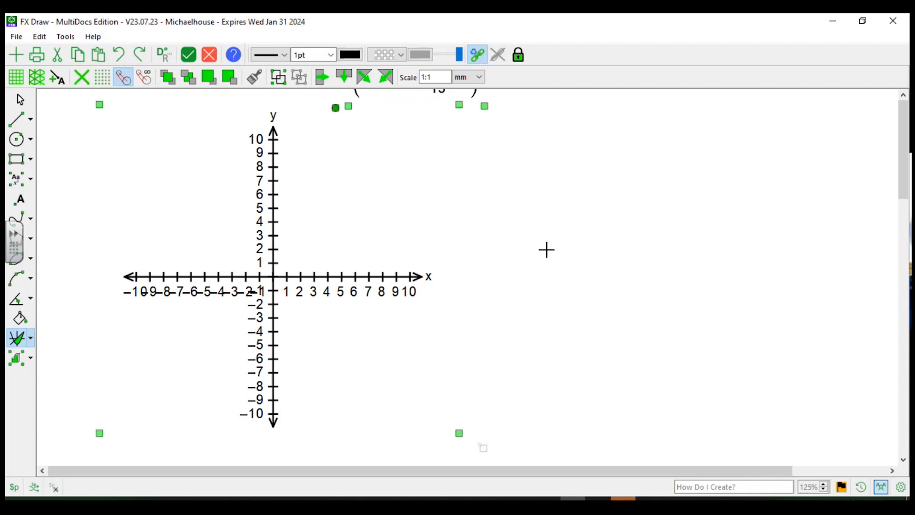
Replace the empty graph with a new Function Graph and plot y=sinx on it.
key("Delete")
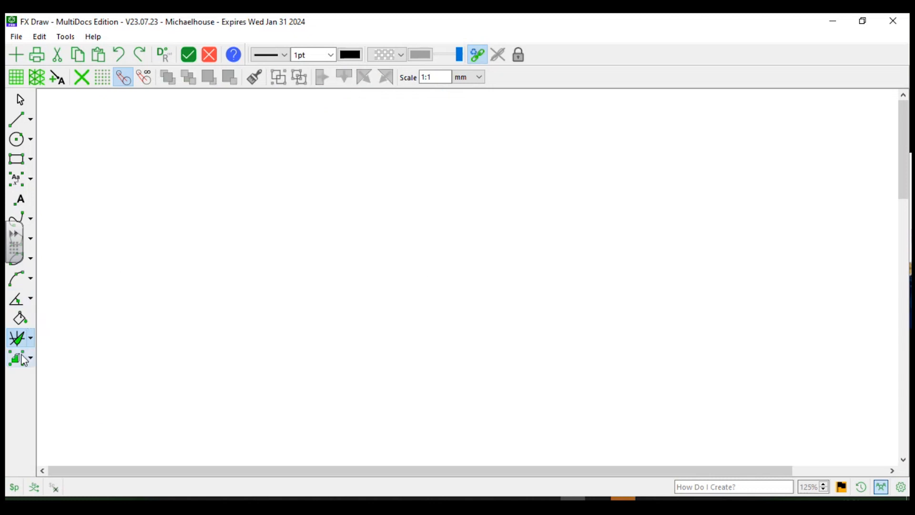
left_click_drag(99, 135, 489, 417)
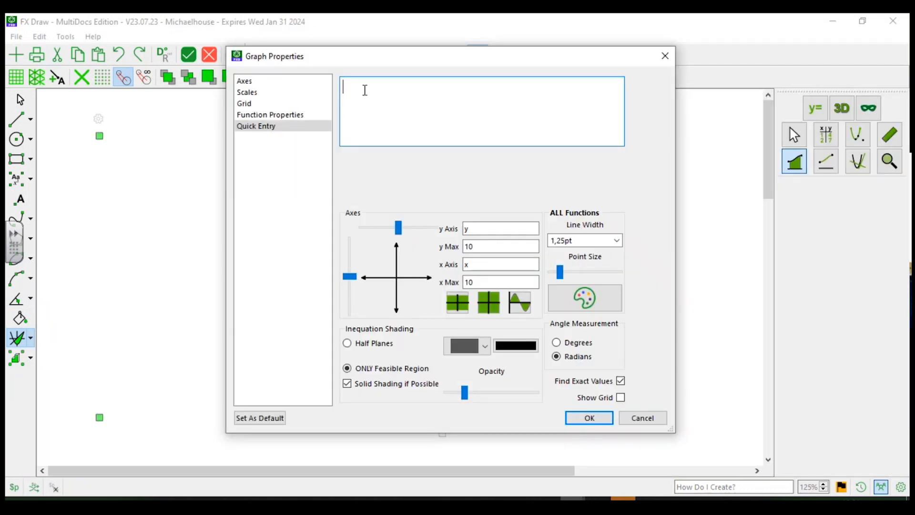
type("y=xi")
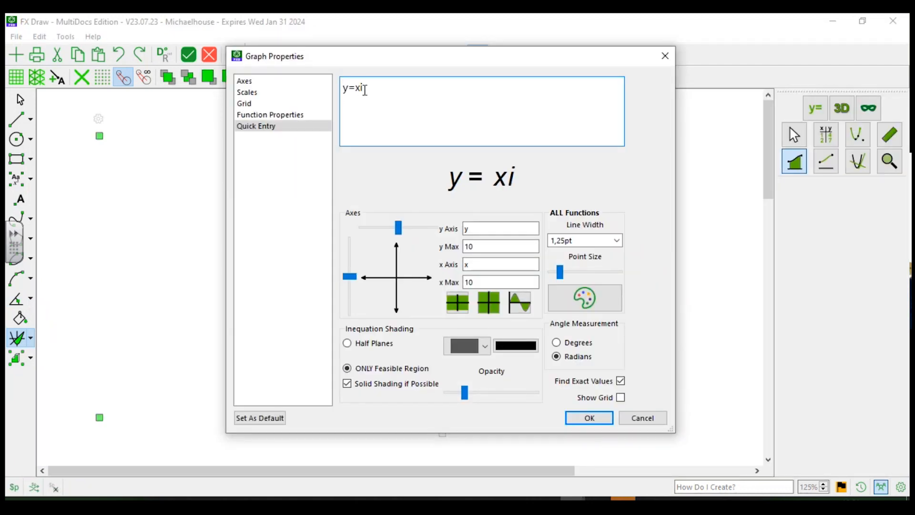
key("BackSpace")
key("BackSpace")
type("sinx")
key("Return")
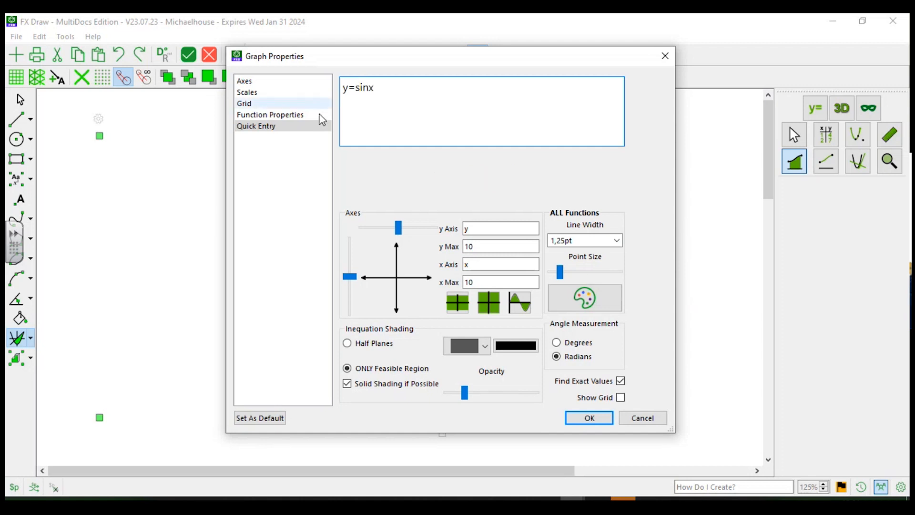
left_click(590, 419)
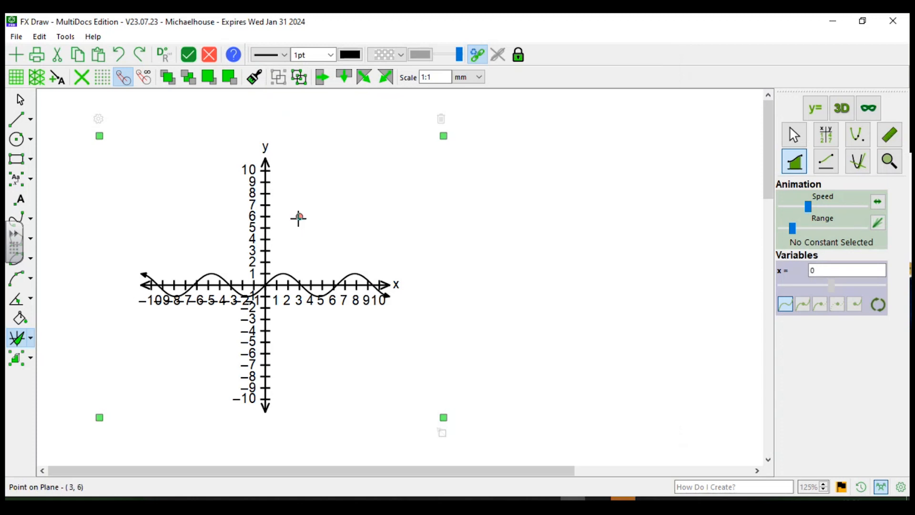
Change the angle measurement of the y=sinx function to degrees.
double_click(297, 217)
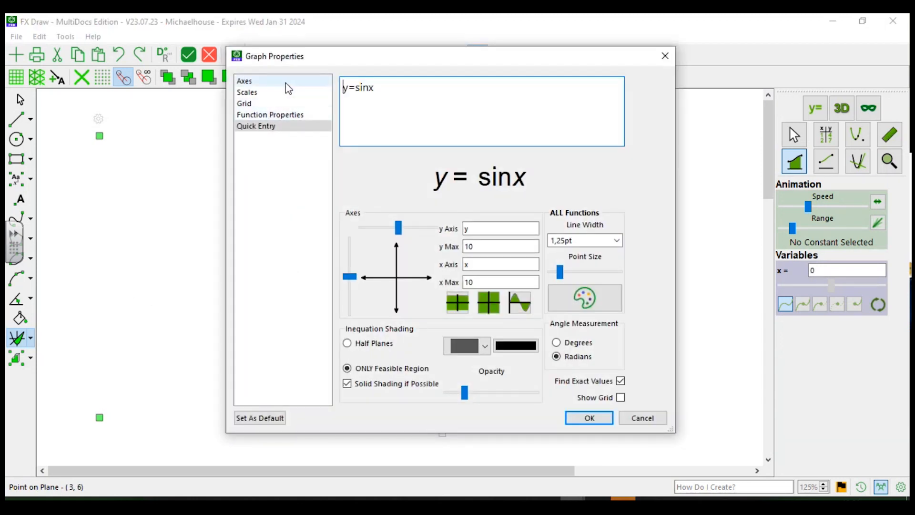
left_click(270, 115)
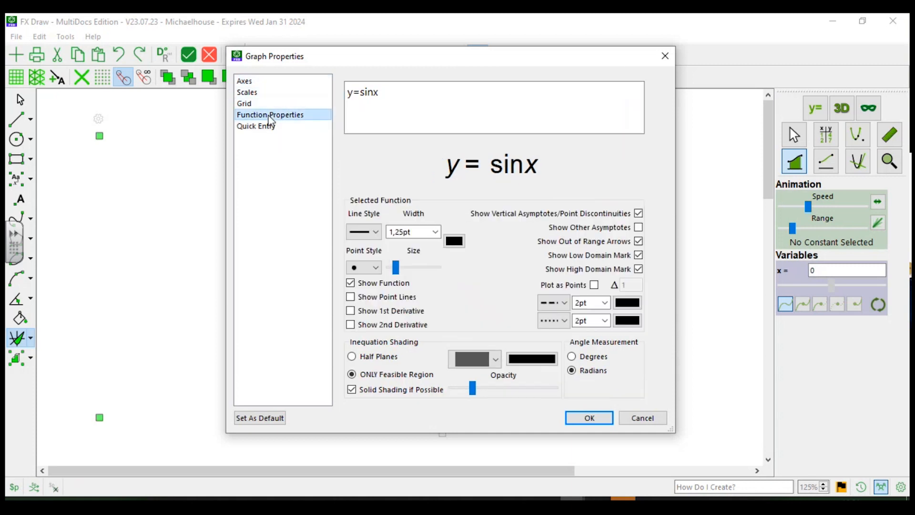
left_click(573, 357)
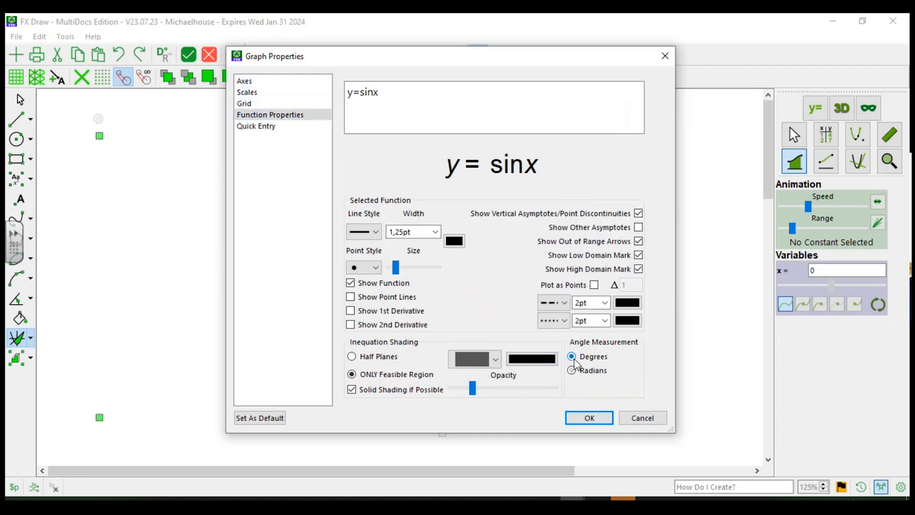
left_click(589, 420)
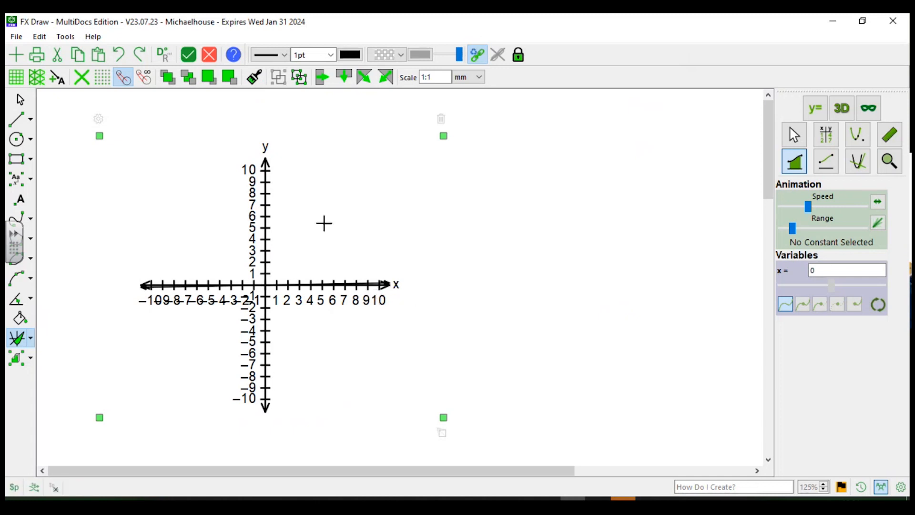
Set the x axis range from 0 to 2360 and the y axis range from -1 to 1.
double_click(343, 240)
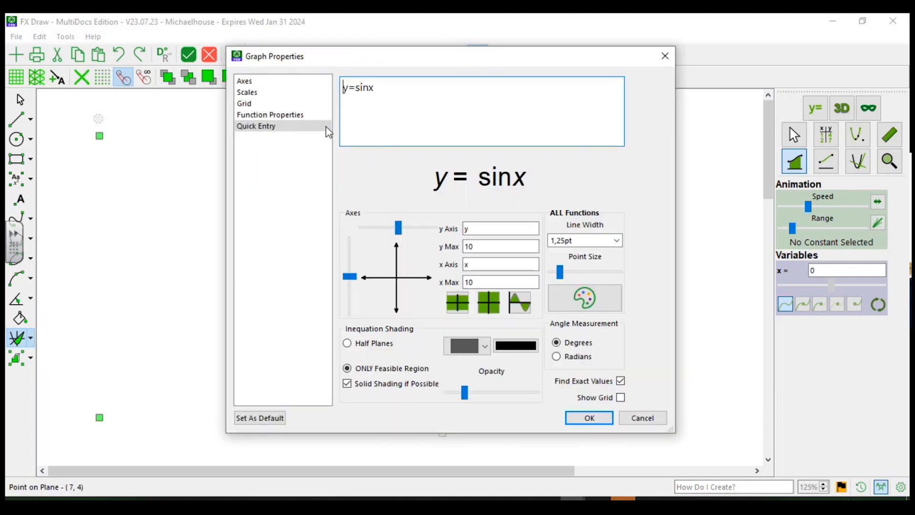
left_click(274, 95)
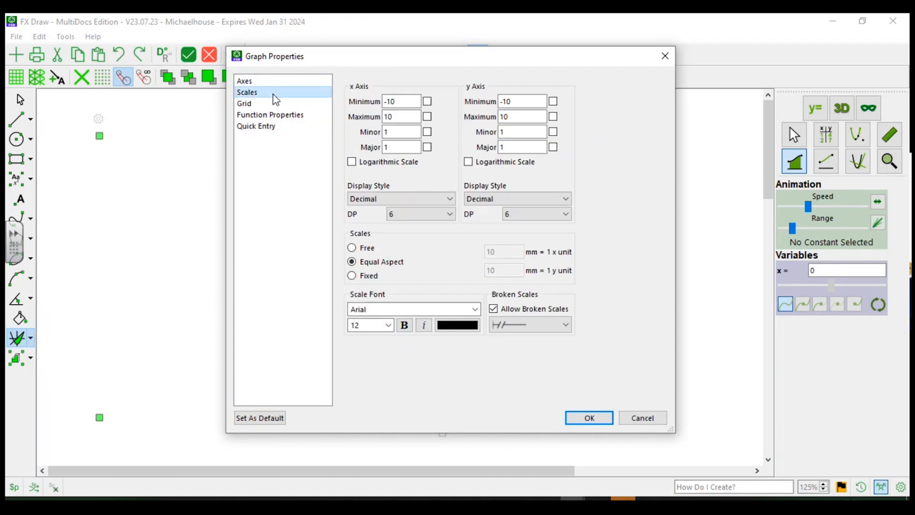
left_click_drag(397, 102, 321, 103)
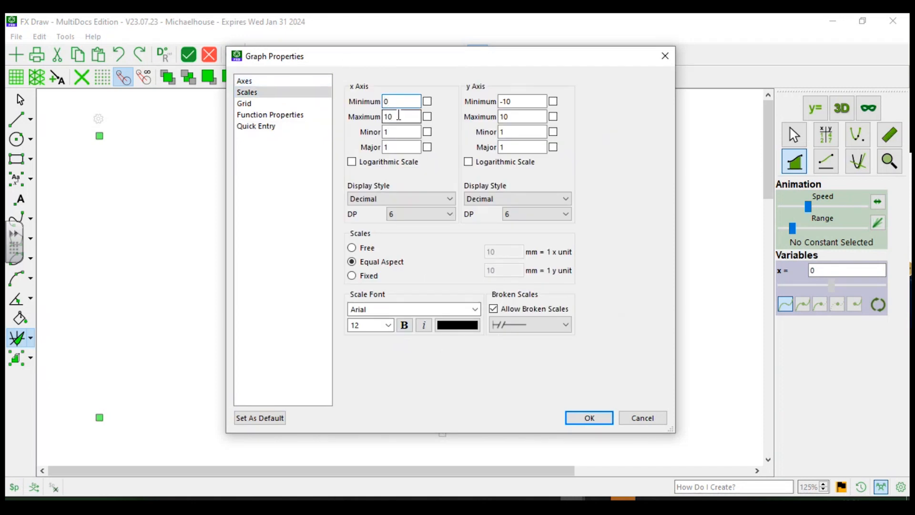
left_click_drag(399, 116, 349, 113)
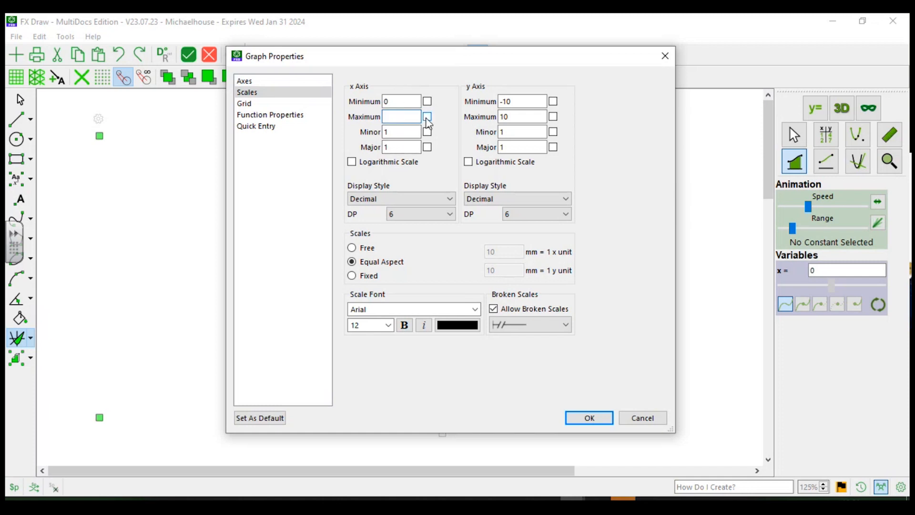
type("360")
left_click(513, 103)
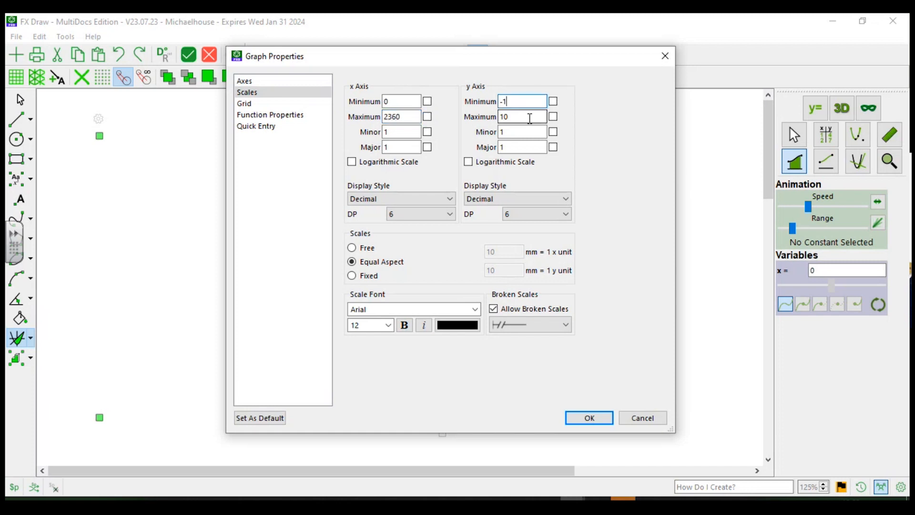
double_click(526, 116)
type("1")
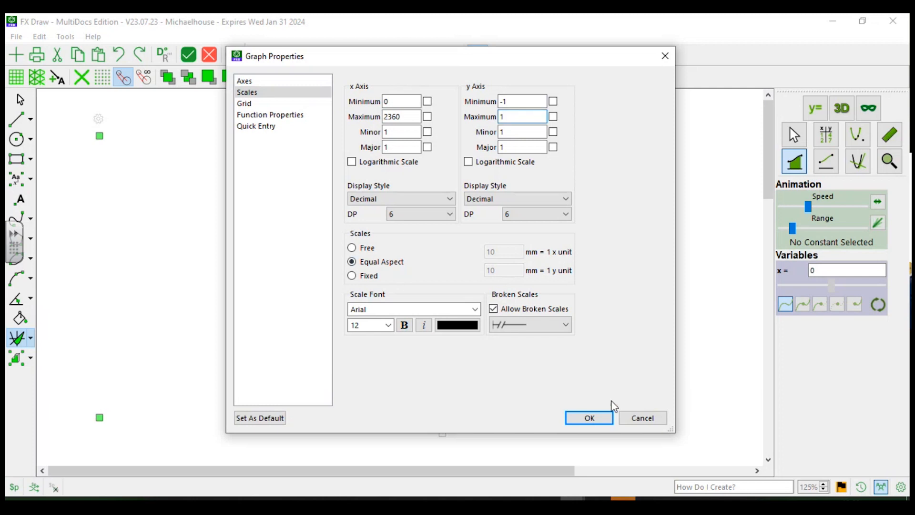
left_click(578, 420)
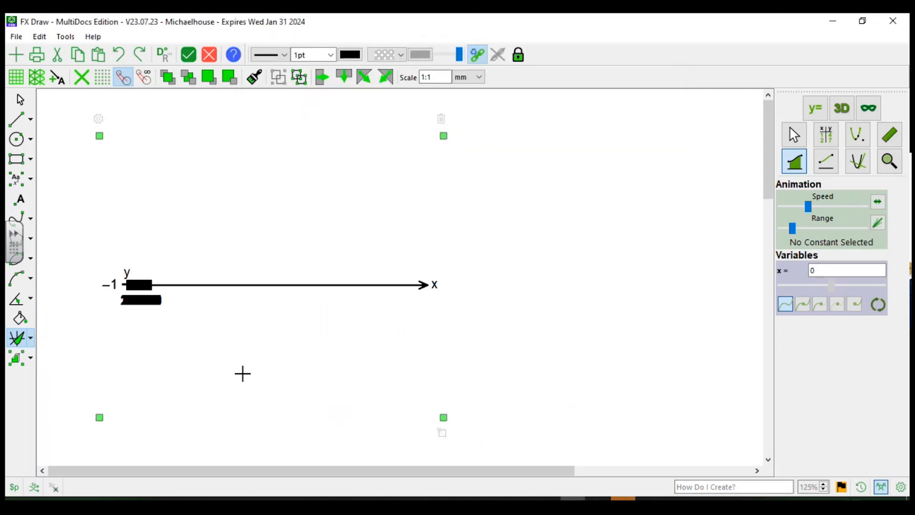
Switch the sine graph's scales from Equal Aspect to Free.
double_click(245, 273)
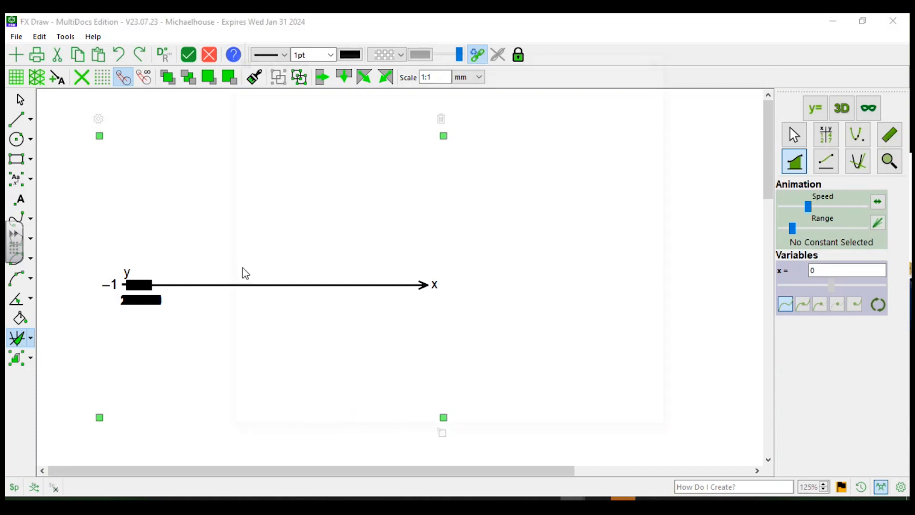
left_click(284, 116)
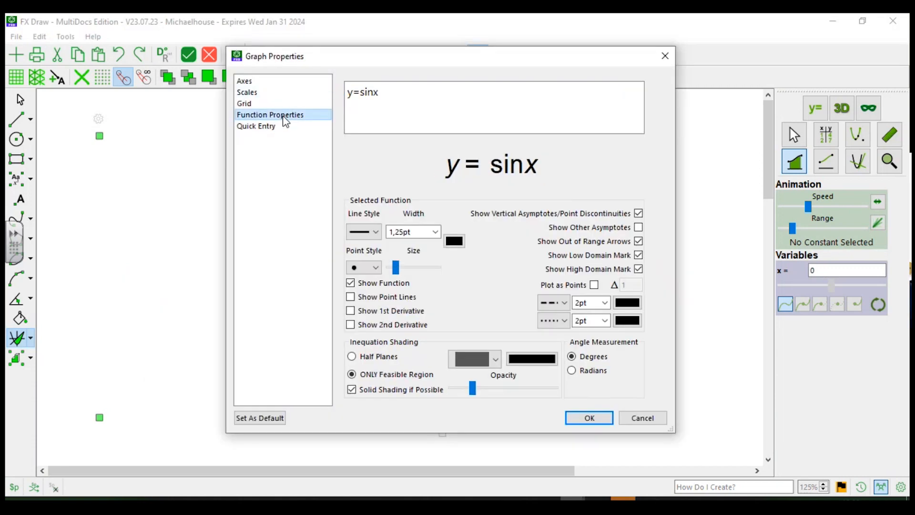
left_click(271, 94)
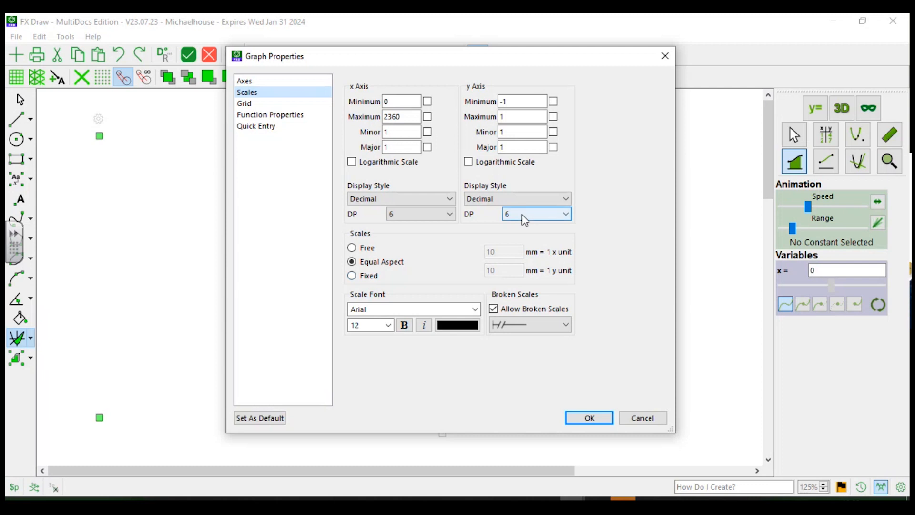
left_click(353, 249)
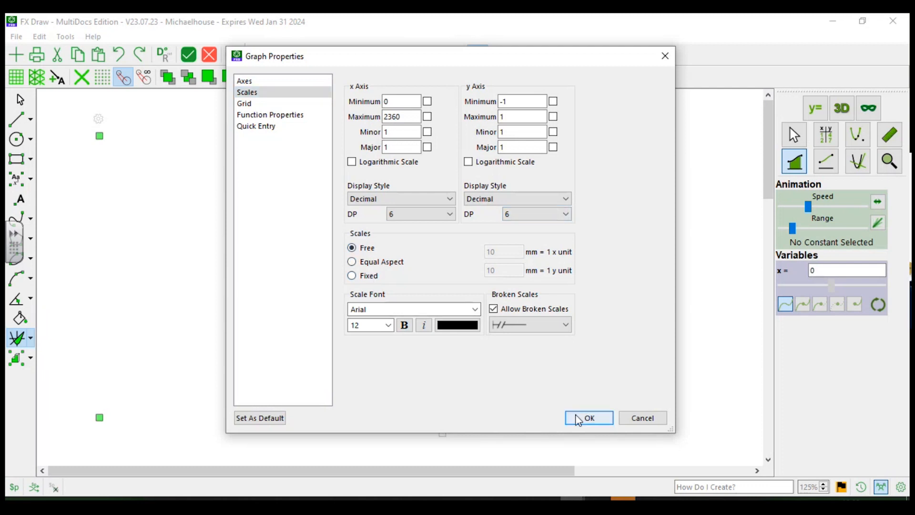
left_click(578, 417)
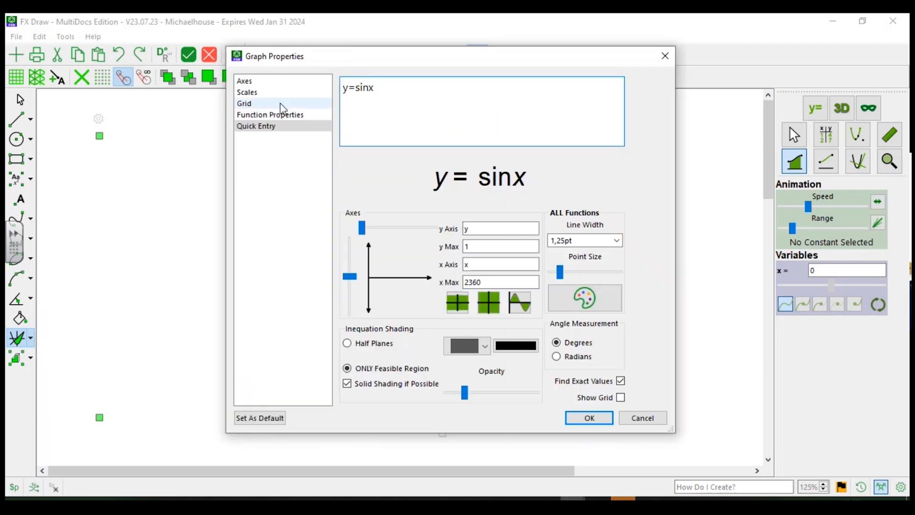
Correct the sine graph's x axis maximum to 360.
left_click(276, 94)
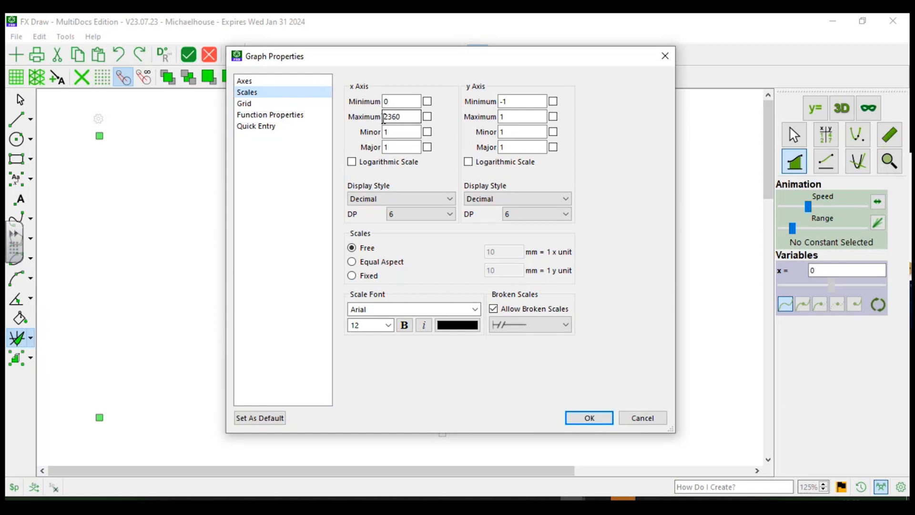
left_click(383, 117)
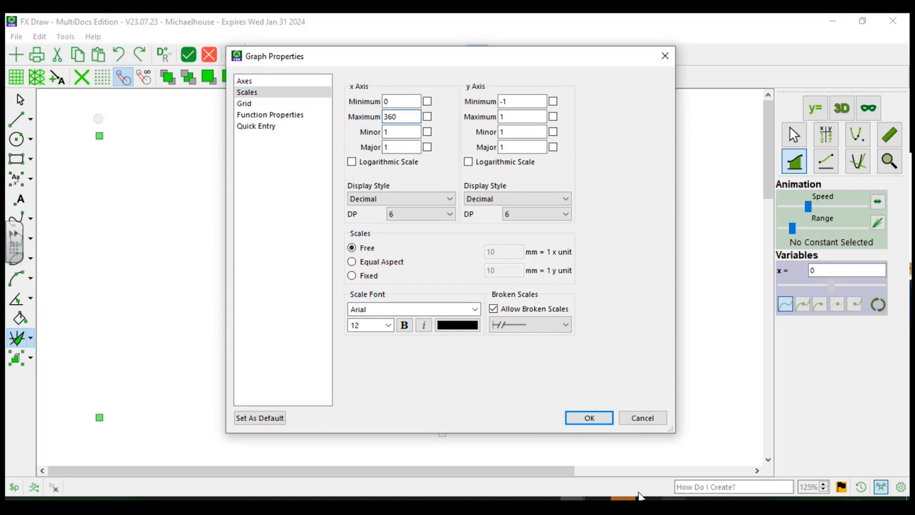
left_click(593, 419)
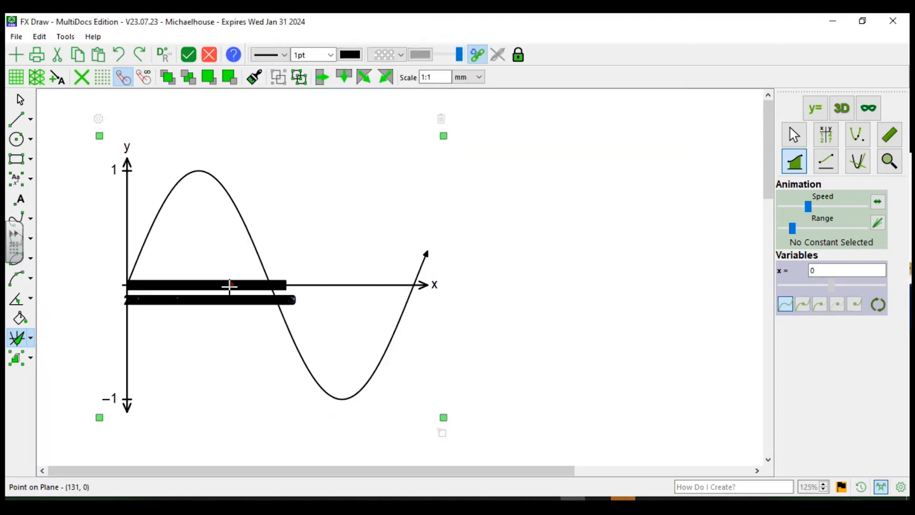
Set the x axis scale intervals of the sine graph to 90 for Major and 45 for Minor.
double_click(330, 212)
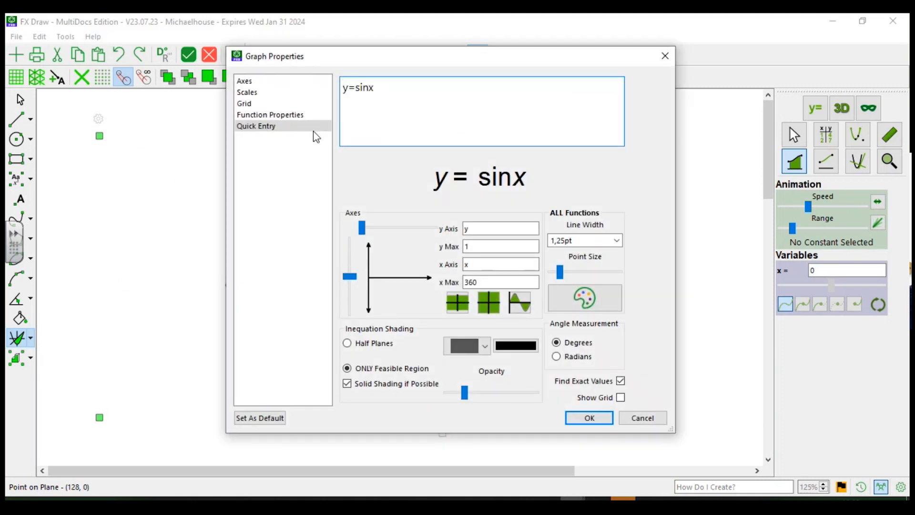
left_click(255, 92)
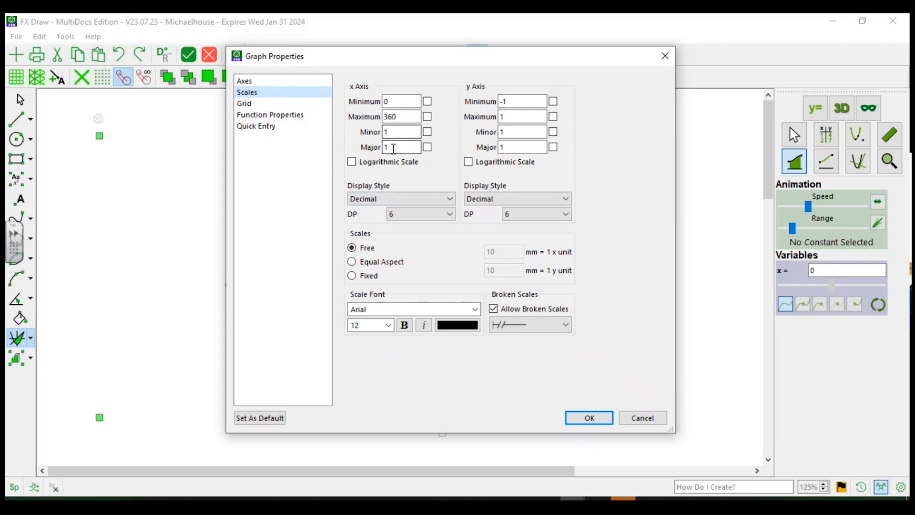
left_click(393, 148)
key("BackSpace")
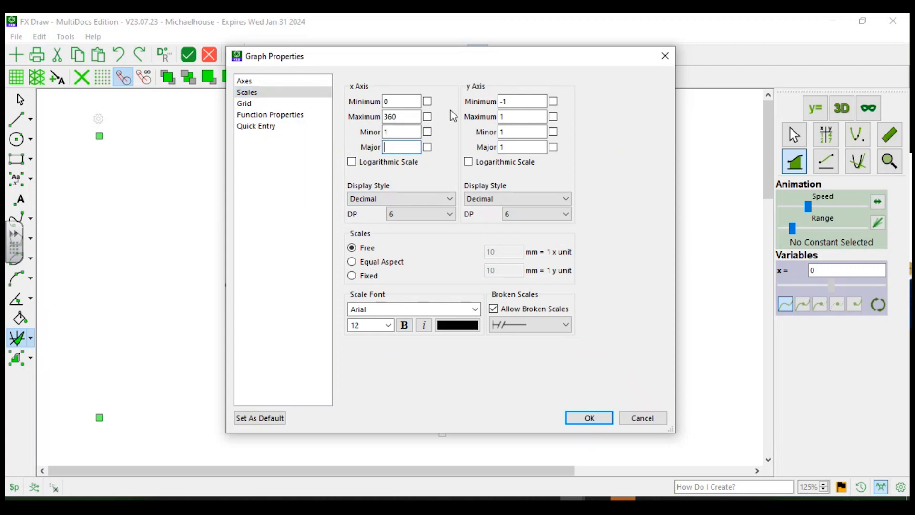
key("shift+Tab")
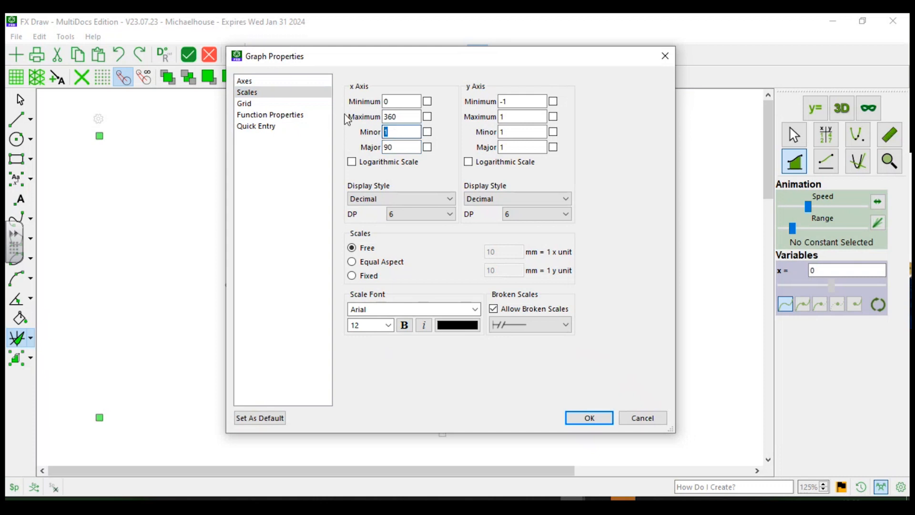
type("45")
left_click(589, 417)
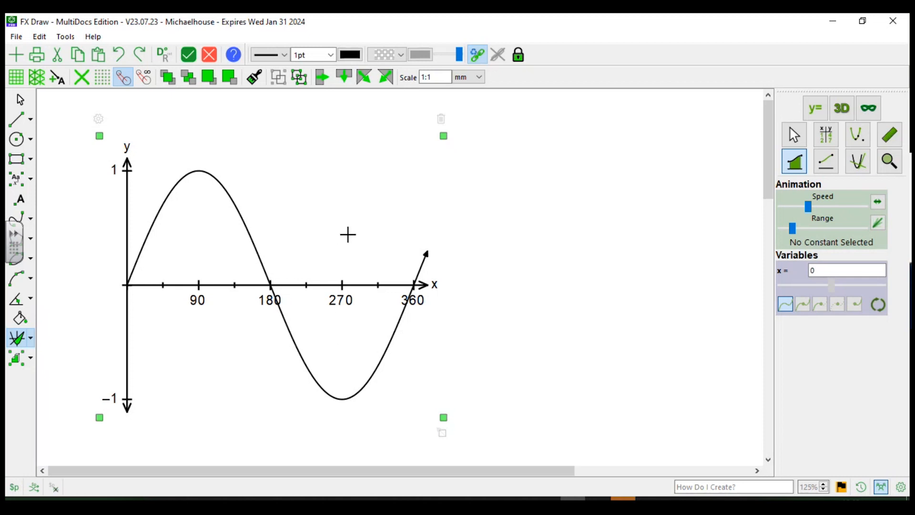
Delete the sine graph, draw a new Function Graph in its place and plot y=2^x-4.
key("Delete")
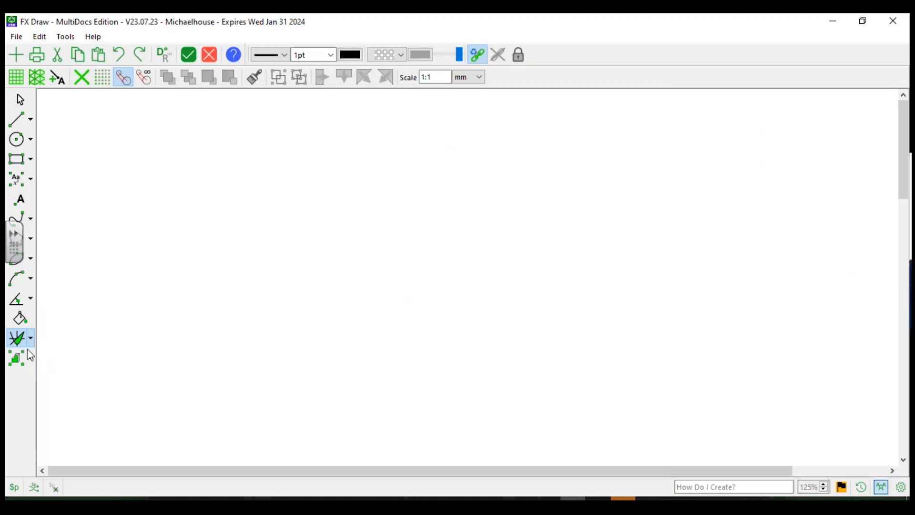
left_click_drag(129, 104, 493, 447)
double_click(385, 232)
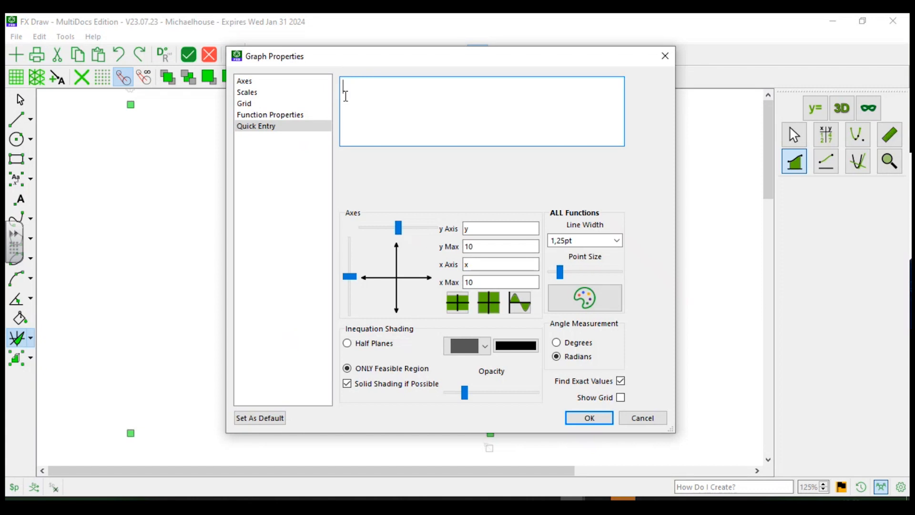
type("y=2^x")
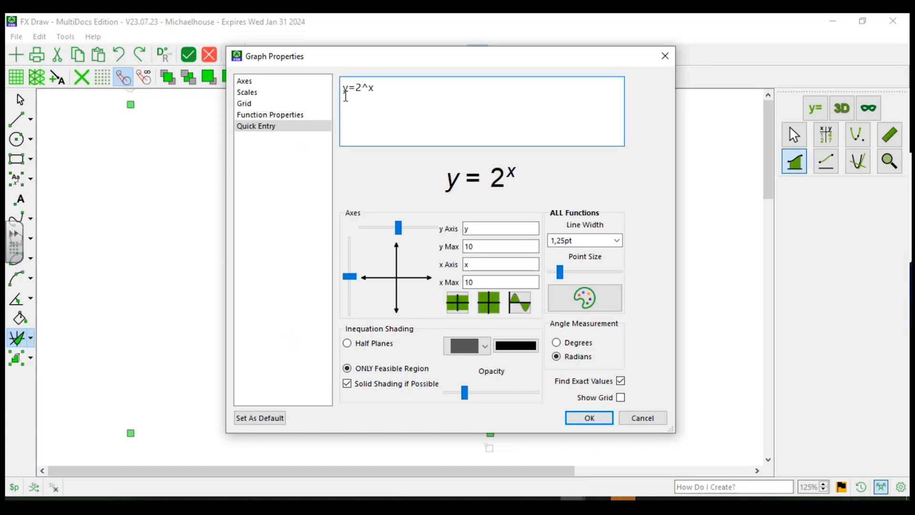
type("-4")
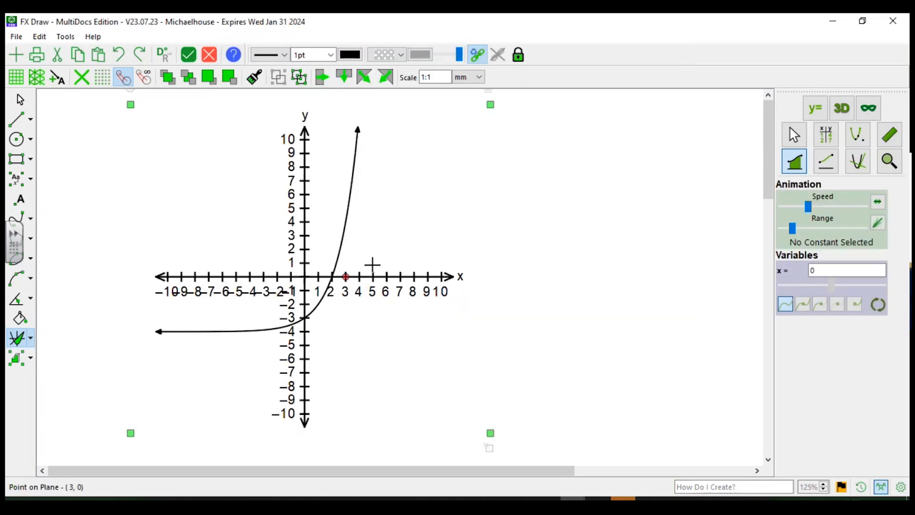
Turn on Show Other Asymptotes for the function y=2^x-4.
double_click(368, 232)
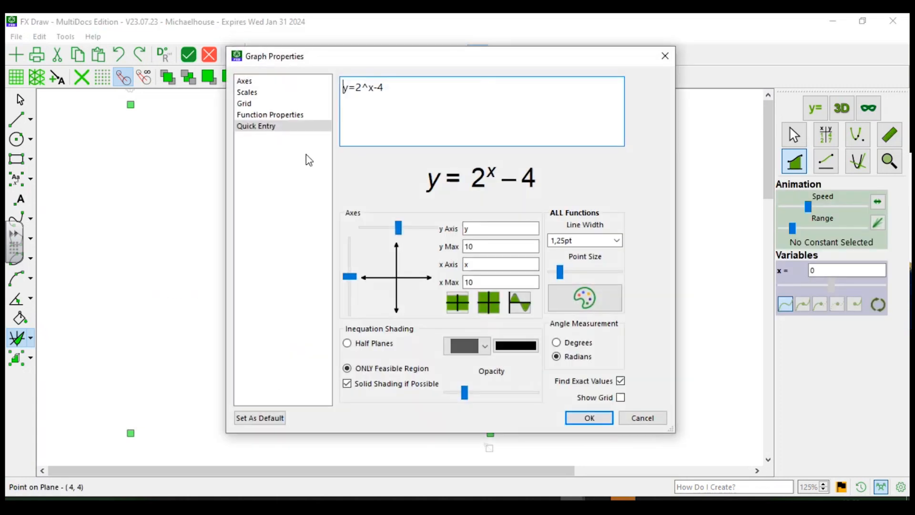
left_click(274, 117)
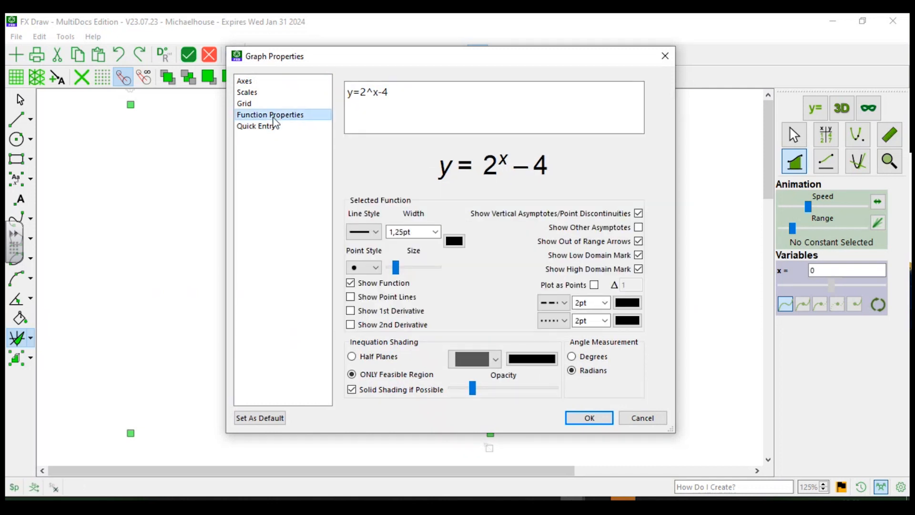
left_click(638, 228)
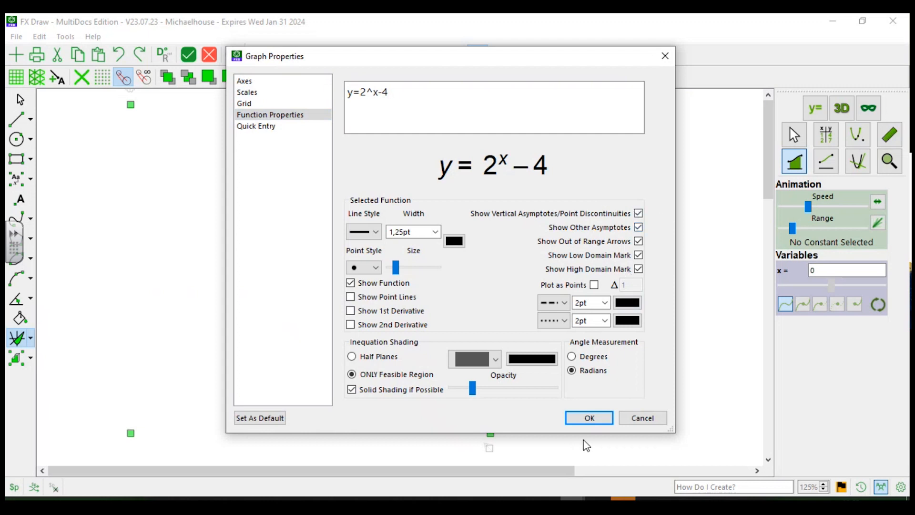
left_click(589, 417)
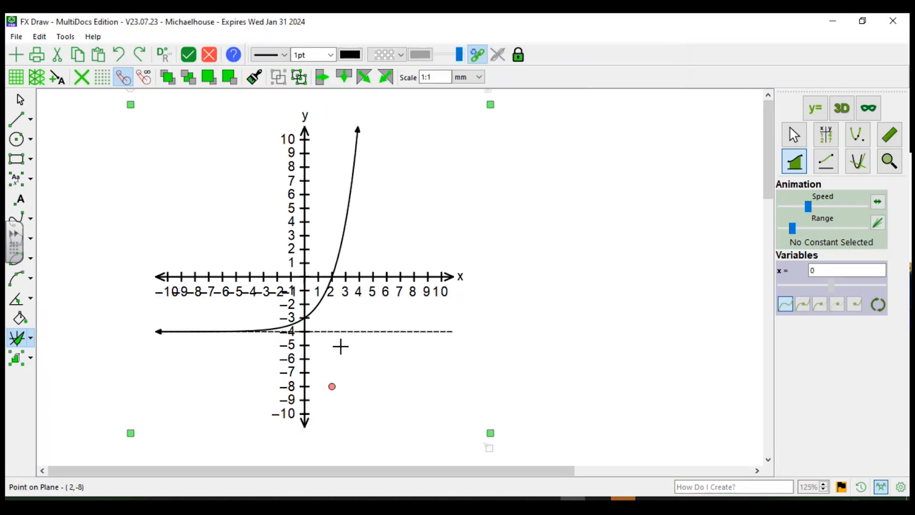
Add an annotation to the dashed horizontal asymptote of the exponential graph.
left_click(370, 335)
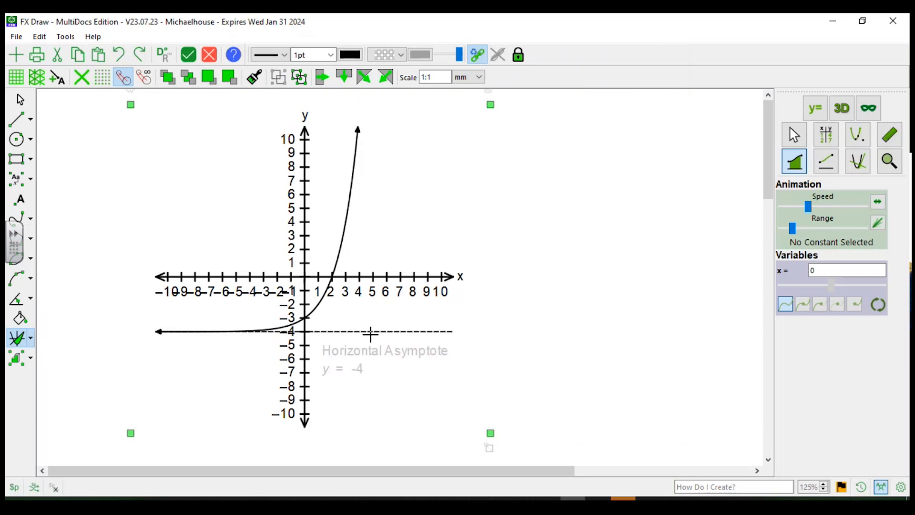
right_click(372, 329)
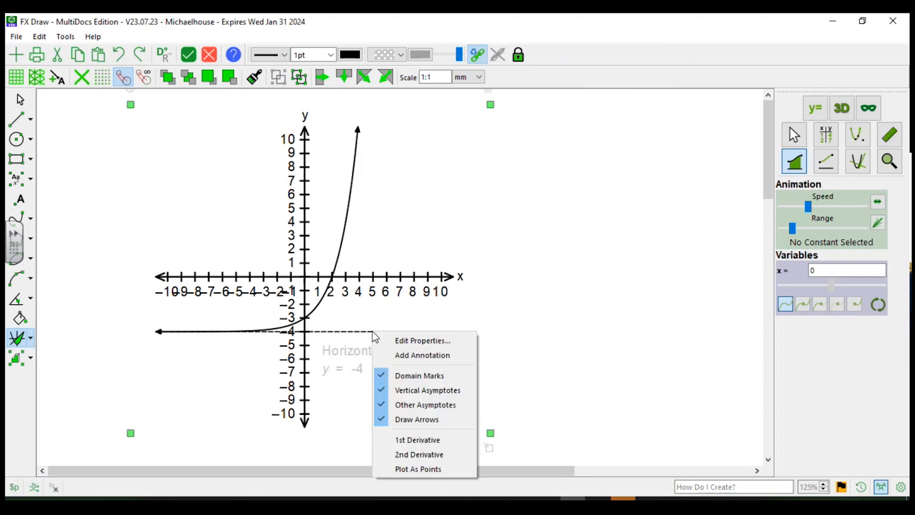
left_click(404, 360)
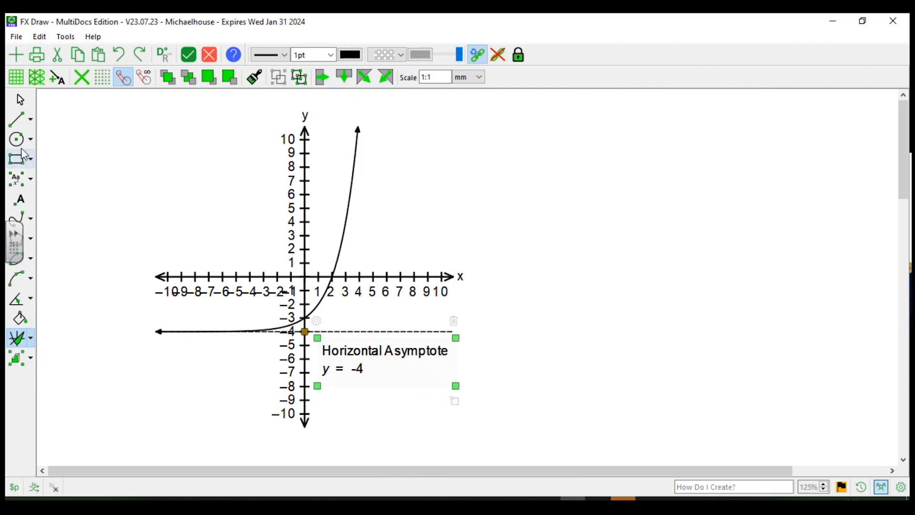
key("Escape")
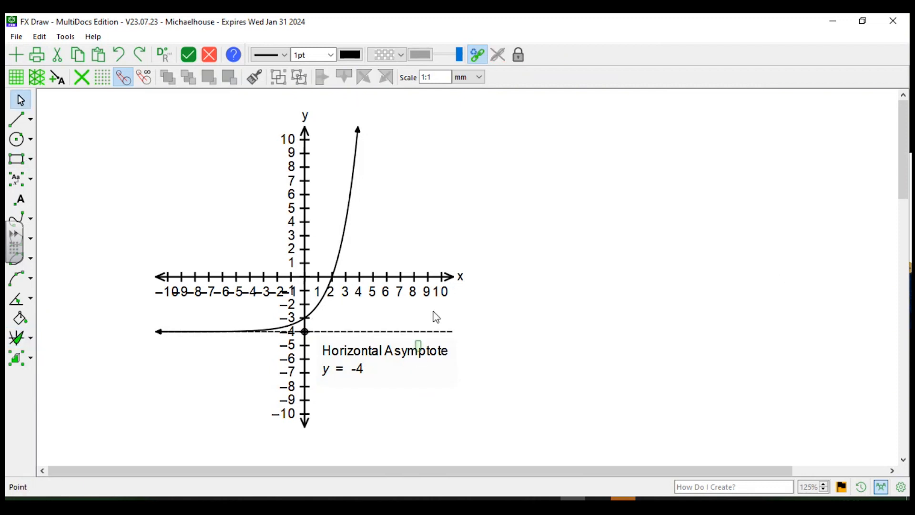
Trim the asymptote annotation to just the equation y = -4 and place it slightly below the dashed line.
left_click(405, 355)
left_click_drag(405, 354, 430, 324)
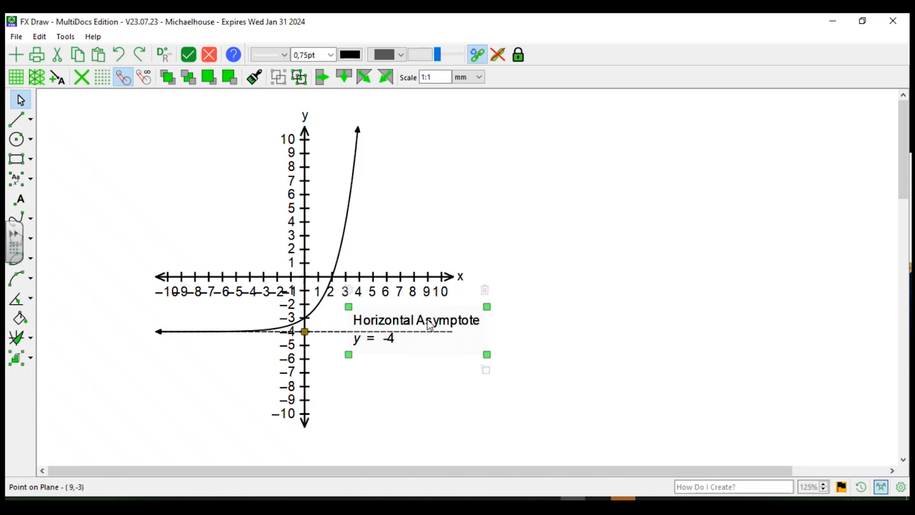
left_click_drag(314, 413, 182, 382)
key("Delete")
key("Delete")
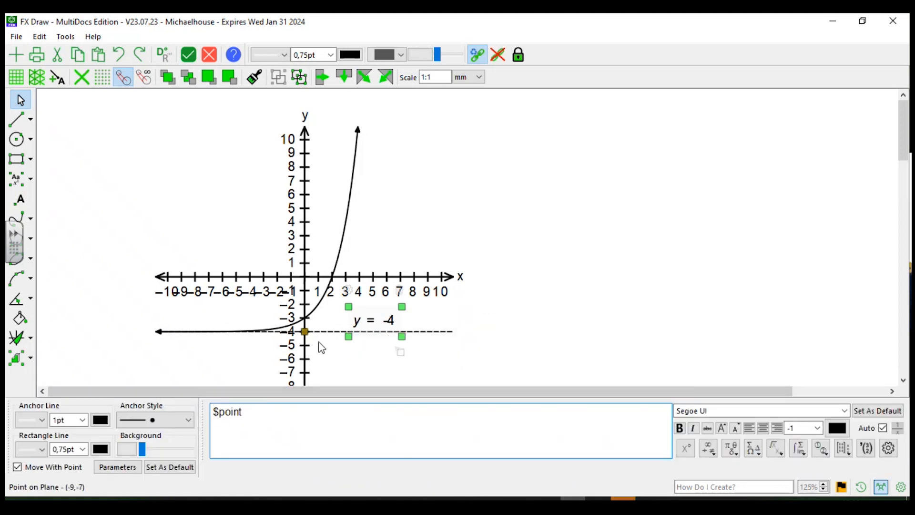
left_click(674, 327)
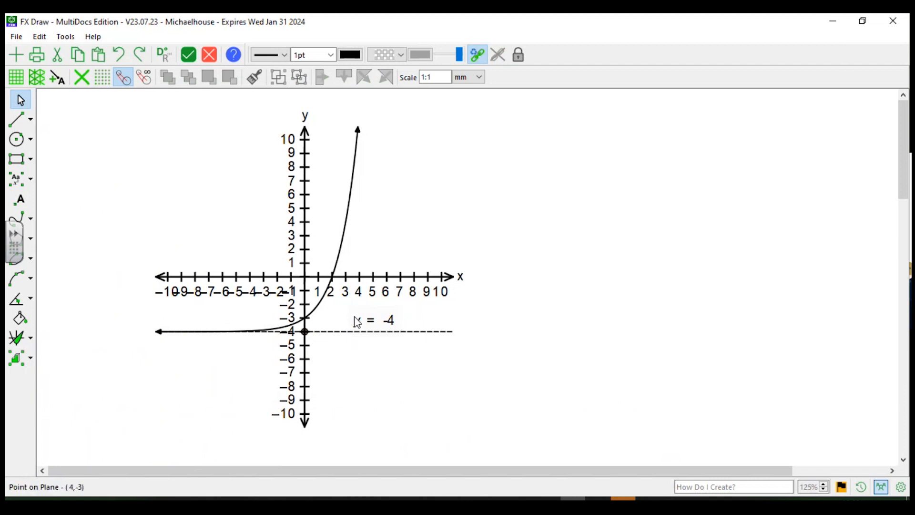
left_click(389, 329)
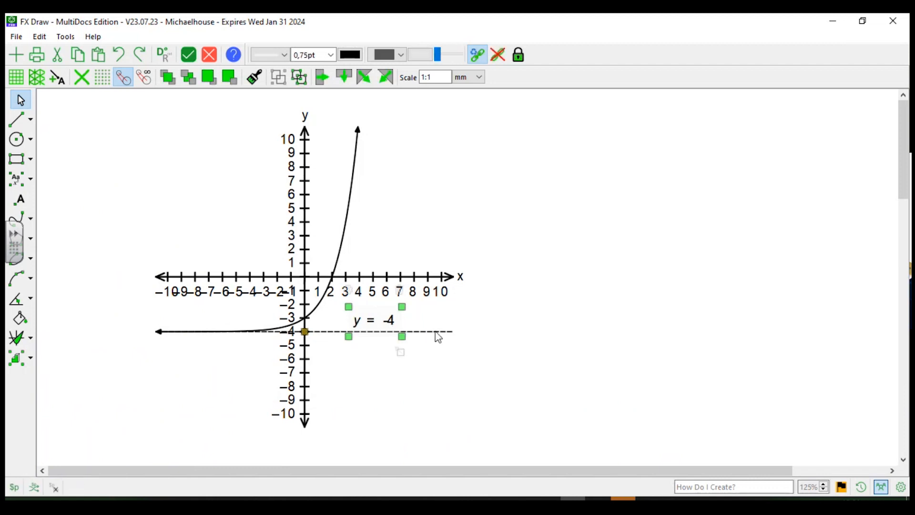
left_click_drag(388, 337, 370, 357)
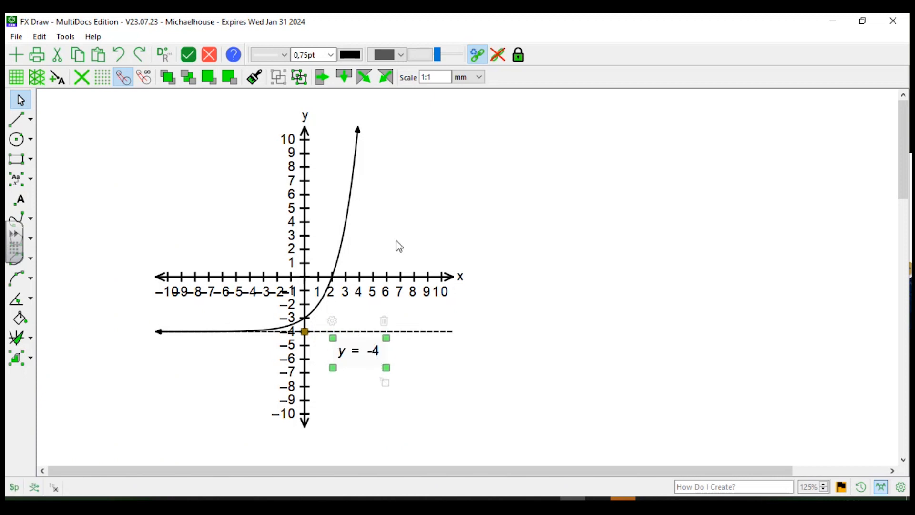
Hide the scale numbers and tick marks on the exponential graph's x axis, keeping the axis itself shown.
left_click(411, 227)
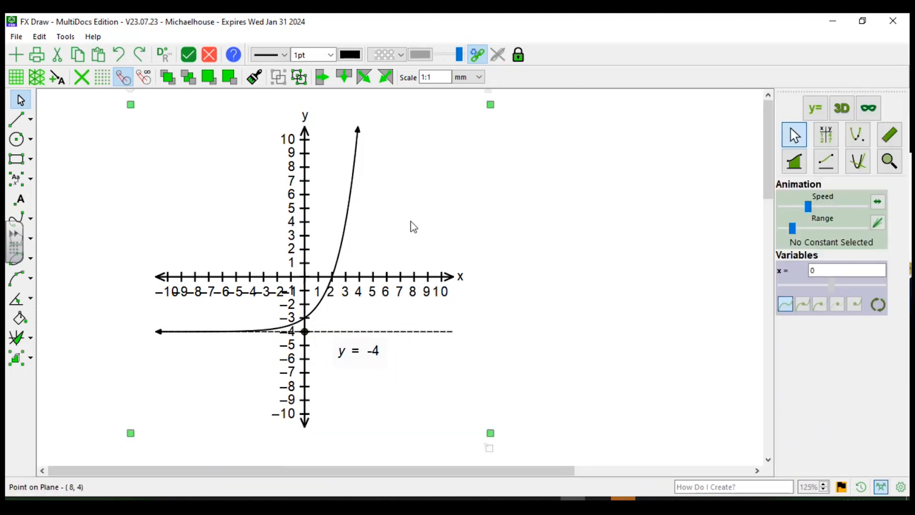
double_click(418, 237)
left_click(265, 93)
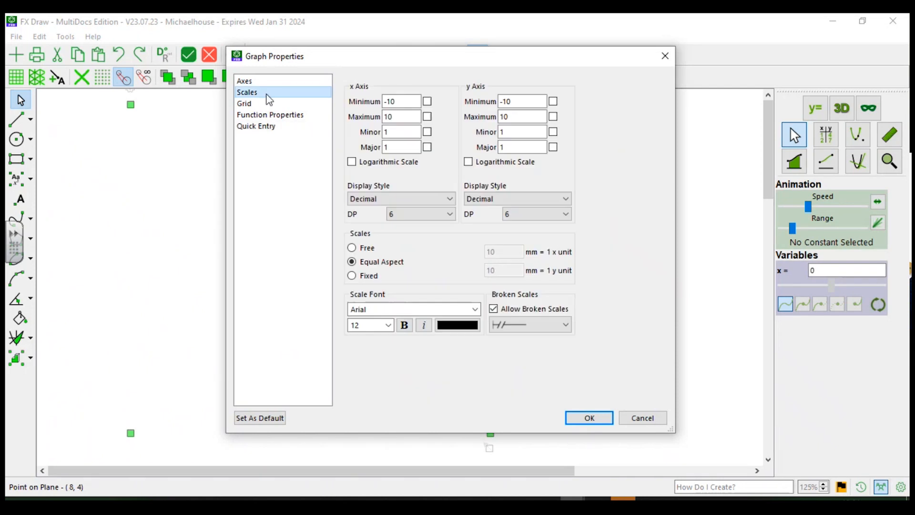
left_click(292, 82)
left_click(352, 134)
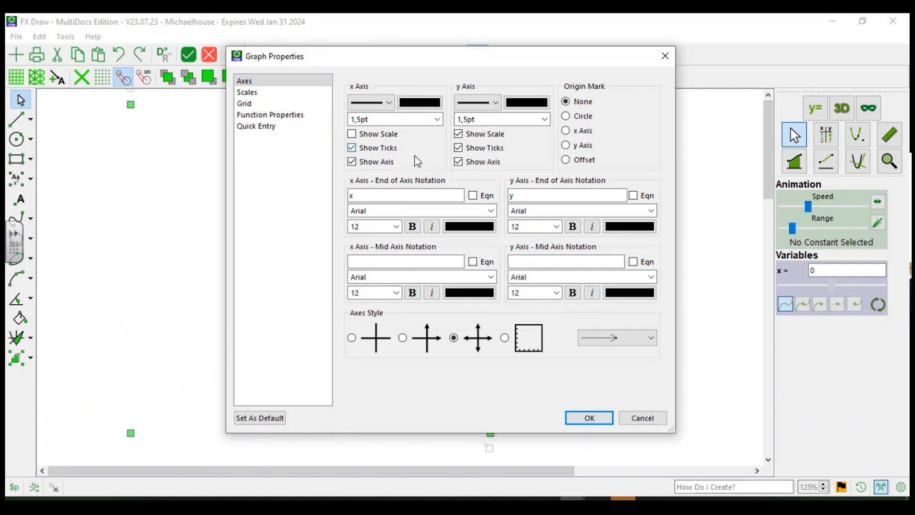
left_click(360, 149)
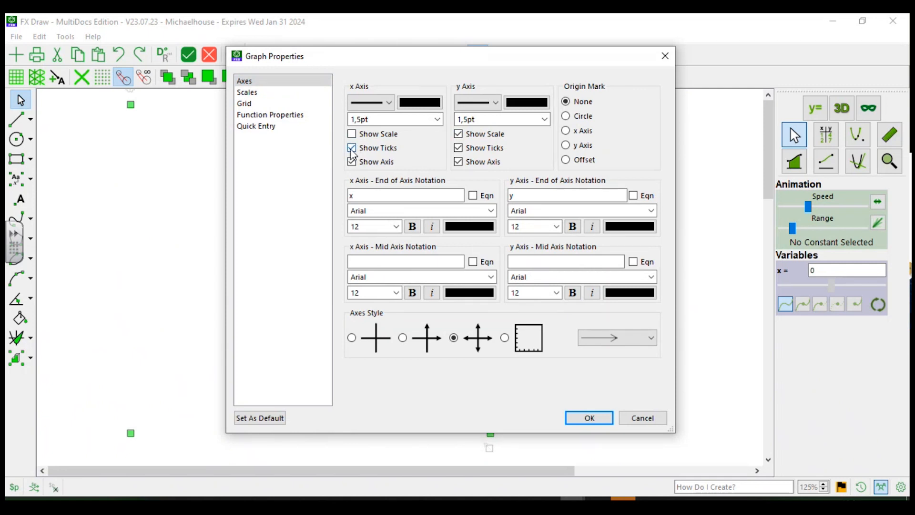
left_click(585, 417)
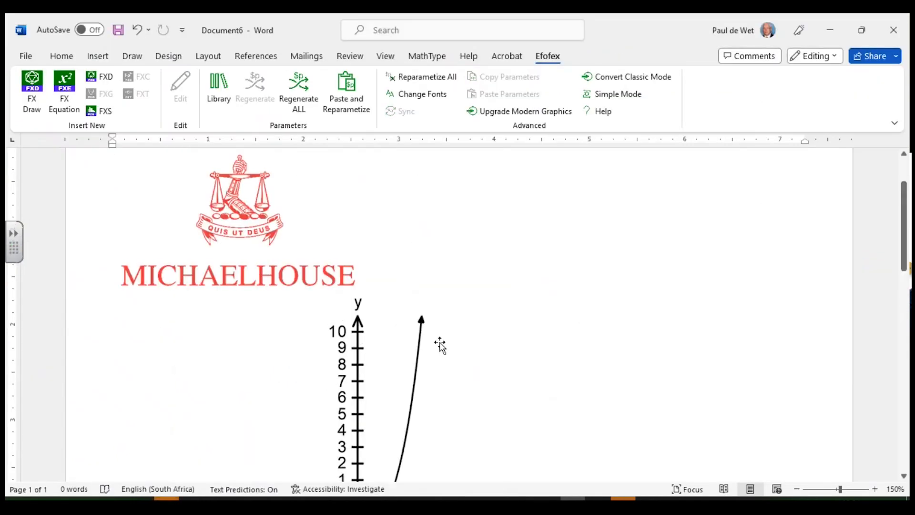
Review the exponential graph in the Word document, and remove it along with the MICHAELHOUSE logo.
scroll(440, 345, "down", 4)
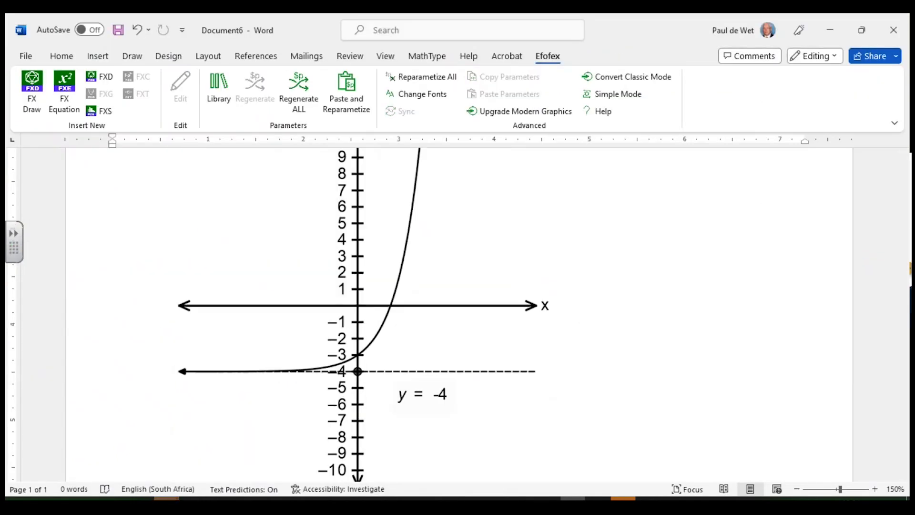
scroll(525, 402, "down", 5)
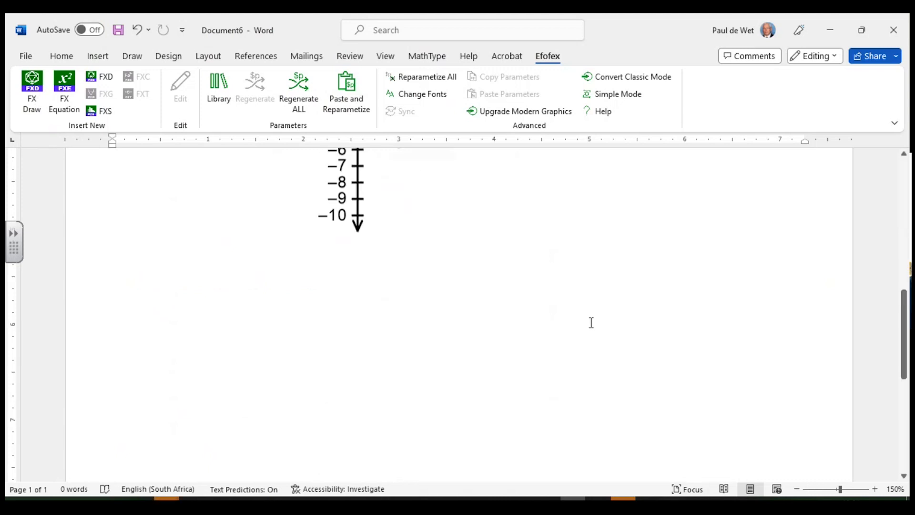
scroll(608, 315, "up", 6)
scroll(645, 317, "down", 4)
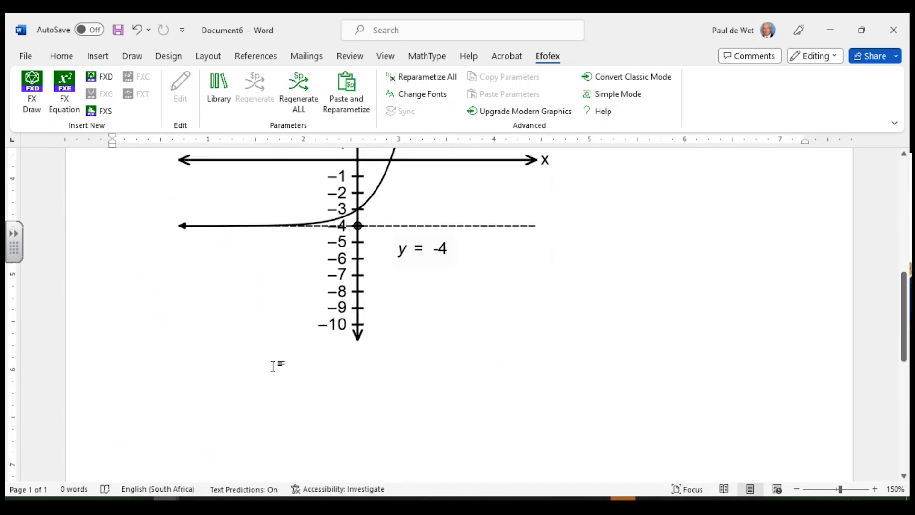
left_click(339, 272)
key("ctrl+z")
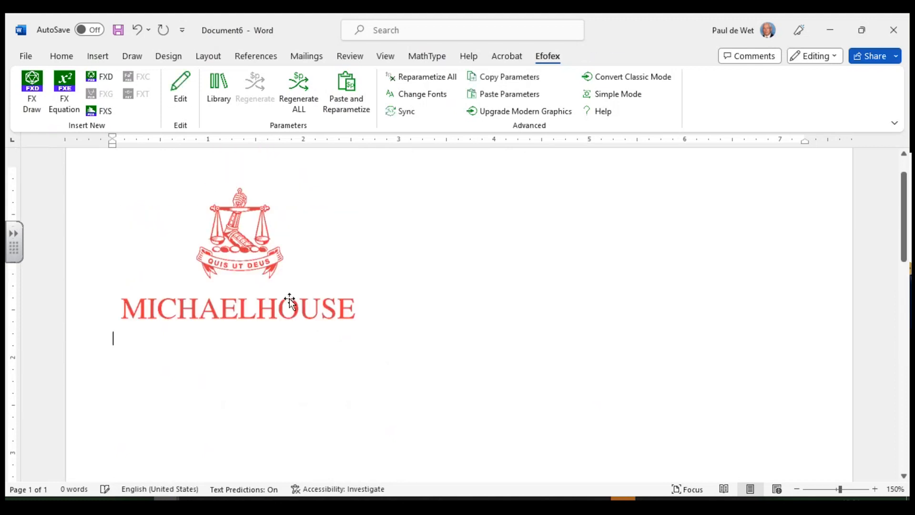
left_click(300, 298)
key("Delete")
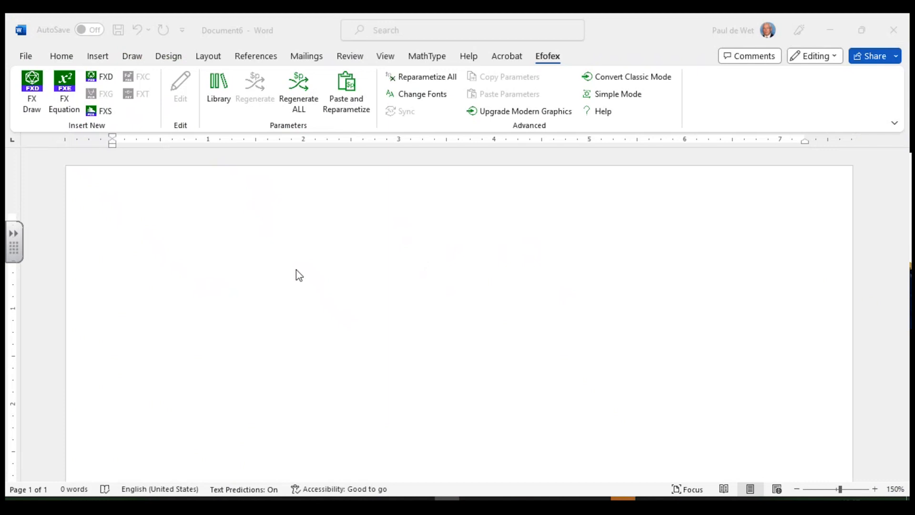
left_click(296, 270)
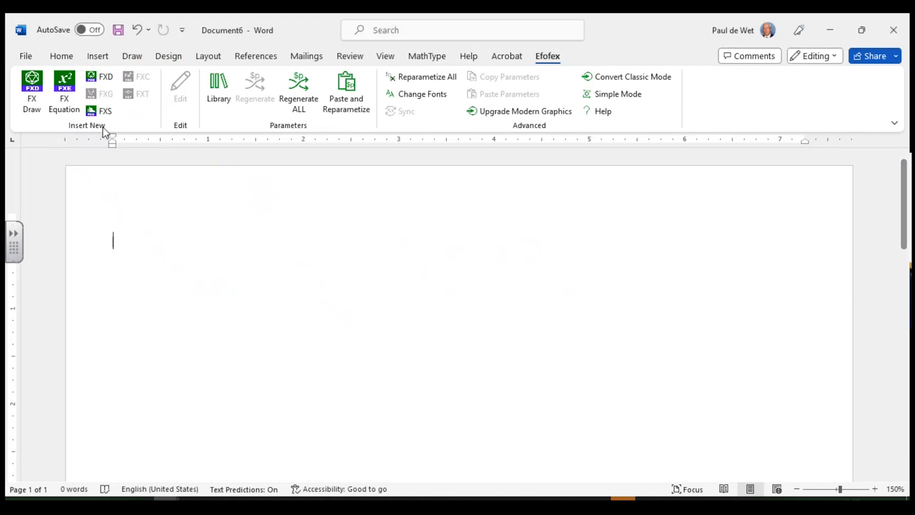
Insert a new FX Stat object and fill column A with 25 whole-number Normal trials, mean 50 and standard deviation 17.
left_click(94, 113)
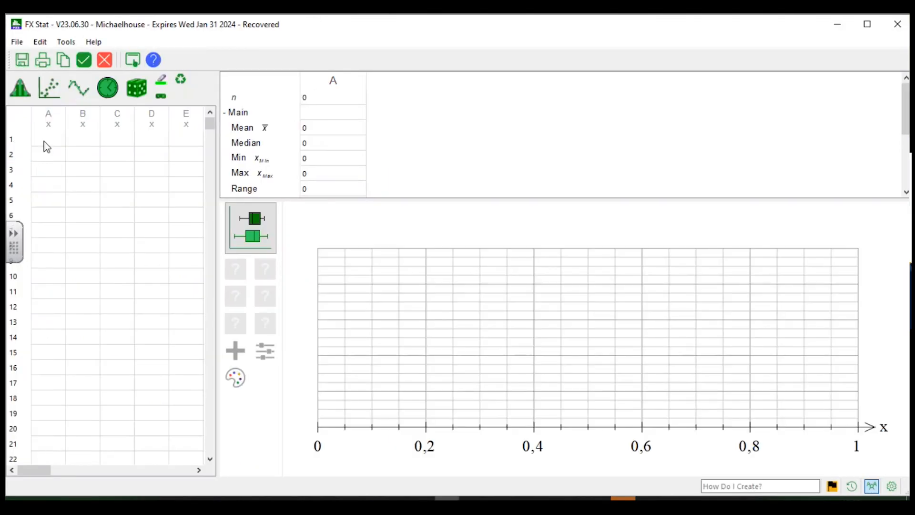
left_click(53, 116)
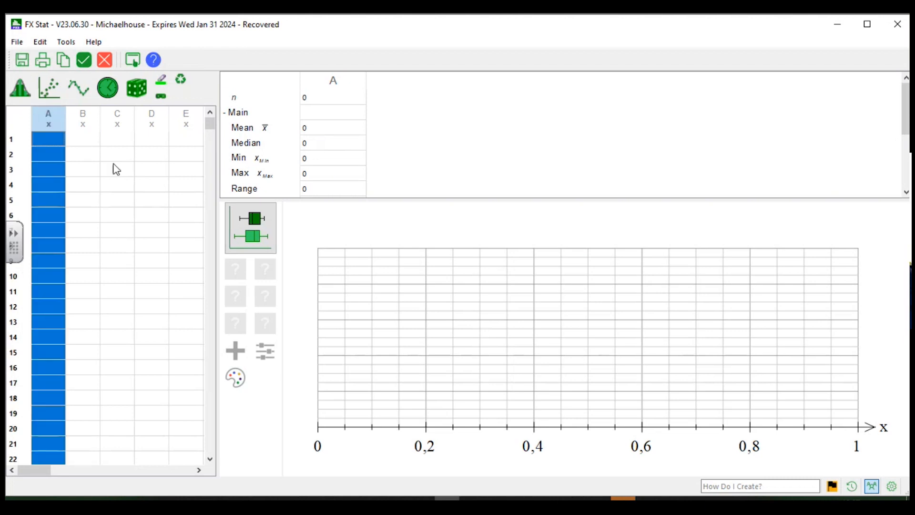
left_click(60, 138)
left_click(17, 82)
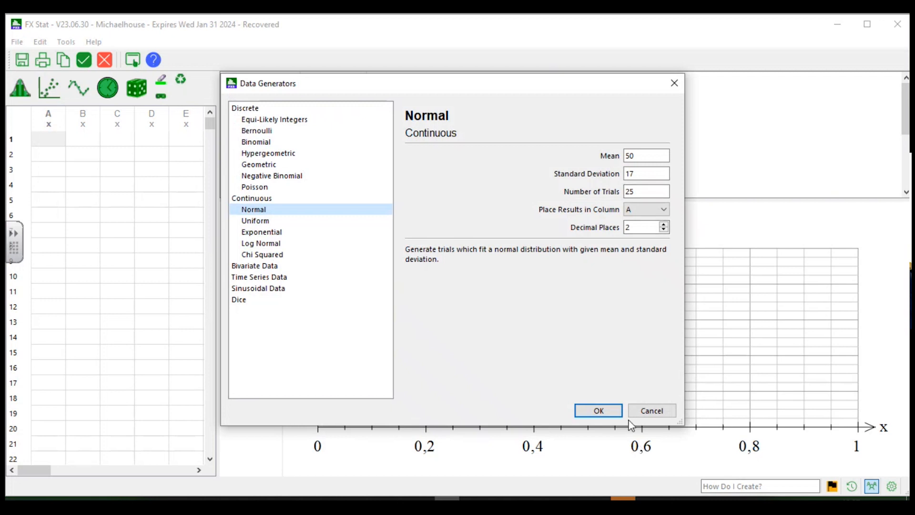
left_click(603, 410)
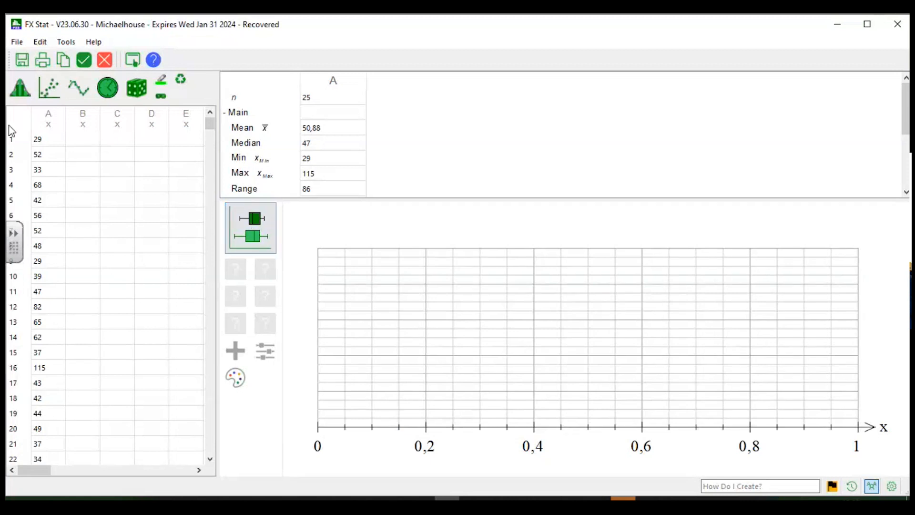
Create a quick graph of column A and change its type to a stem-and-leaf plot.
right_click(48, 126)
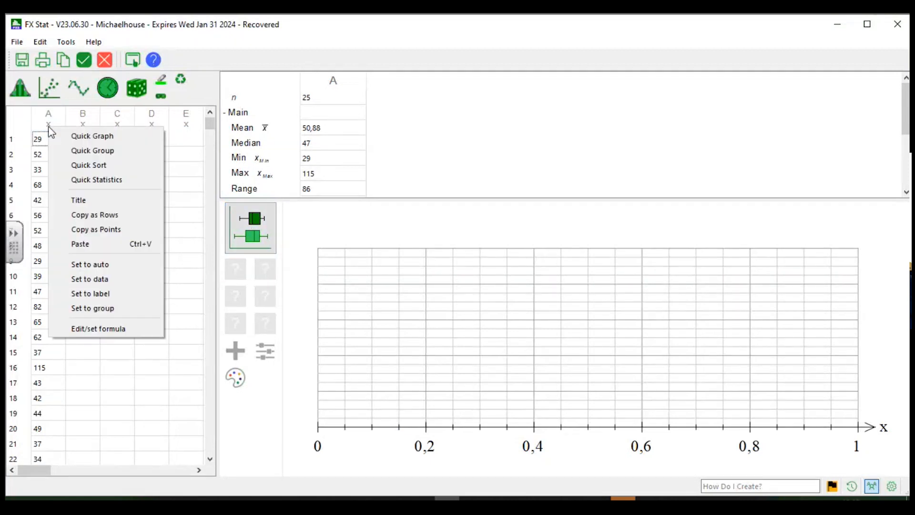
left_click(102, 137)
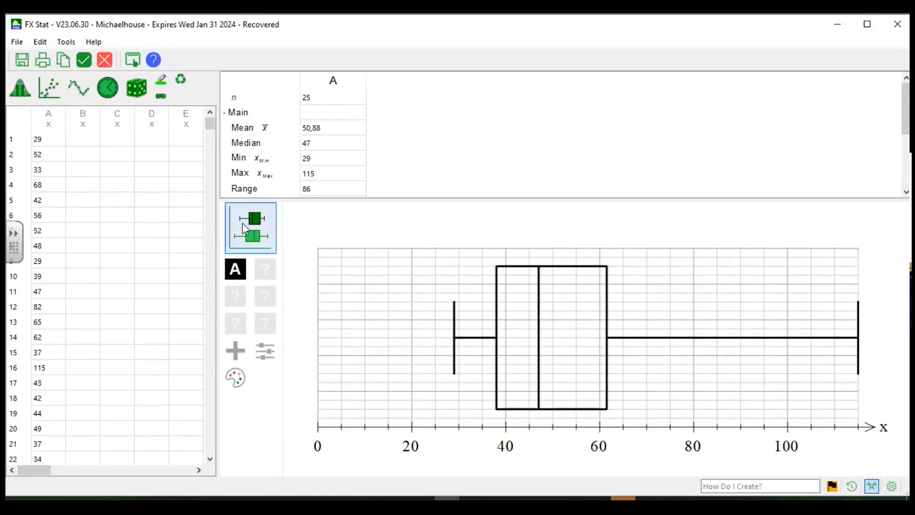
left_click(242, 222)
double_click(381, 311)
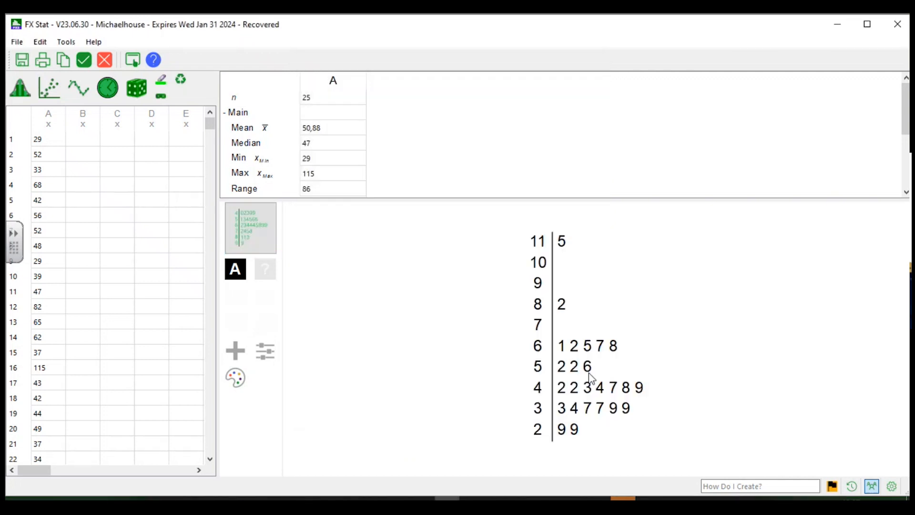
Enable Reverse Stem Order in the stem-and-leaf plot's properties.
double_click(591, 377)
left_click(257, 145)
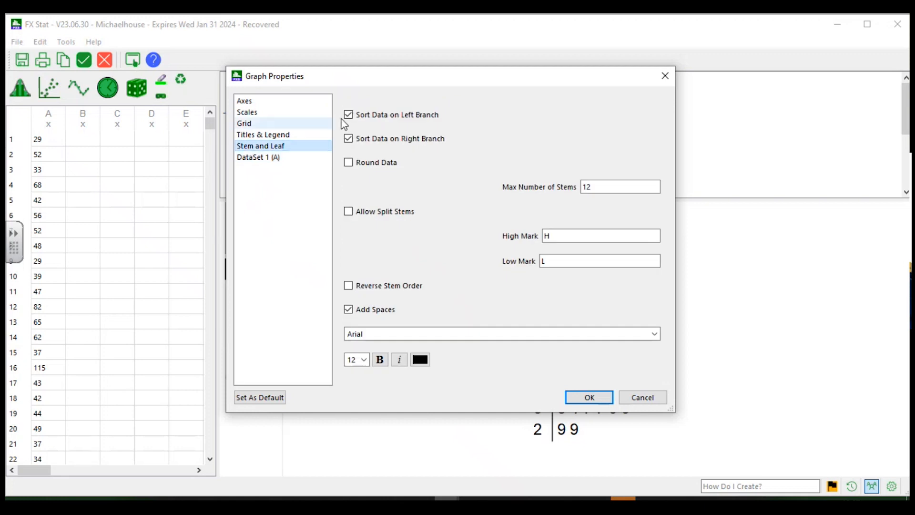
left_click(349, 286)
left_click(594, 396)
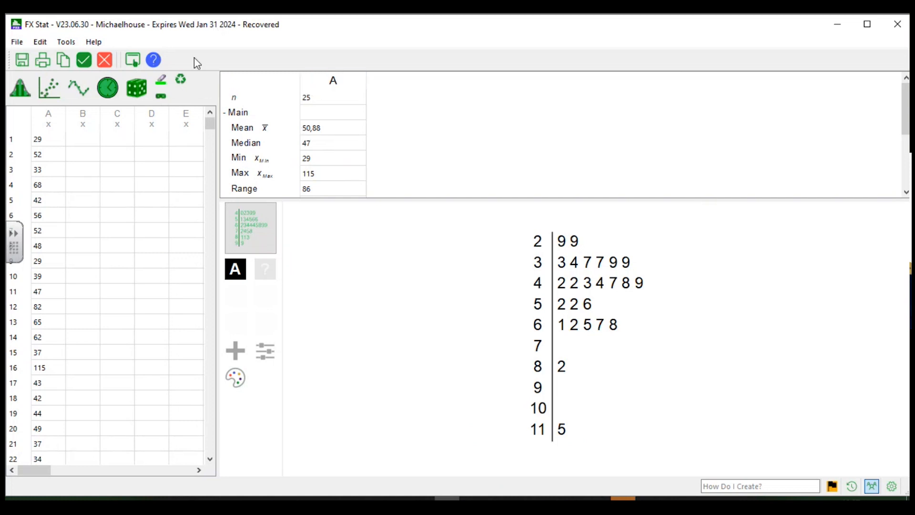
Insert the finished stem-and-leaf plot into the Word document and check it on the page.
left_click(84, 59)
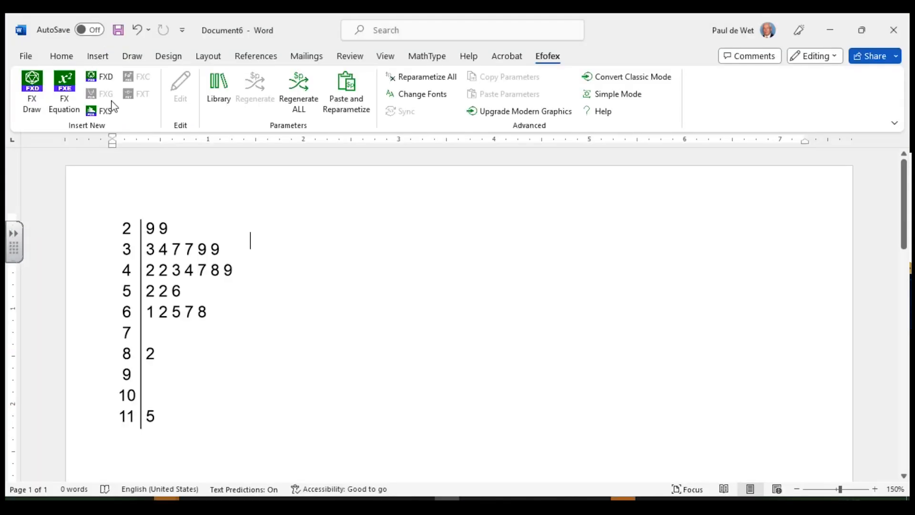
scroll(250, 241, "down", 2)
scroll(219, 275, "up", 2)
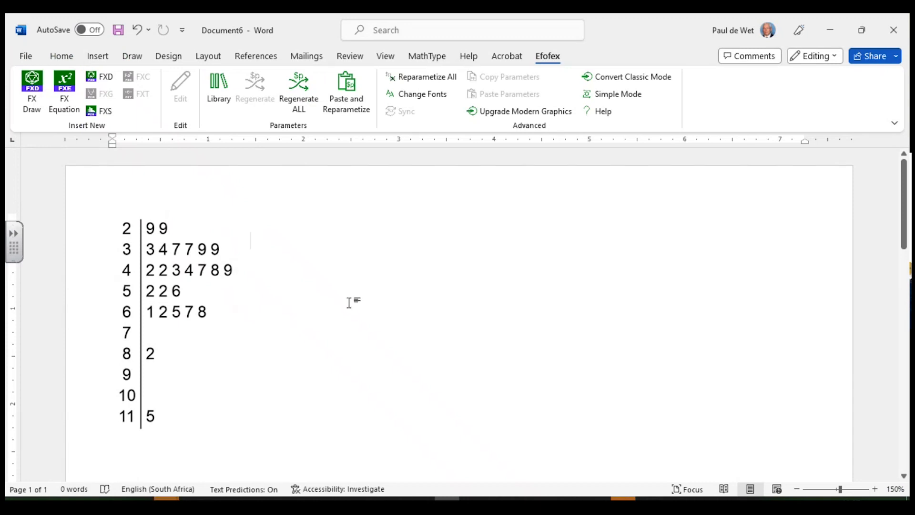
Add blank lines after the stem-and-leaf plot and place a copy of the plot below the original.
key("Return")
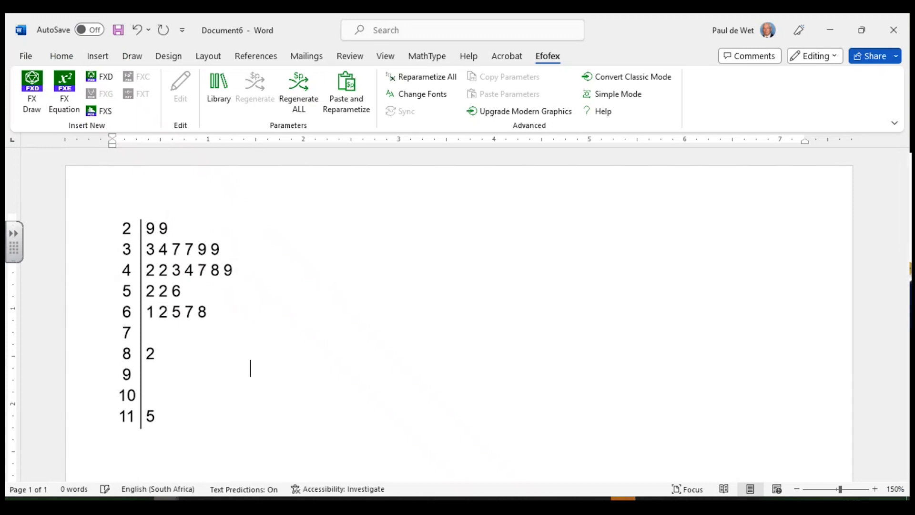
key("Return")
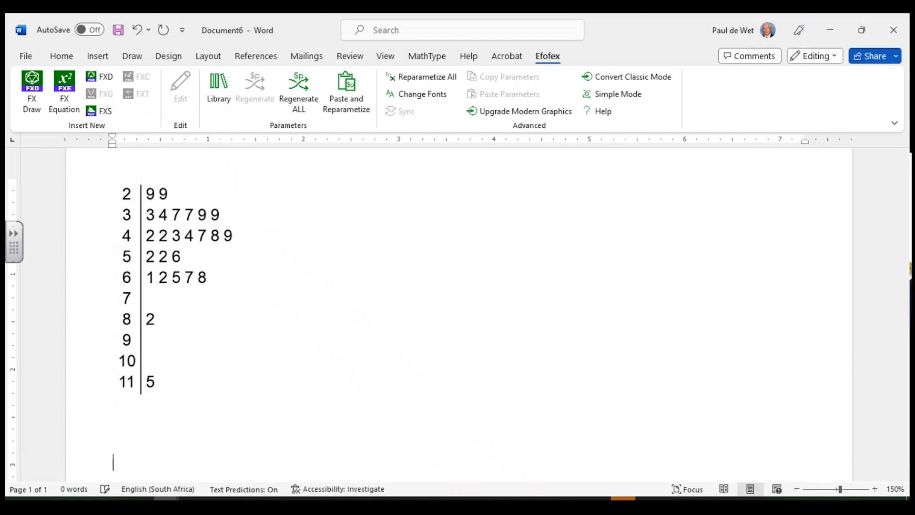
left_click(179, 245)
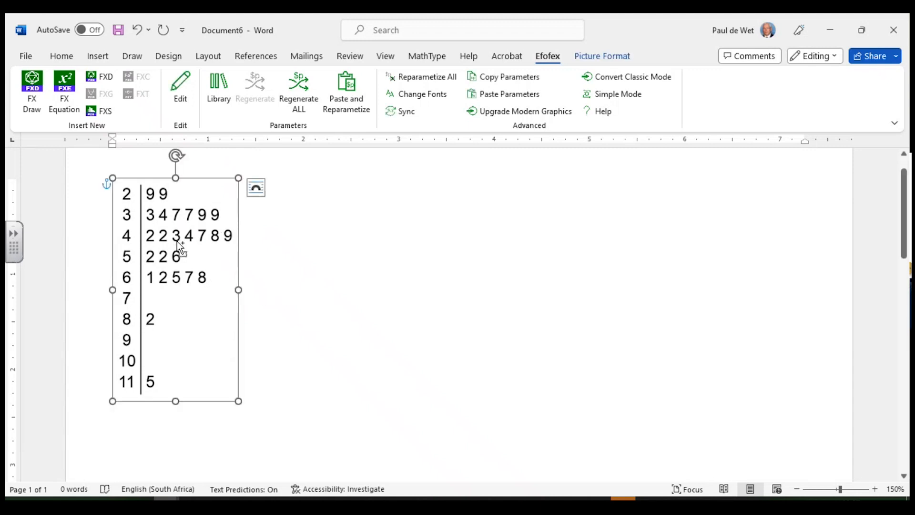
scroll(157, 356, "down", 3)
left_click(167, 304)
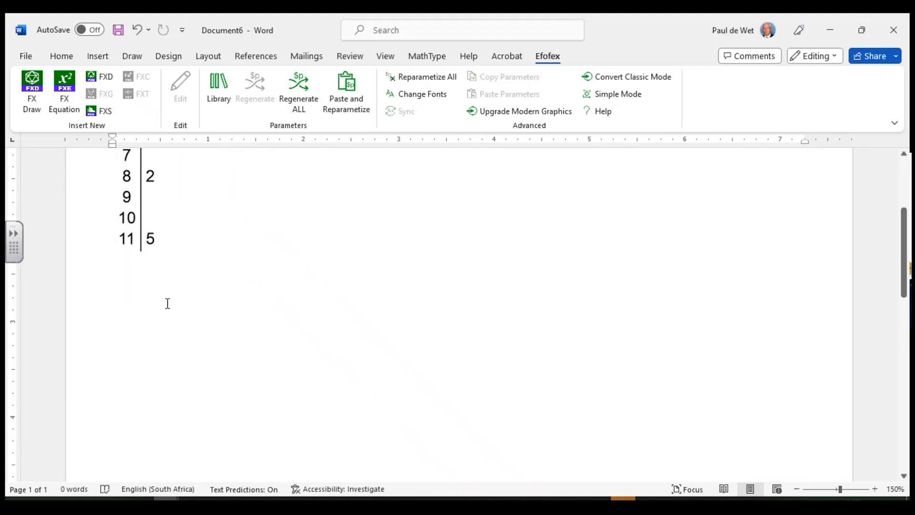
key("ctrl+v")
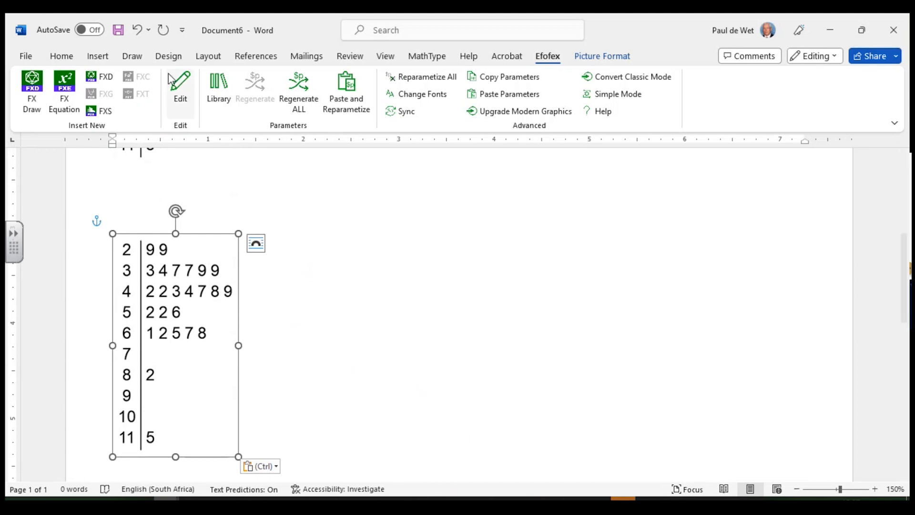
Open the copied plot in FX Stat, change its type to a horizontal box-and-whisker plot and enlarge the statistics area.
left_click(184, 94)
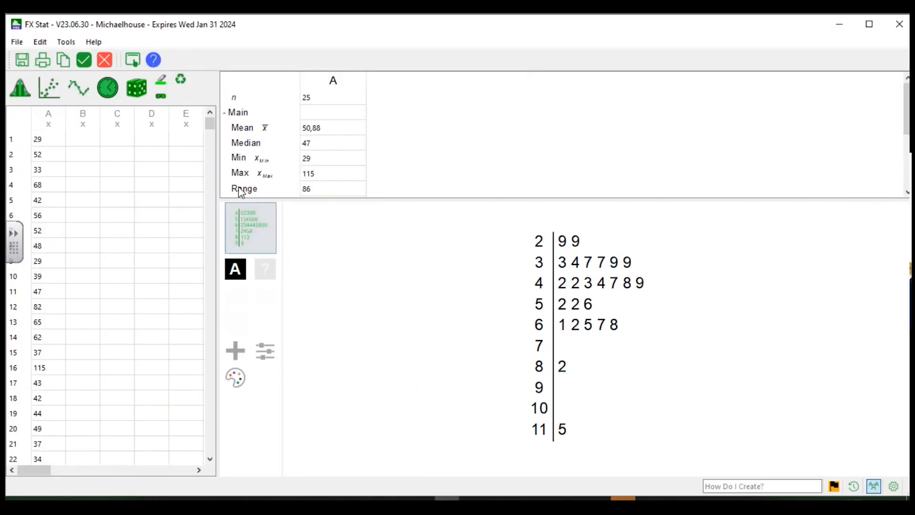
left_click(259, 245)
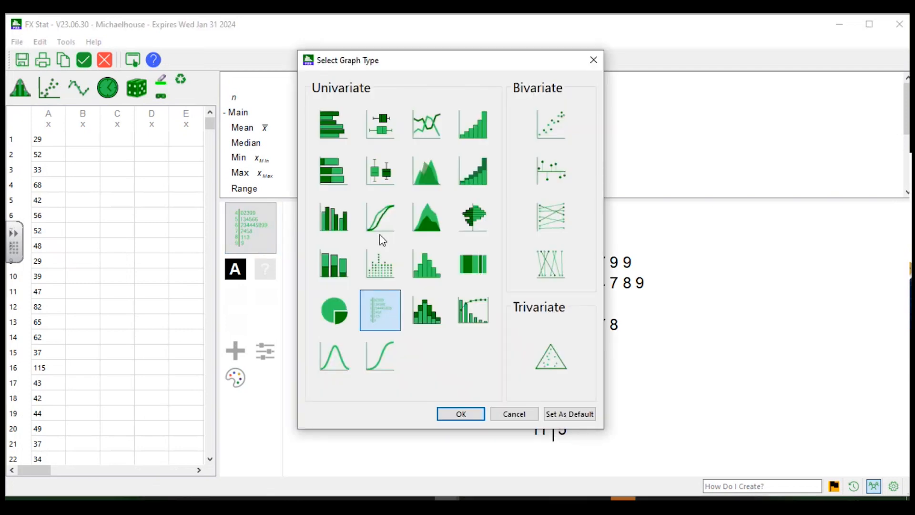
left_click(380, 126)
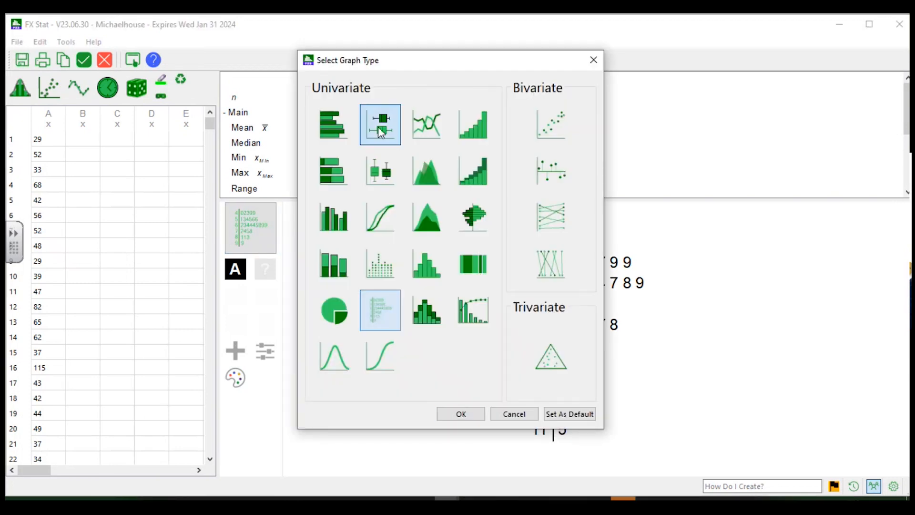
left_click(460, 416)
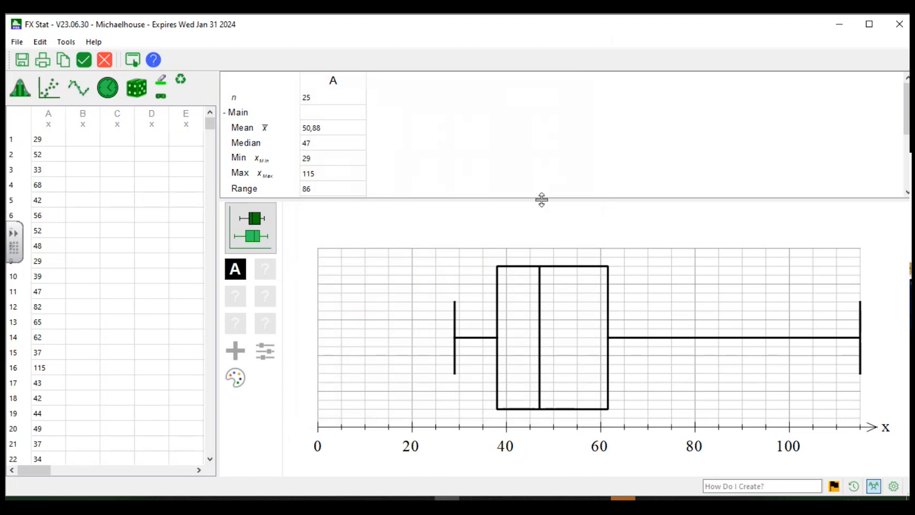
left_click_drag(541, 198, 538, 335)
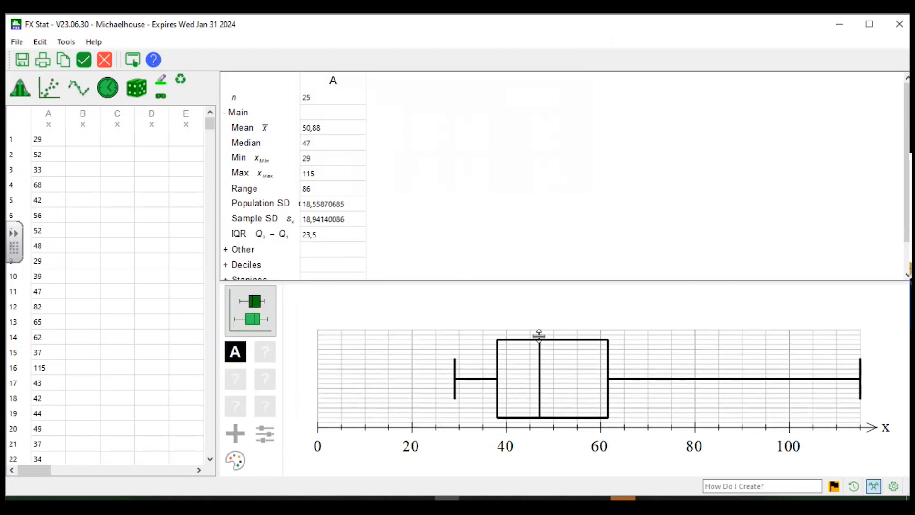
Turn on Hide Graph for DataSet 1 (A) in the box-and-whisker plot's properties.
double_click(518, 359)
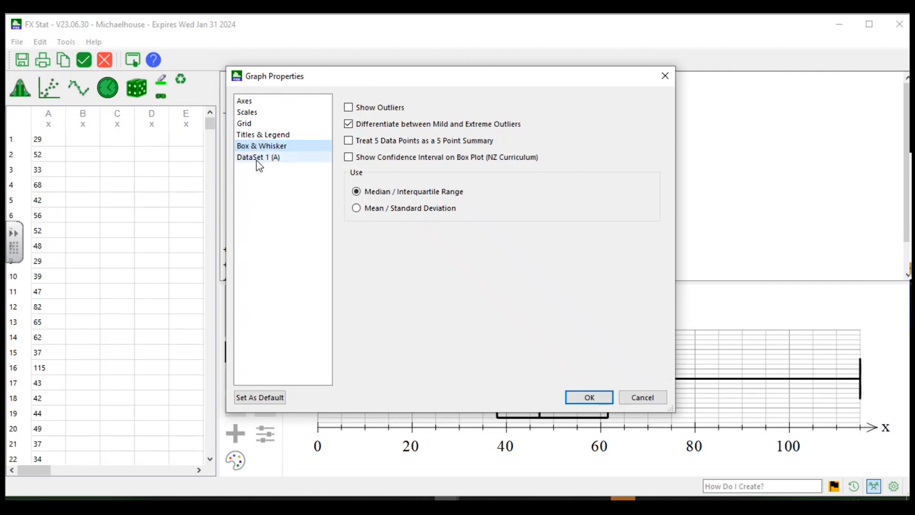
left_click(257, 162)
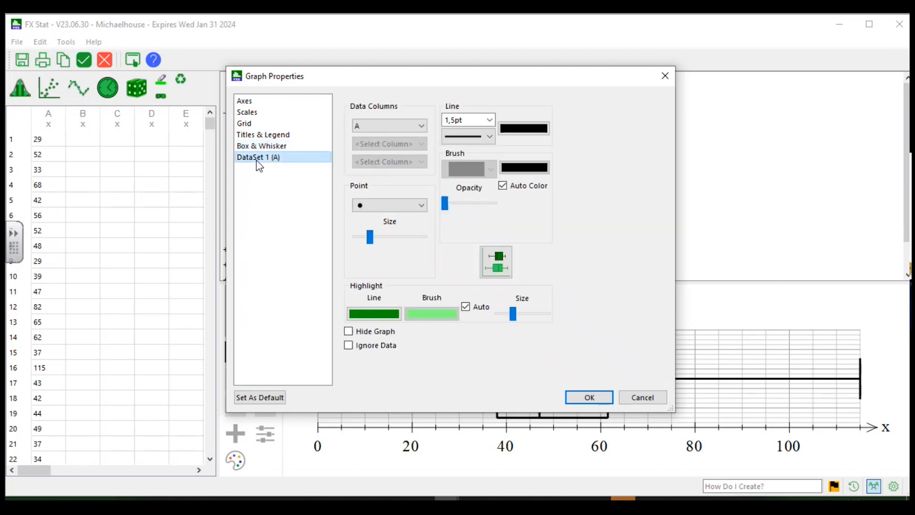
left_click(348, 332)
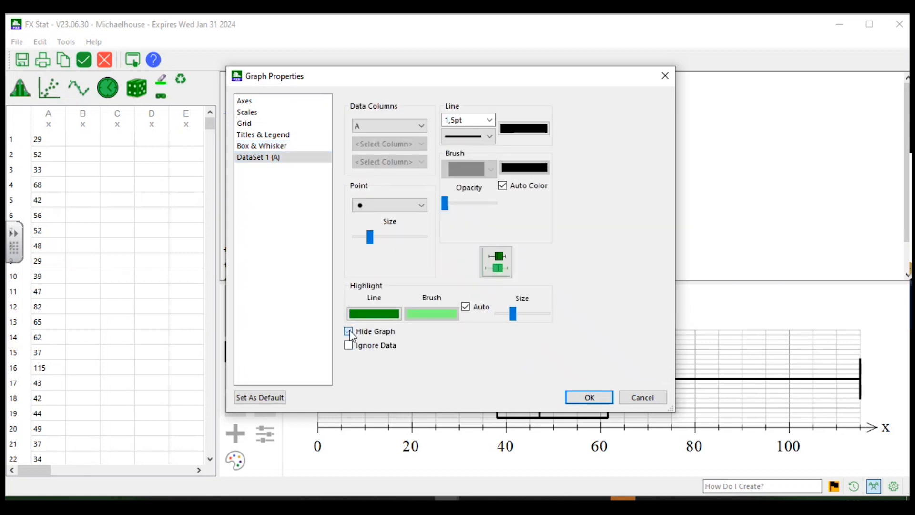
left_click(590, 398)
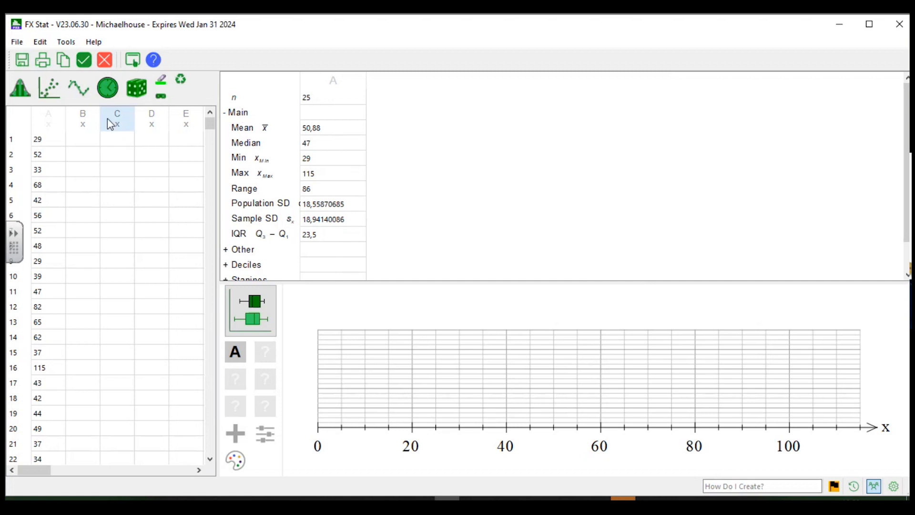
Return the axes with the hidden plot to the Word document and check them below the stem-and-leaf plot.
left_click(84, 59)
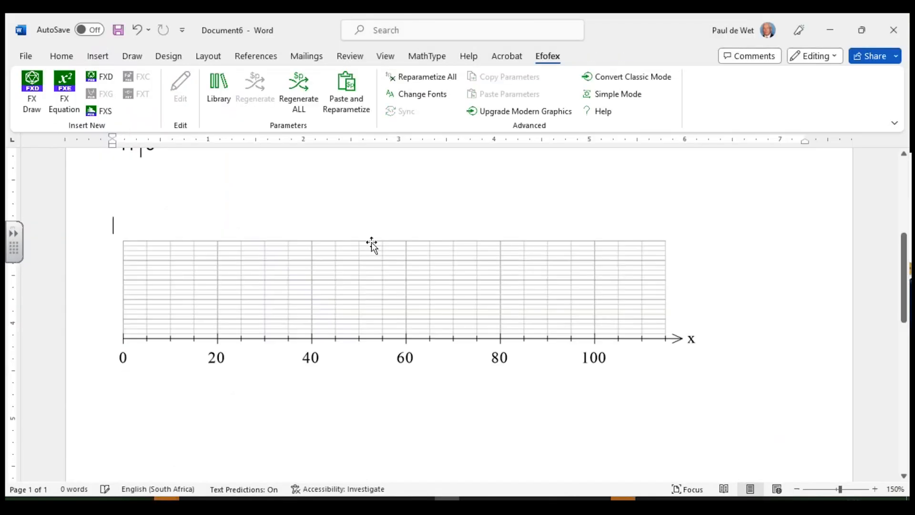
scroll(356, 352, "up", 4)
scroll(320, 336, "down", 4)
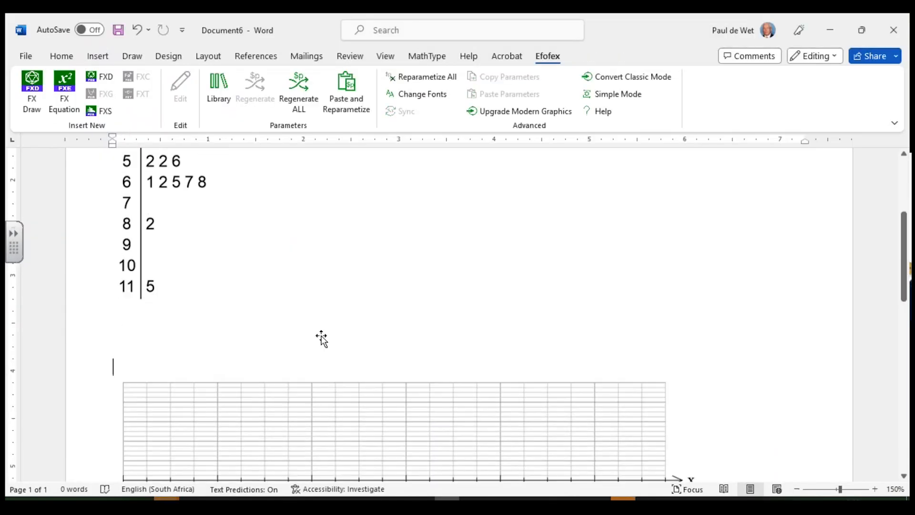
scroll(370, 365, "down", 3)
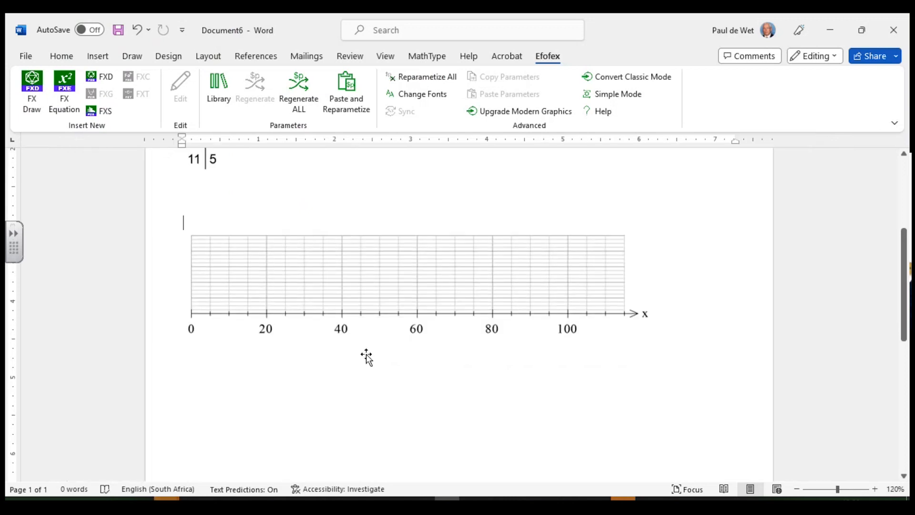
scroll(367, 357, "up", 3)
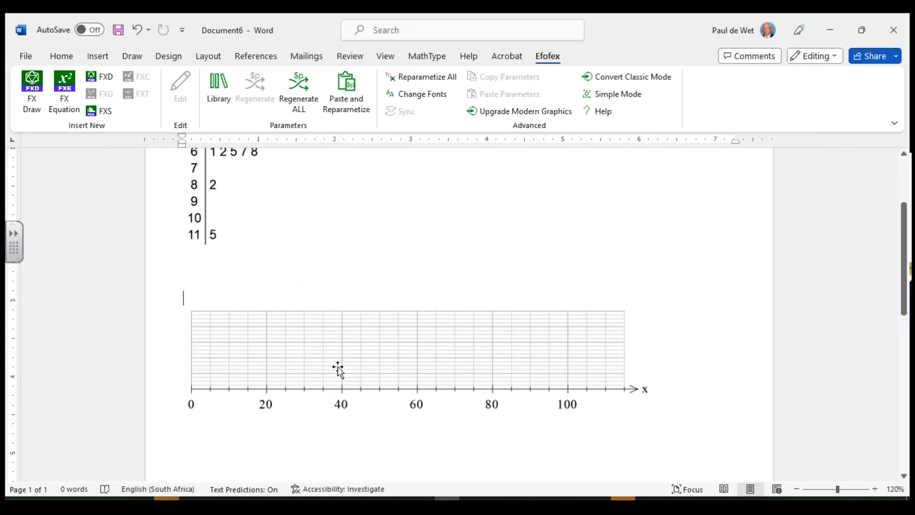
scroll(311, 364, "down", 3)
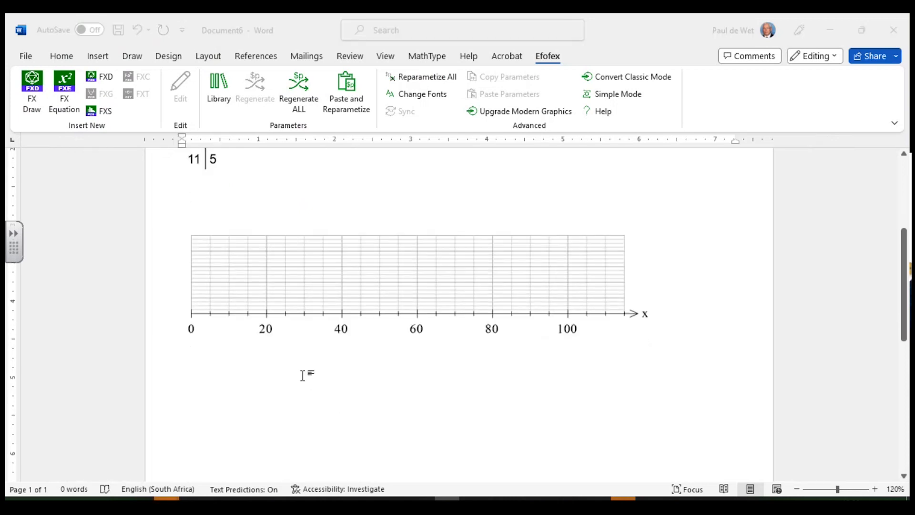
Reopen the blank axes in FX Stat, turn off Hide Graph for DataSet 1 (A) and update the graph in Word.
left_click(362, 273)
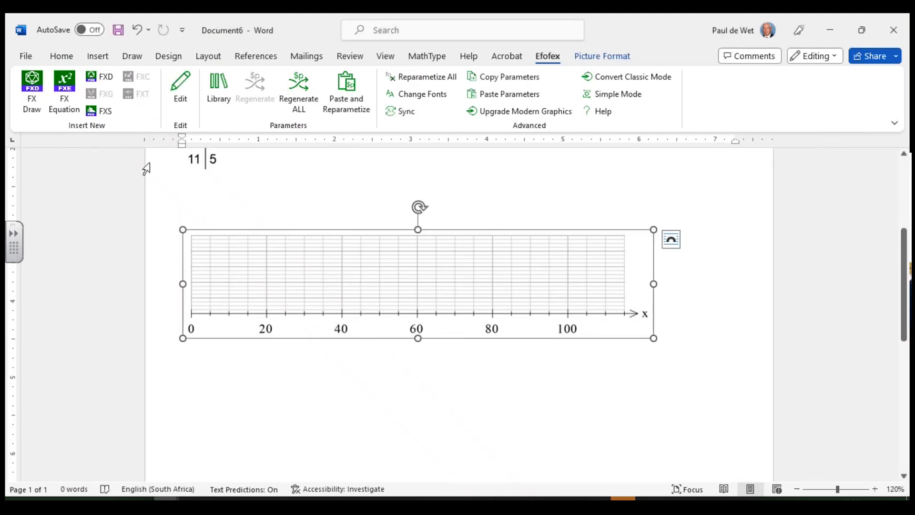
left_click(184, 86)
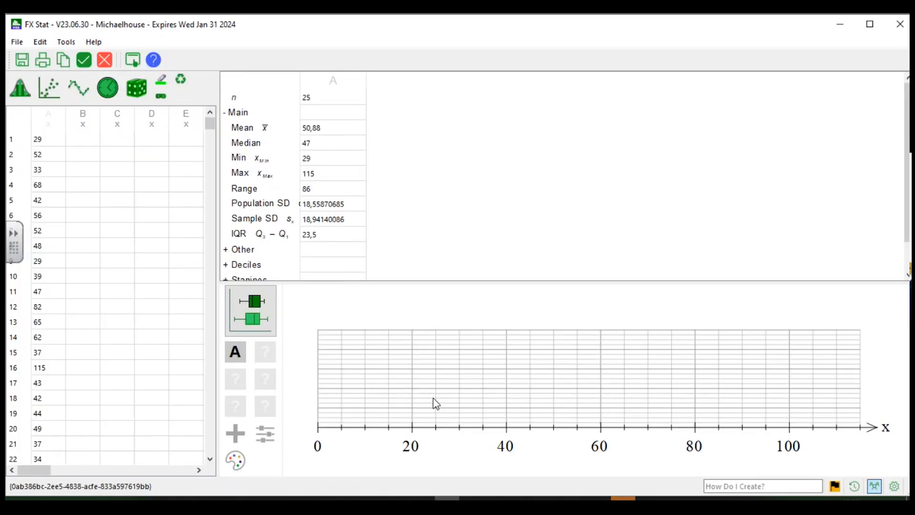
double_click(435, 403)
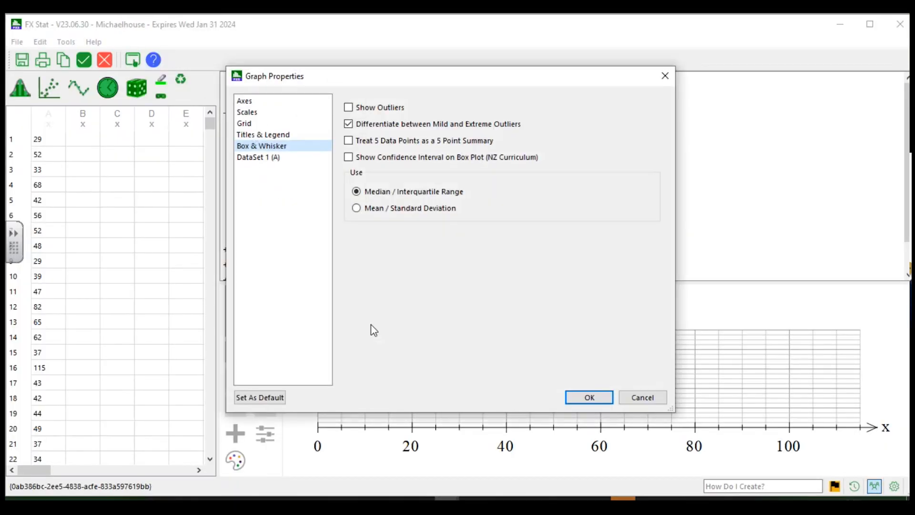
left_click(270, 163)
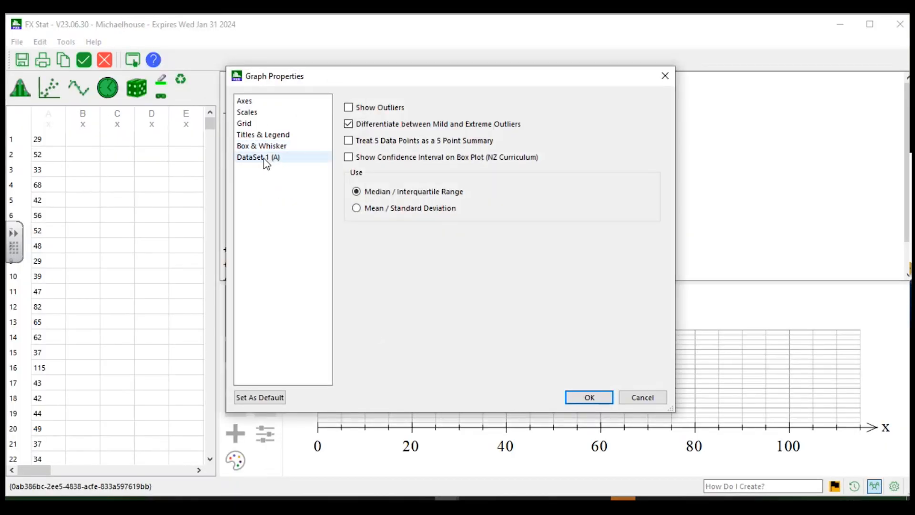
left_click(249, 159)
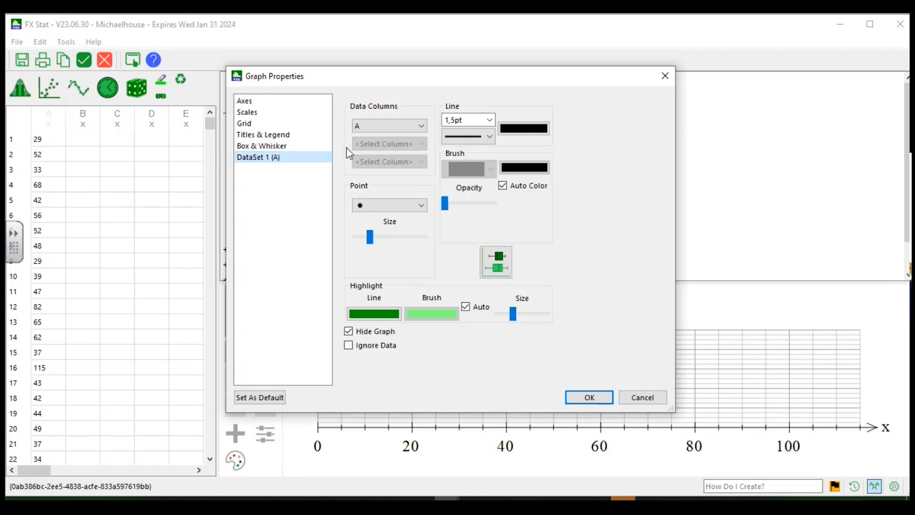
left_click(348, 330)
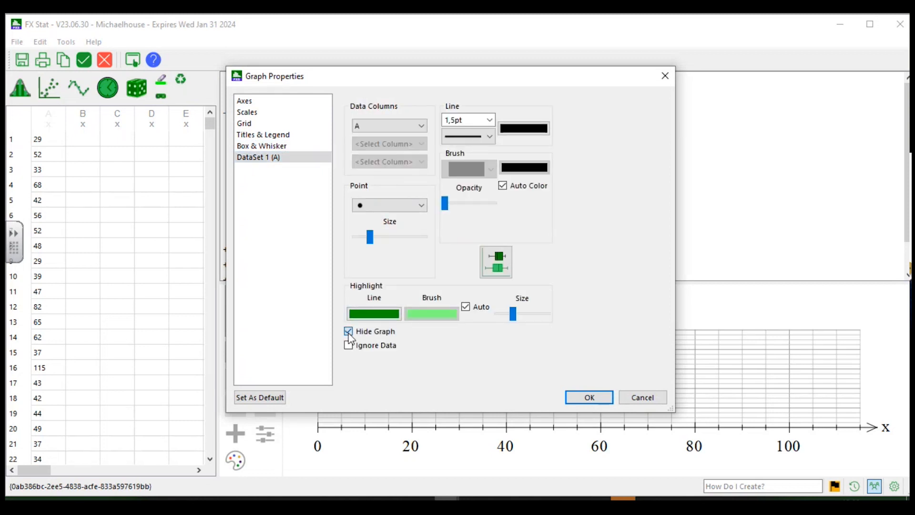
left_click(589, 397)
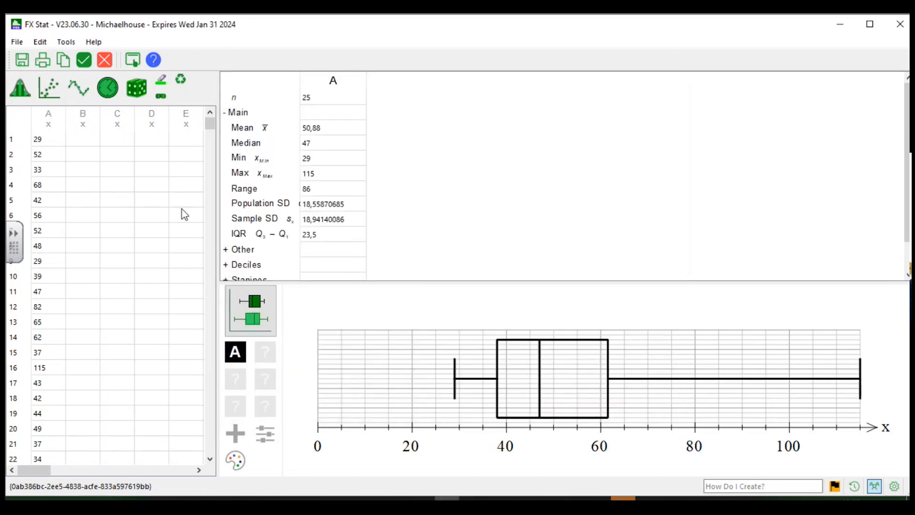
left_click(84, 63)
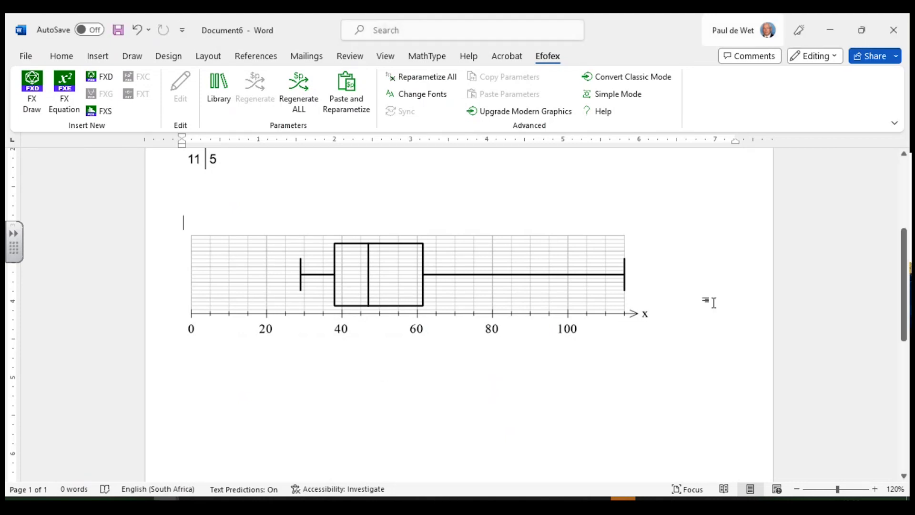
Review the plots on the page and delete the entire contents of the Word document.
scroll(642, 302, "down", 3)
scroll(394, 298, "up", 5)
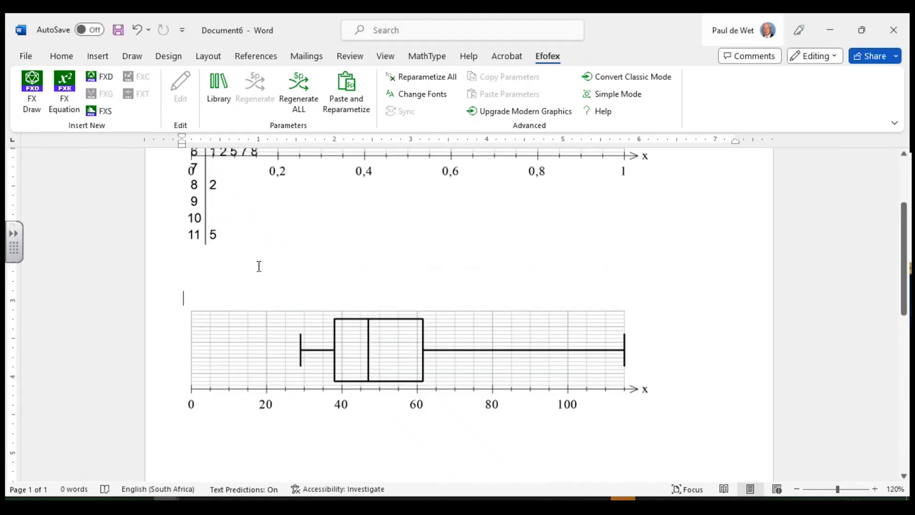
scroll(188, 336, "down", 4)
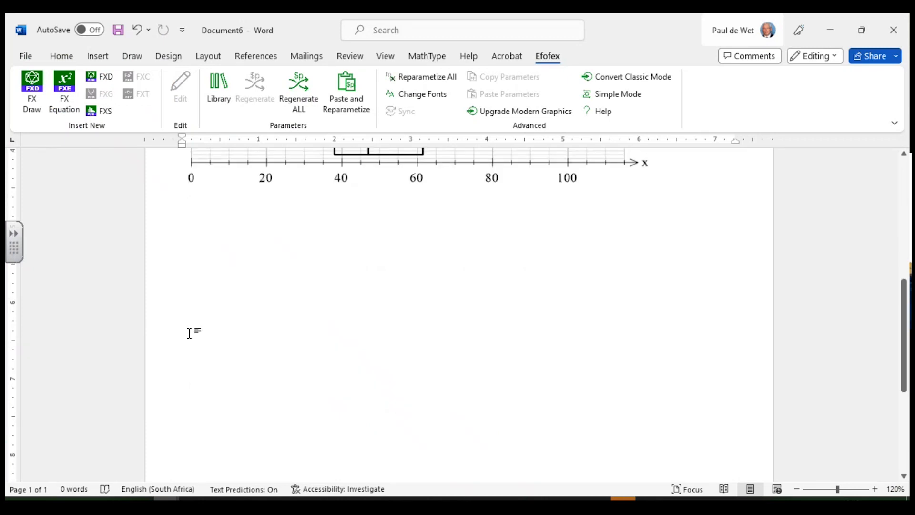
scroll(190, 331, "up", 2)
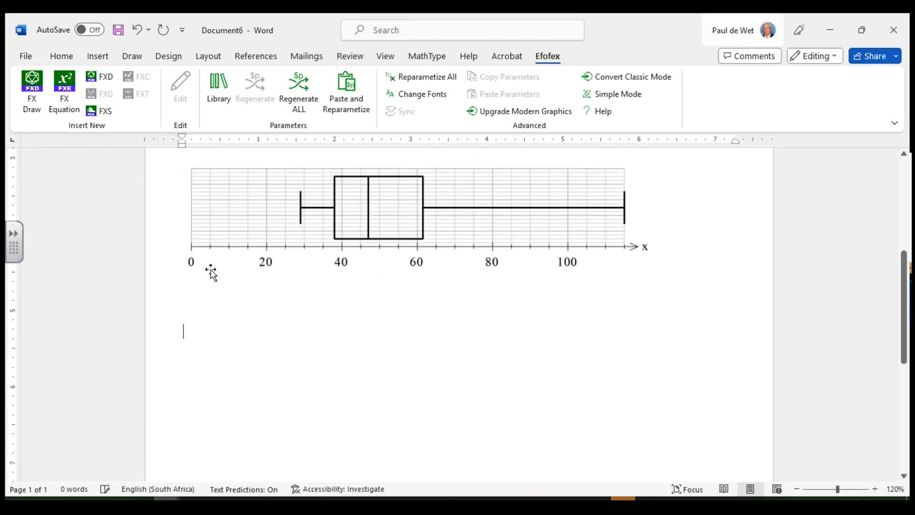
scroll(239, 343, "down", 3)
scroll(238, 344, "up", 1)
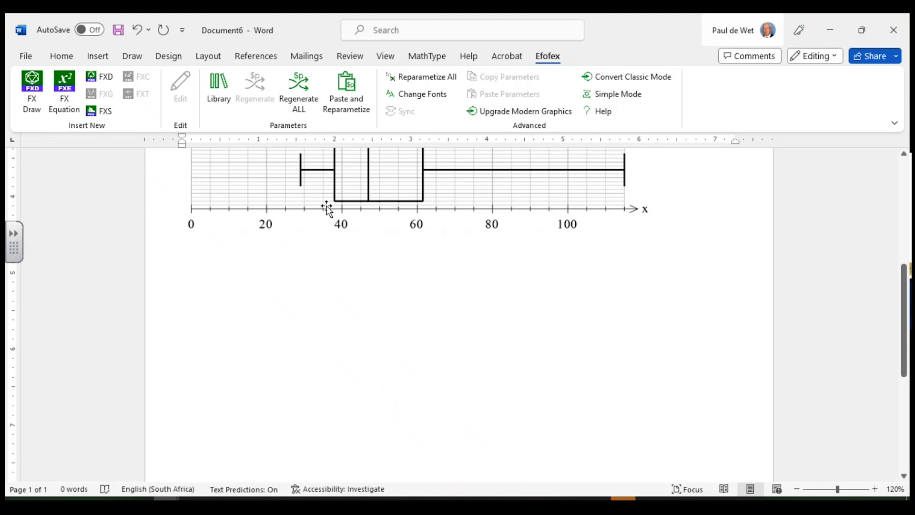
key("ctrl+a")
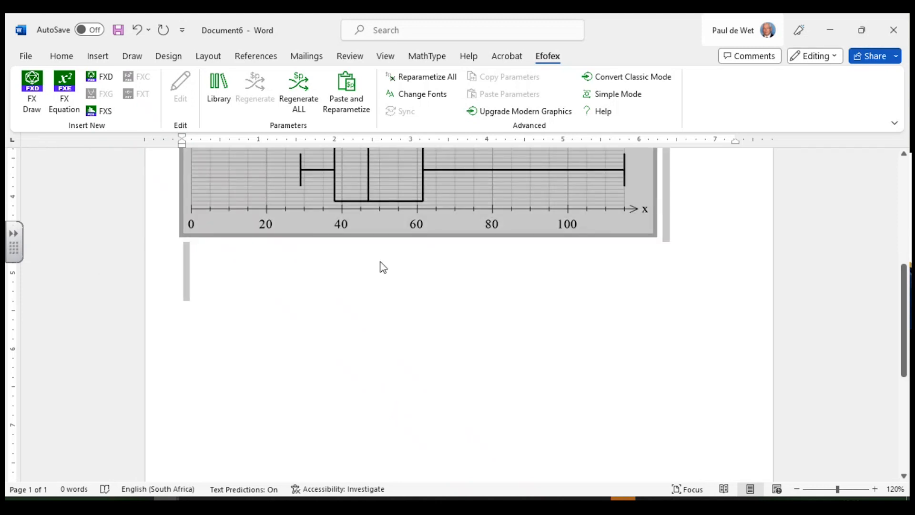
key("Delete")
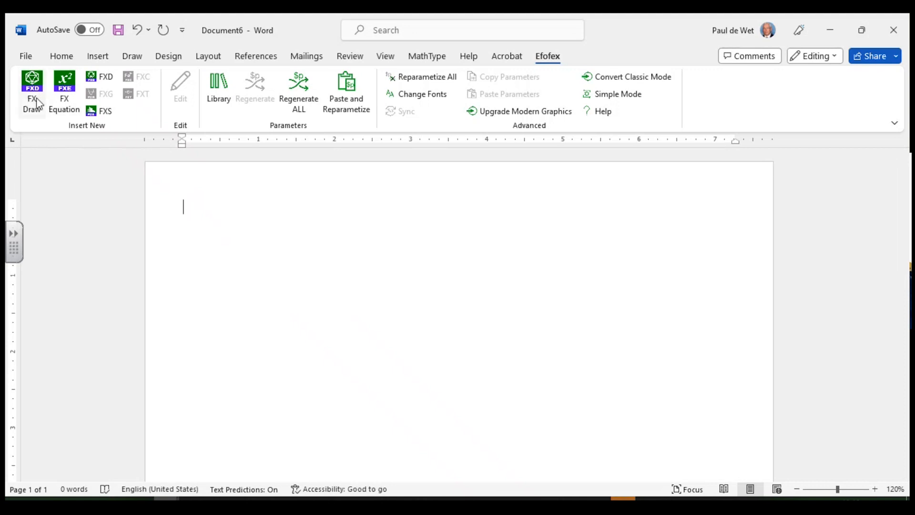
Start a new FX Equation and define the dynamic parameter $a=range(-5;5;1).
left_click(67, 97)
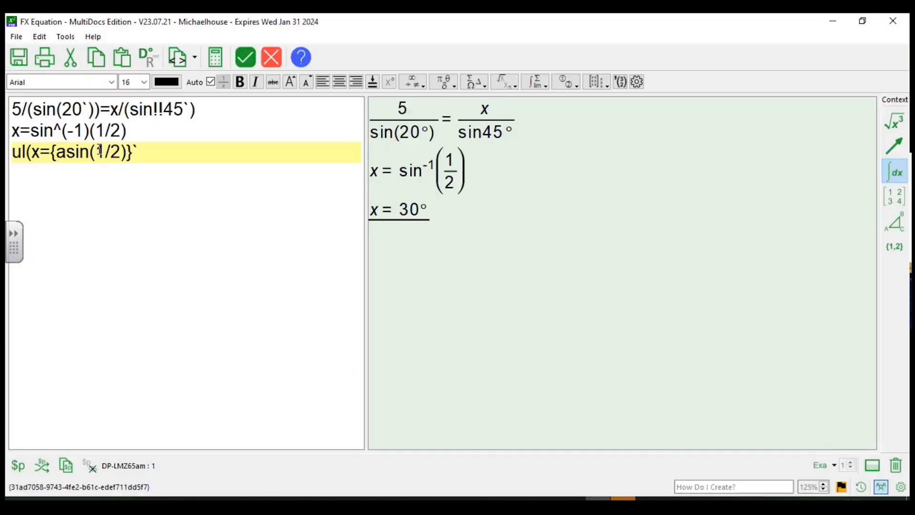
left_click(18, 466)
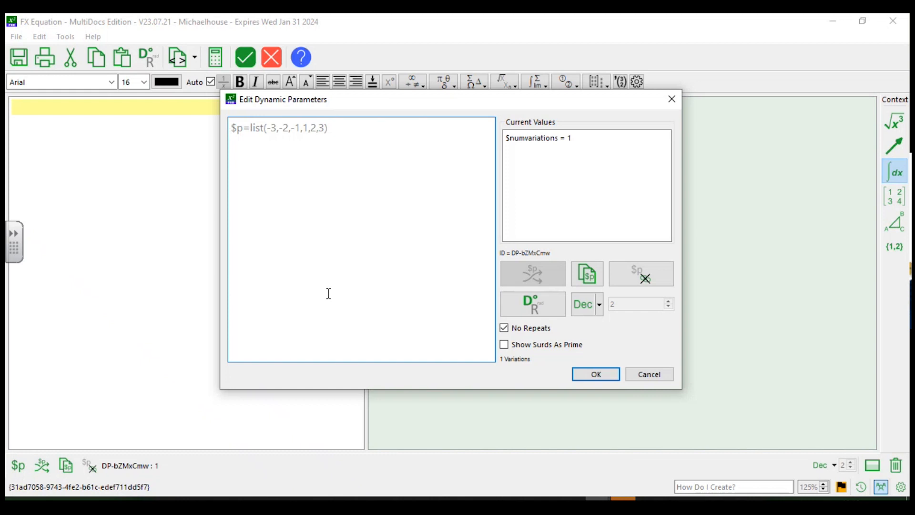
type("$")
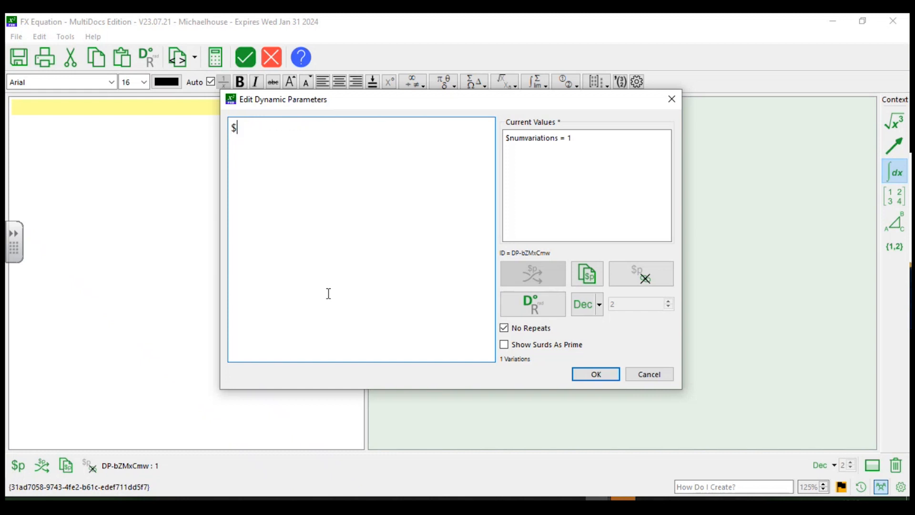
type("a=")
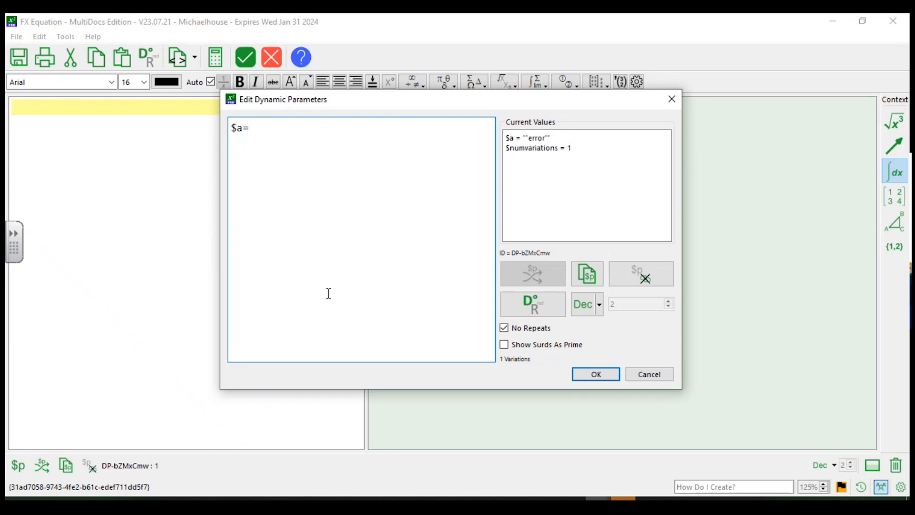
type("range(-")
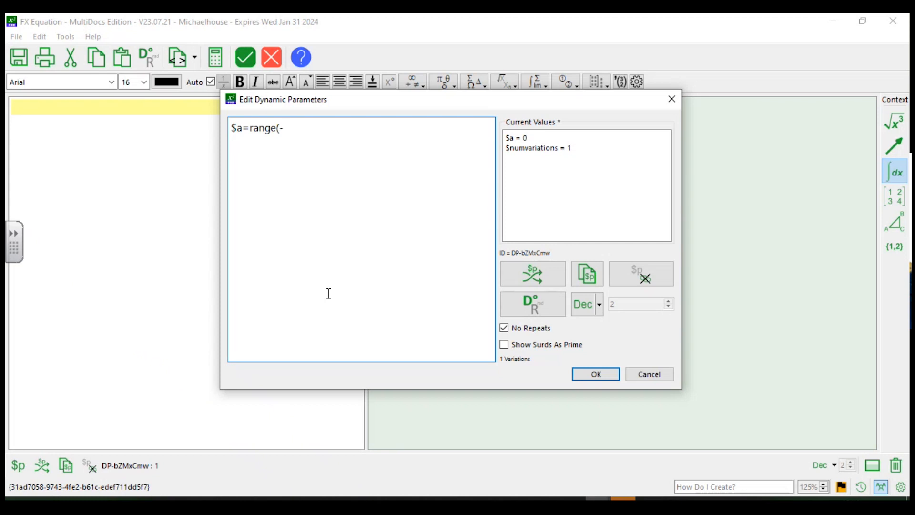
type("5;")
type("5;1")
type(")")
Add the dynamic parameter $b=list(-3;-2;8) on a second line and accept the parameter definitions.
type("$")
type("b")
type("=list(")
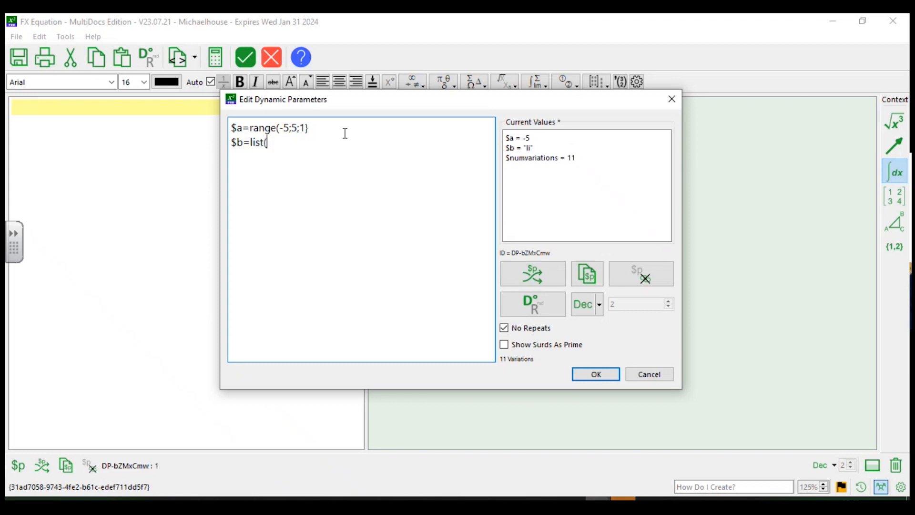
type("-3;-2;8")
key("BackSpace")
type(")")
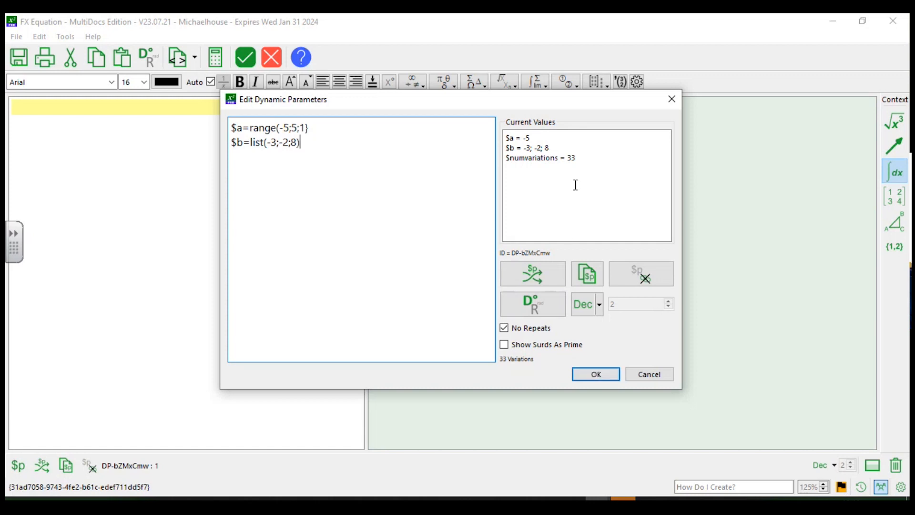
left_click(594, 377)
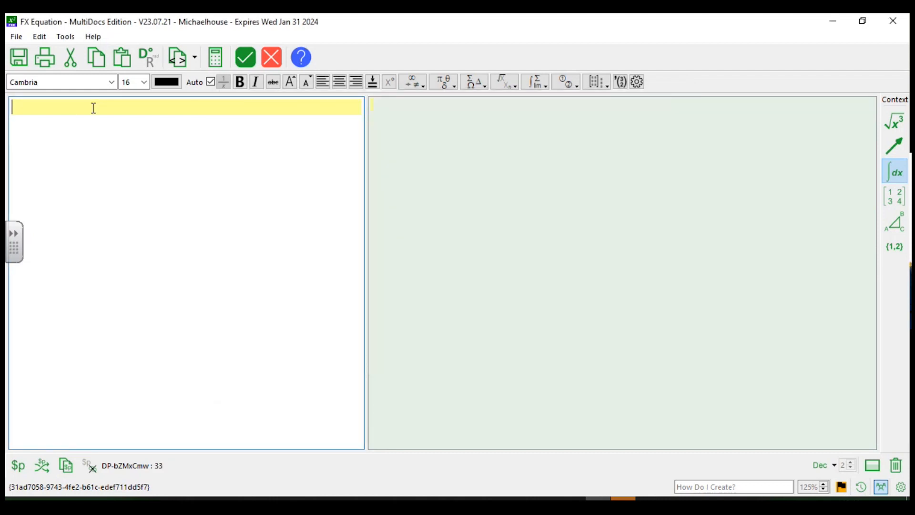
Enter the parametrized equation $ax+$b=234.
type("$ax+")
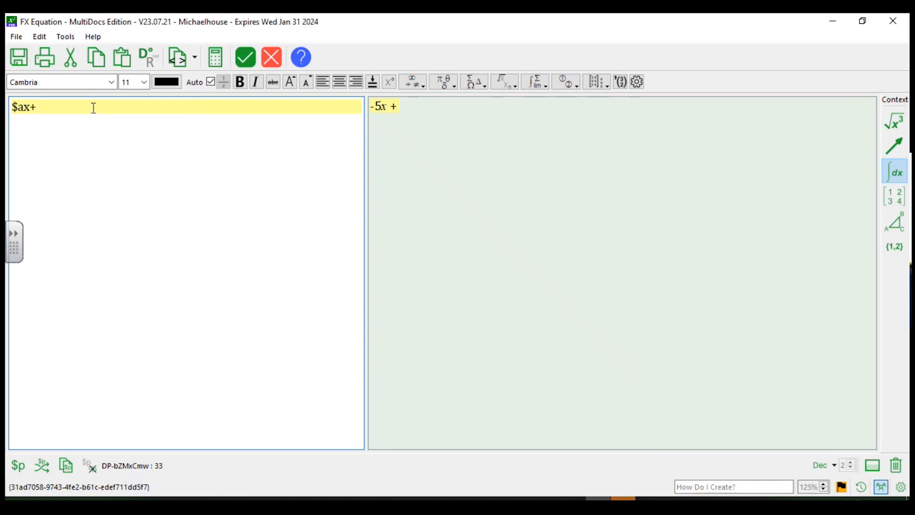
type("B=234")
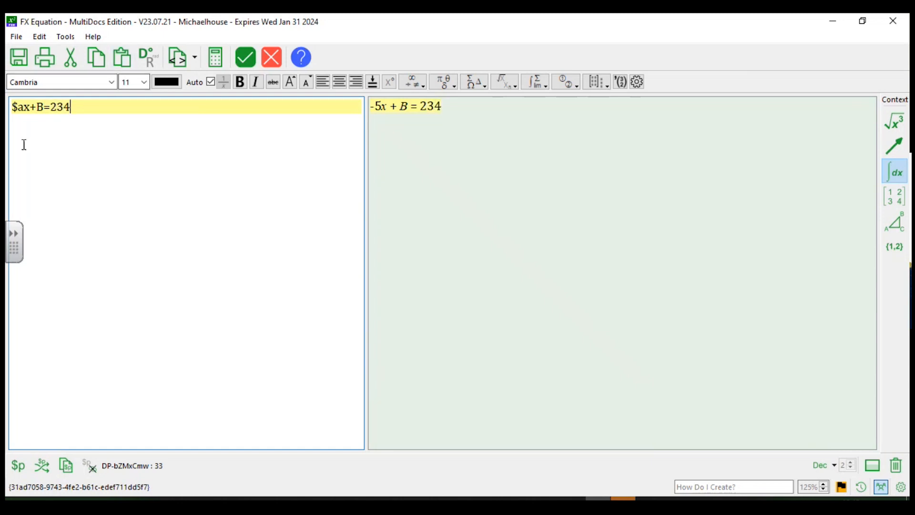
left_click(39, 107)
key("Delete")
type("$b")
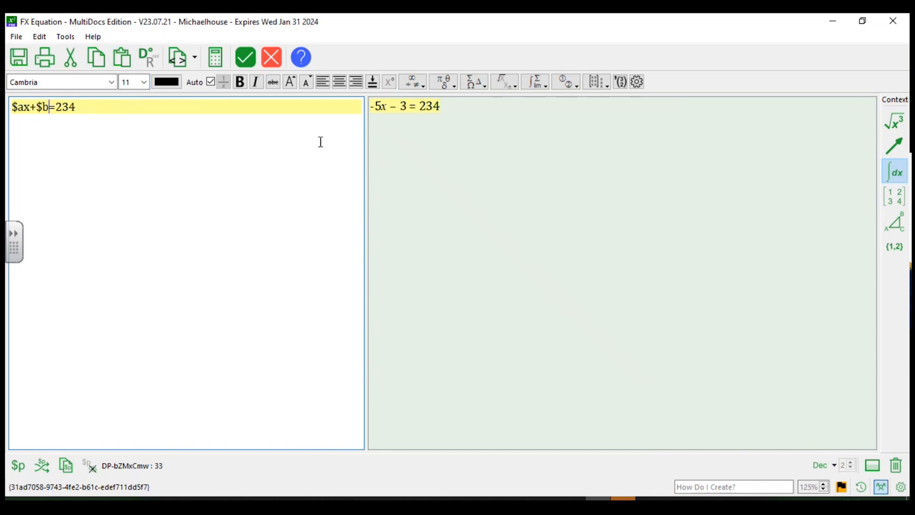
Regenerate the dynamic parameter values several times to produce different versions of the equation.
left_click(42, 470)
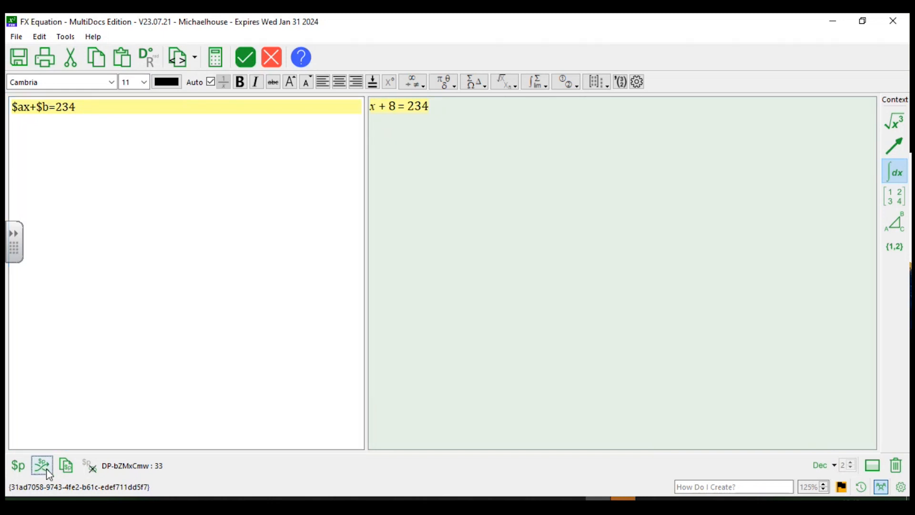
left_click(45, 471)
left_click(46, 471)
left_click(48, 472)
left_click(48, 472)
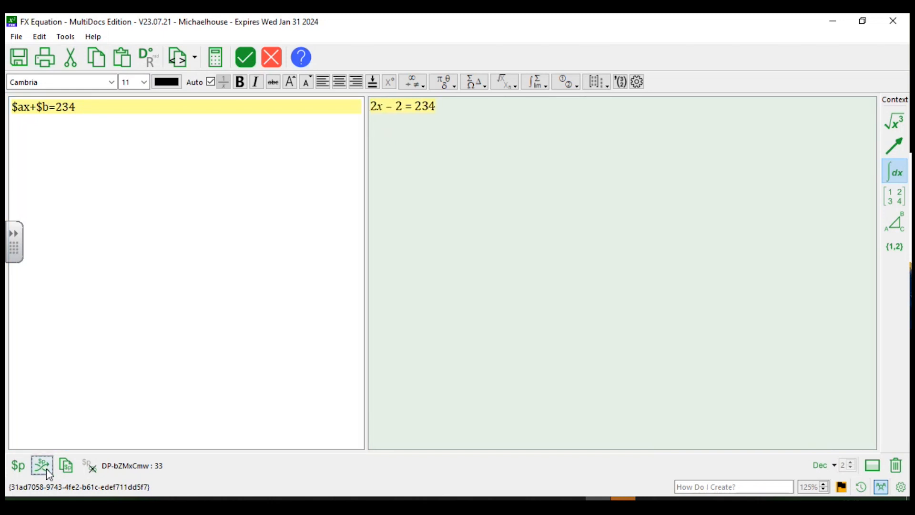
left_click(48, 472)
left_click(47, 471)
left_click(47, 471)
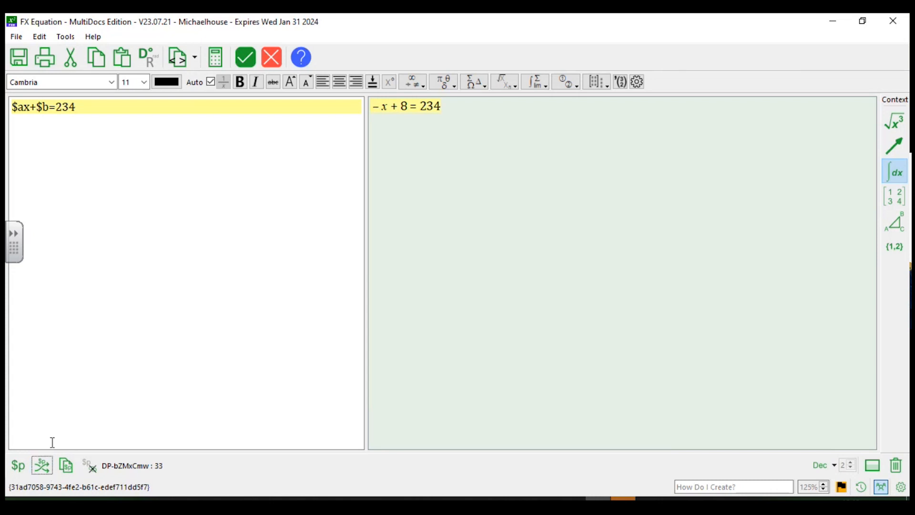
Insert the equation into the Word document and add the text "Solution:" three tab stops after it.
left_click(245, 61)
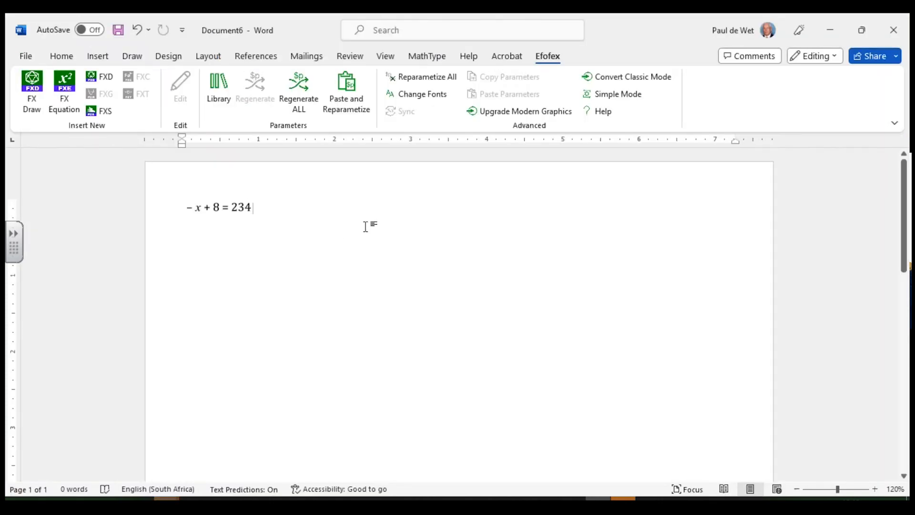
scroll(347, 227, "up", 4)
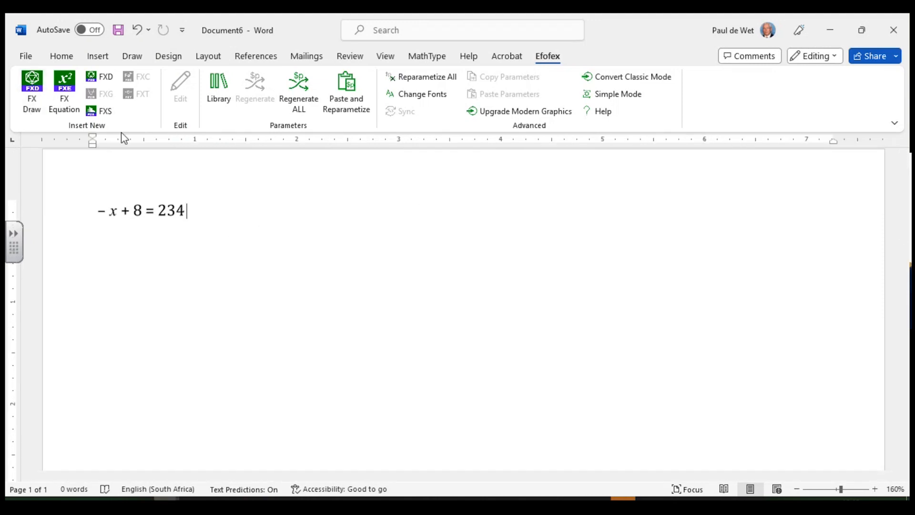
key("Tab")
key("Tab")
key("Tab")
type("Solution:")
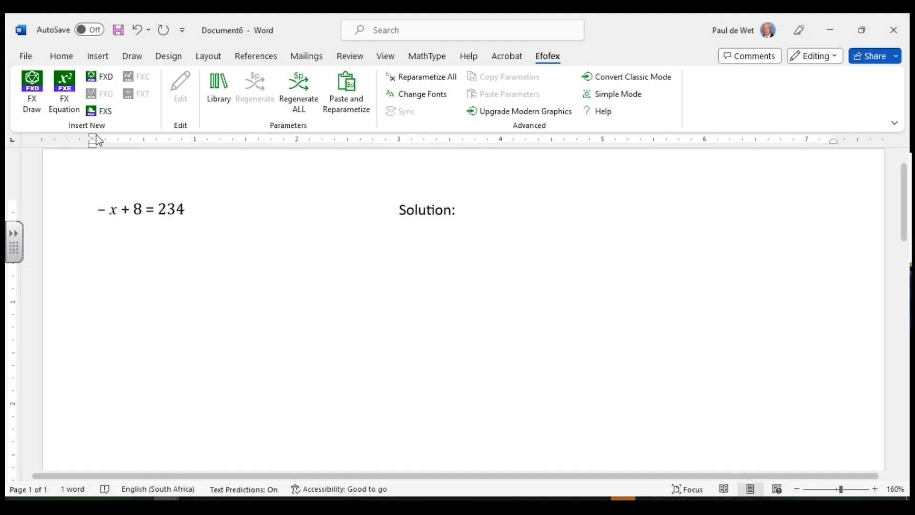
Start a new FX Equation after "Solution:" and enter $ax=234-$b, with the source text at font size 22.
left_click(73, 99)
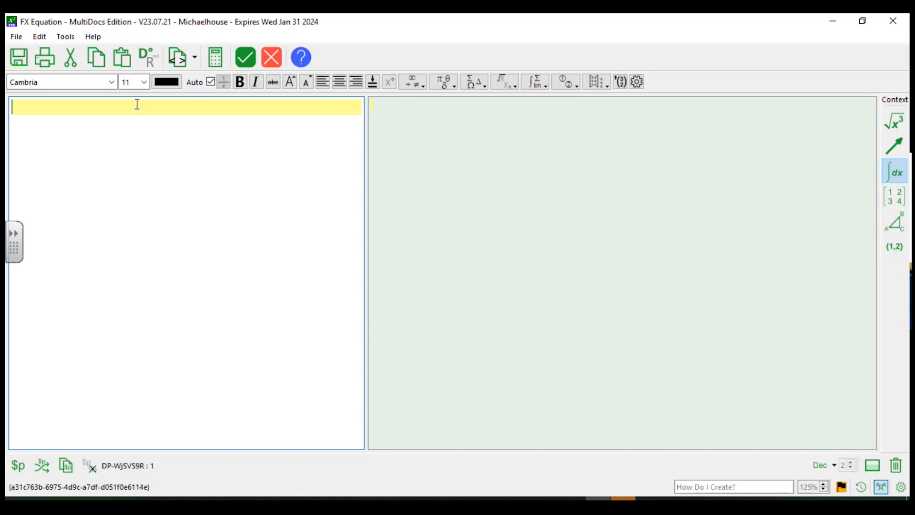
type("a")
key("BackSpace")
type("$ax")
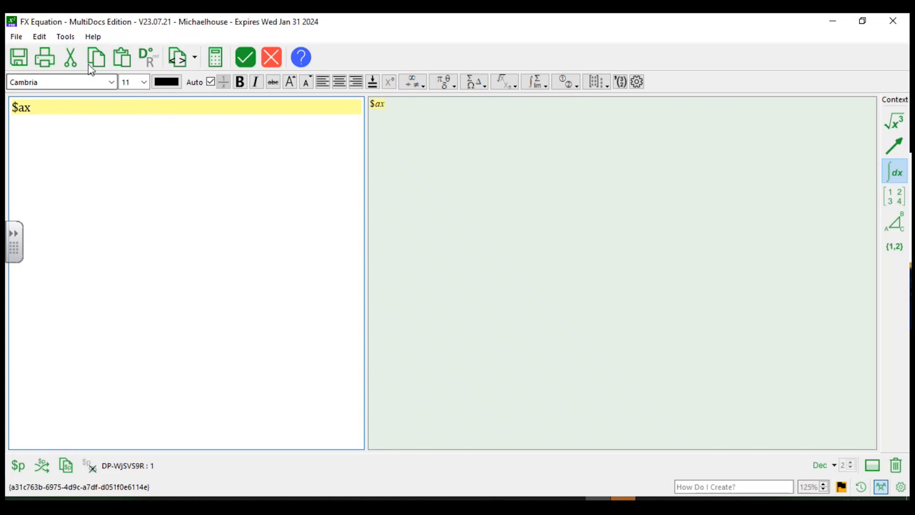
left_click_drag(88, 107, 7, 83)
left_click(143, 82)
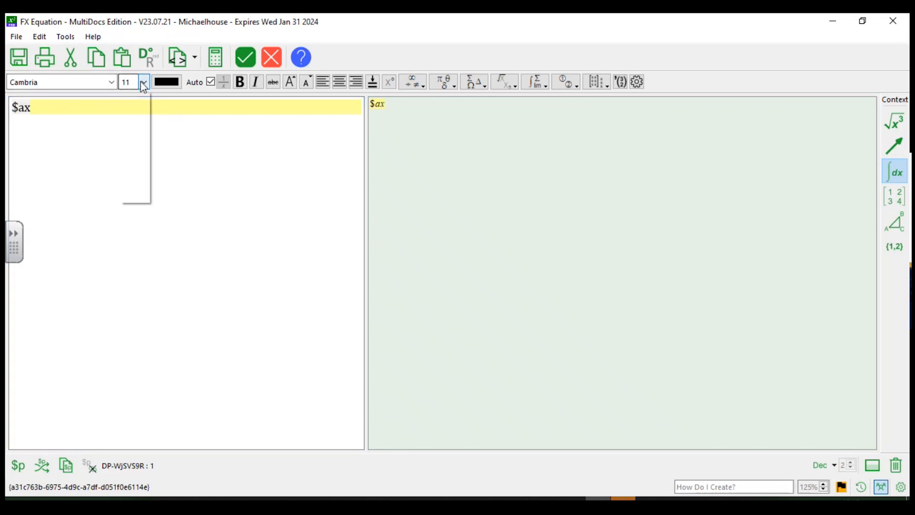
left_click(132, 165)
left_click(81, 115)
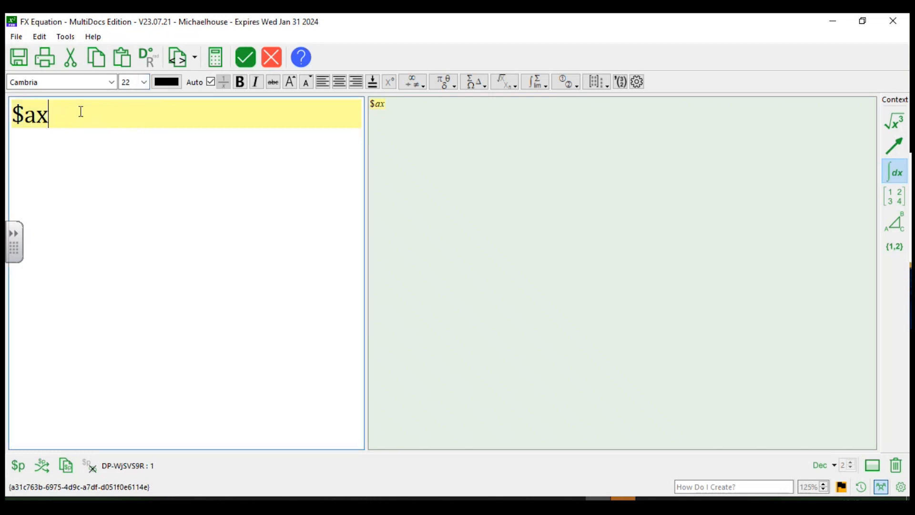
type("+")
key("BackSpace")
type("=234-$b")
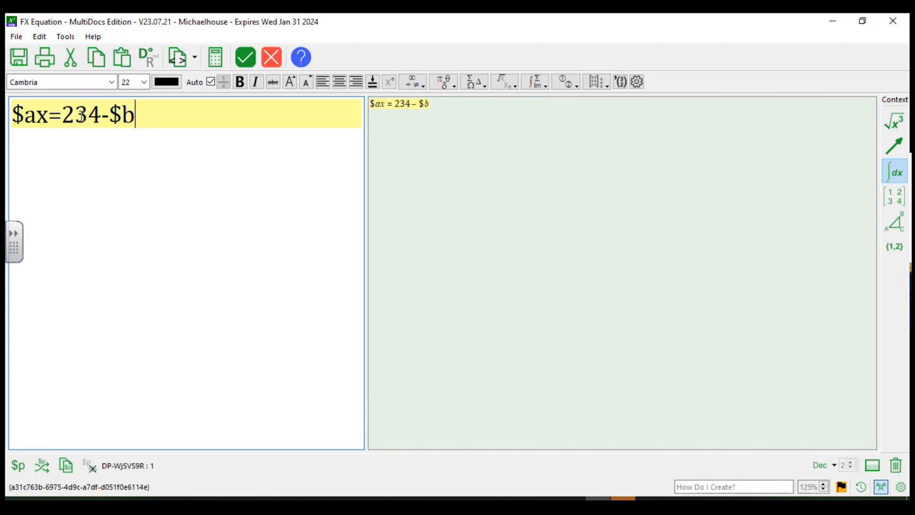
Add x=(234-$b)/($a) as the second line of the solution.
key("Return")
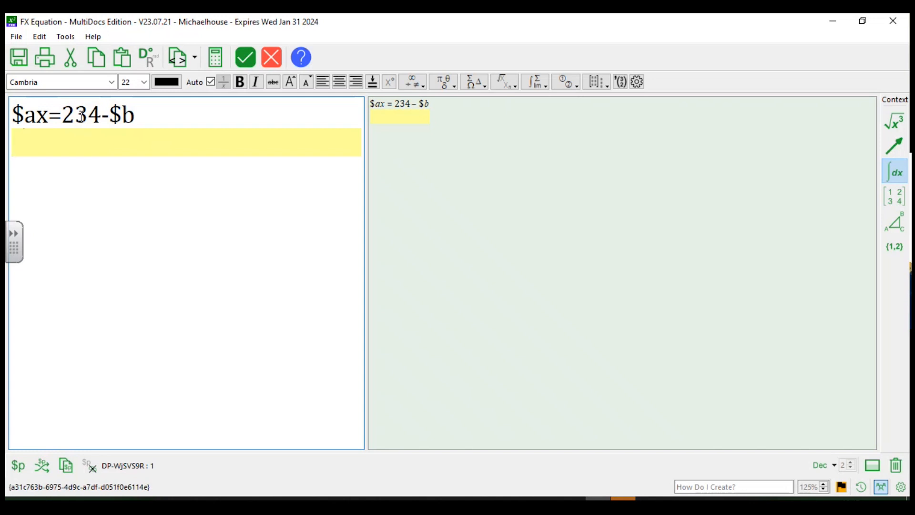
type("x=(234-")
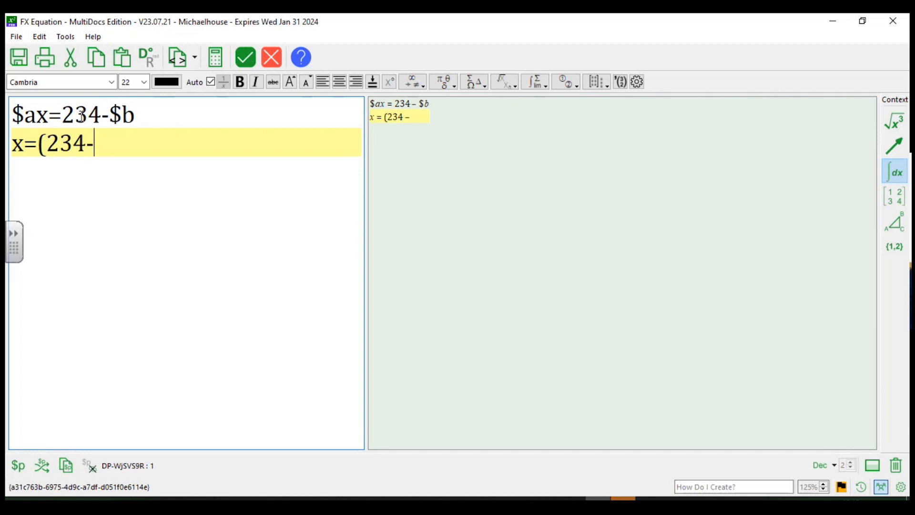
type("$b)/a")
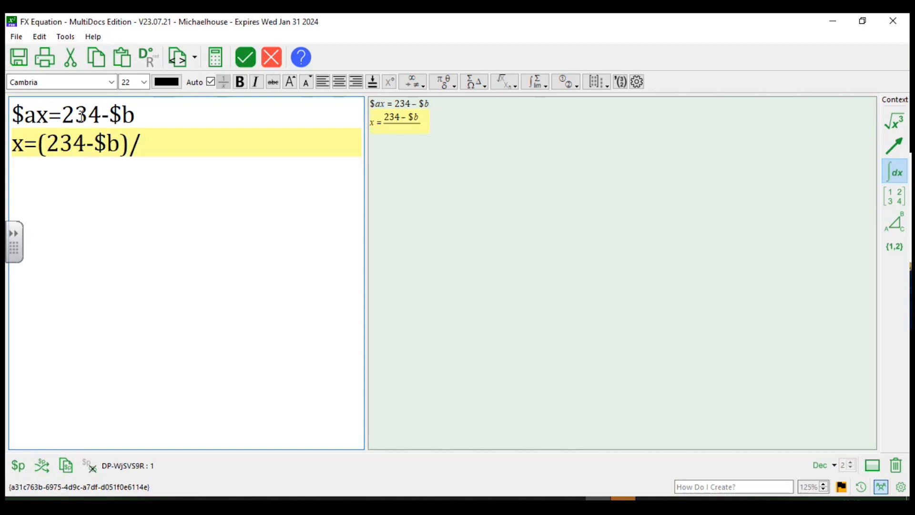
key("BackSpace")
type("$a")
key("Left")
key("Left")
type("(")
key("End")
type(")")
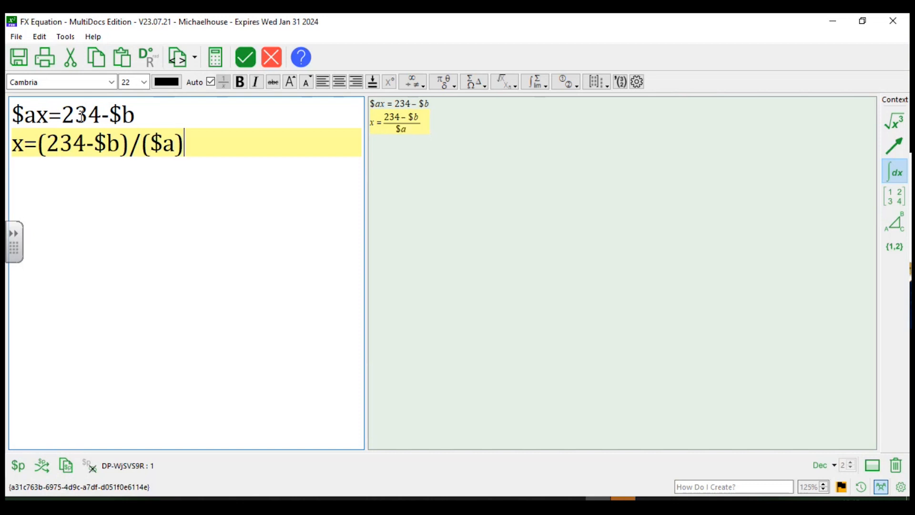
Duplicate the fraction line as a calculated line, x={(234-$b)/($a)}, and insert the solution into Word.
key("Return")
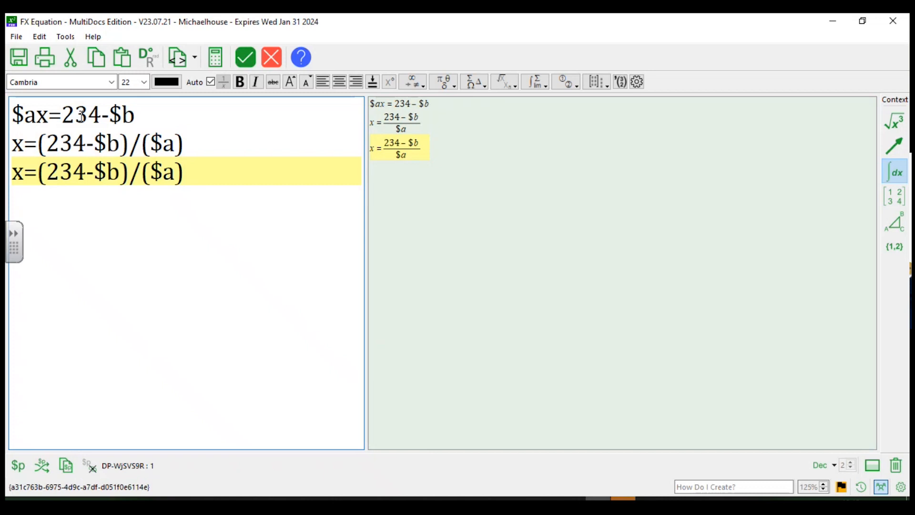
left_click(42, 170)
type("{")
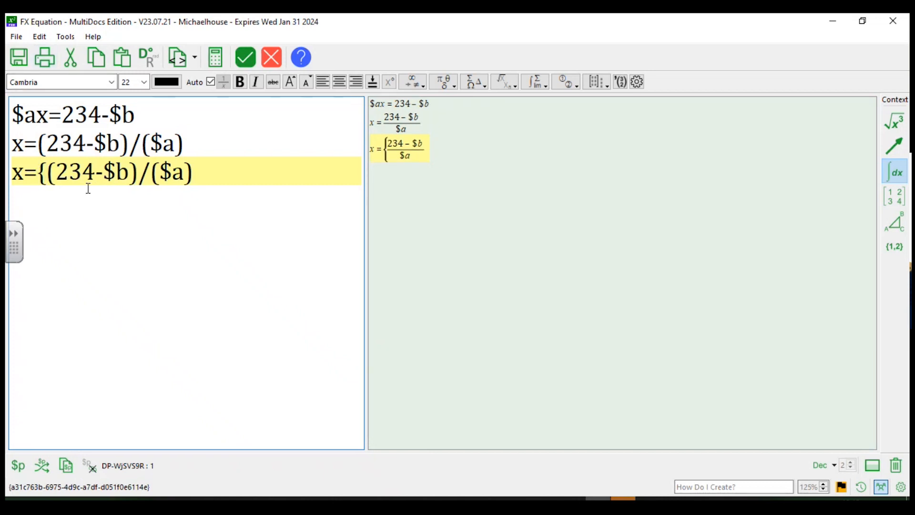
left_click(226, 176)
type("}")
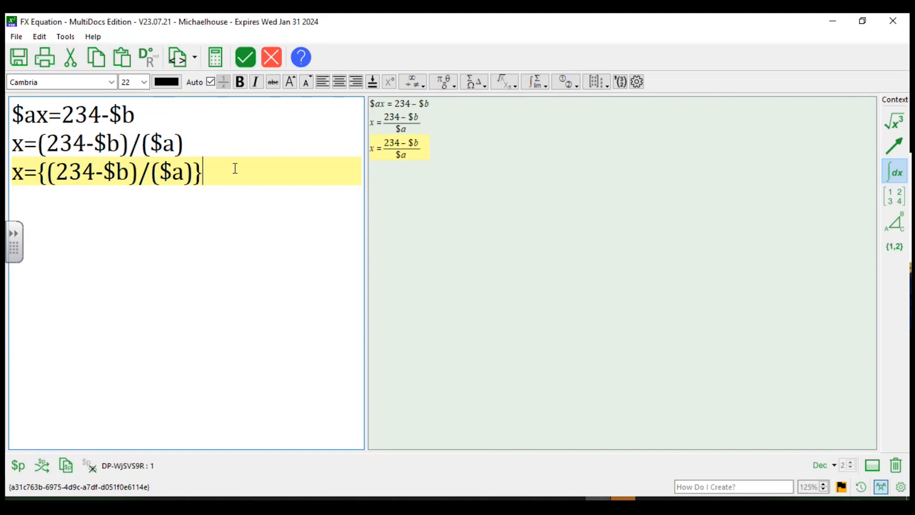
left_click(246, 56)
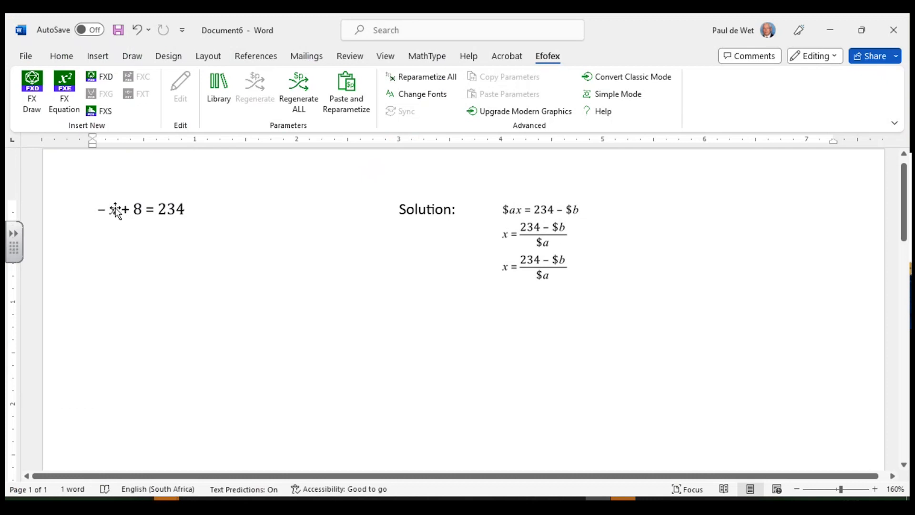
Copy the parameters of the original equation onto the solution and enlarge the solution to about double its size.
left_click(152, 205)
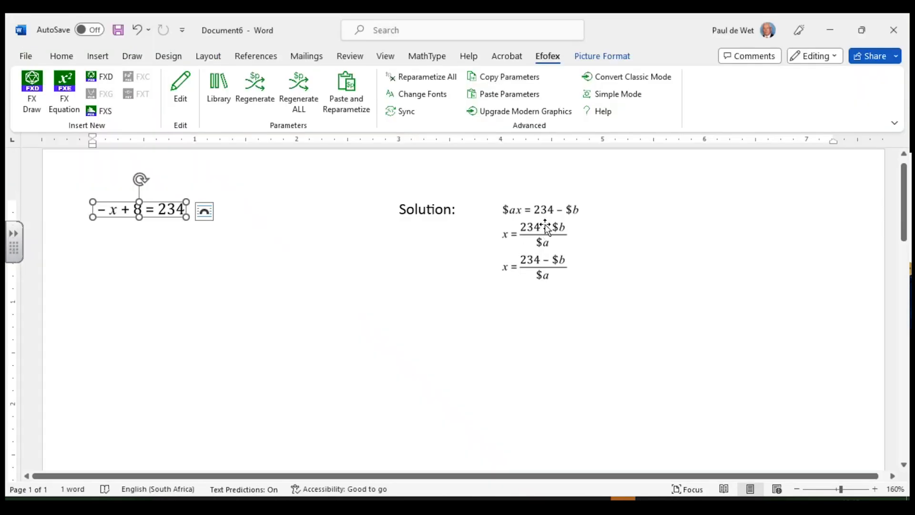
left_click(544, 224)
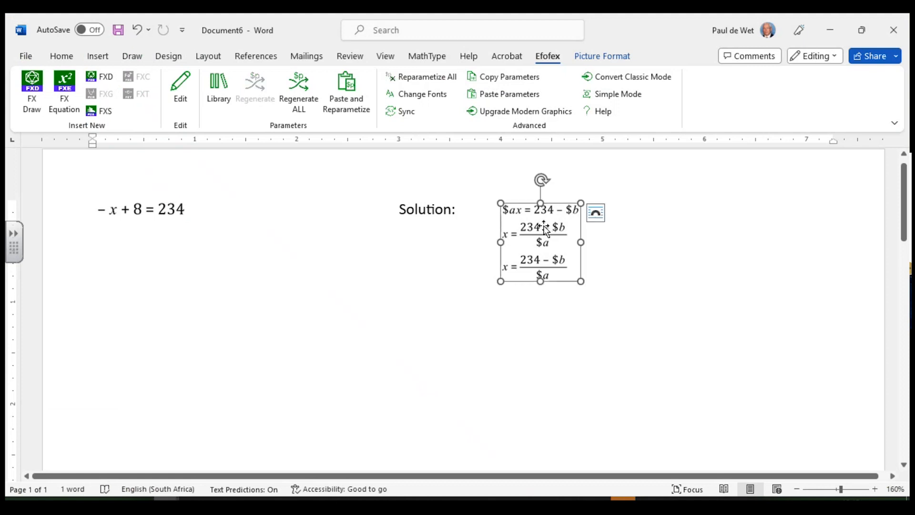
left_click(491, 97)
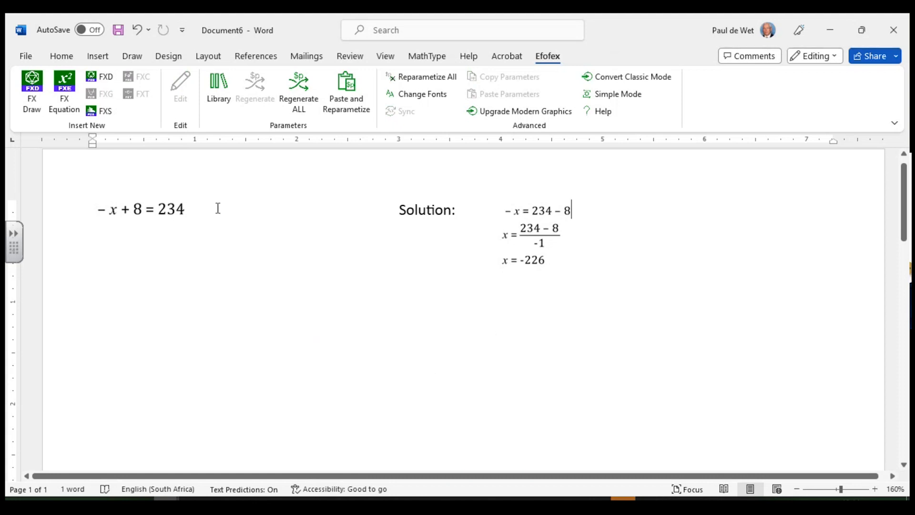
left_click(523, 241)
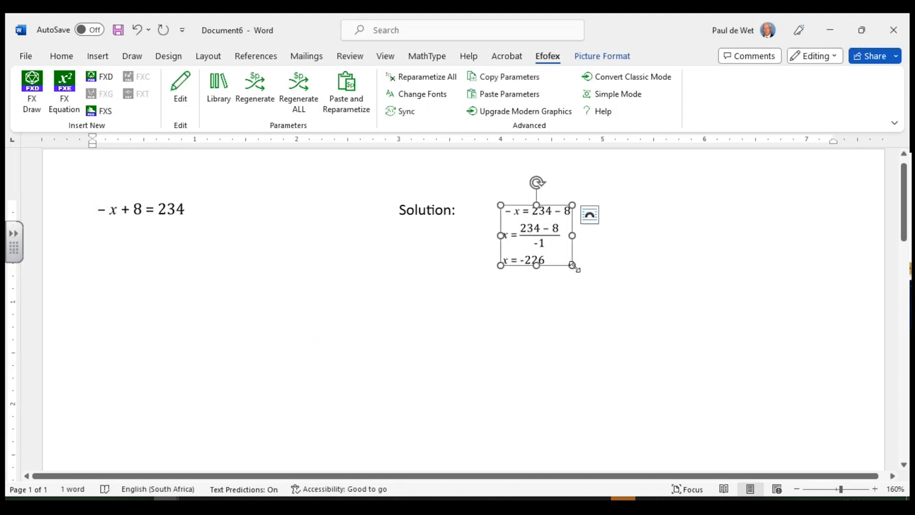
left_click_drag(572, 265, 639, 327)
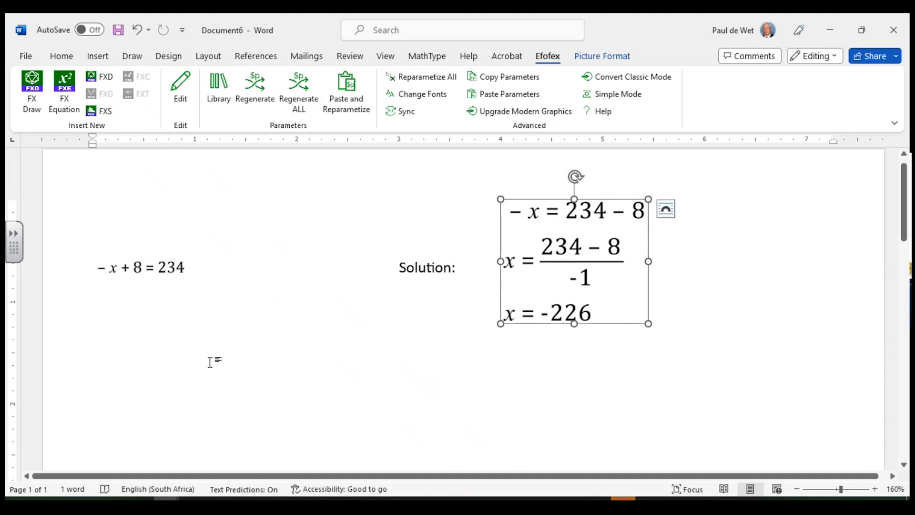
Regenerate the parameters of the original equation and save the document under the file name Solution.
left_click(177, 382)
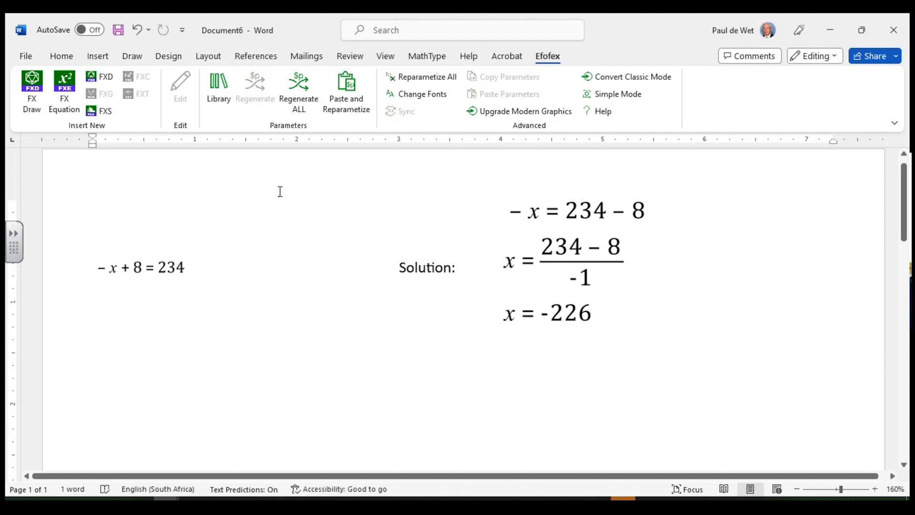
left_click(133, 267)
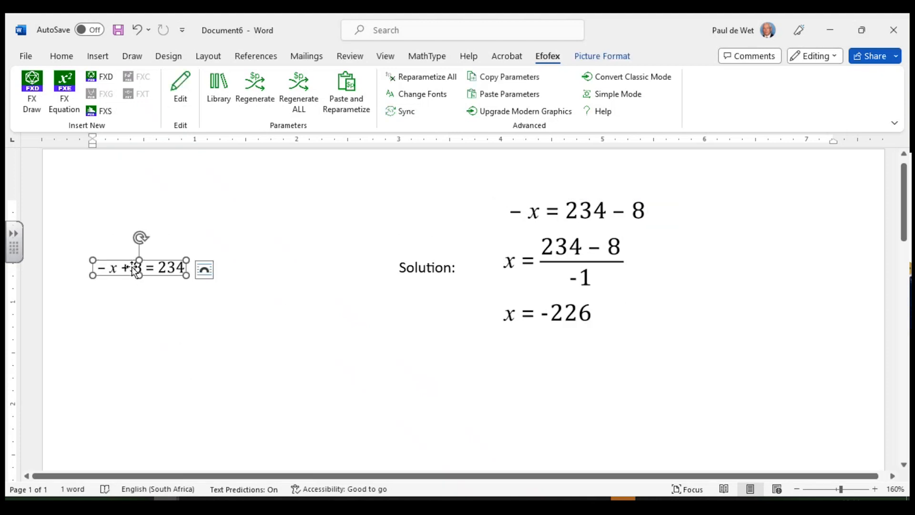
left_click(255, 88)
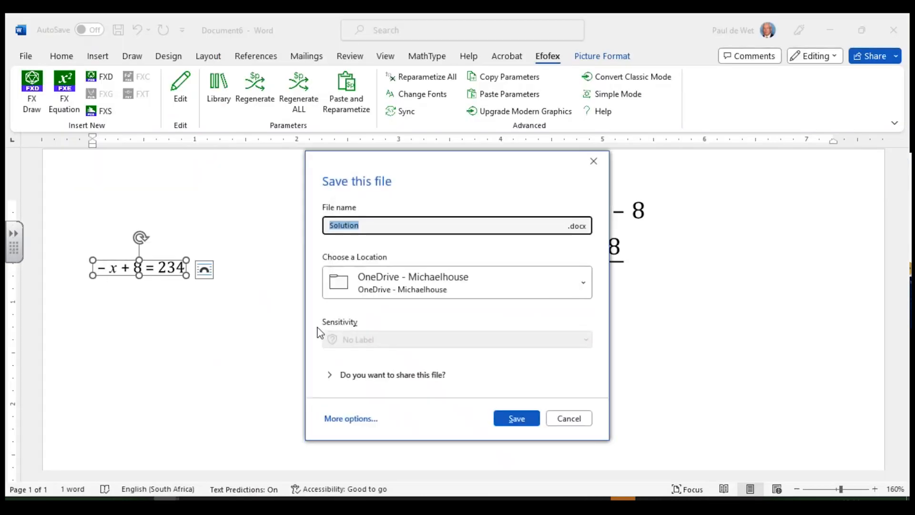
left_click(517, 418)
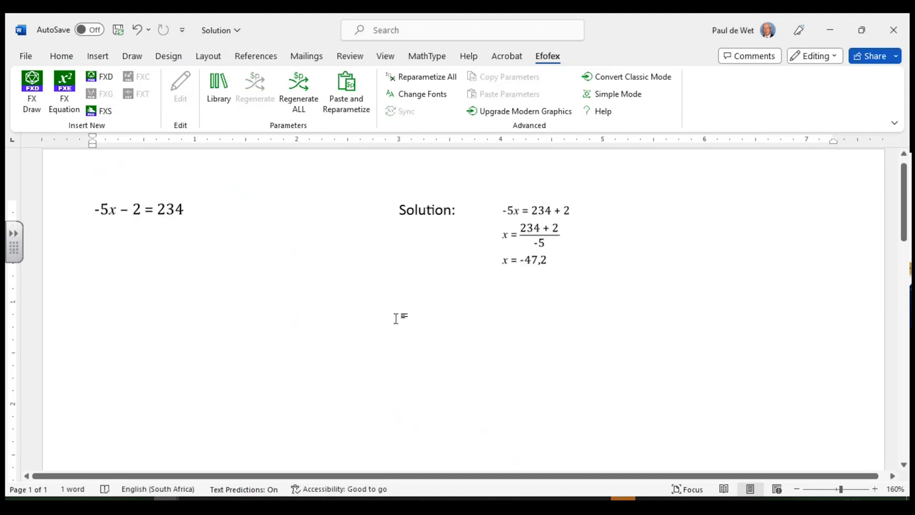
Close the Solution document without saving its changes and open the multidoc Word document from the Desktop folder.
left_click(901, 43)
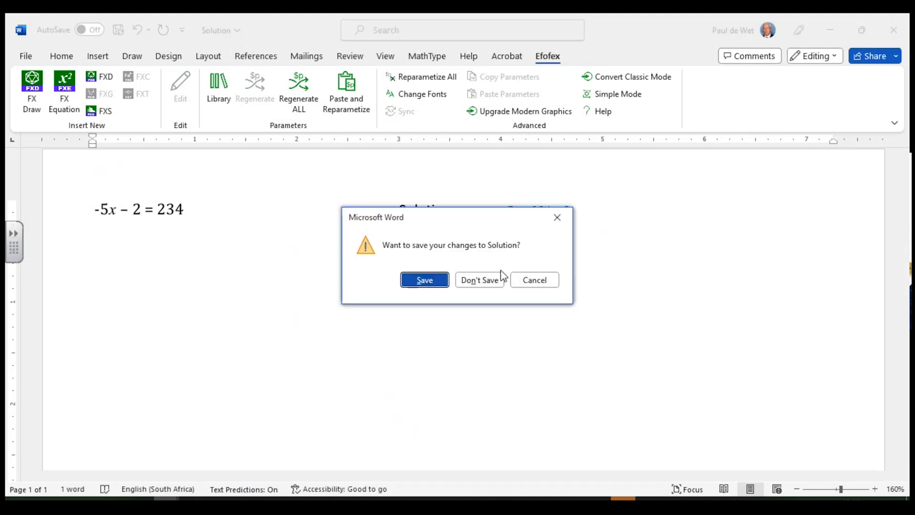
left_click(487, 279)
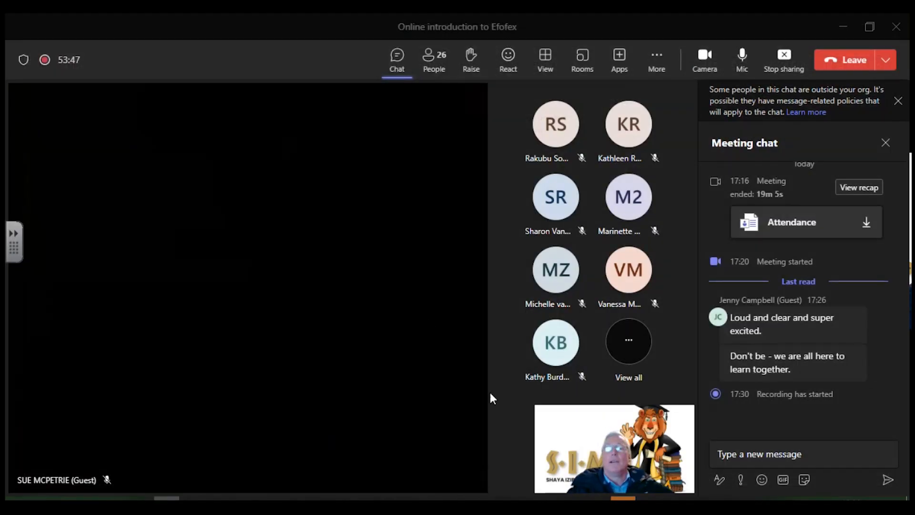
left_click(547, 498)
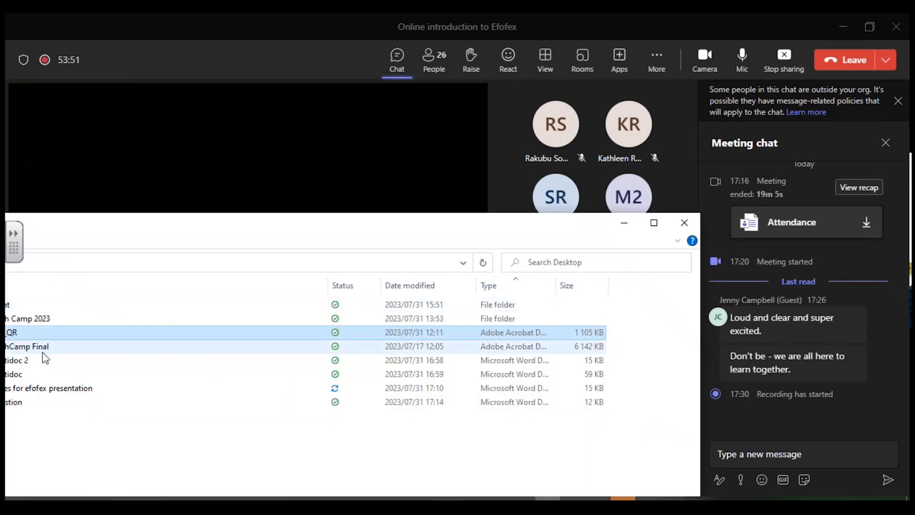
left_click_drag(257, 233, 516, 170)
double_click(276, 315)
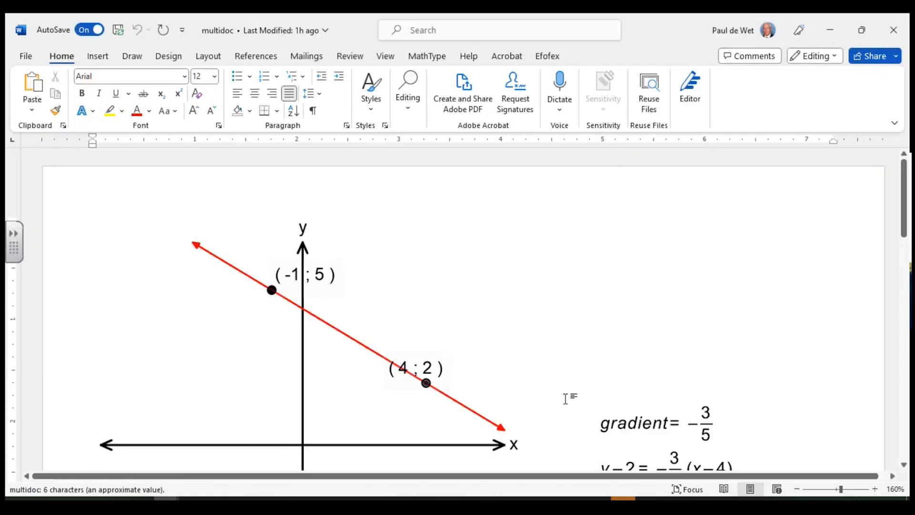
Select the straight-line graph through the points (-1 ; 5) and (4 ; 2) beside the gradient working.
scroll(620, 303, "down", 4)
scroll(310, 239, "up", 3)
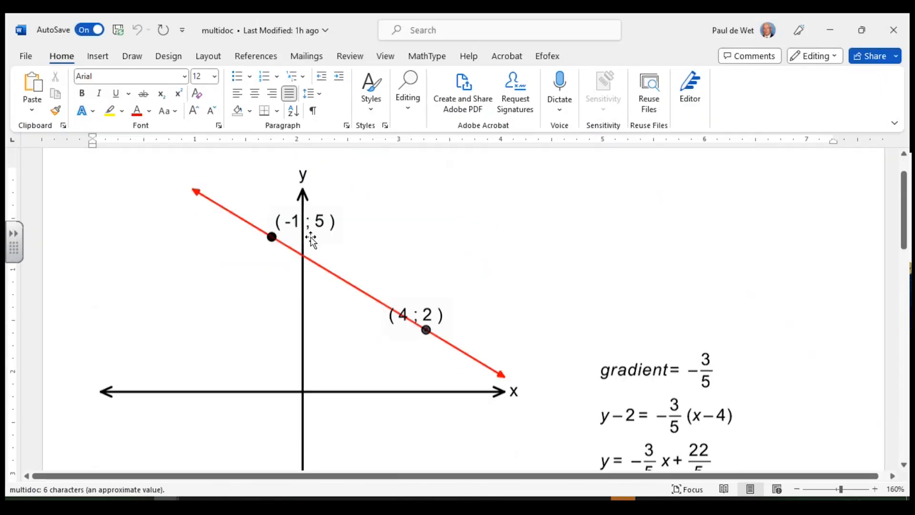
left_click(319, 328)
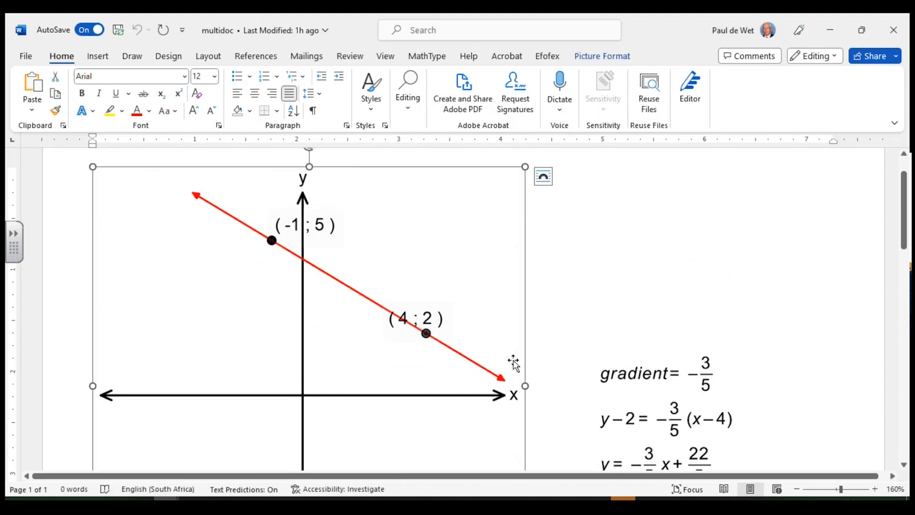
left_click_drag(442, 315, 445, 304)
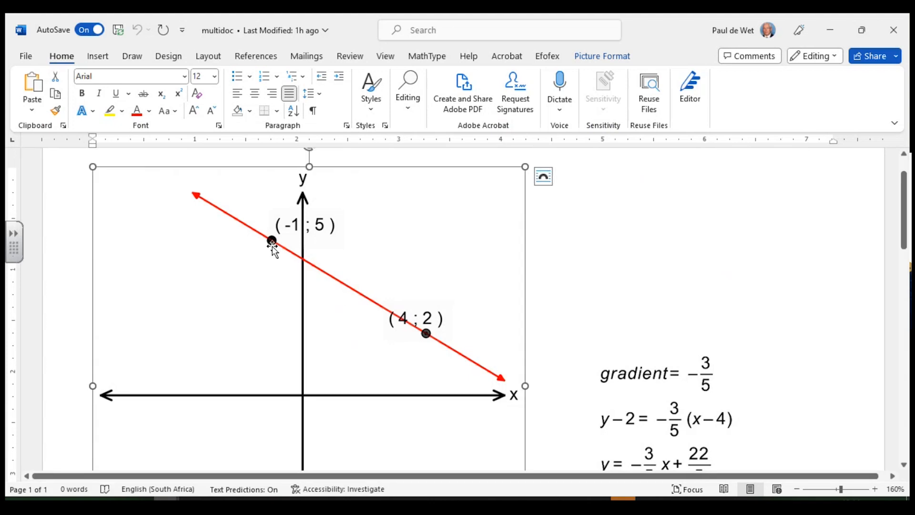